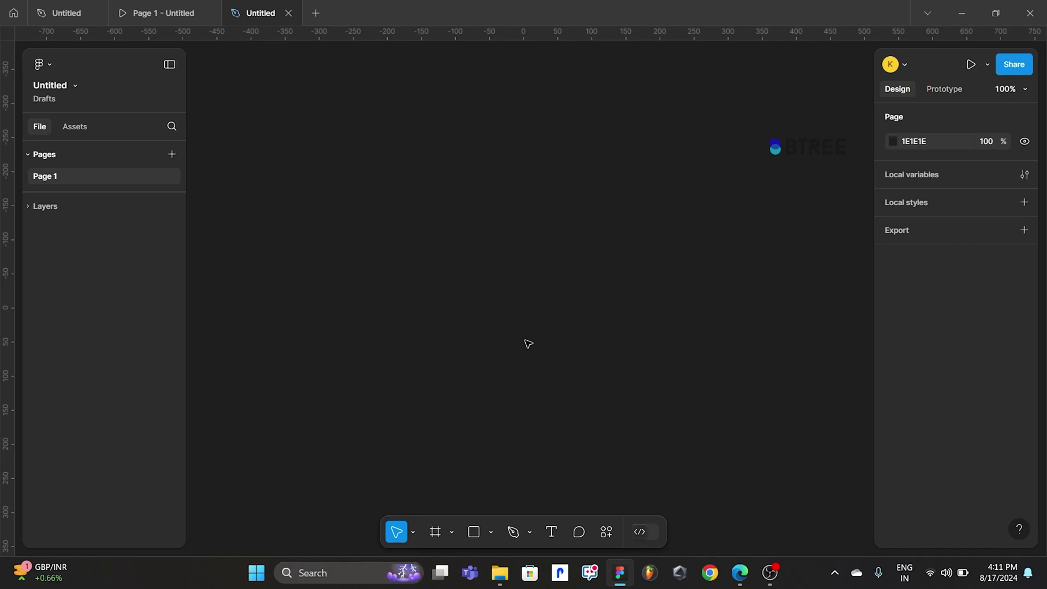
# Paste the practice website link as a text box on the canvas, then delete it
pyautogui.click(551, 532)
pyautogui.scroll(2, 494, 303)
pyautogui.click(471, 244)
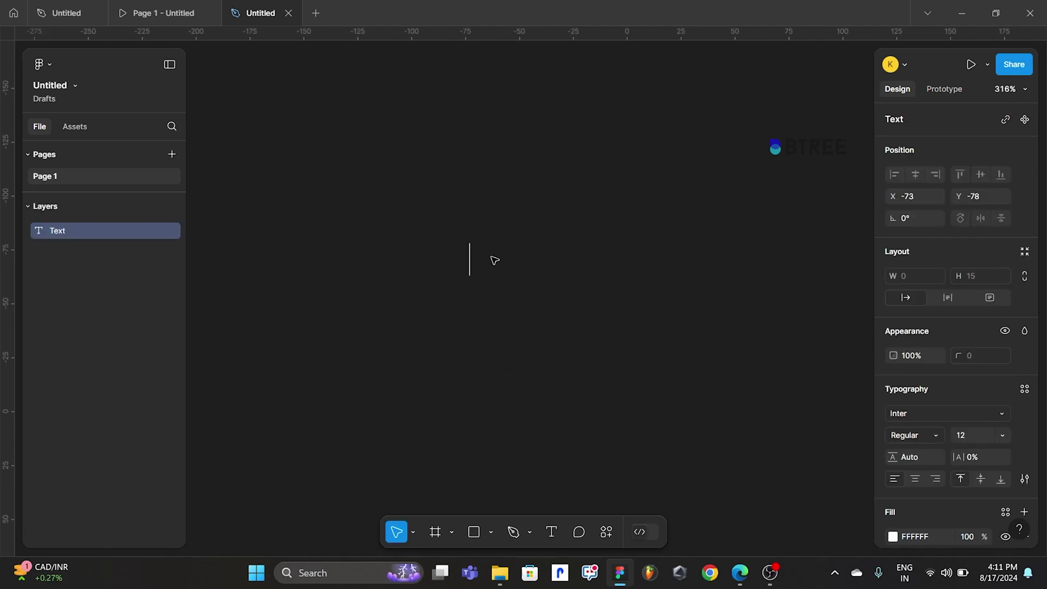
pyautogui.write('https://bezier.method.ac/')
pyautogui.press('Escape')
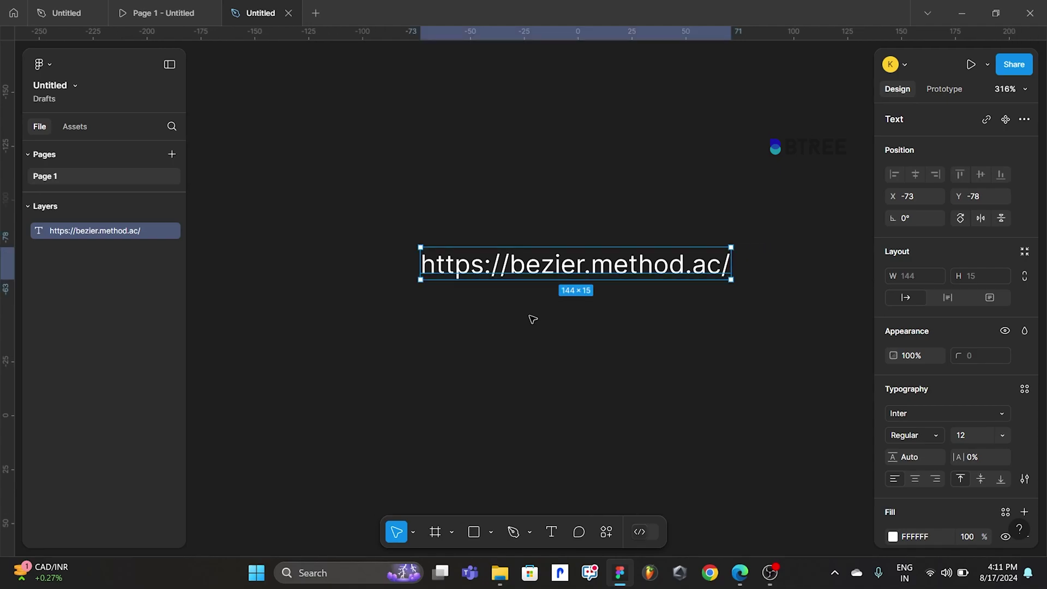
pyautogui.press('Escape')
pyautogui.hscroll(2, 551, 334)
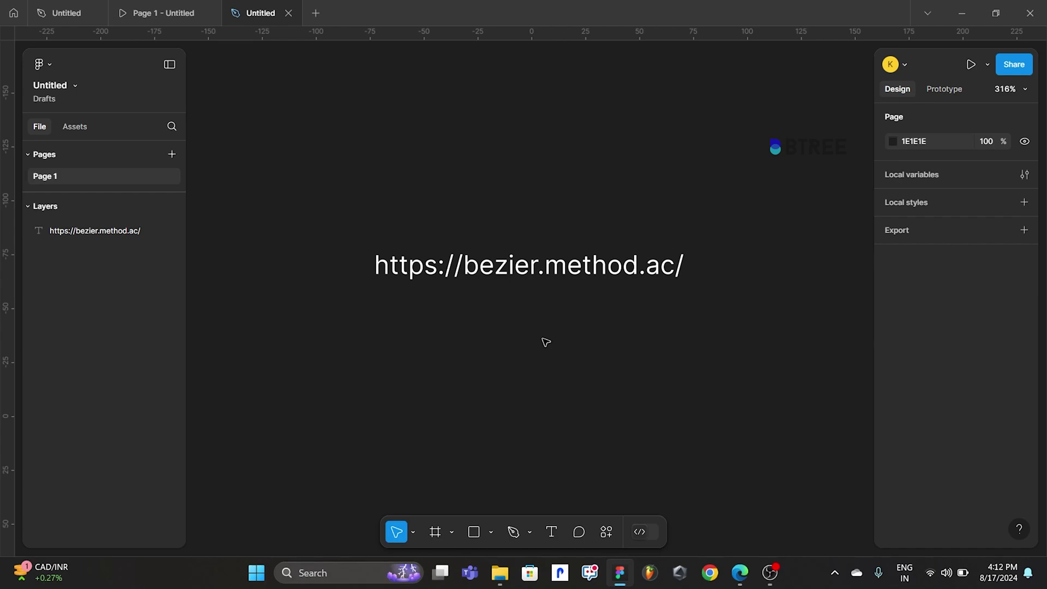
pyautogui.moveTo(356, 225); pyautogui.dragTo(706, 327)
pyautogui.press('Delete')
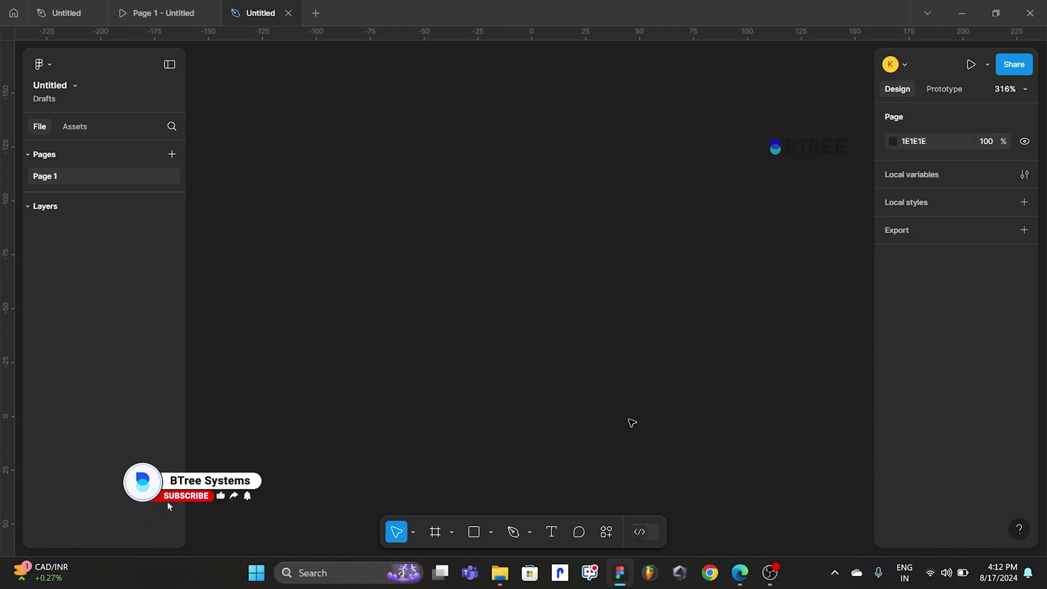
# Pen-draw a closed four-point X-shaped path, Vector 1, about 130.5 × 68.5
pyautogui.click(512, 531)
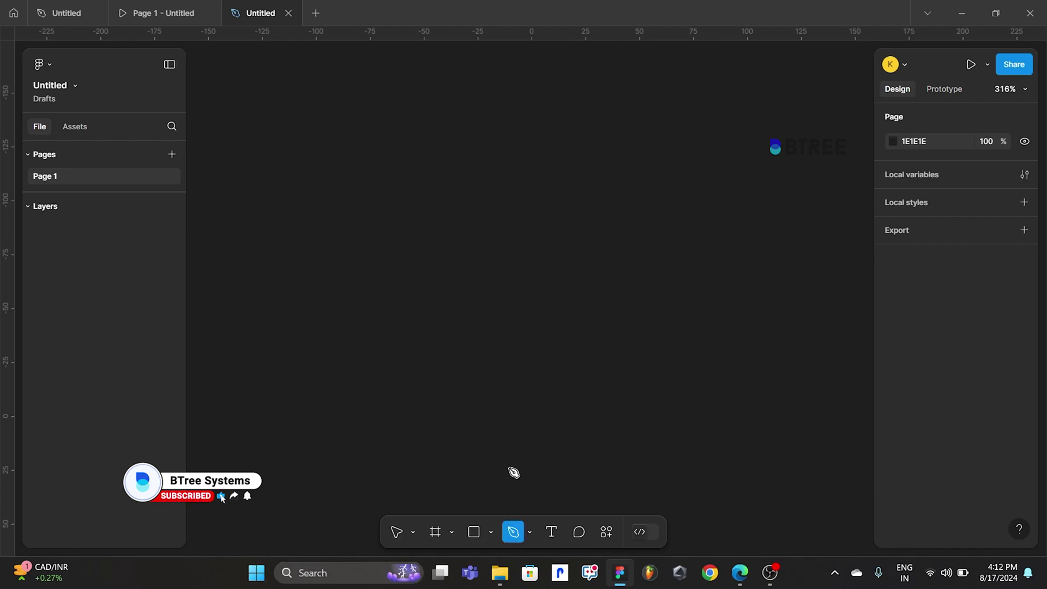
pyautogui.click(374, 181)
pyautogui.click(655, 181)
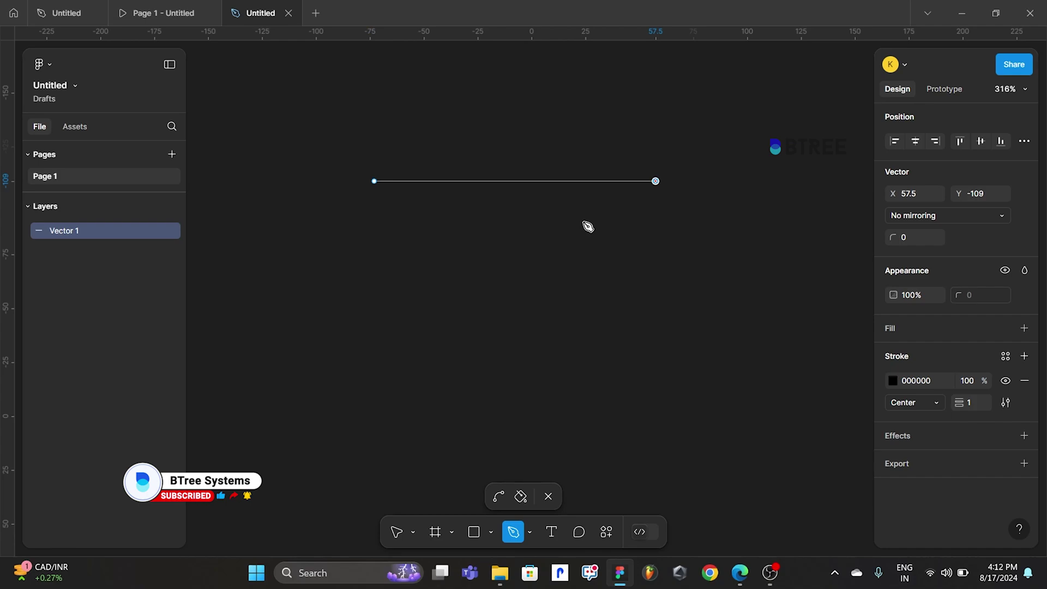
pyautogui.click(374, 329)
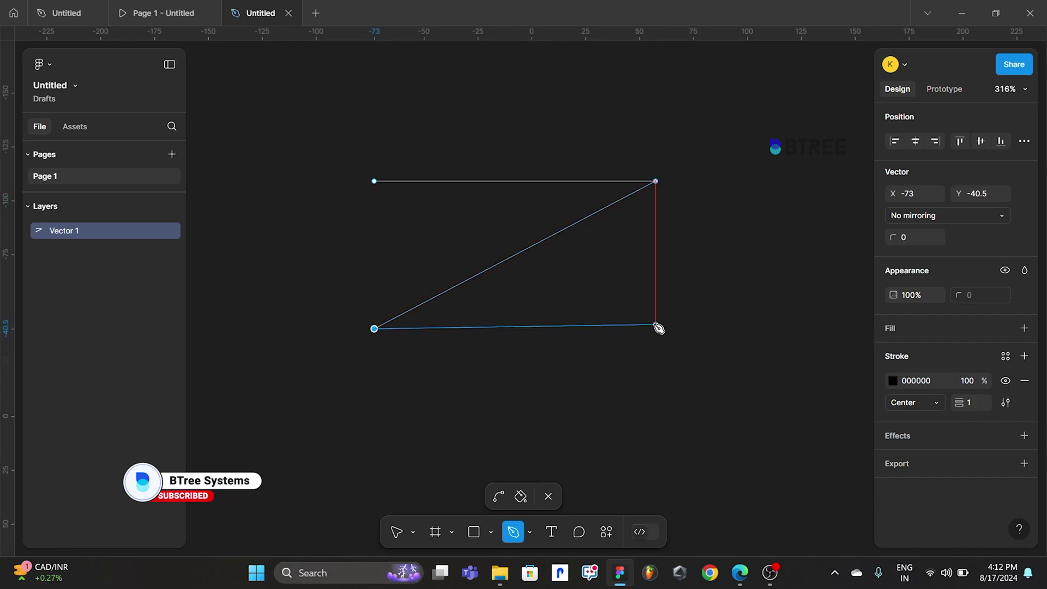
pyautogui.click(655, 325)
pyautogui.click(374, 181)
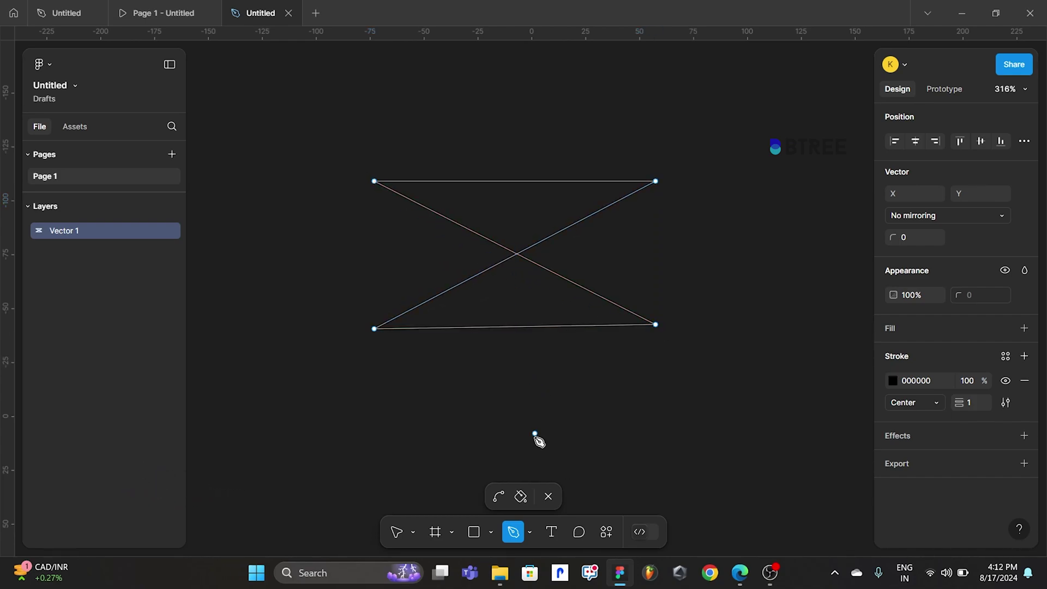
pyautogui.click(548, 496)
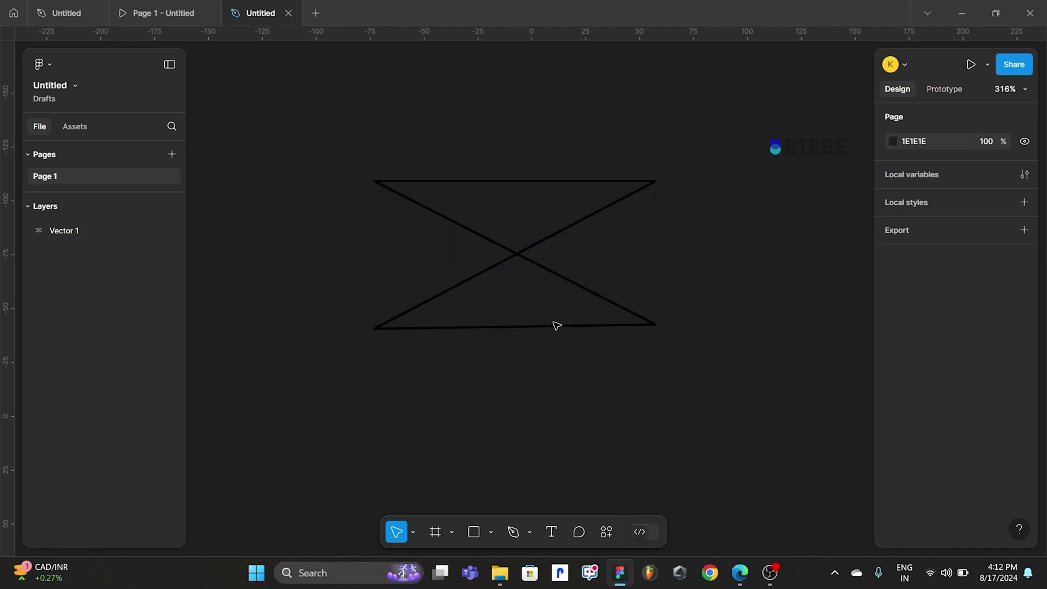
pyautogui.click(557, 326)
pyautogui.click(513, 529)
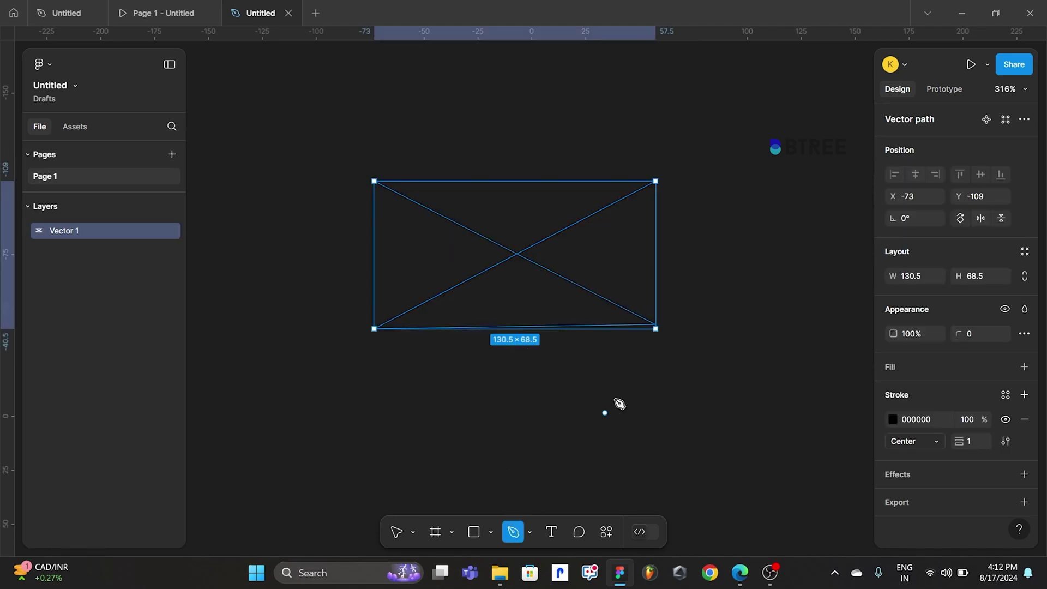
# Pen-draw Vector 2, a looping spiral of curved anchors, to the right
pyautogui.click(766, 275)
pyautogui.moveTo(698, 376); pyautogui.dragTo(755, 412)
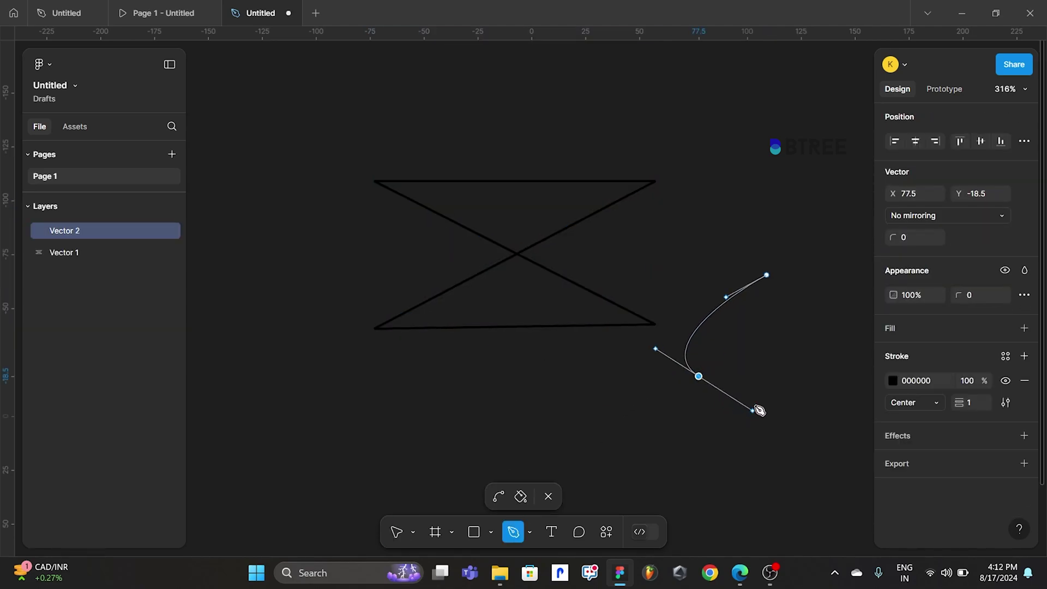
pyautogui.click(799, 342)
pyautogui.moveTo(799, 343); pyautogui.dragTo(759, 327)
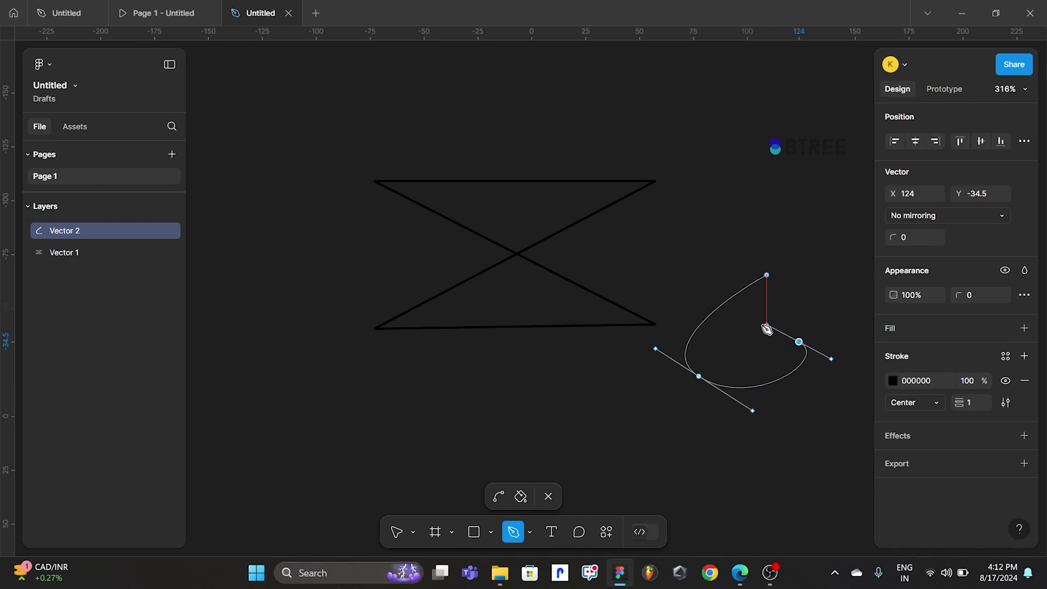
pyautogui.moveTo(682, 424); pyautogui.dragTo(712, 459)
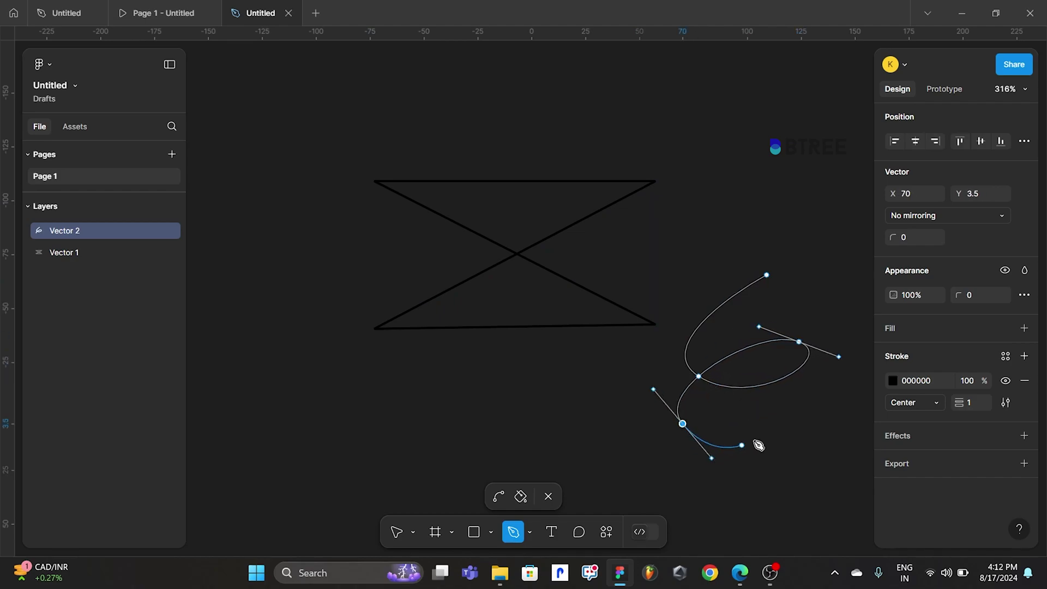
pyautogui.moveTo(822, 420); pyautogui.dragTo(827, 410)
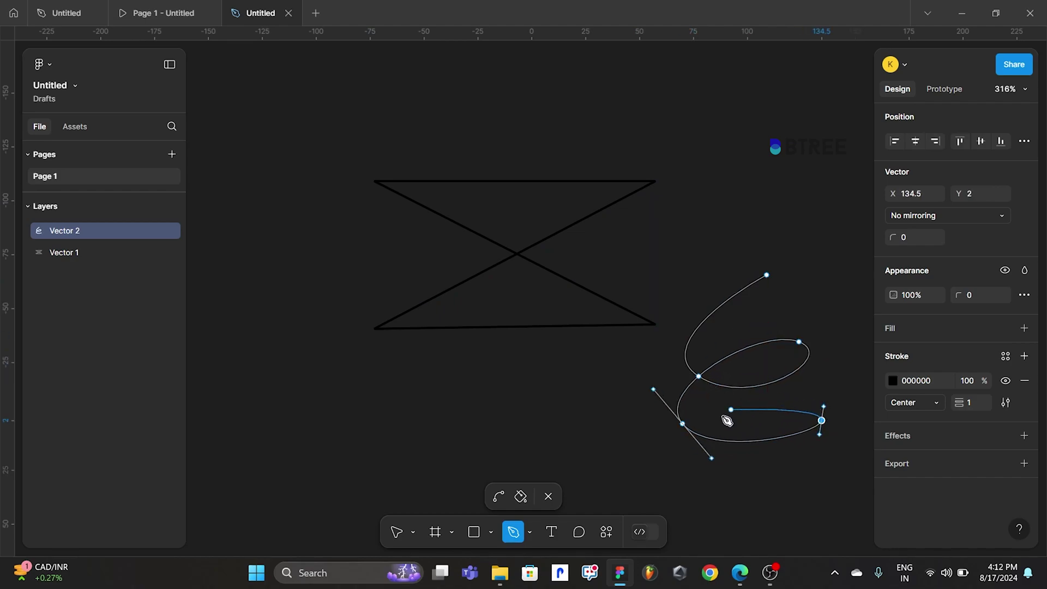
pyautogui.moveTo(686, 454); pyautogui.dragTo(699, 502)
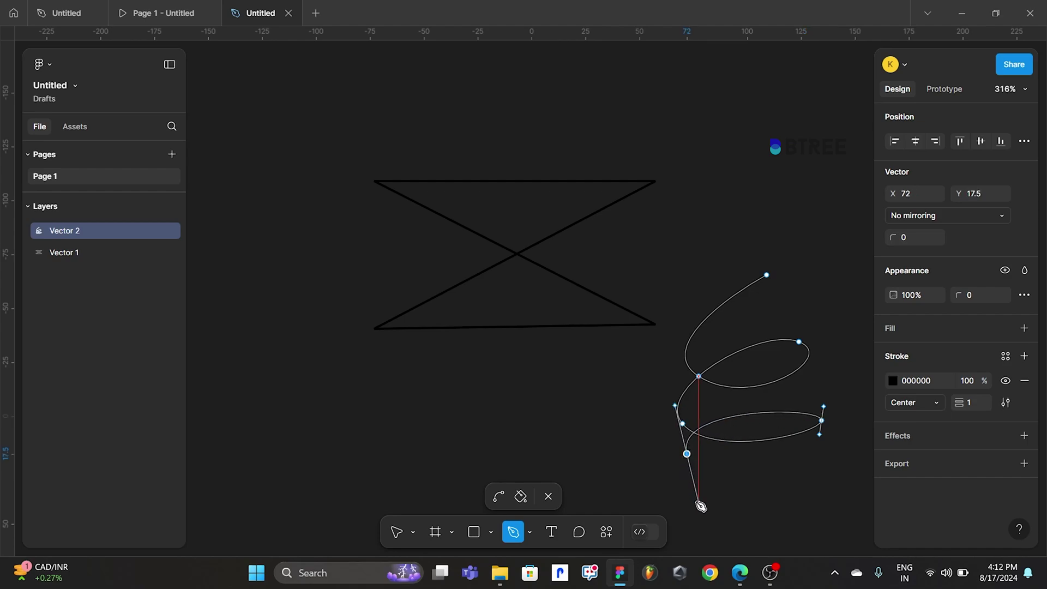
pyautogui.click(800, 516)
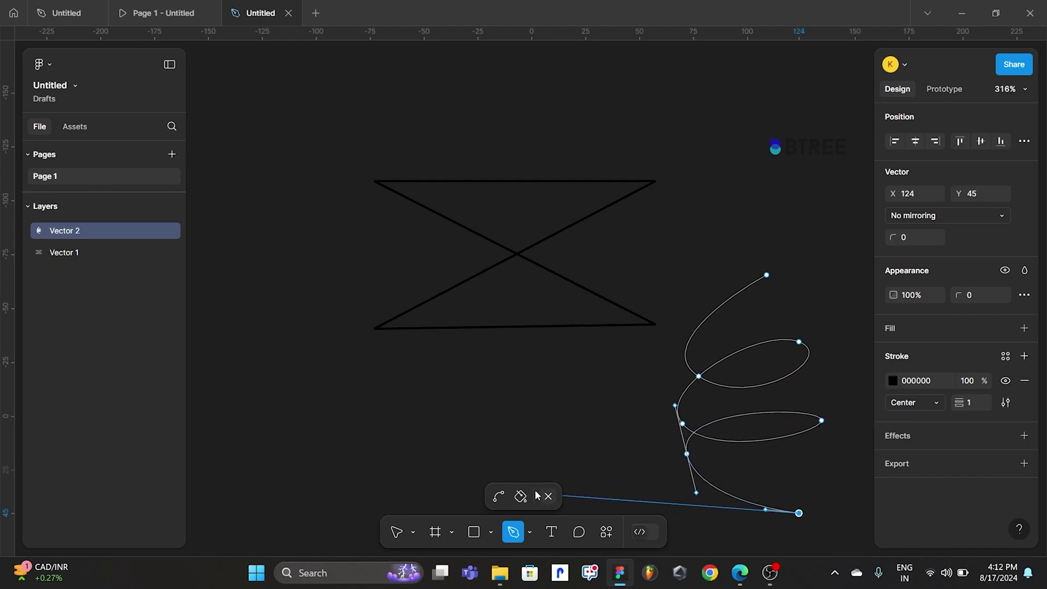
pyautogui.click(548, 496)
# Delete the X-shaped Vector 1 and recentre the view on the spiral
pyautogui.click(582, 327)
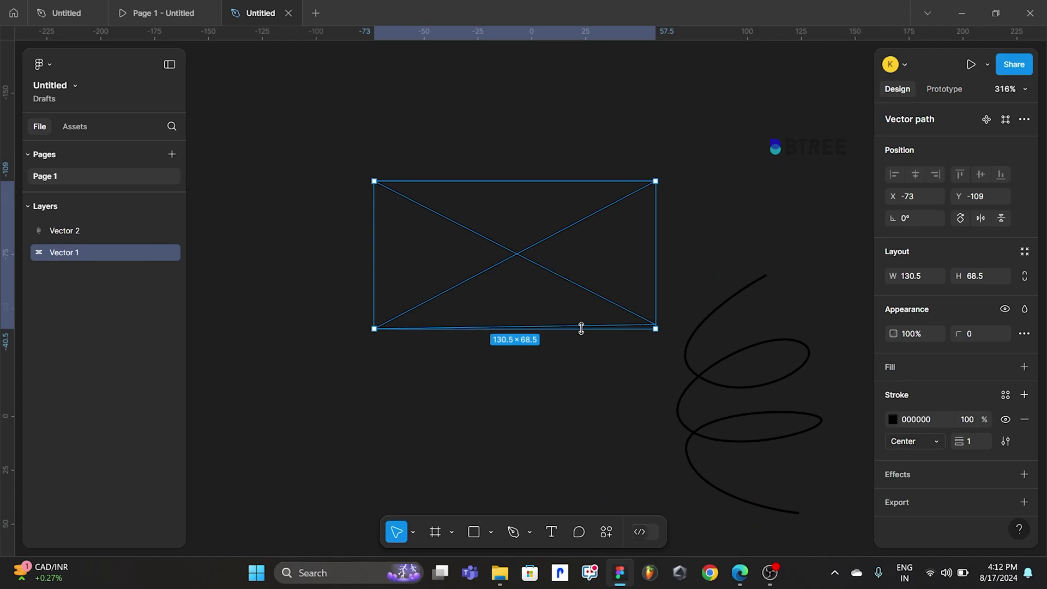
pyautogui.press('Delete')
pyautogui.moveTo(667, 360); pyautogui.dragTo(524, 201)
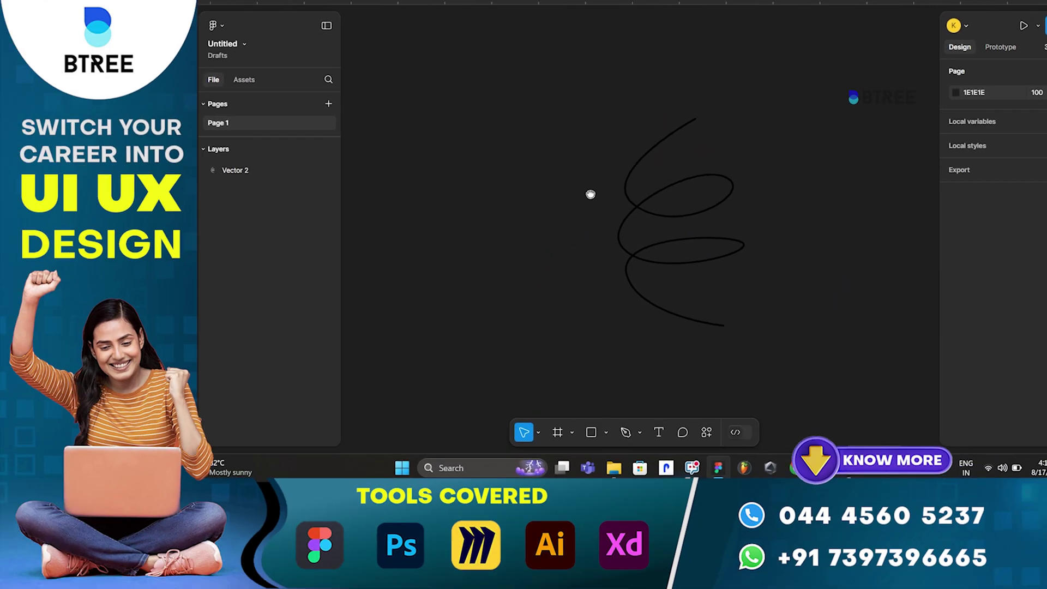
pyautogui.hotkey('shift', '0')
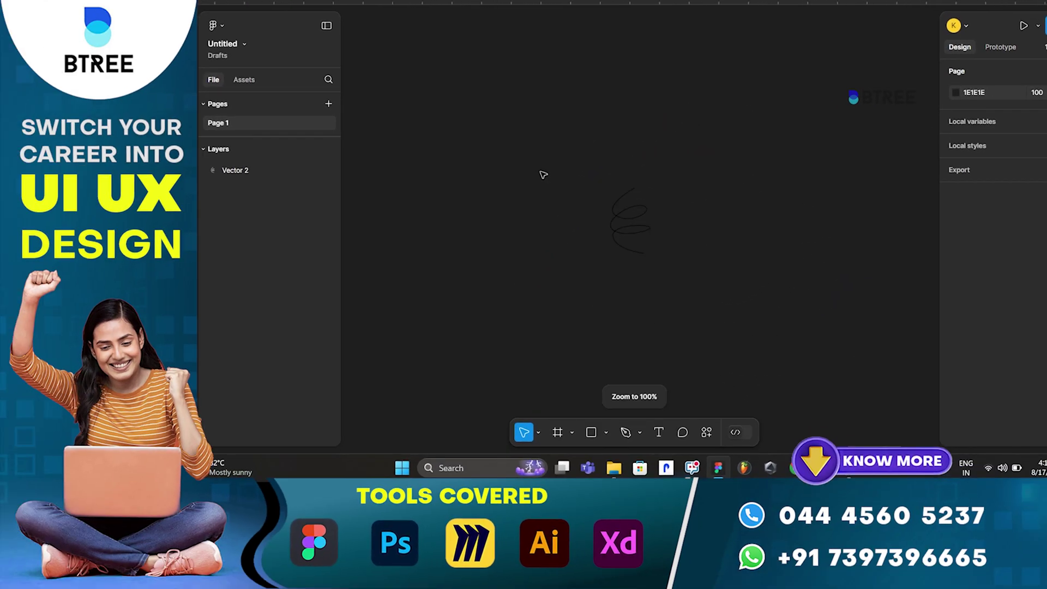
pyautogui.scroll(3, 692, 196)
pyautogui.scroll(2, 655, 194)
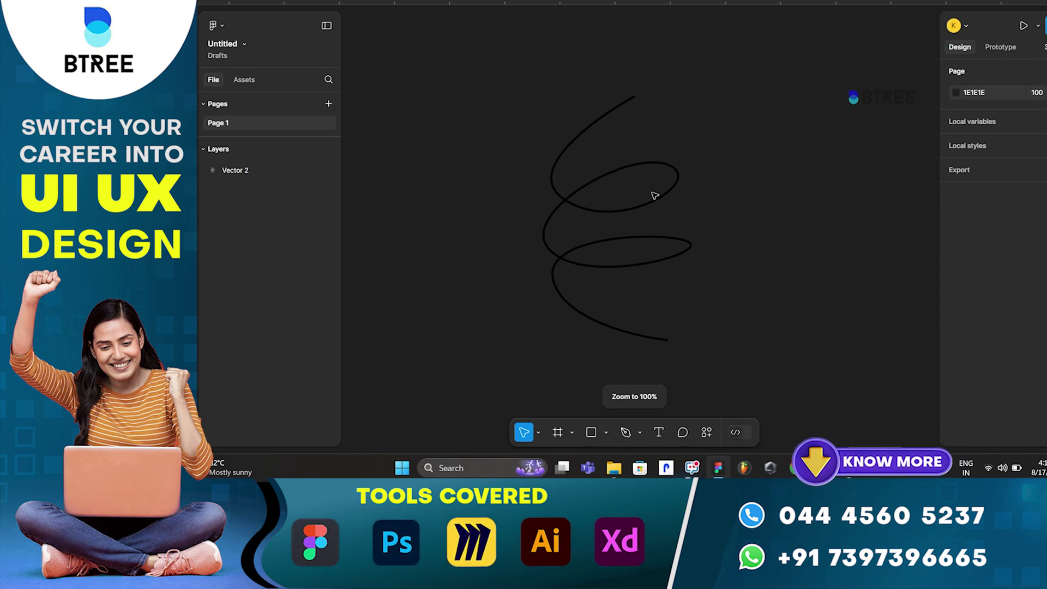
pyautogui.press('o')
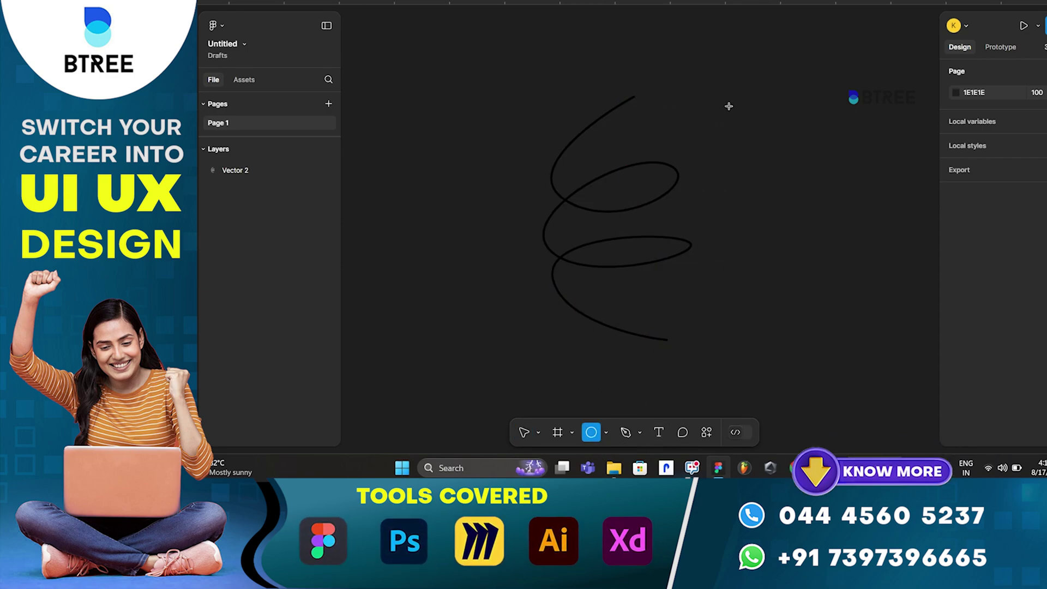
# Draw a small 10 × 10 circle, Ellipse 1, and give it a linear gradient fill
pyautogui.moveTo(718, 99)
pyautogui.mouseDown()
pyautogui.moveTo(736, 114)
pyautogui.moveTo(649, 170)
pyautogui.mouseUp()
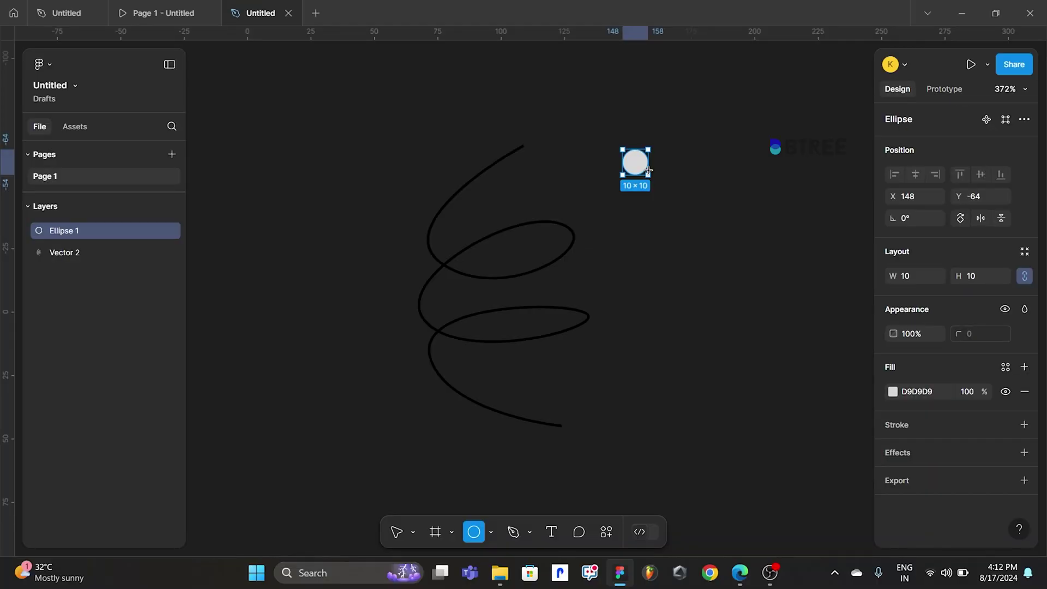
pyautogui.click(674, 223)
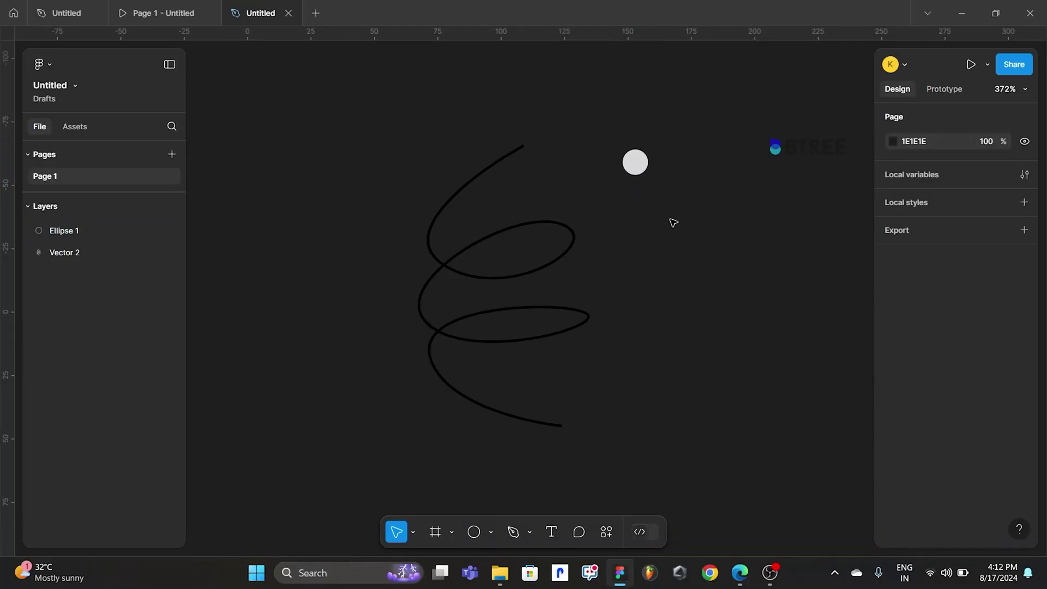
pyautogui.click(636, 168)
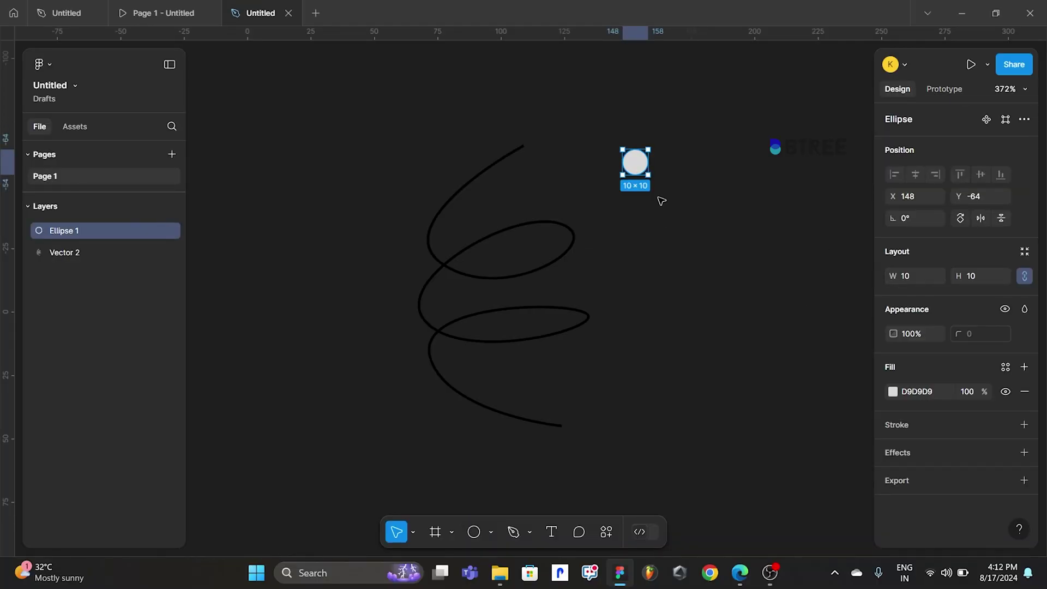
pyautogui.click(669, 229)
pyautogui.click(627, 163)
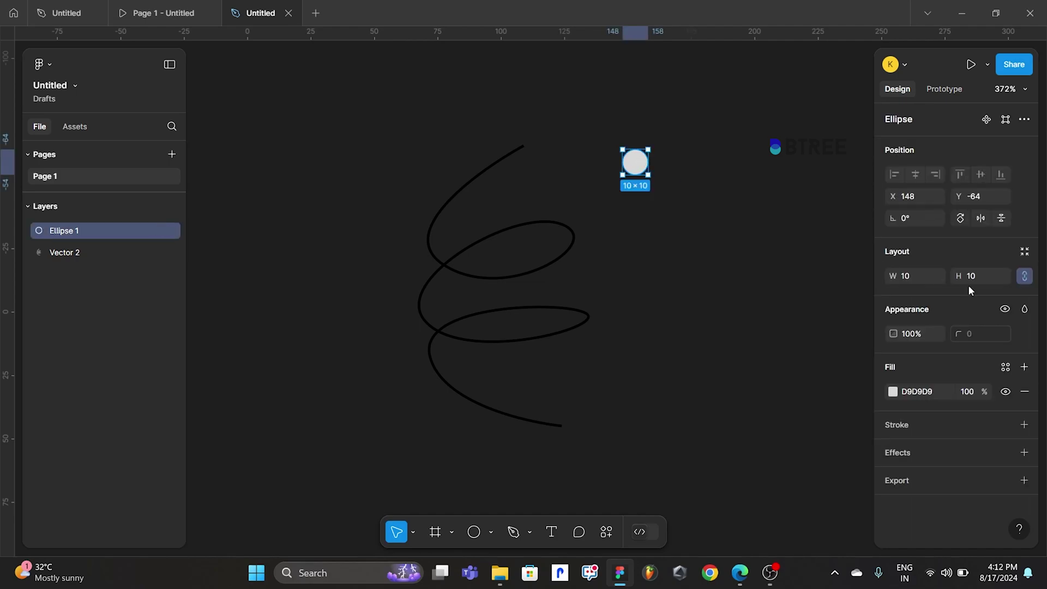
pyautogui.click(893, 392)
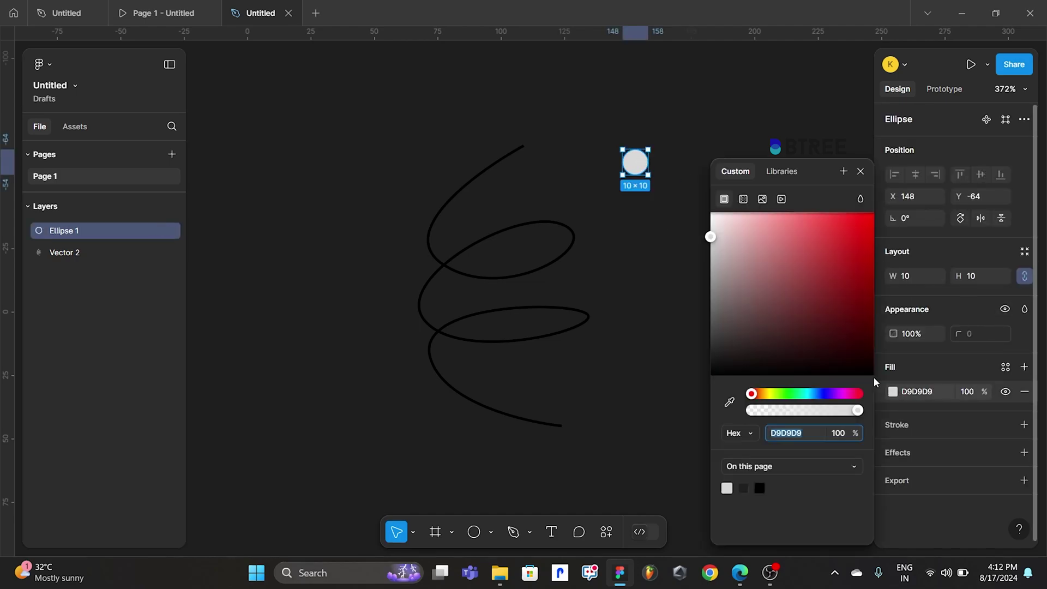
pyautogui.click(743, 199)
pyautogui.scroll(5, 650, 192)
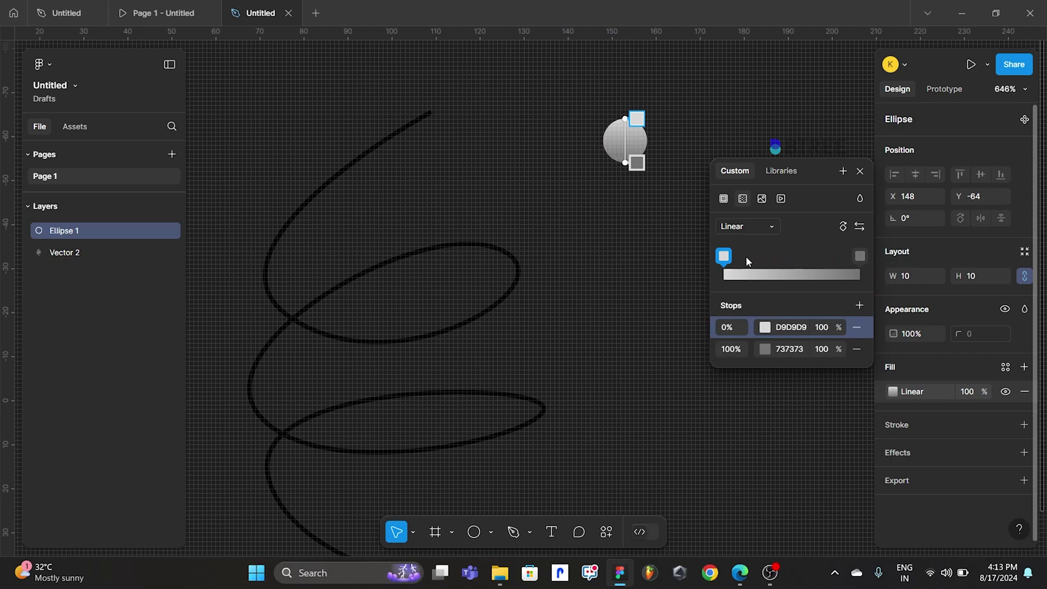
# Set the gradient stops to cyan 00D9FF and dark navy 002A73
pyautogui.click(765, 328)
pyautogui.moveTo(590, 395); pyautogui.dragTo(642, 400)
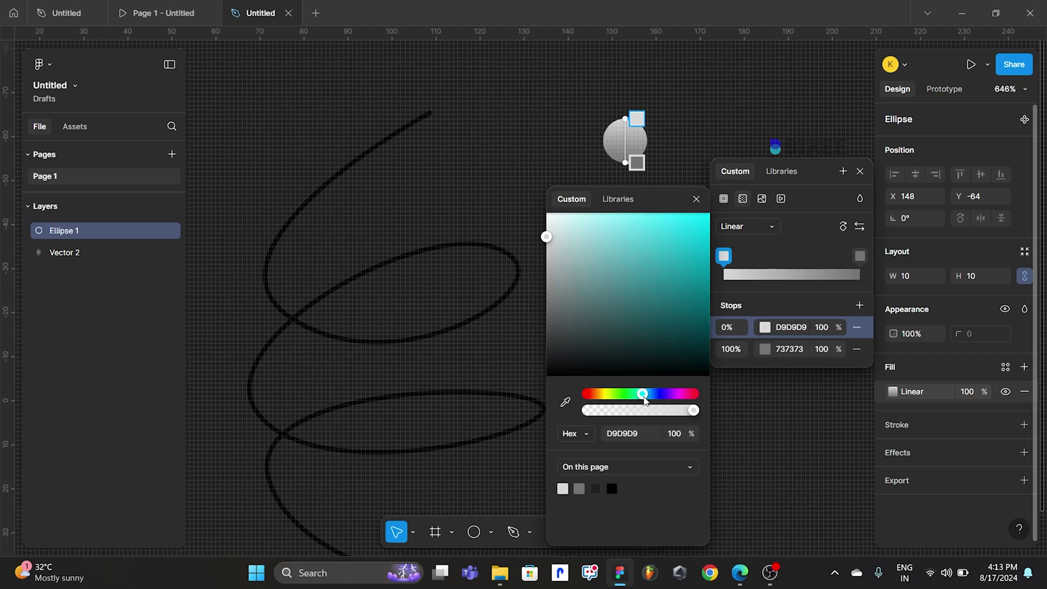
pyautogui.moveTo(636, 280); pyautogui.dragTo(766, 147)
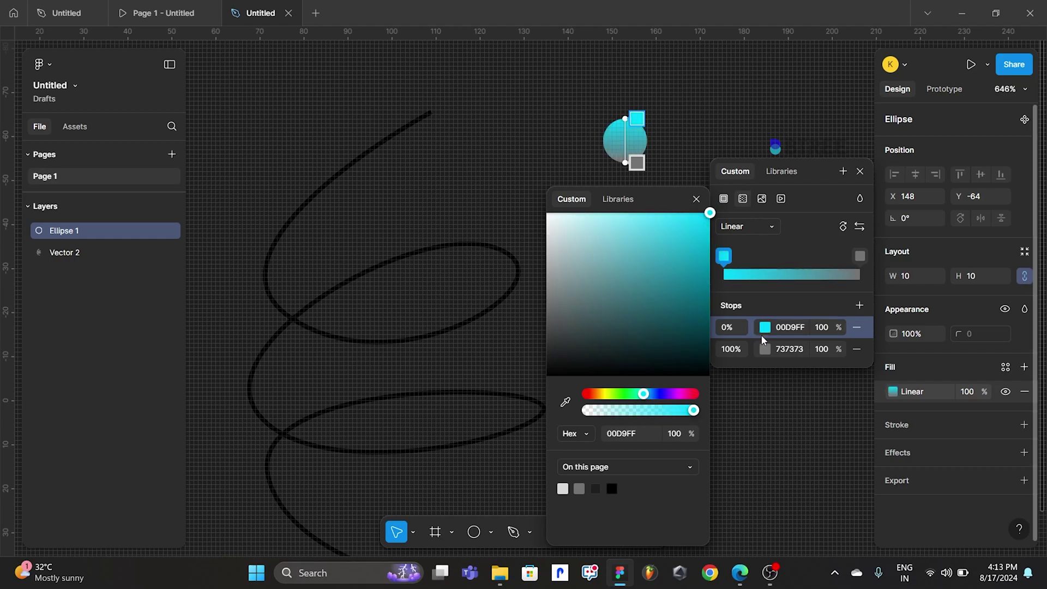
pyautogui.click(764, 349)
pyautogui.moveTo(594, 401); pyautogui.dragTo(606, 395)
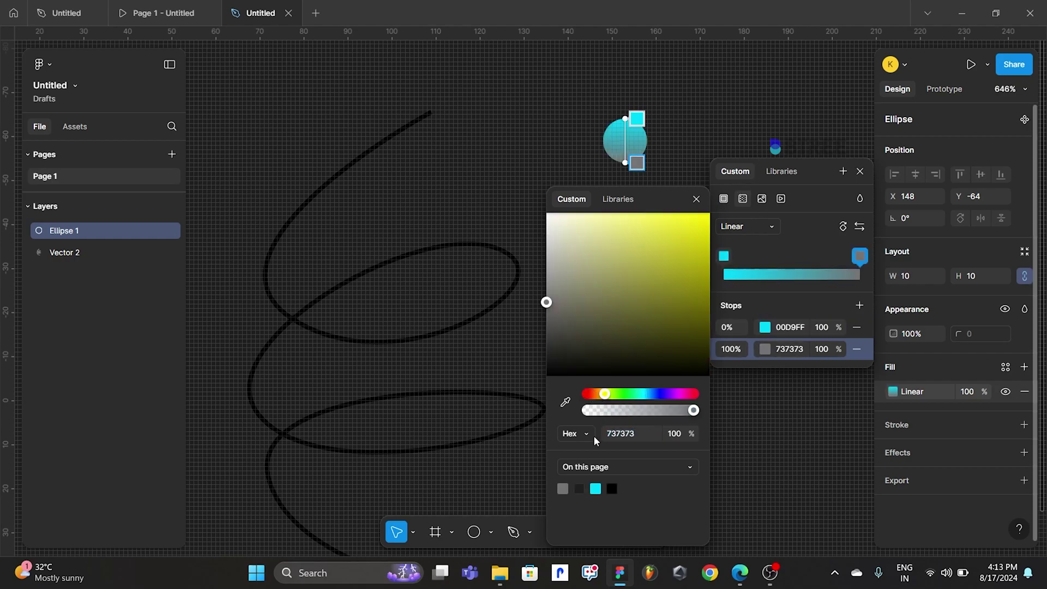
pyautogui.click(595, 489)
pyautogui.click(653, 393)
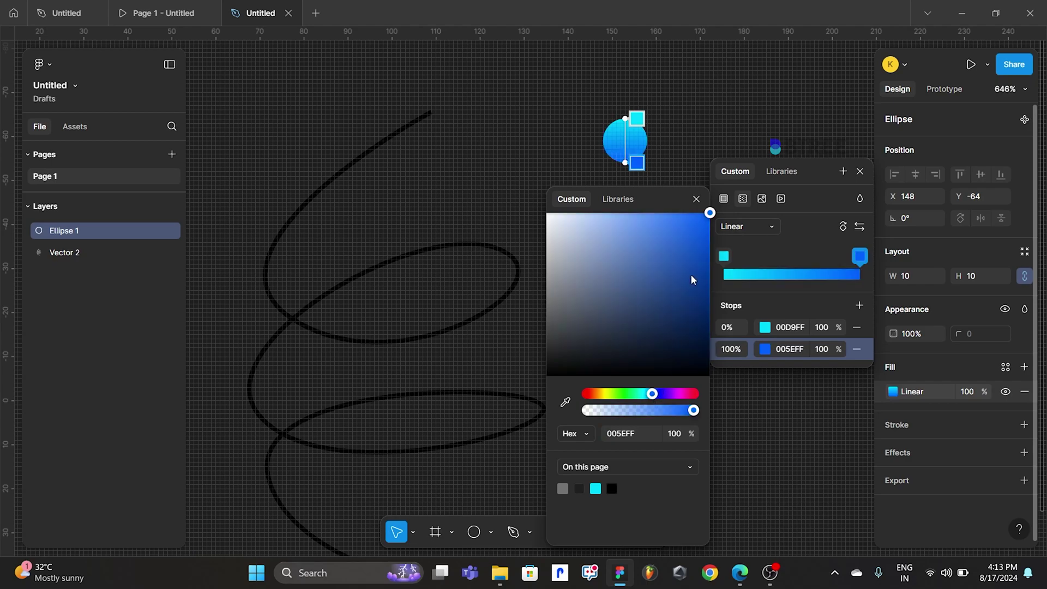
pyautogui.moveTo(691, 279)
pyautogui.mouseDown()
pyautogui.moveTo(696, 264)
pyautogui.moveTo(731, 311)
pyautogui.mouseUp()
pyautogui.click(718, 135)
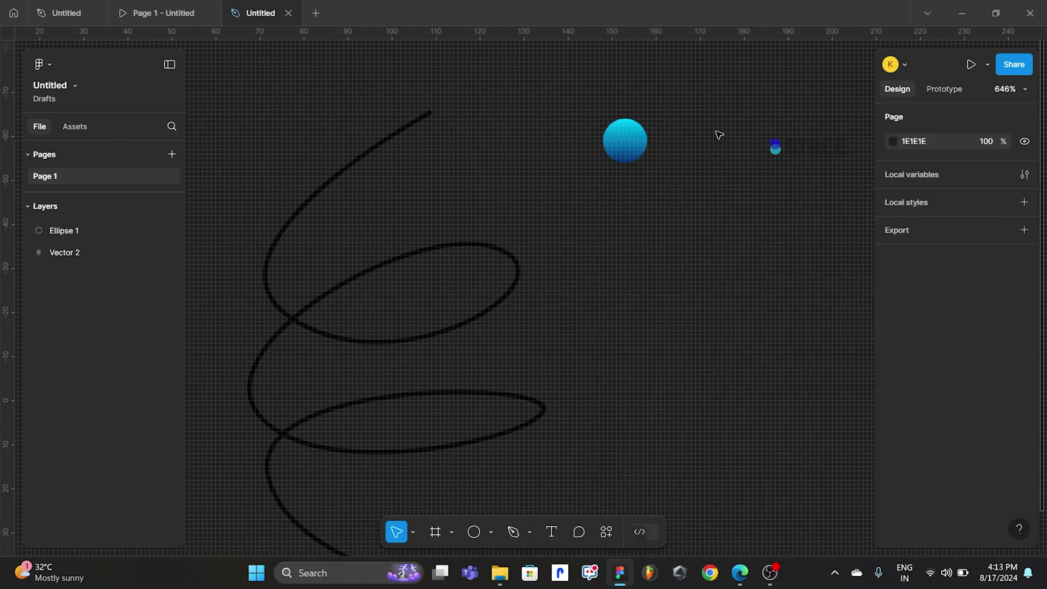
pyautogui.keyDown('ctrl'); pyautogui.scroll(-3, 706, 153); pyautogui.keyUp('ctrl')
# Duplicate the gradient circle into Ellipses 2–4 in a row and open Ellipse 2's fill
pyautogui.keyDown('ctrl'); pyautogui.scroll(1, 649, 239); pyautogui.keyUp('ctrl')
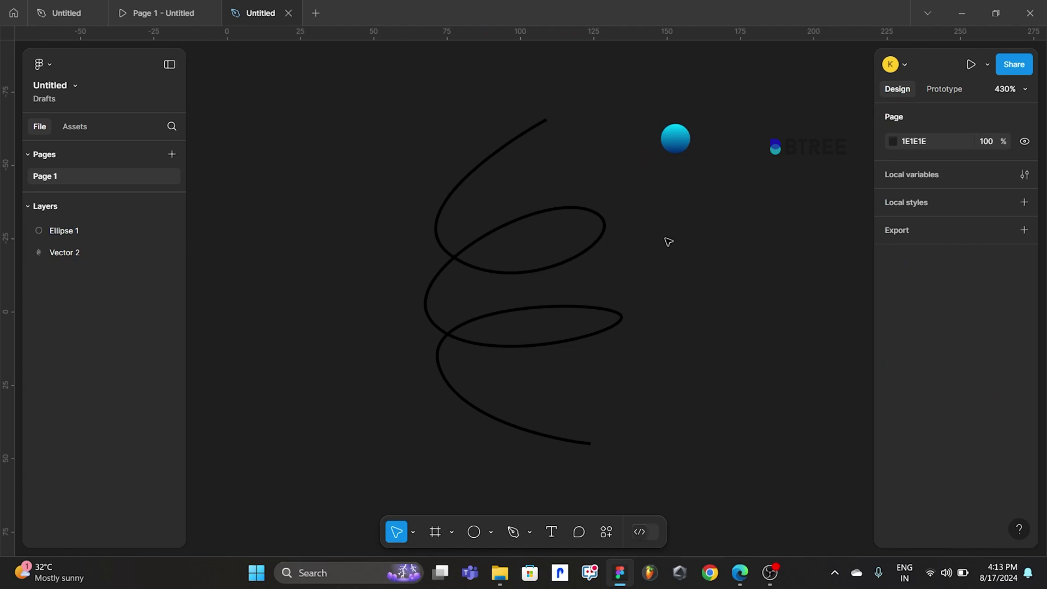
pyautogui.click(582, 211)
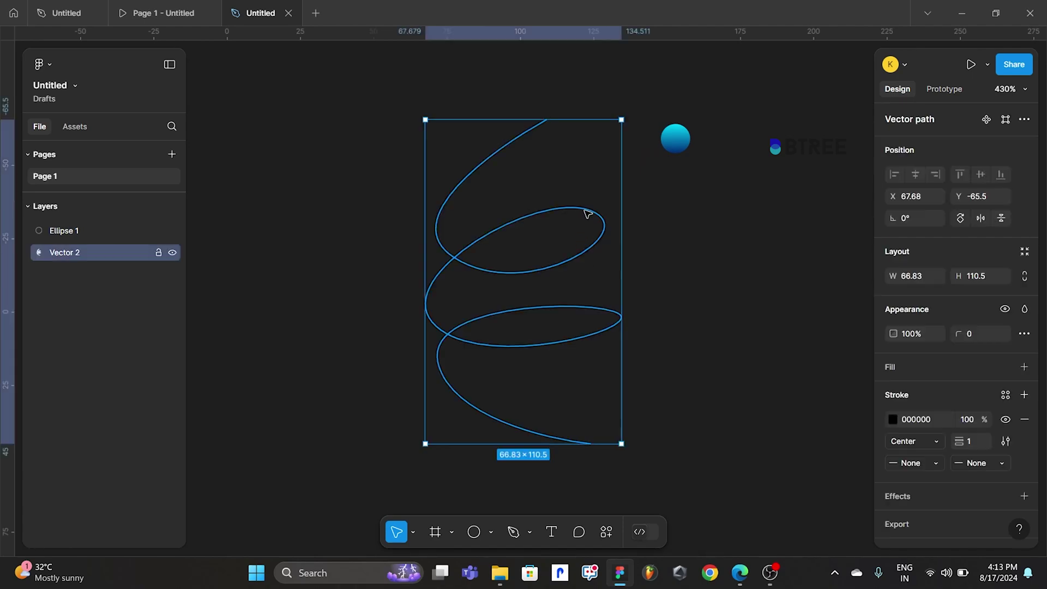
pyautogui.click(712, 215)
pyautogui.scroll(-1, 677, 208)
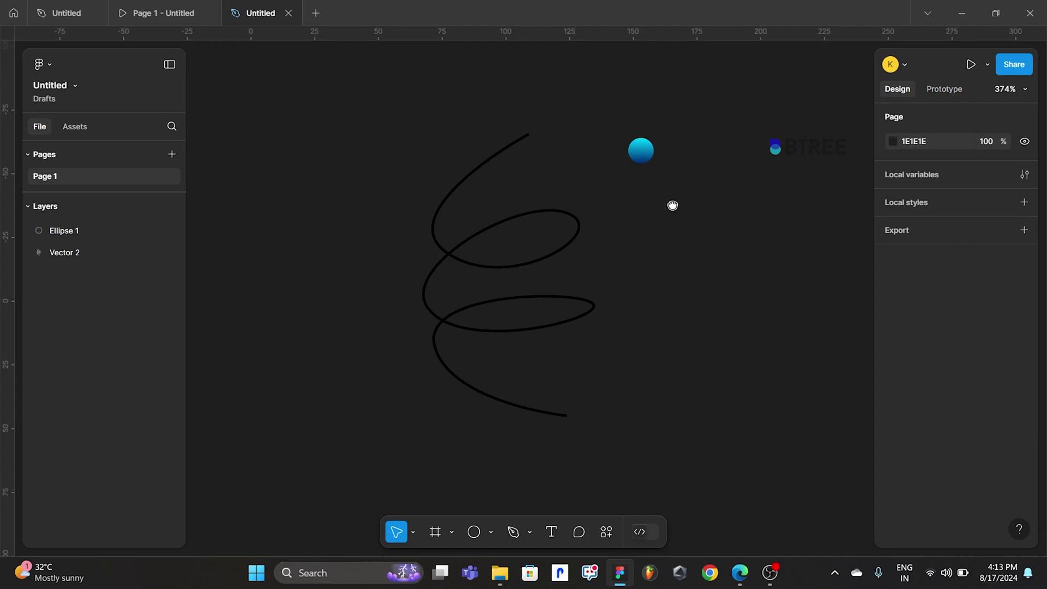
pyautogui.click(637, 147)
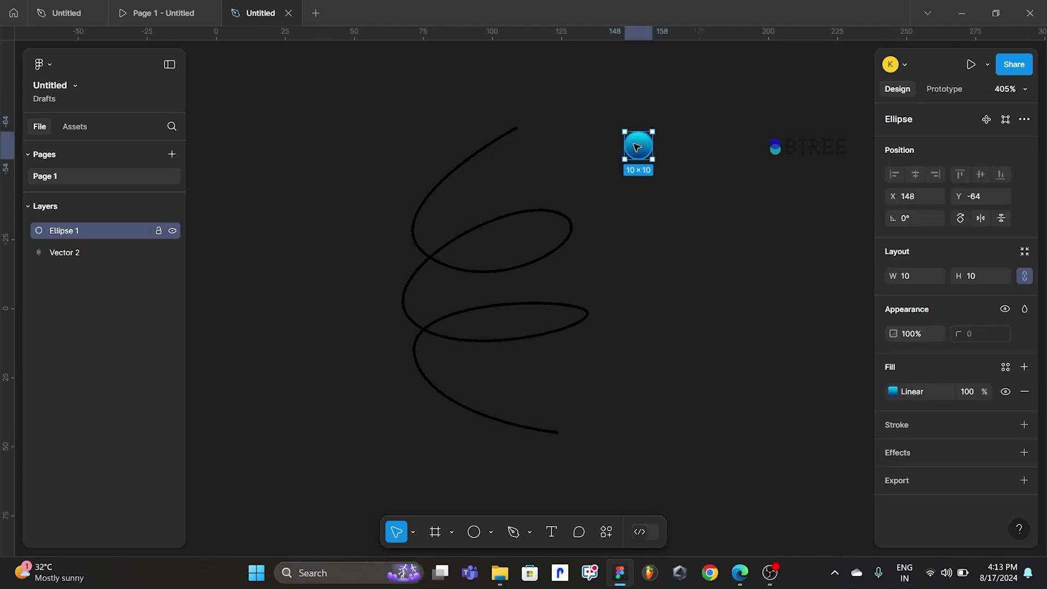
pyautogui.moveTo(644, 149); pyautogui.dragTo(690, 150)
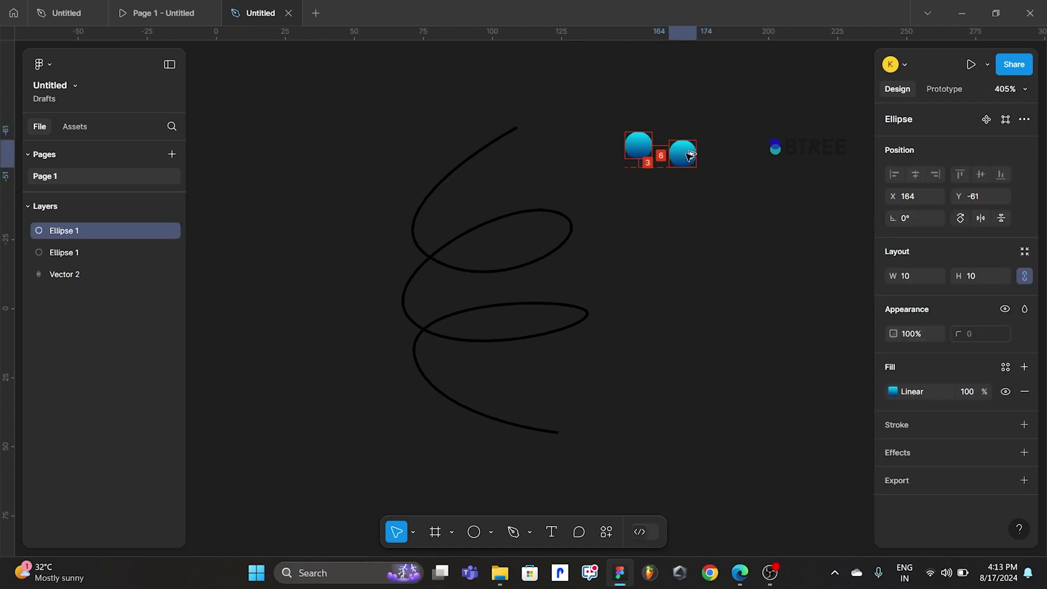
pyautogui.hotkey('ctrl', 'd')
pyautogui.hotkey('ctrl', 'd')
pyautogui.click(743, 238)
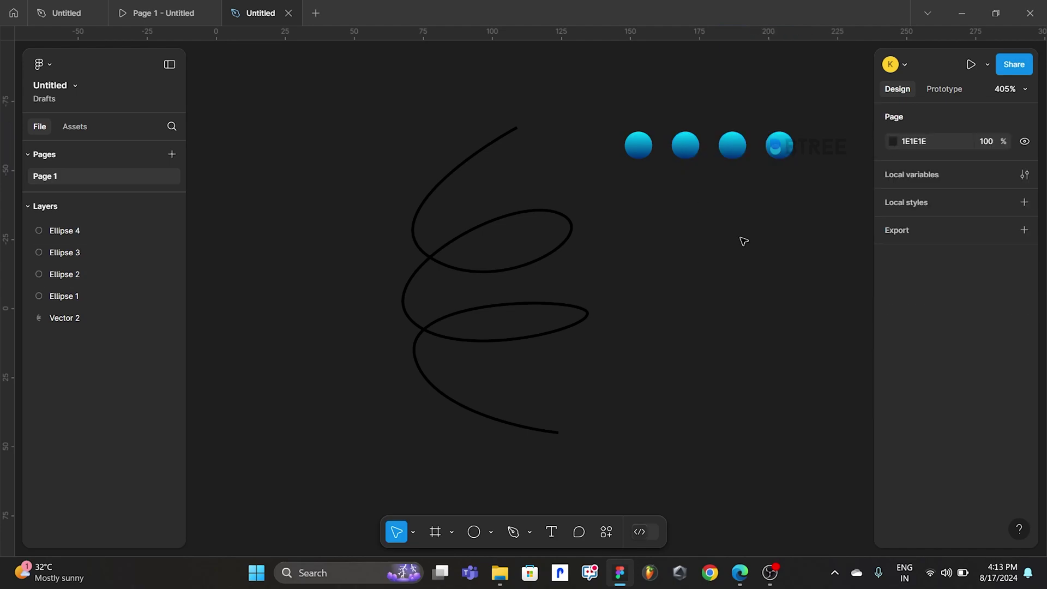
pyautogui.scroll(-1, 762, 252)
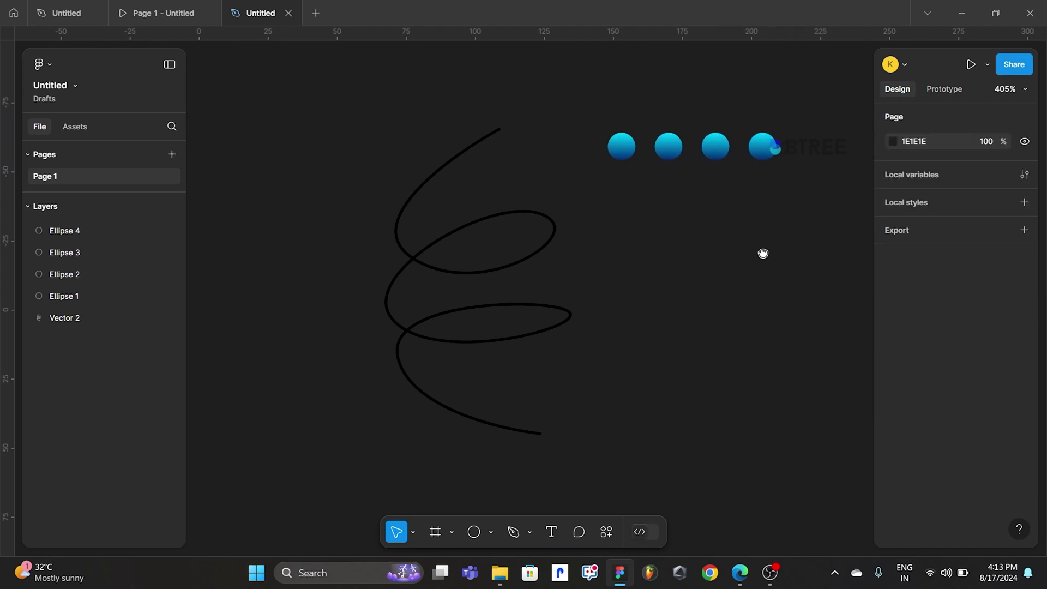
pyautogui.click(674, 155)
pyautogui.click(892, 392)
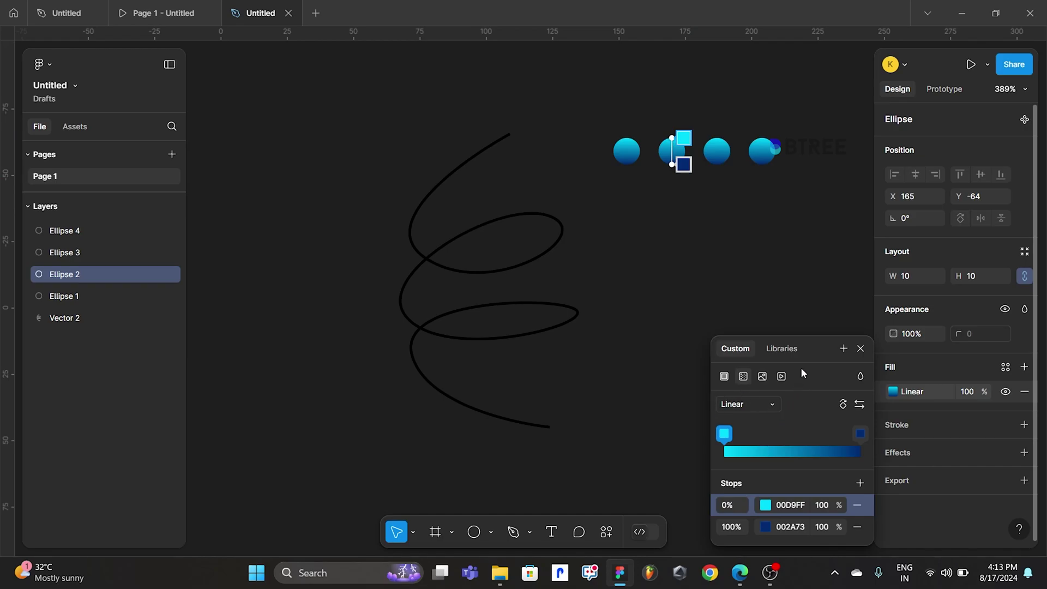
# Recolour Ellipse 2's gradient to purple 8902D1 fading to dark purple 1F0030
pyautogui.moveTo(814, 352); pyautogui.dragTo(802, 262)
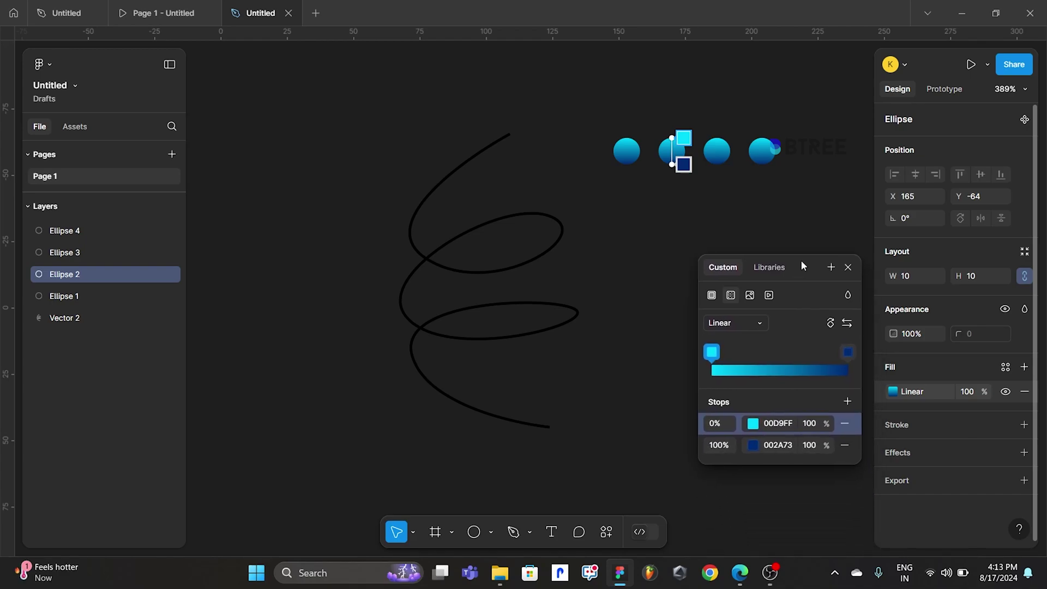
pyautogui.click(755, 413)
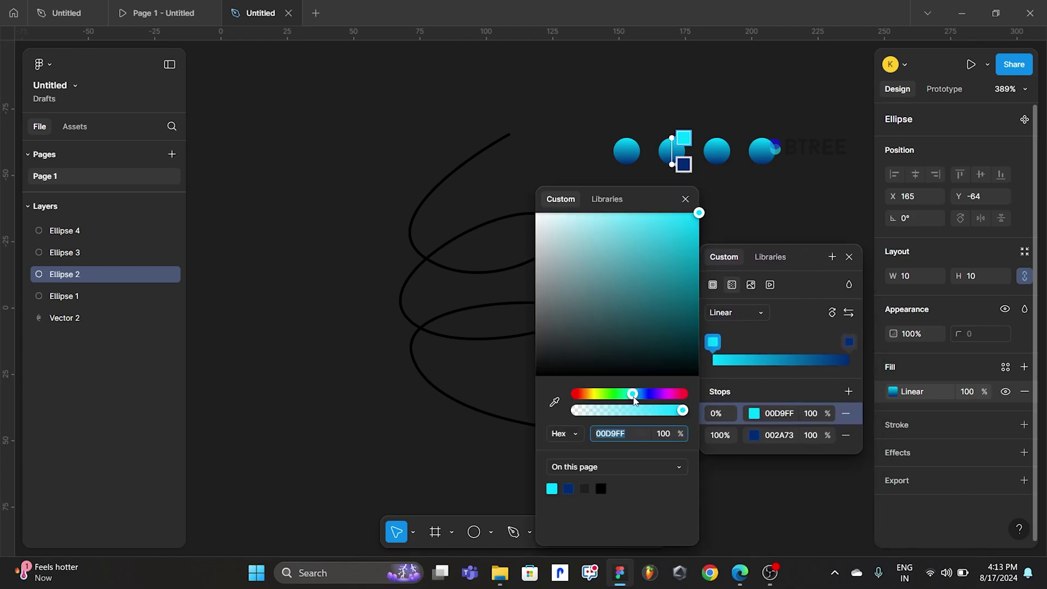
pyautogui.moveTo(633, 401); pyautogui.dragTo(660, 401)
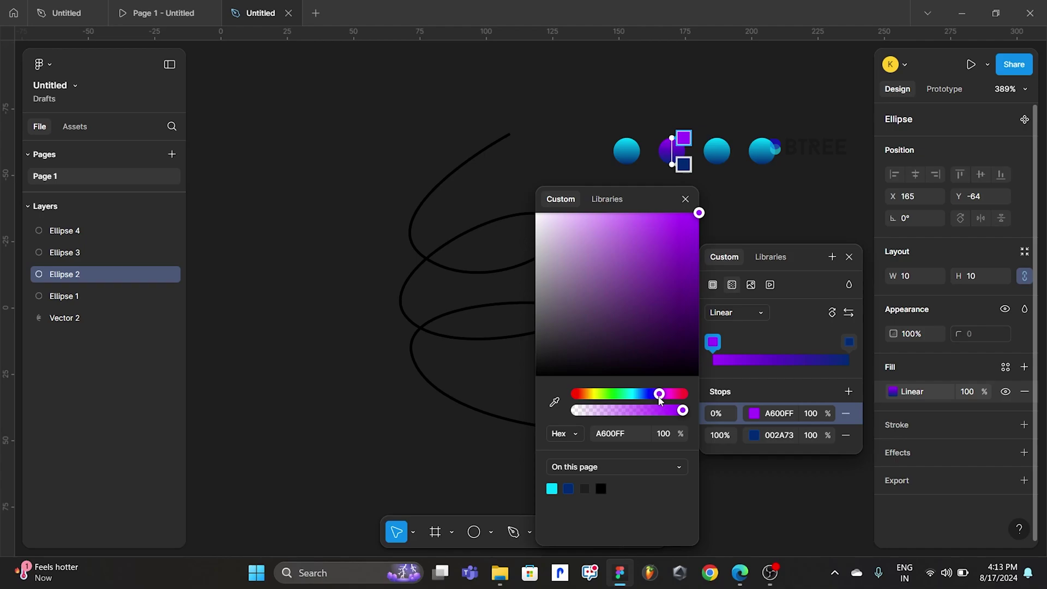
pyautogui.moveTo(690, 289); pyautogui.dragTo(698, 241)
pyautogui.click(755, 436)
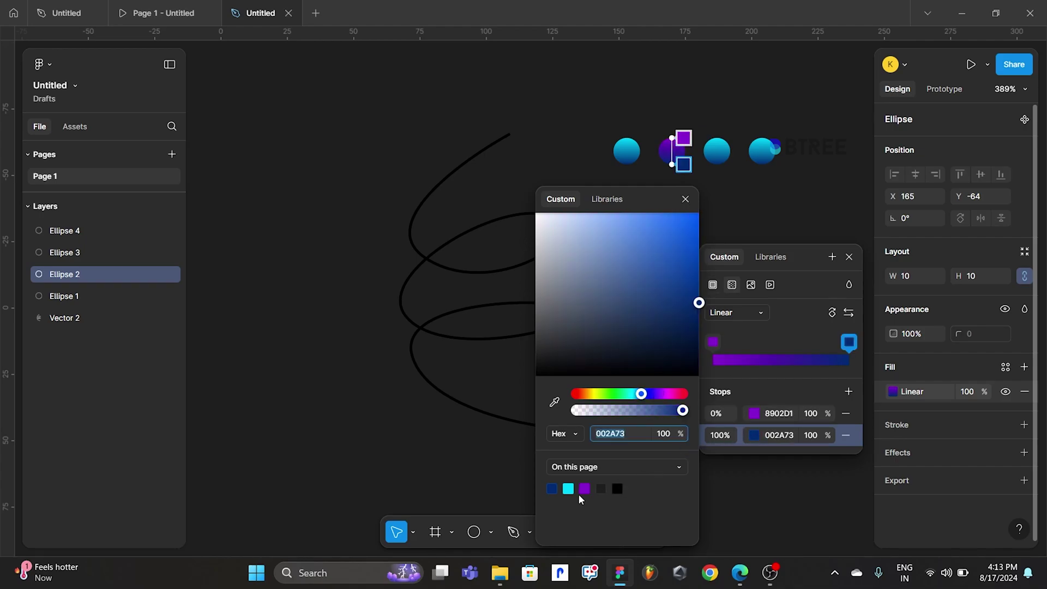
pyautogui.click(585, 488)
pyautogui.moveTo(696, 299); pyautogui.dragTo(704, 354)
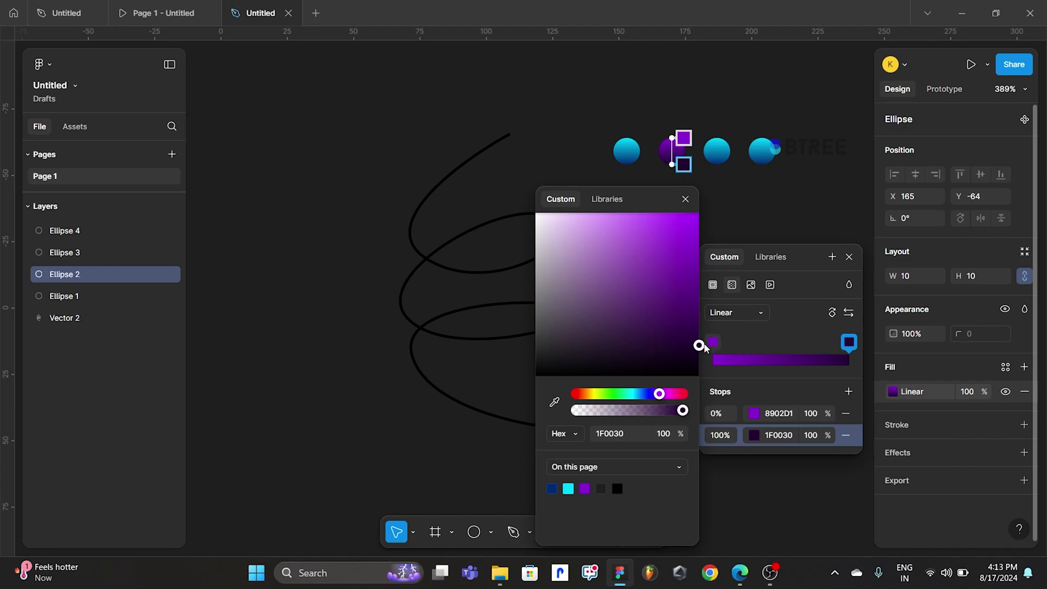
pyautogui.click(701, 194)
pyautogui.keyDown('ctrl'); pyautogui.scroll(3, 632, 177); pyautogui.keyUp('ctrl')
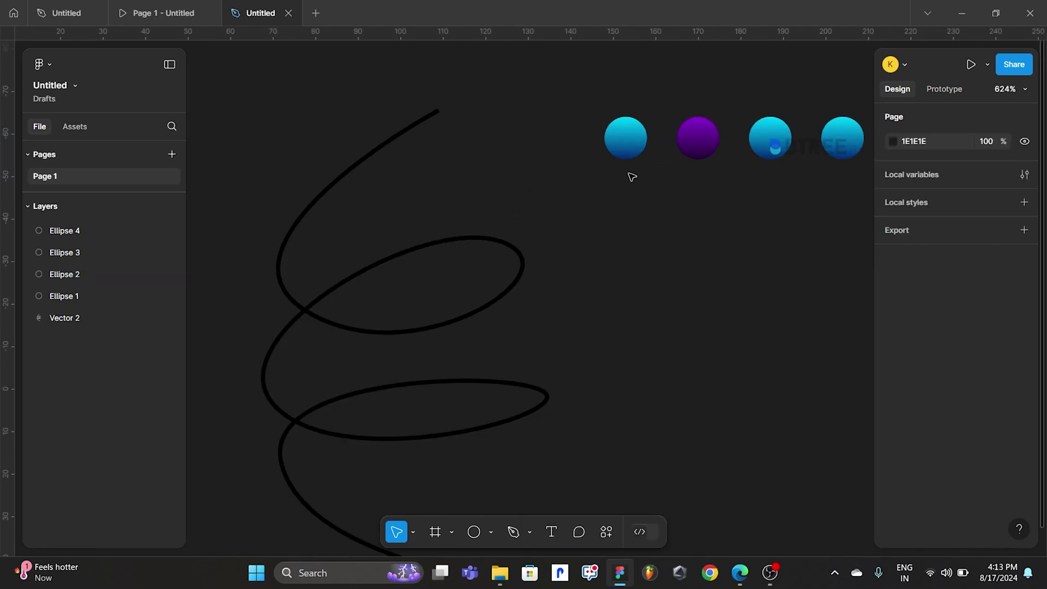
pyautogui.keyDown('ctrl'); pyautogui.scroll(-3, 632, 177); pyautogui.keyUp('ctrl')
# Refine Ellipse 2's gradient to run from B53CF6 to dark purple 33004F
pyautogui.click(728, 158)
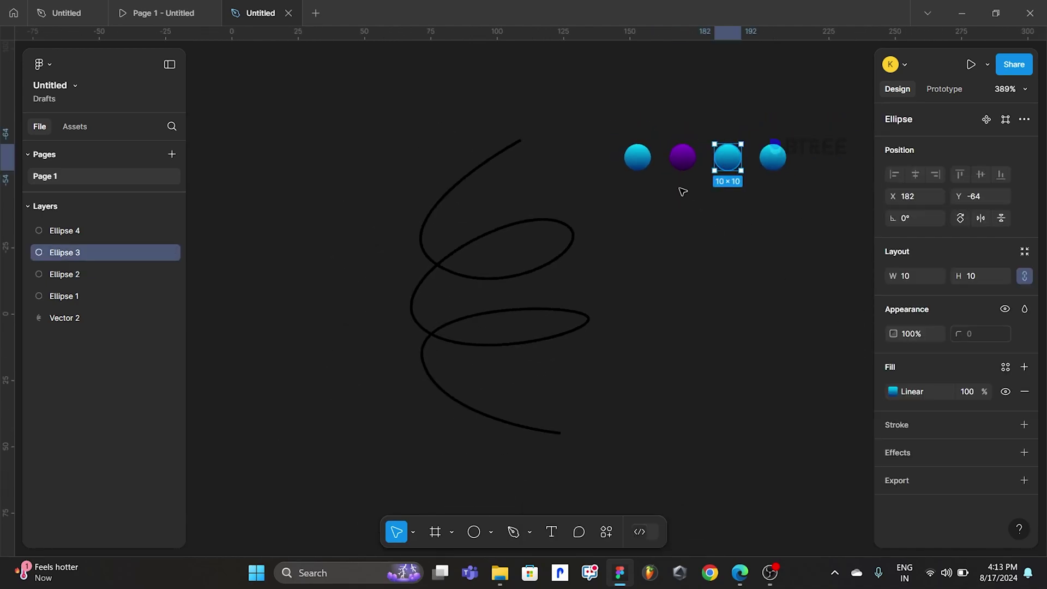
pyautogui.click(683, 157)
pyautogui.click(893, 391)
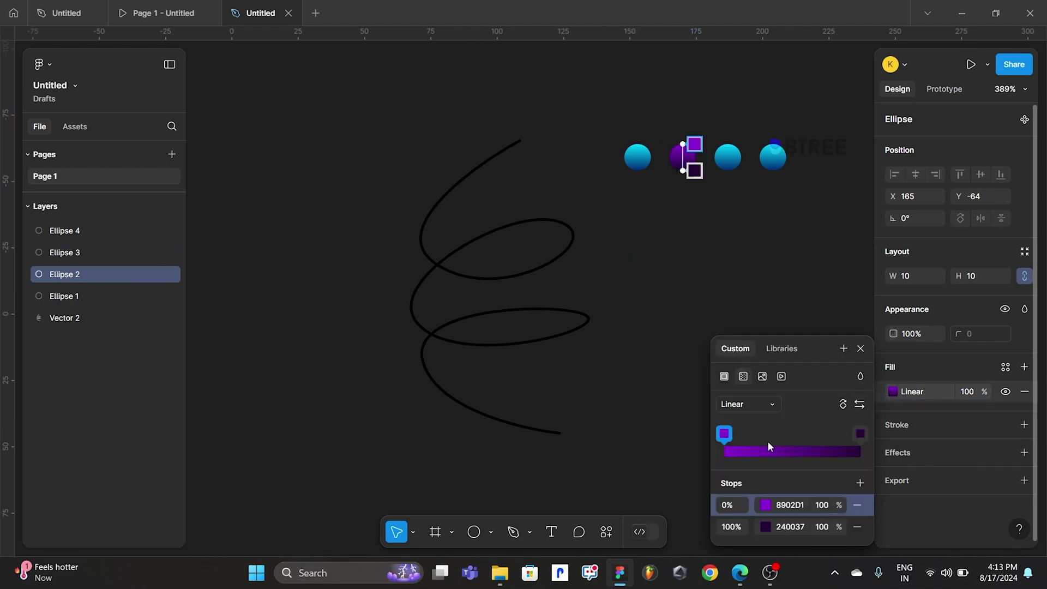
pyautogui.click(765, 506)
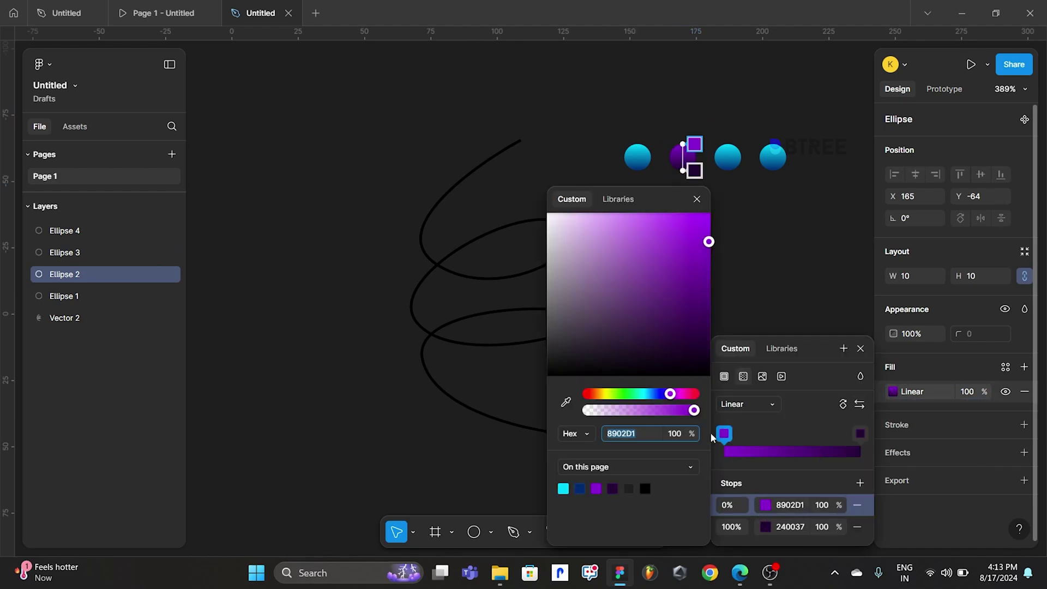
pyautogui.moveTo(702, 248); pyautogui.dragTo(672, 225)
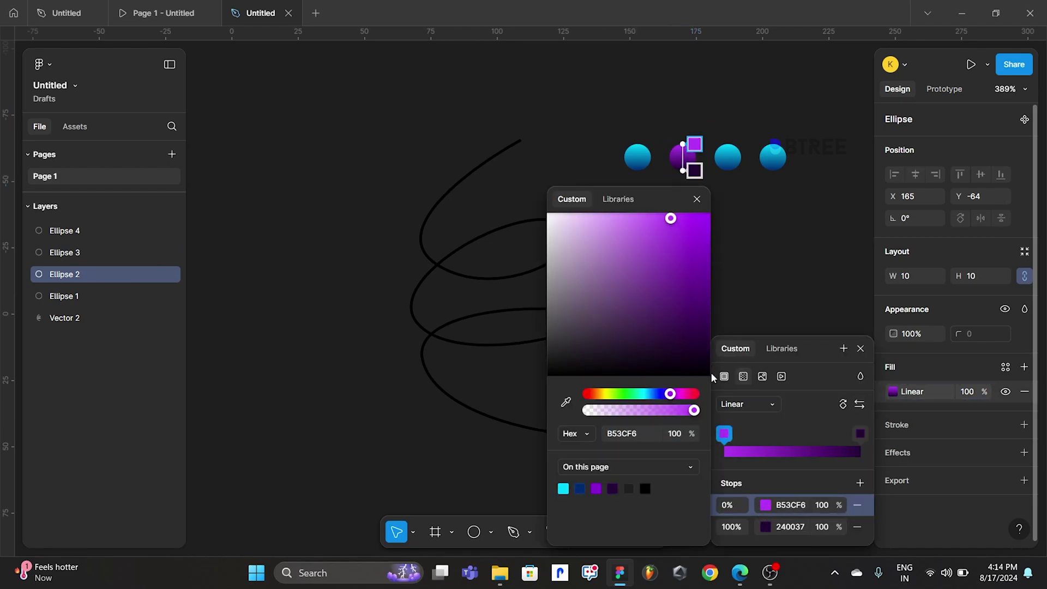
pyautogui.click(765, 527)
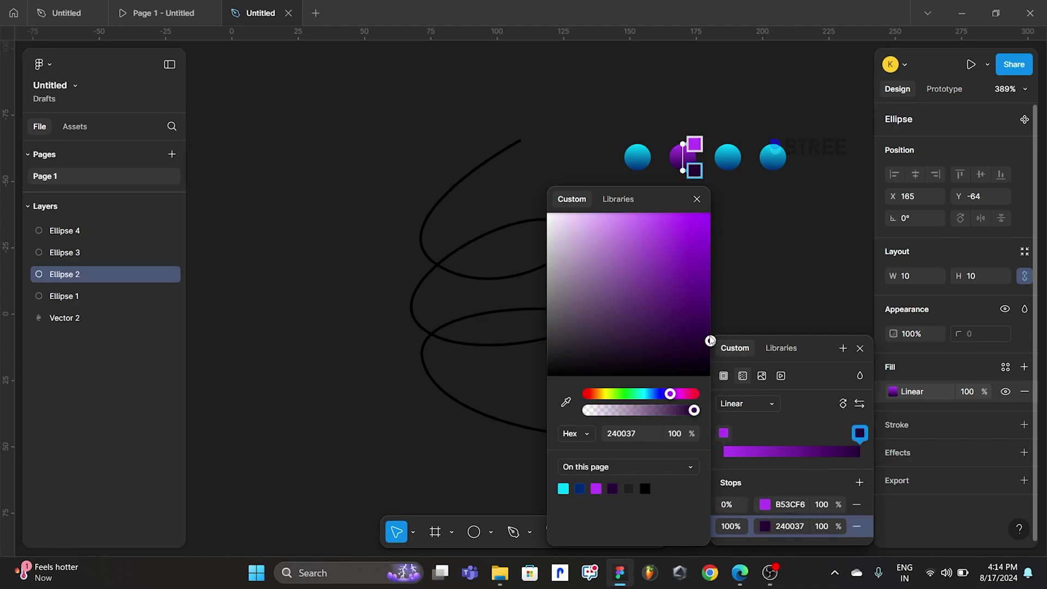
pyautogui.moveTo(710, 340)
pyautogui.mouseDown()
pyautogui.moveTo(708, 327)
pyautogui.moveTo(710, 369)
pyautogui.moveTo(710, 325)
pyautogui.mouseUp()
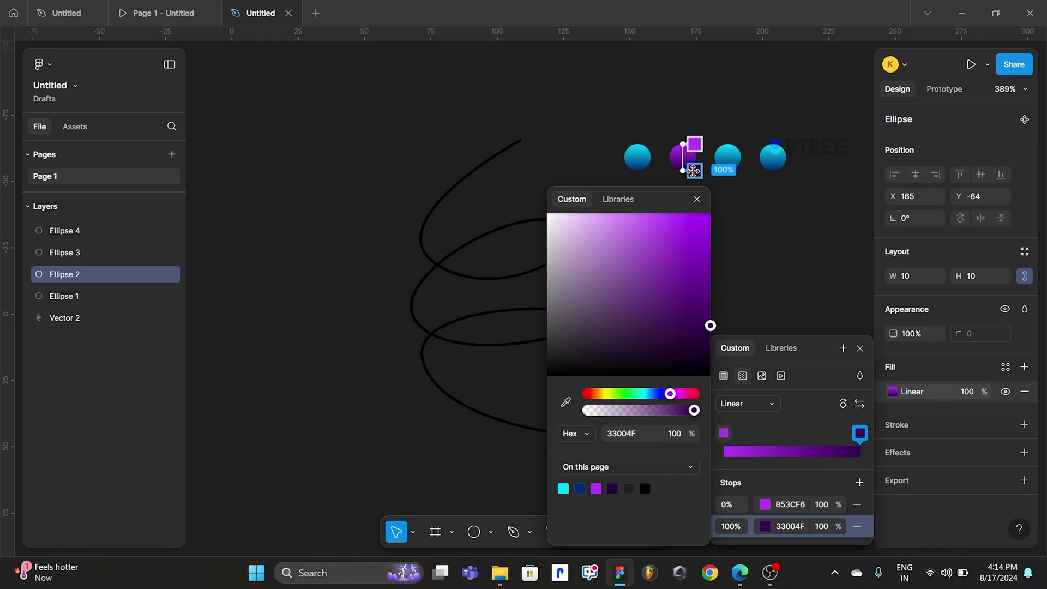
pyautogui.click(698, 199)
# Change Ellipse 3's gradient start stop to green 00FF73, keeping the navy 002A73 end
pyautogui.click(745, 226)
pyautogui.scroll(2, 709, 219)
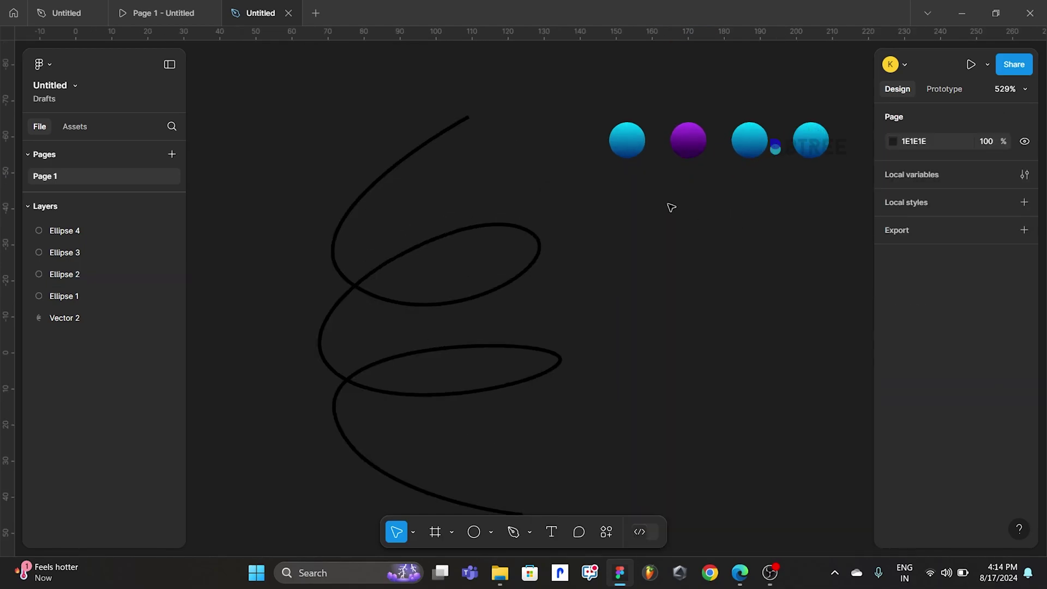
pyautogui.click(719, 170)
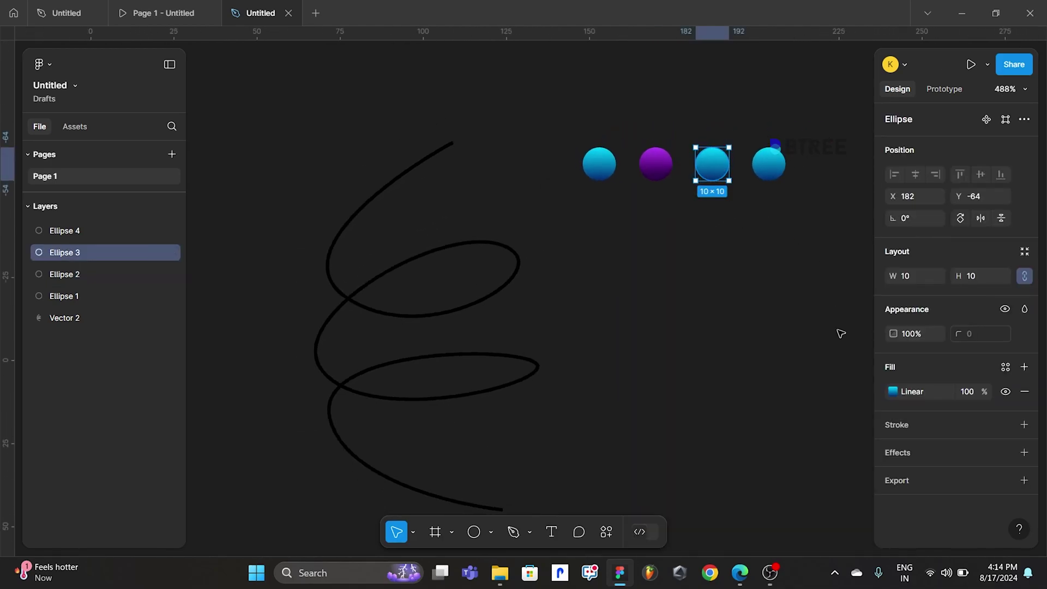
pyautogui.click(894, 392)
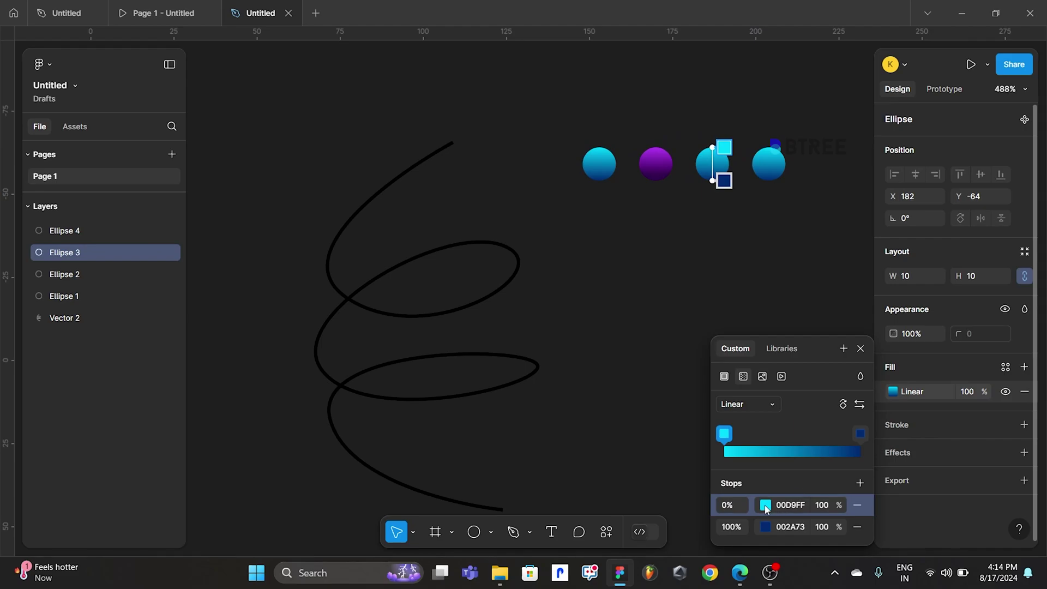
pyautogui.click(766, 509)
pyautogui.click(647, 397)
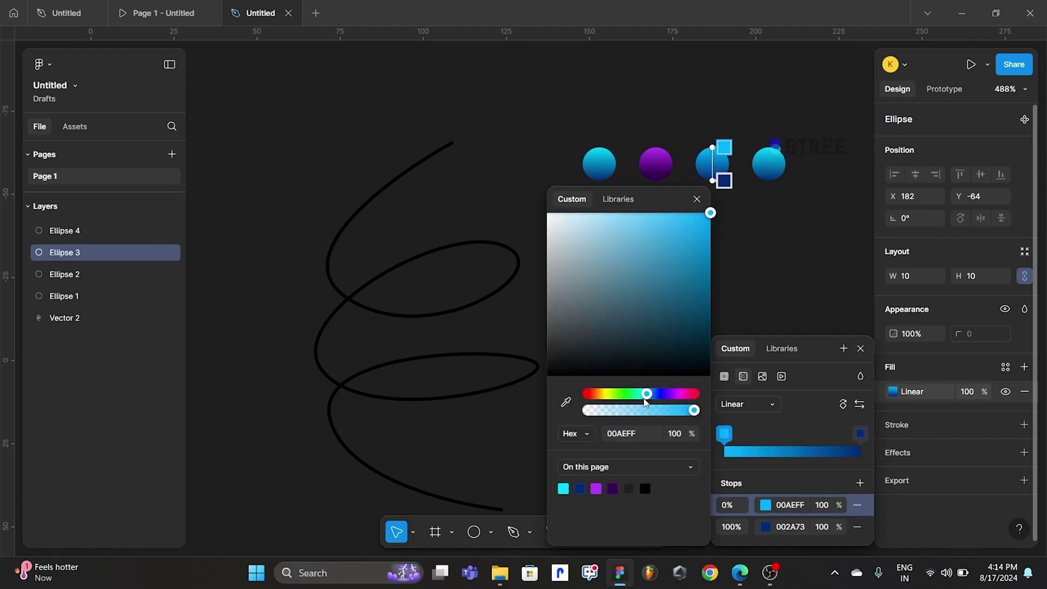
pyautogui.moveTo(644, 401); pyautogui.dragTo(632, 401)
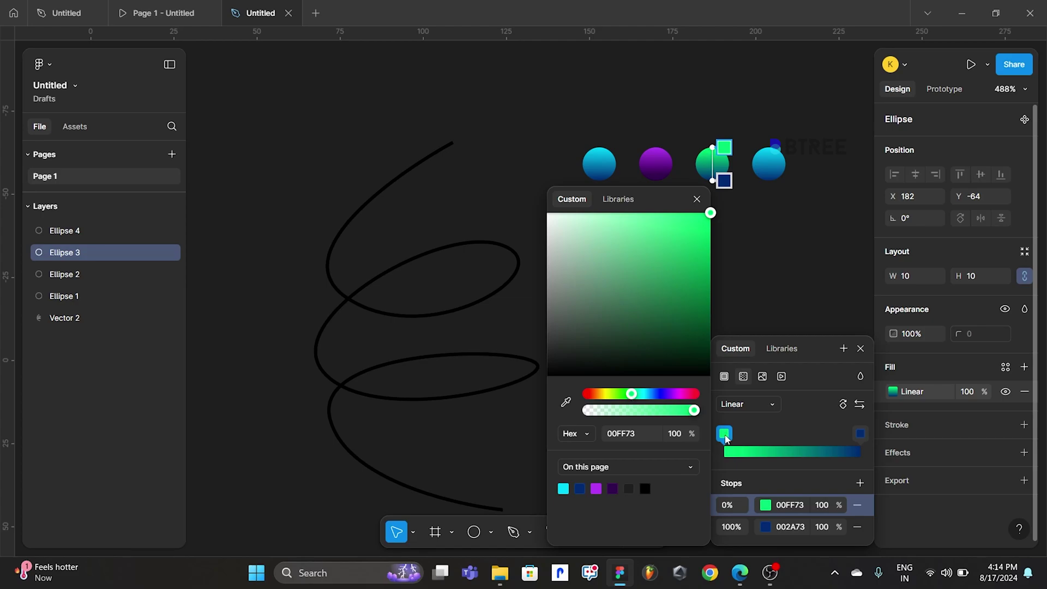
pyautogui.press('Escape')
pyautogui.press('Escape')
pyautogui.scroll(1, 741, 217)
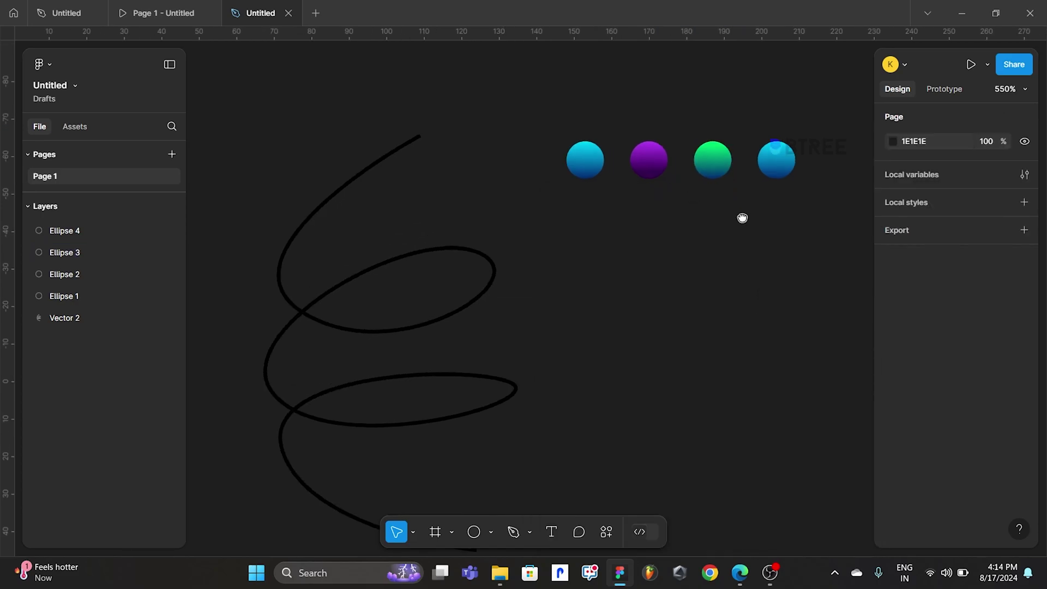
pyautogui.scroll(1, 758, 185)
# Set Ellipse 4's gradient start stop to bright yellow EEFF00
pyautogui.click(761, 176)
pyautogui.click(893, 392)
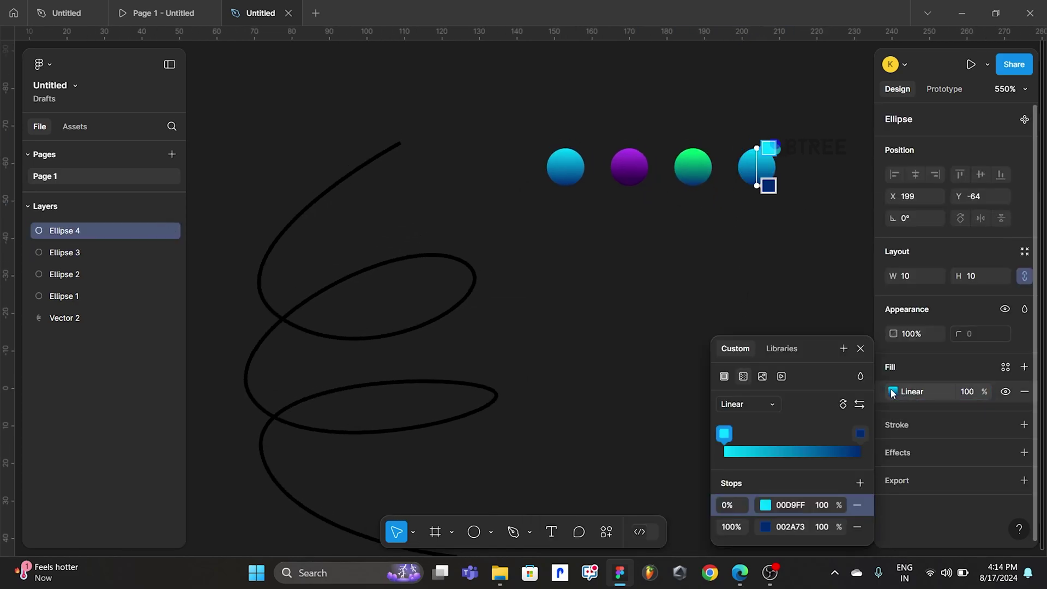
pyautogui.click(767, 506)
pyautogui.moveTo(642, 398); pyautogui.dragTo(608, 396)
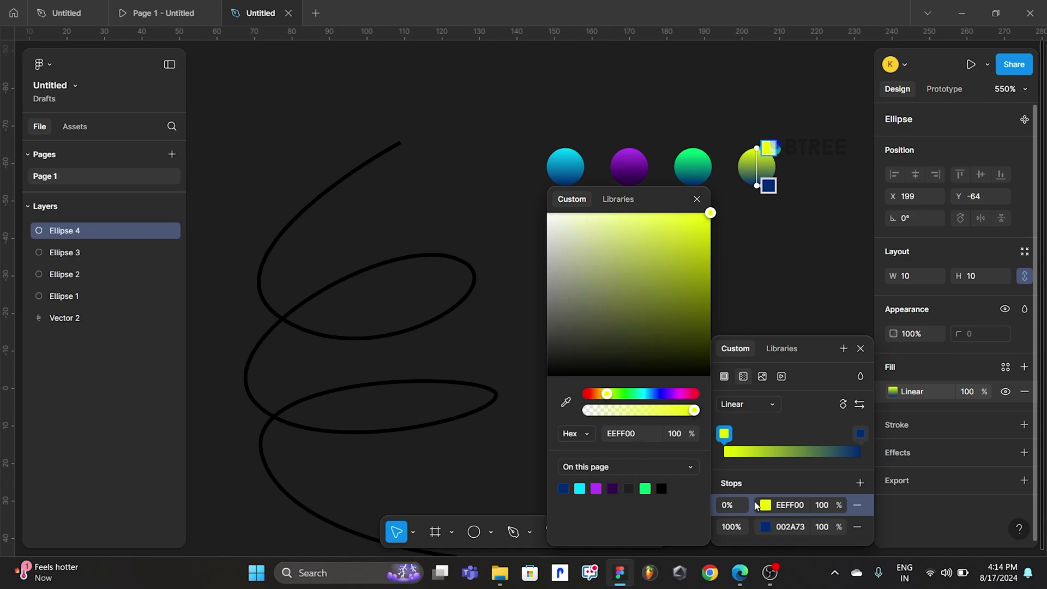
# Make Ellipse 4's end stop dark brown 6B4201 at 78%
pyautogui.click(764, 526)
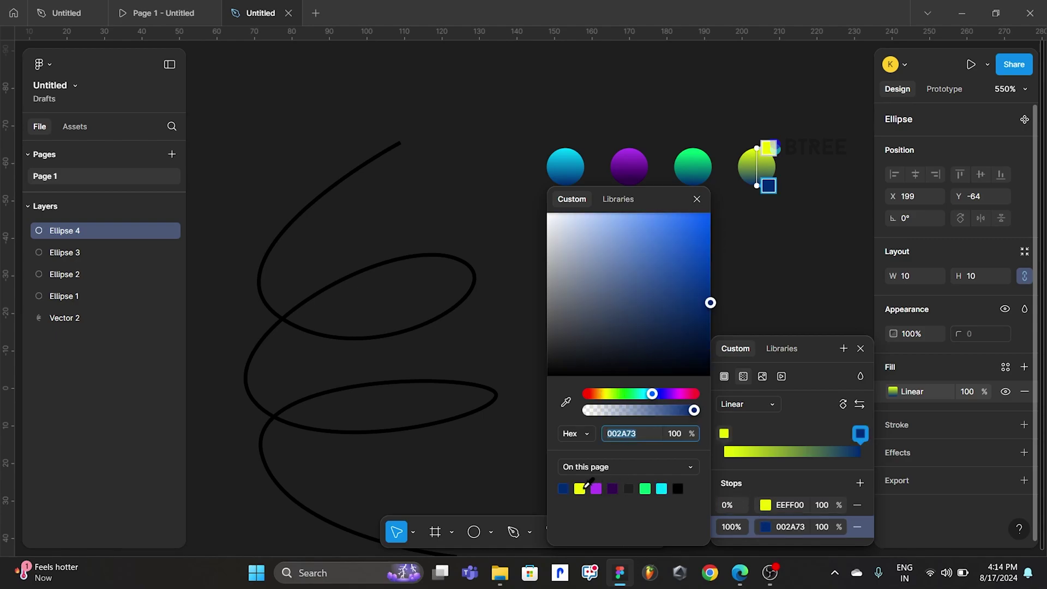
pyautogui.click(580, 488)
pyautogui.moveTo(710, 275); pyautogui.dragTo(713, 318)
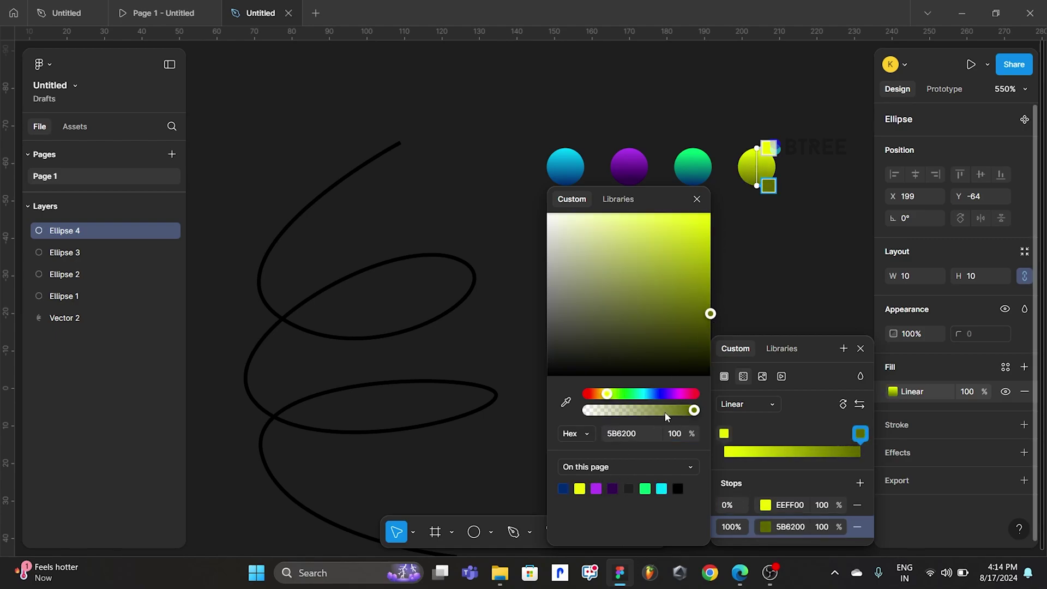
pyautogui.moveTo(607, 394); pyautogui.dragTo(599, 394)
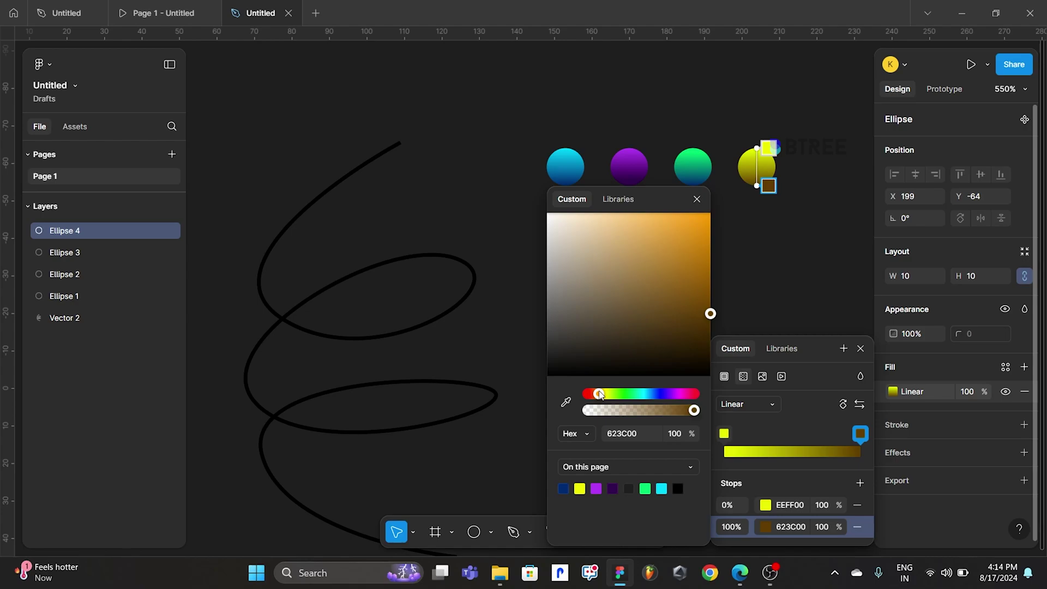
pyautogui.moveTo(716, 313); pyautogui.dragTo(708, 331)
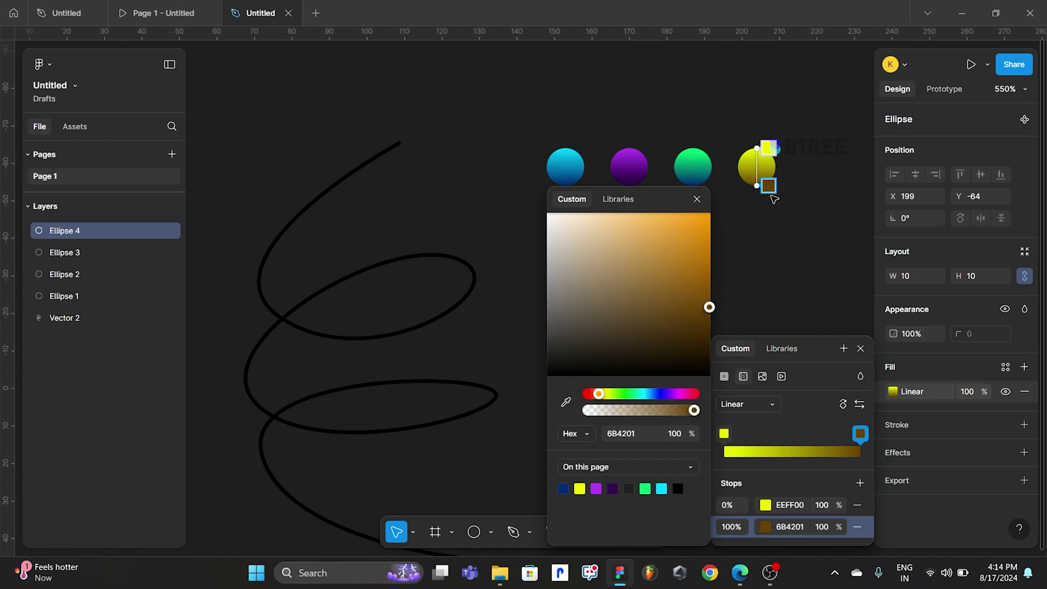
pyautogui.moveTo(769, 186); pyautogui.dragTo(769, 177)
pyautogui.click(747, 208)
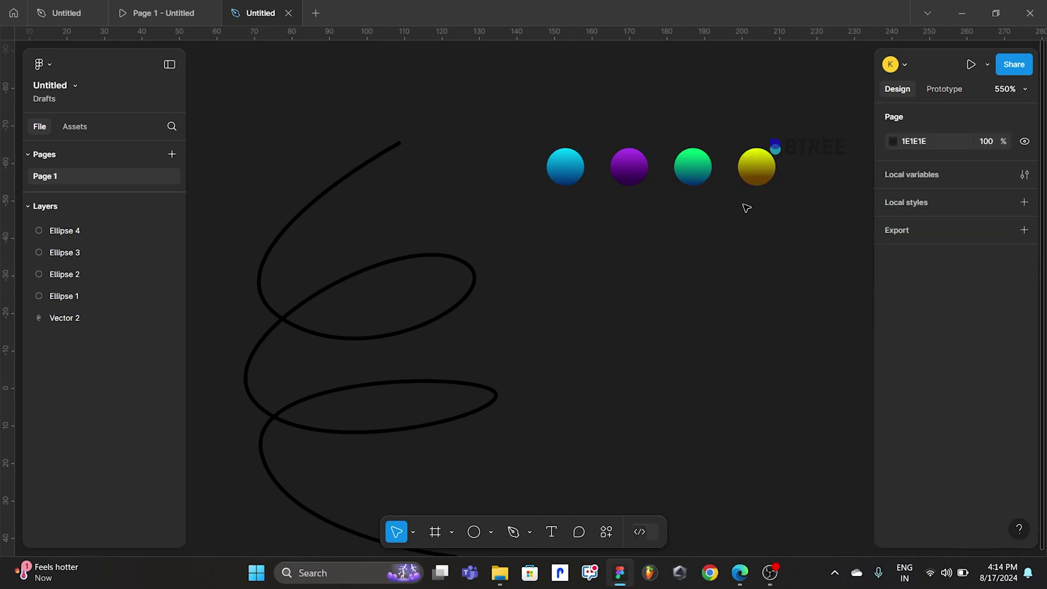
# Zoom out and pen-draw Vector 3, a wavy curve dipping into a U beside the spiral
pyautogui.hscroll(-2, 711, 276)
pyautogui.keyDown('ctrl'); pyautogui.scroll(-1, 710, 275); pyautogui.keyUp('ctrl')
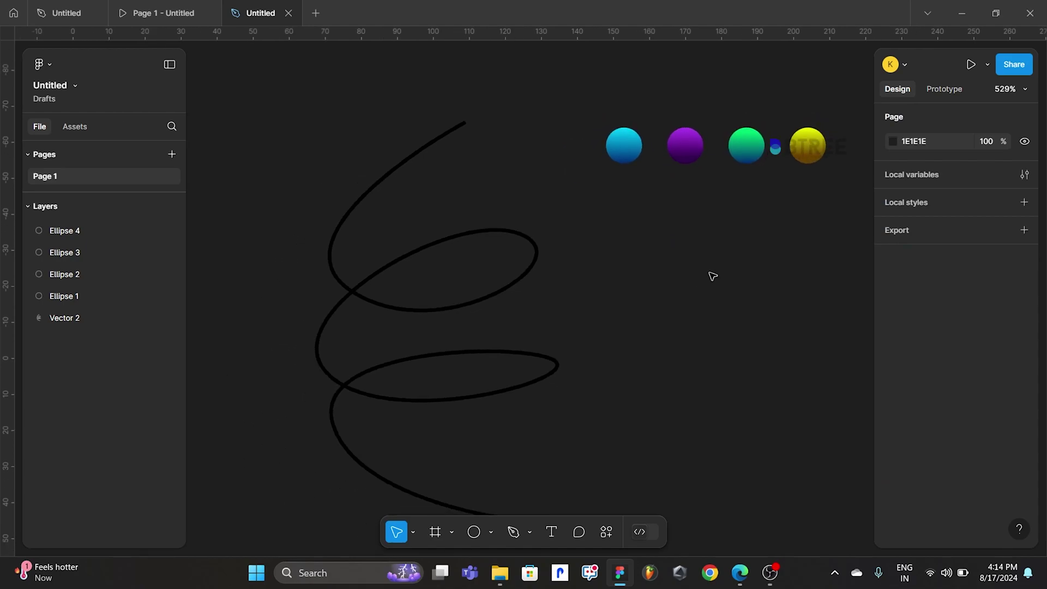
pyautogui.keyDown('ctrl'); pyautogui.scroll(-1, 674, 277); pyautogui.keyUp('ctrl')
pyautogui.keyDown('ctrl'); pyautogui.scroll(-1, 667, 281); pyautogui.keyUp('ctrl')
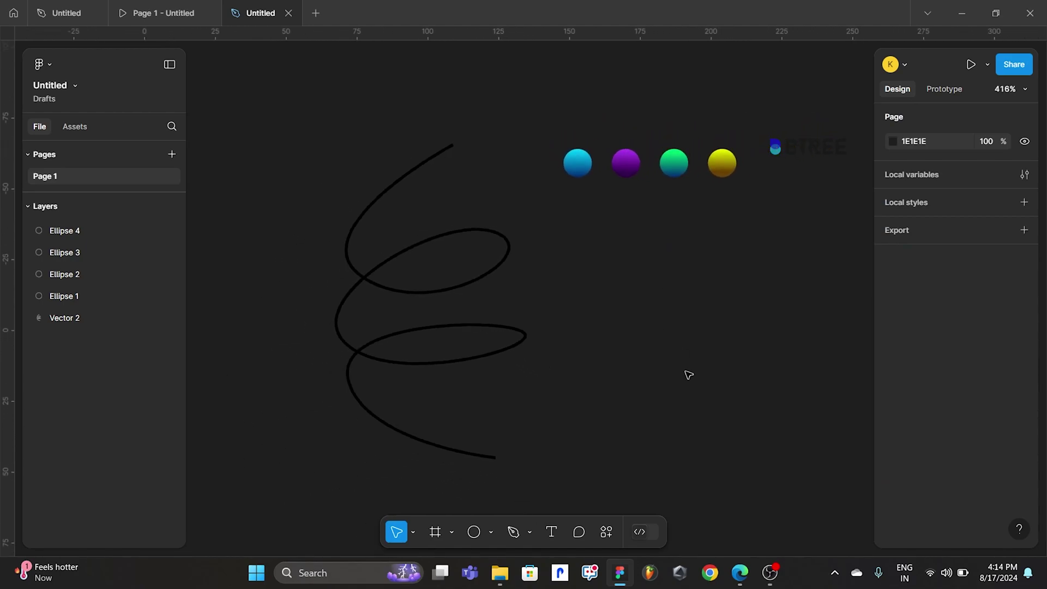
pyautogui.click(515, 534)
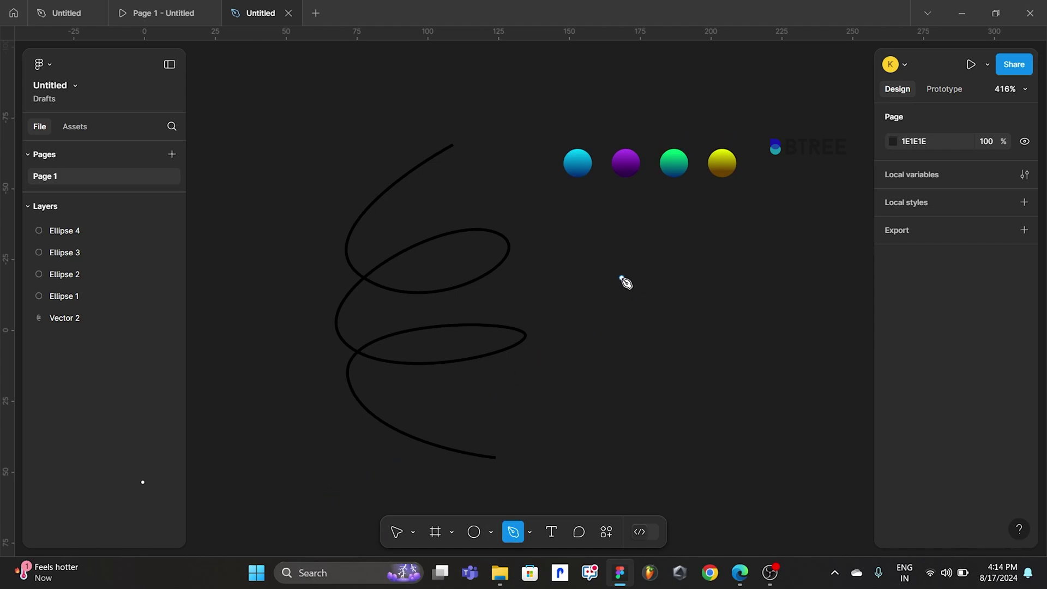
pyautogui.click(610, 247)
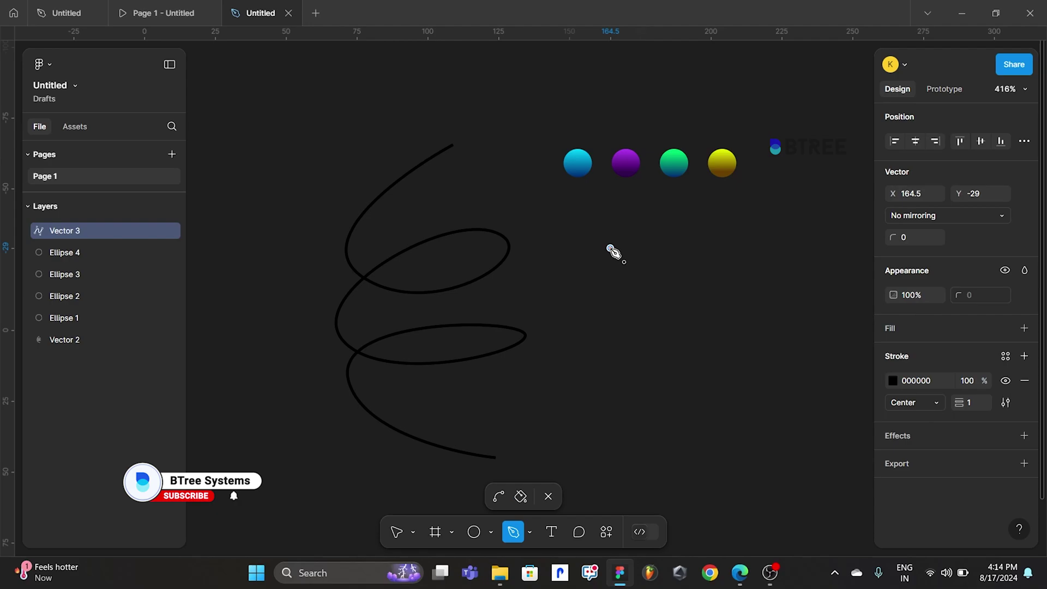
pyautogui.moveTo(706, 336)
pyautogui.mouseDown()
pyautogui.moveTo(806, 223)
pyautogui.moveTo(846, 254)
pyautogui.mouseUp()
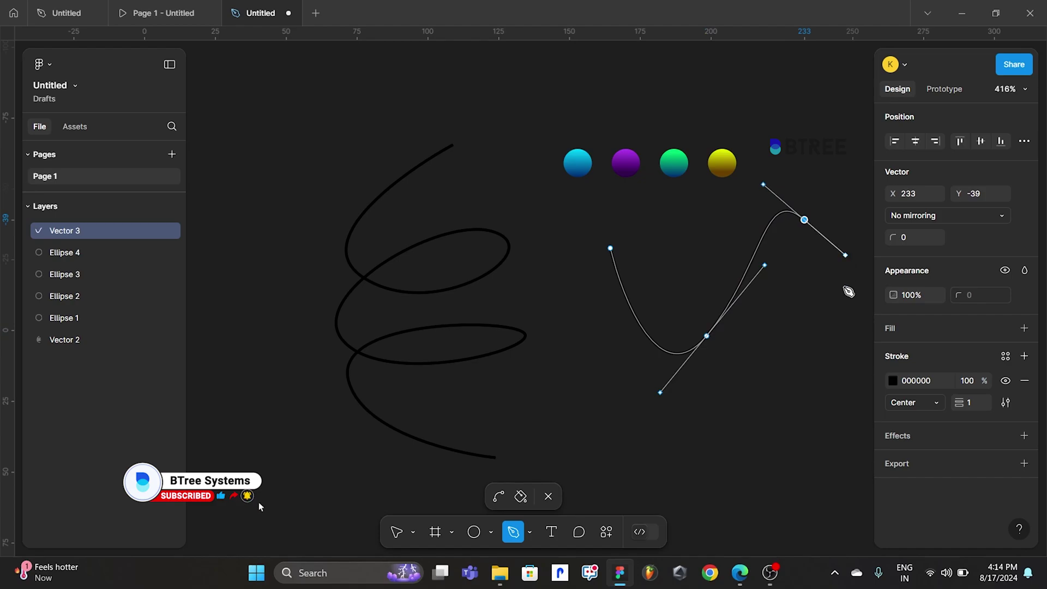
pyautogui.click(834, 369)
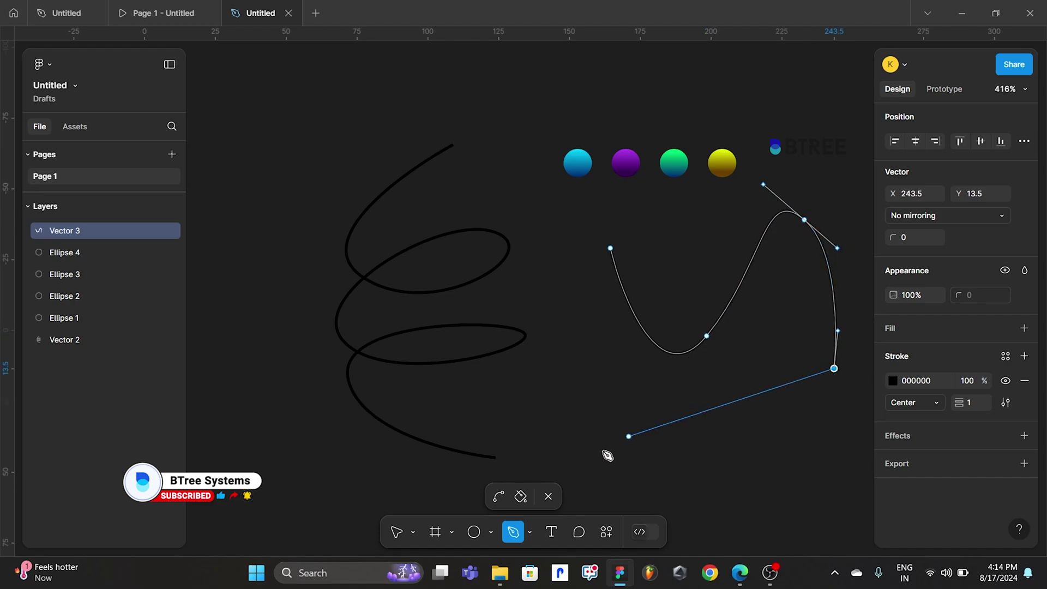
pyautogui.click(548, 497)
pyautogui.keyDown('ctrl'); pyautogui.scroll(-3, 662, 423); pyautogui.keyUp('ctrl')
pyautogui.keyDown('ctrl'); pyautogui.scroll(-1, 673, 391); pyautogui.keyUp('ctrl')
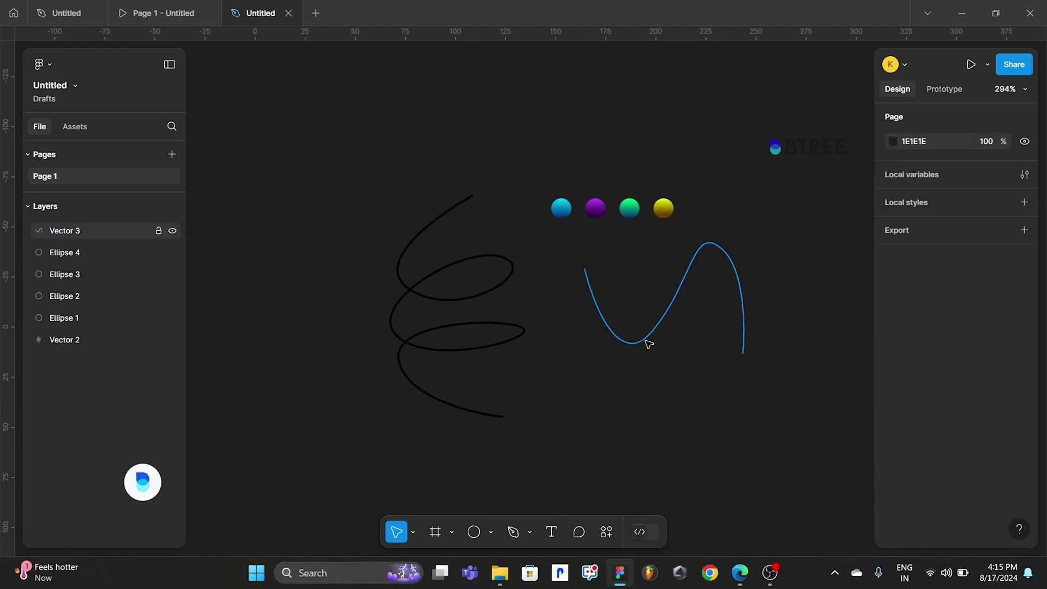
# Move the U-shaped curve Vector 3 down and to the left
pyautogui.moveTo(649, 343); pyautogui.dragTo(614, 390)
pyautogui.click(513, 531)
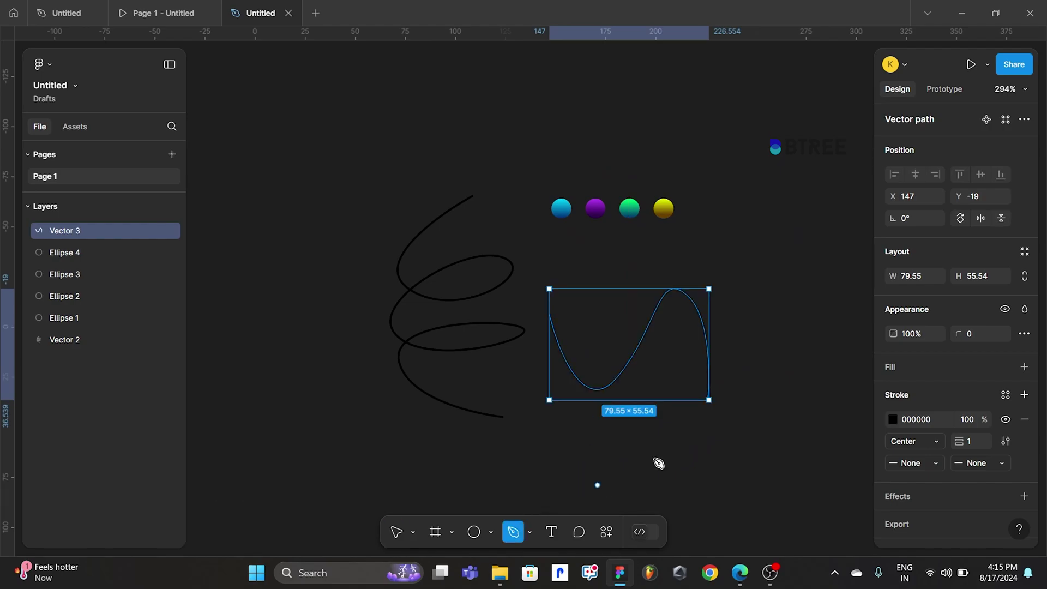
pyautogui.hscroll(3, 673, 339)
pyautogui.hscroll(1, 656, 301)
# Start Vector 4 right of the U curve with a curved hump, deleting its stray lower segment
pyautogui.click(685, 237)
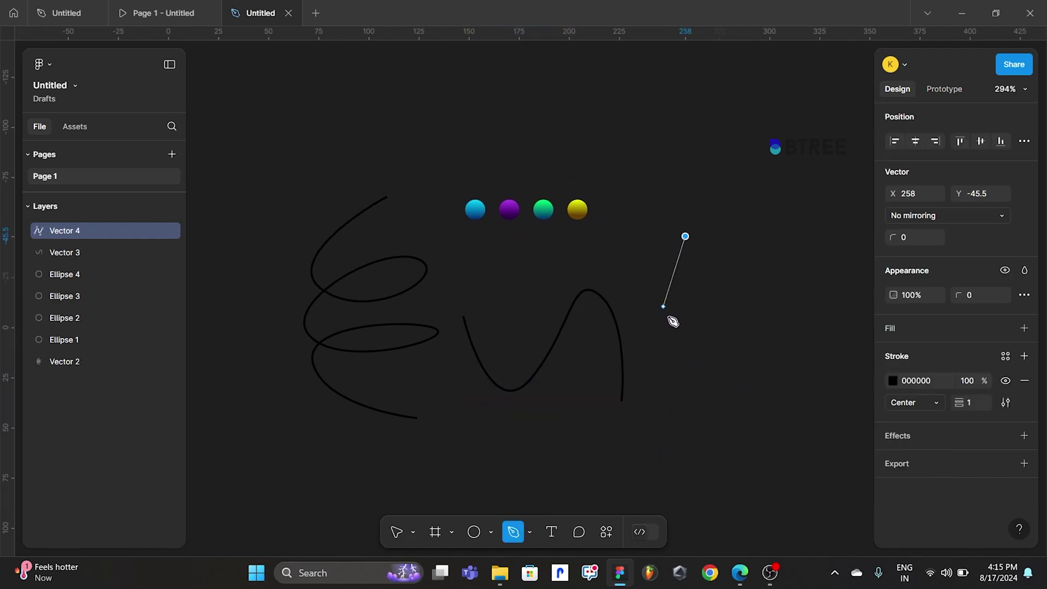
pyautogui.click(668, 318)
pyautogui.click(685, 236)
pyautogui.moveTo(757, 291); pyautogui.dragTo(740, 396)
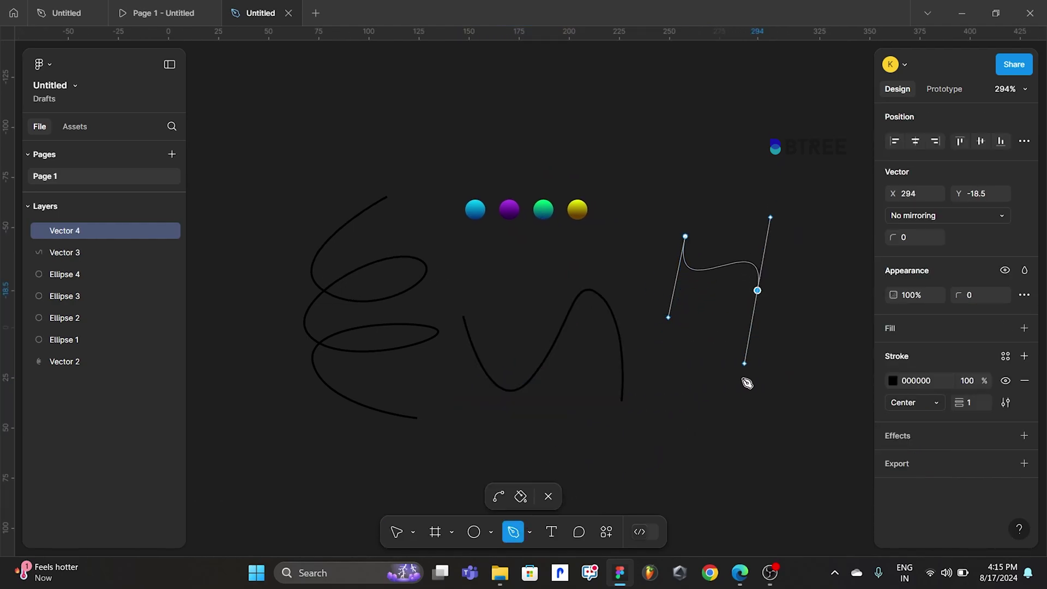
pyautogui.press('Escape')
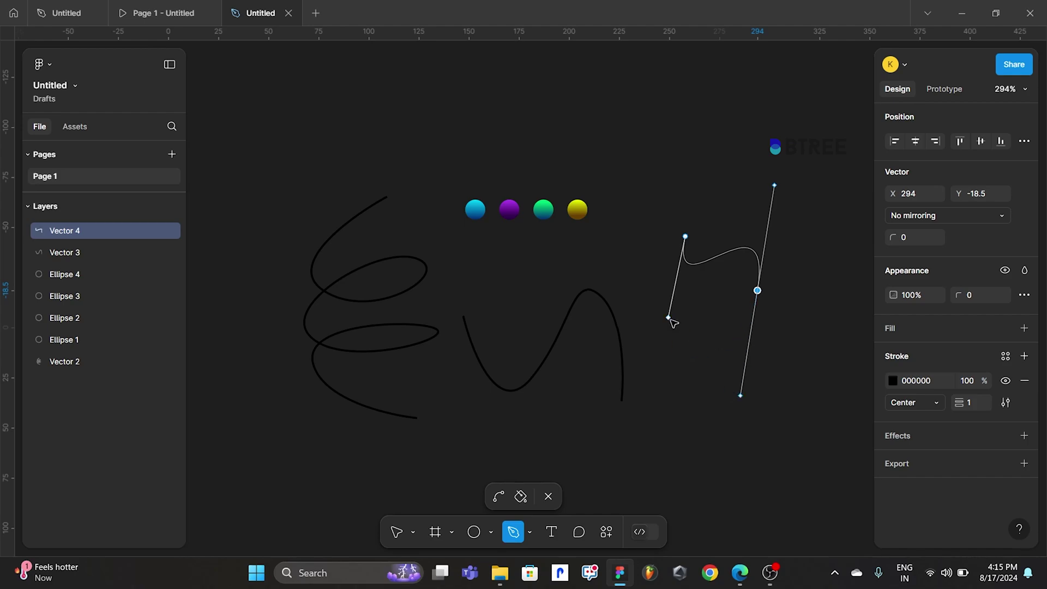
pyautogui.click(670, 318)
pyautogui.press('Delete')
pyautogui.press('Escape')
pyautogui.click(657, 436)
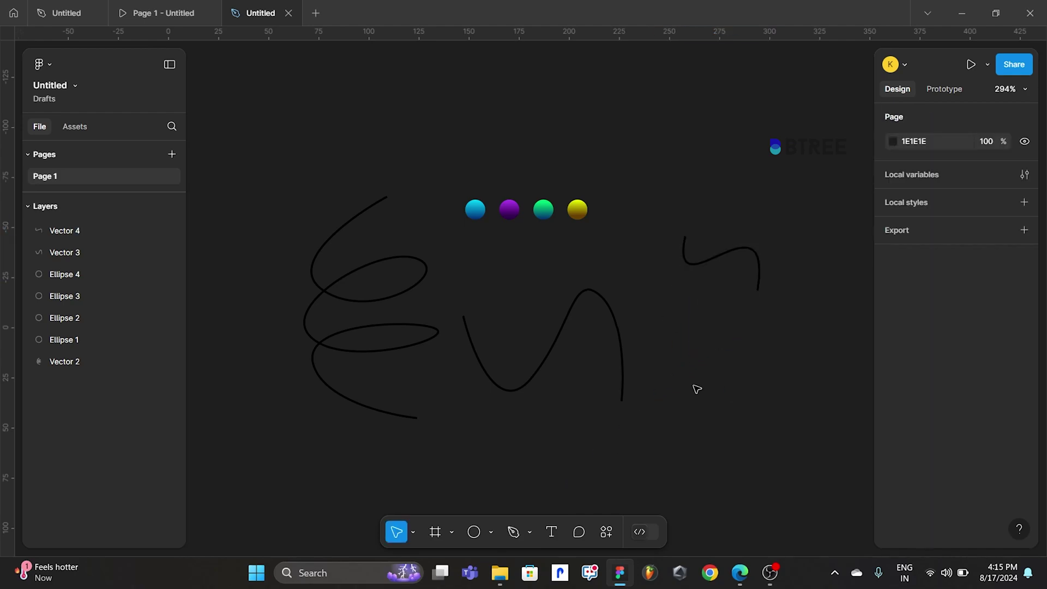
# Reshape Vector 4 and extend it into a tall stroke with a closed pointed loop, 42.52 × 96
pyautogui.keyDown('ctrl'); pyautogui.scroll(2, 695, 327); pyautogui.keyUp('ctrl')
pyautogui.click(690, 255)
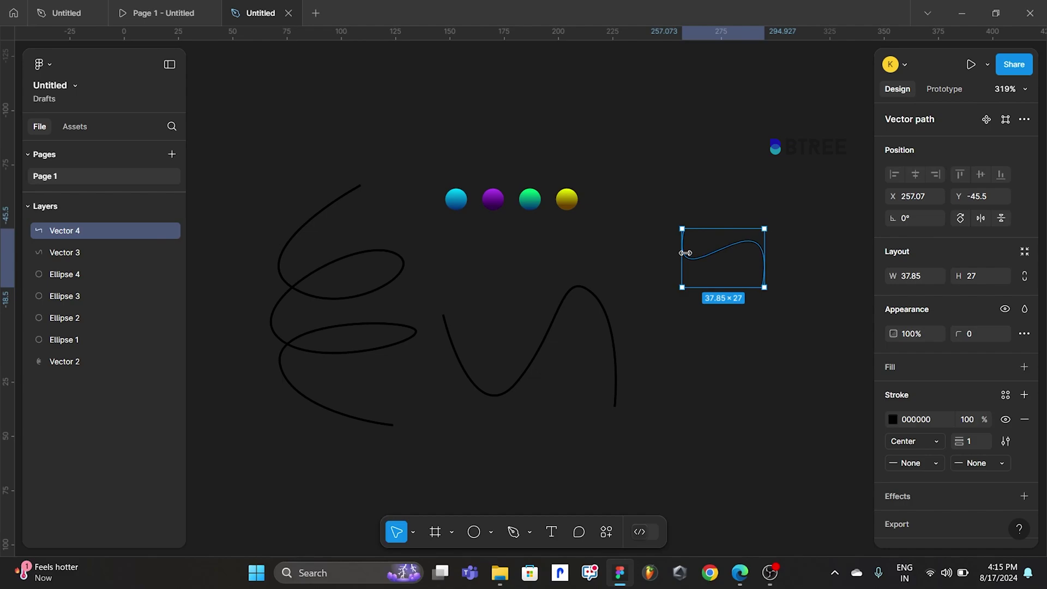
pyautogui.press('Return')
pyautogui.moveTo(763, 288); pyautogui.dragTo(751, 326)
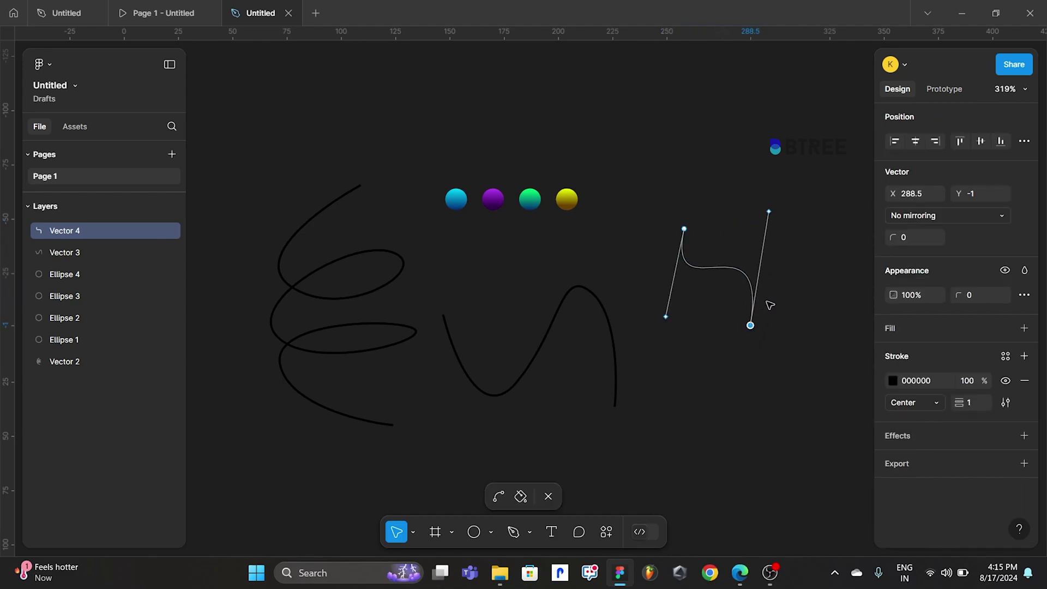
pyautogui.click(513, 532)
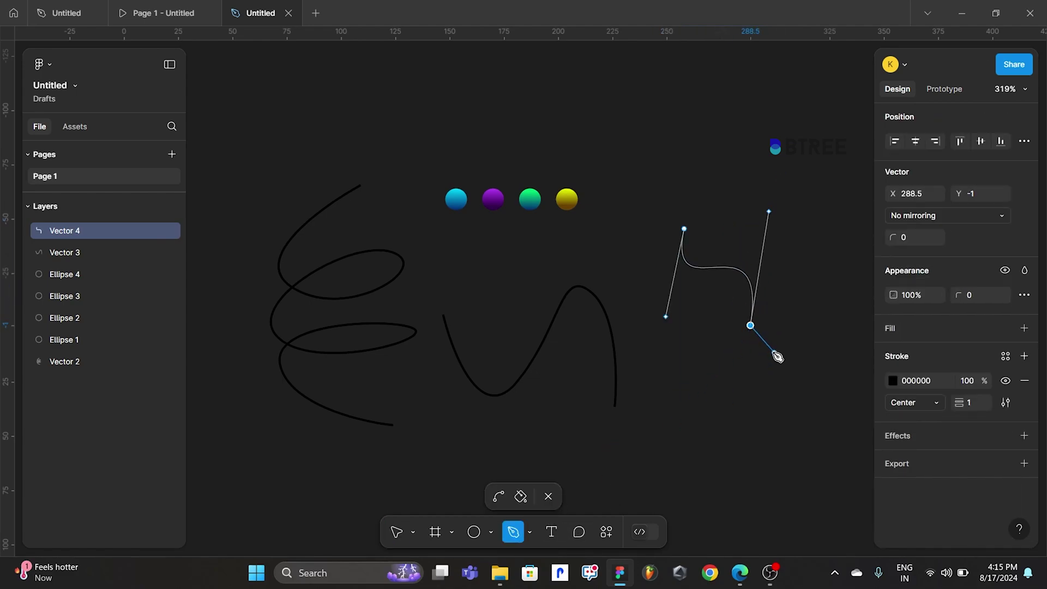
pyautogui.click(706, 380)
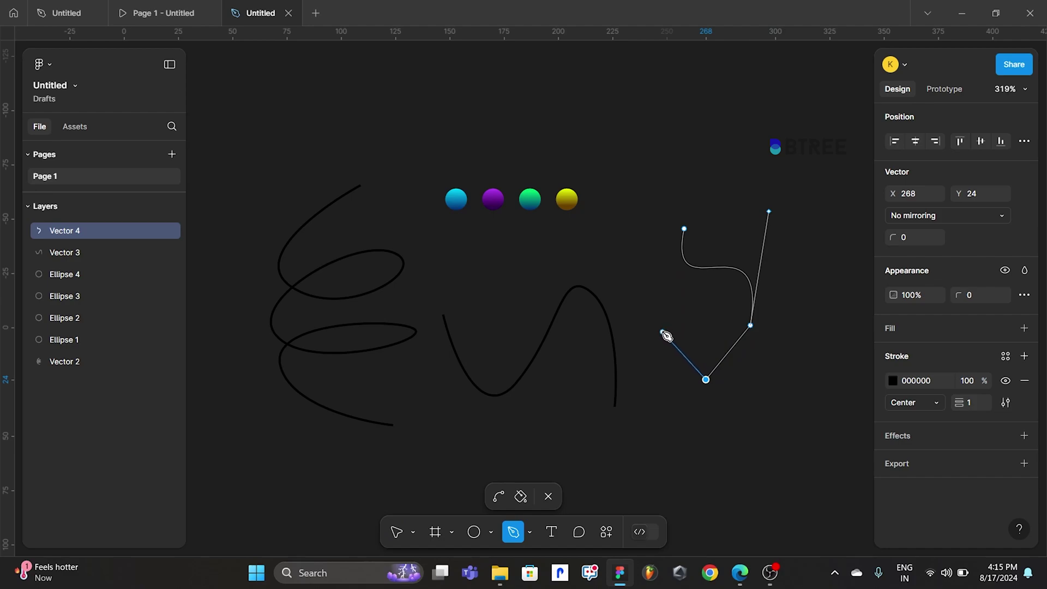
pyautogui.click(660, 330)
pyautogui.click(683, 171)
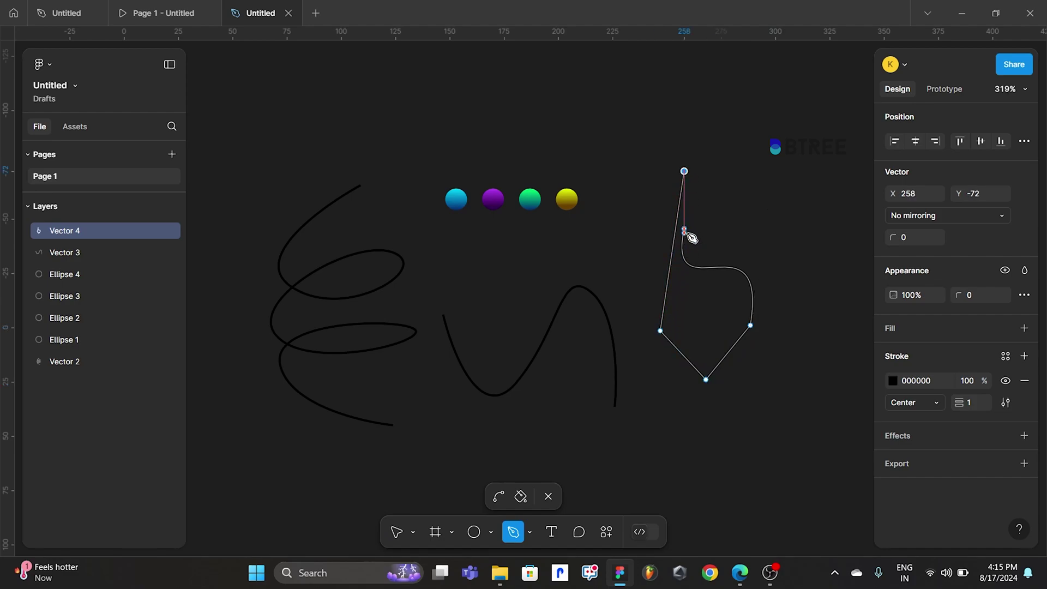
pyautogui.click(684, 230)
pyautogui.click(548, 496)
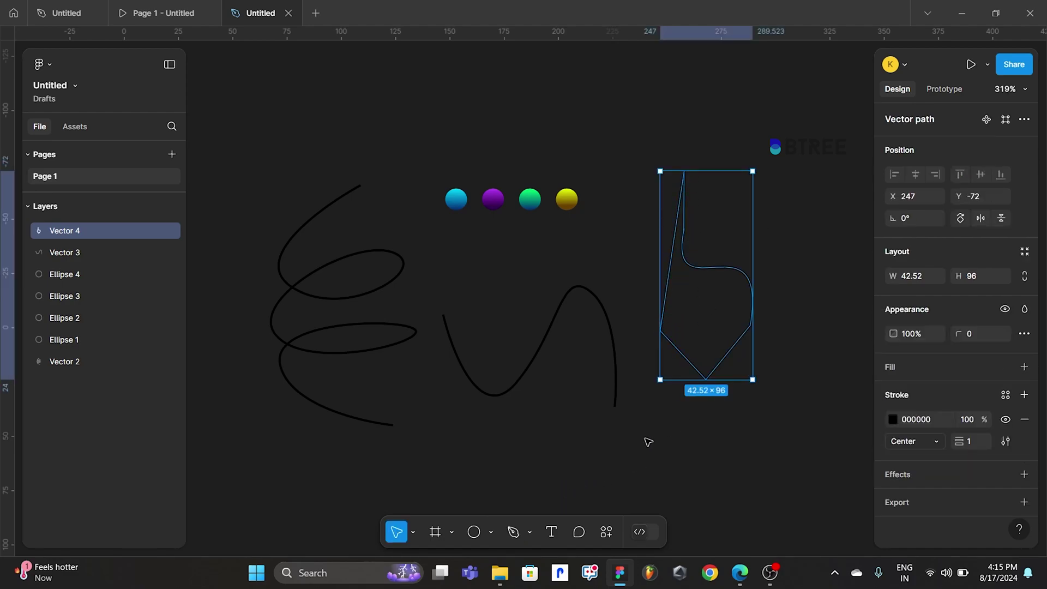
pyautogui.click(688, 417)
pyautogui.scroll(-2, 703, 378)
pyautogui.scroll(-2, 701, 376)
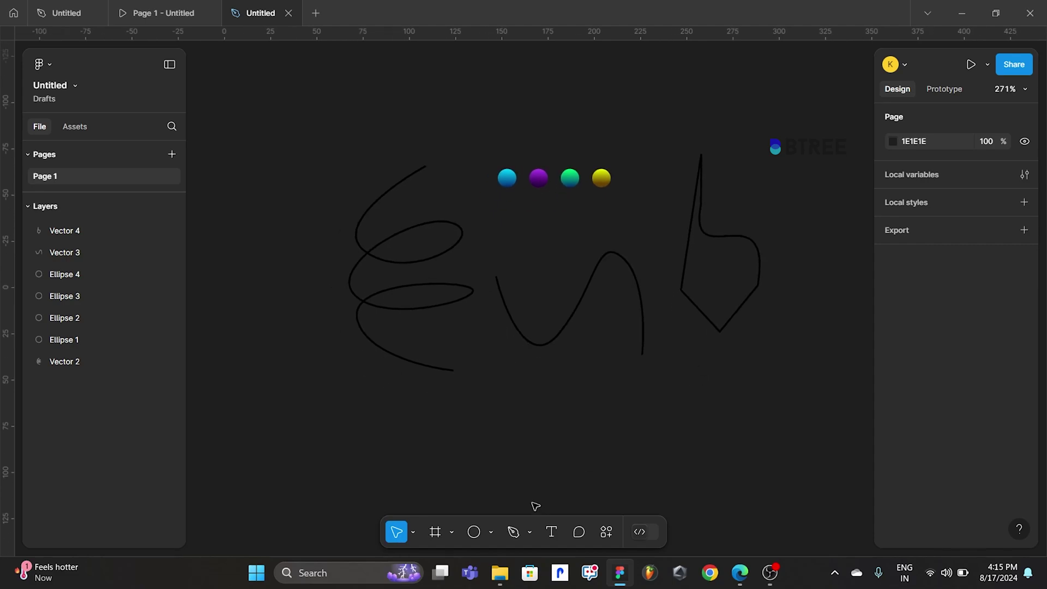
# Draw Vector 5, a closed straight-edged zigzag path below the wavy curve, and exit editing
pyautogui.click(513, 532)
pyautogui.scroll(-5, 695, 409)
pyautogui.click(575, 314)
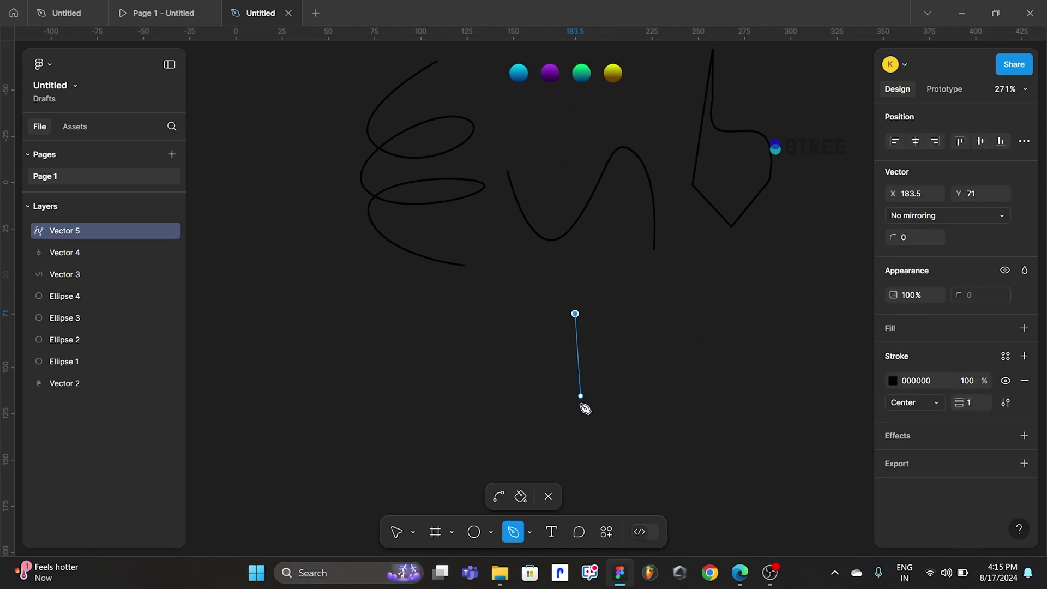
pyautogui.click(581, 407)
pyautogui.click(657, 360)
pyautogui.click(619, 341)
pyautogui.click(664, 298)
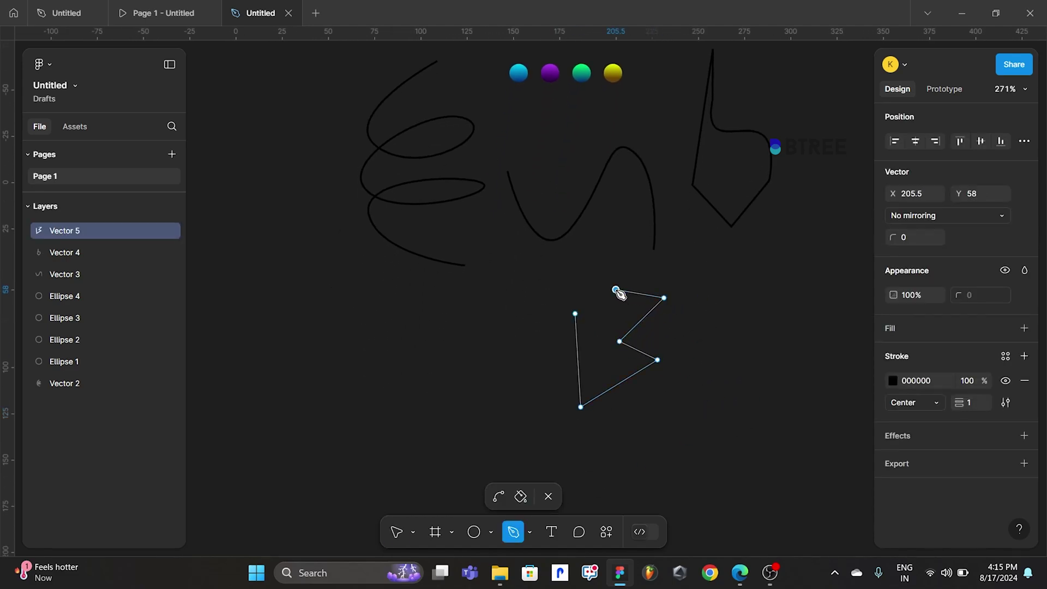
pyautogui.click(616, 290)
pyautogui.click(601, 313)
pyautogui.click(585, 285)
pyautogui.click(575, 313)
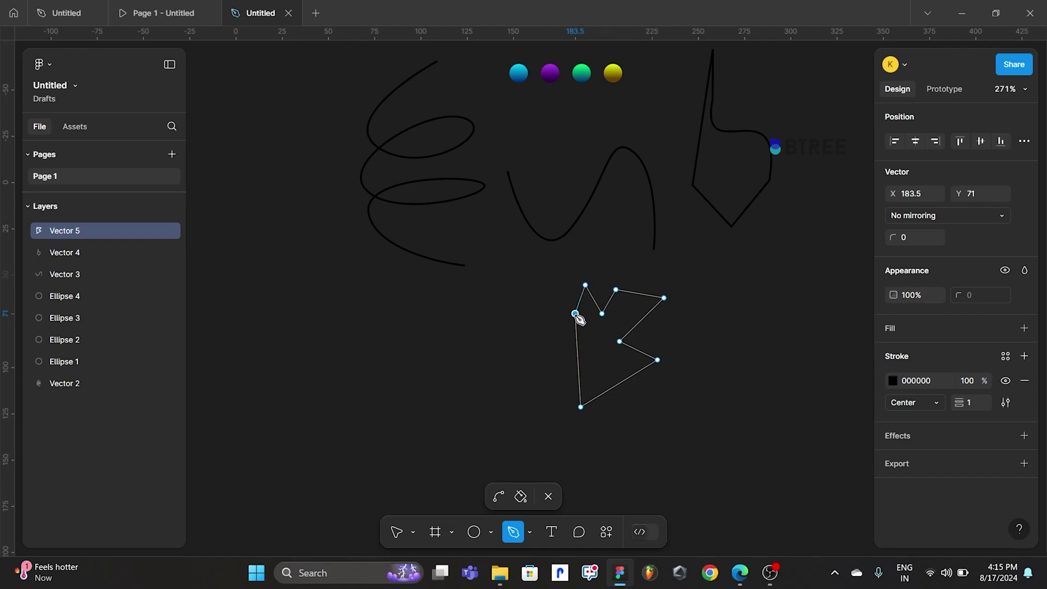
pyautogui.click(548, 494)
pyautogui.click(516, 388)
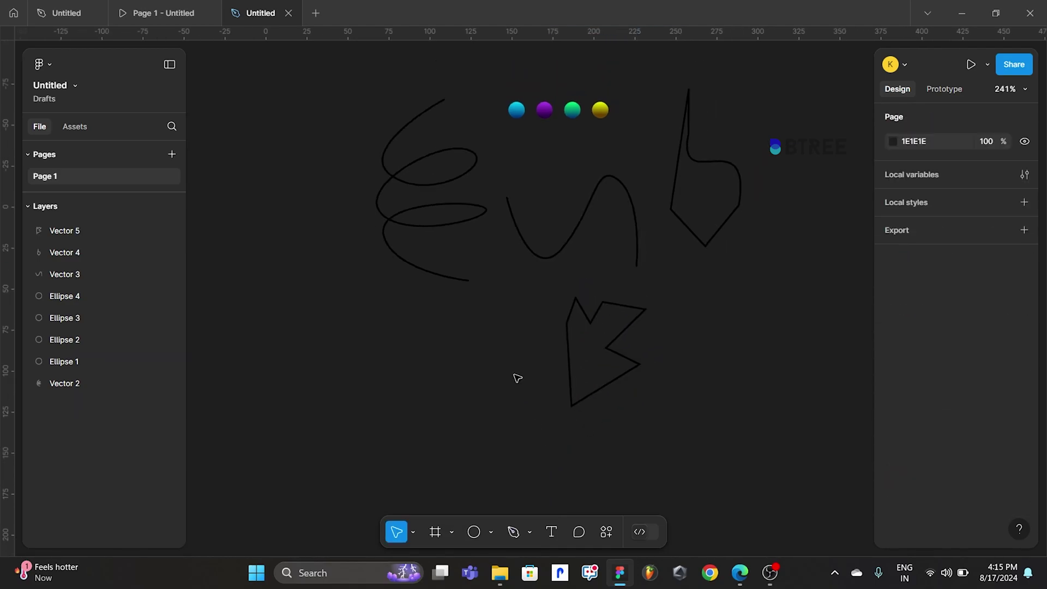
# Drag a vertex of Vector 4 up and to the right to form a new stroke
pyautogui.scroll(-3, 516, 376)
pyautogui.scroll(2, 513, 374)
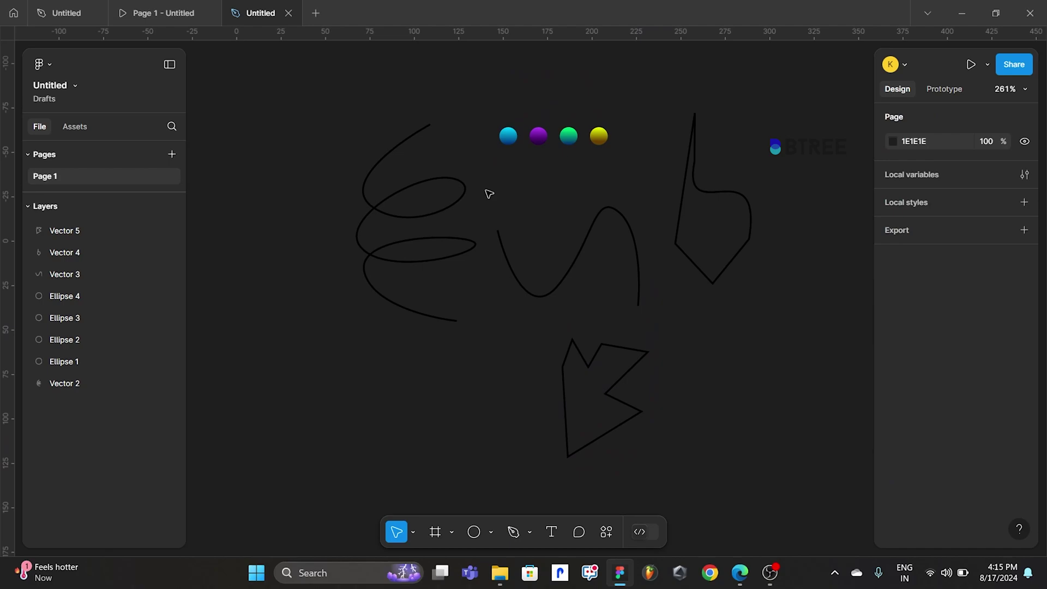
pyautogui.moveTo(535, 193); pyautogui.dragTo(561, 201)
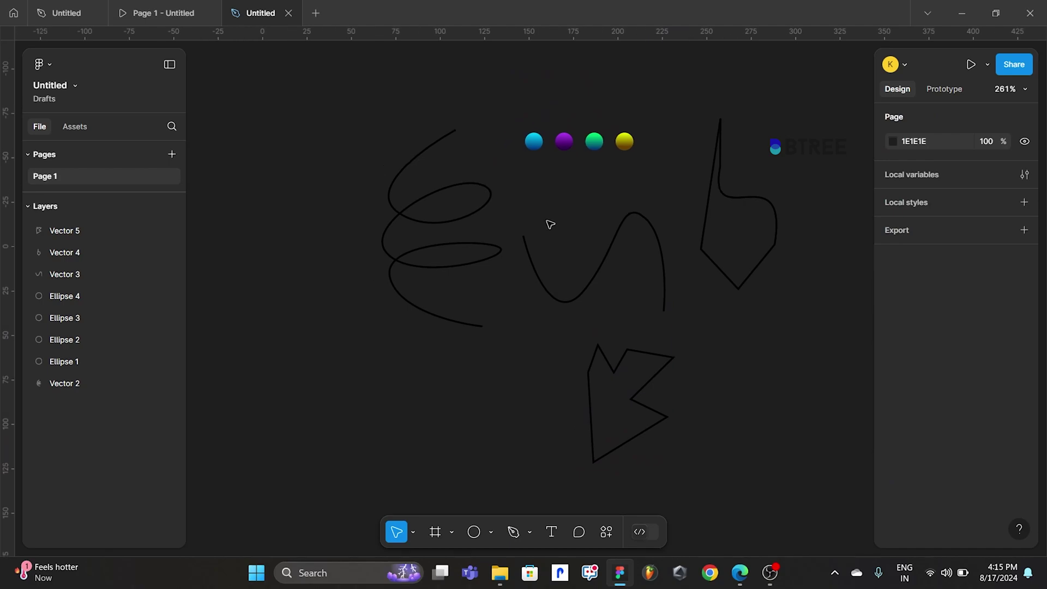
pyautogui.click(721, 157)
pyautogui.doubleClick(720, 164)
pyautogui.moveTo(721, 163); pyautogui.dragTo(775, 134)
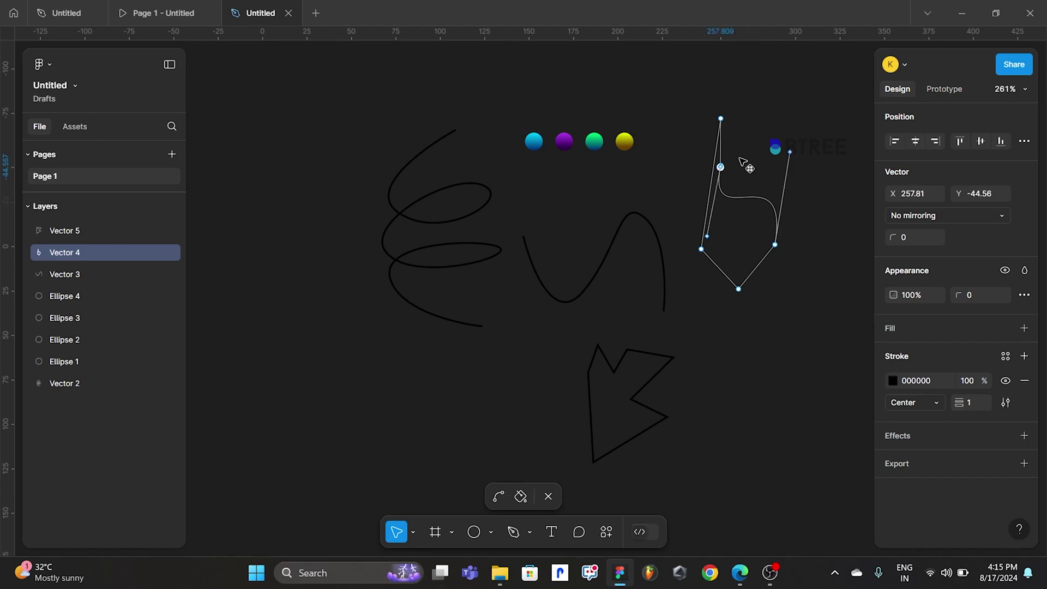
pyautogui.press('Escape')
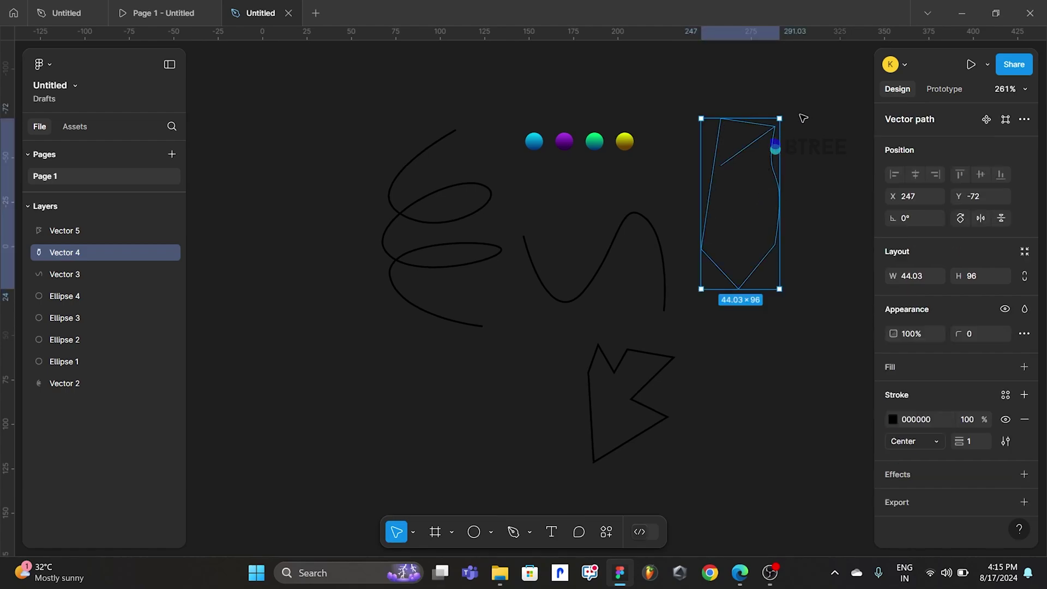
pyautogui.click(782, 375)
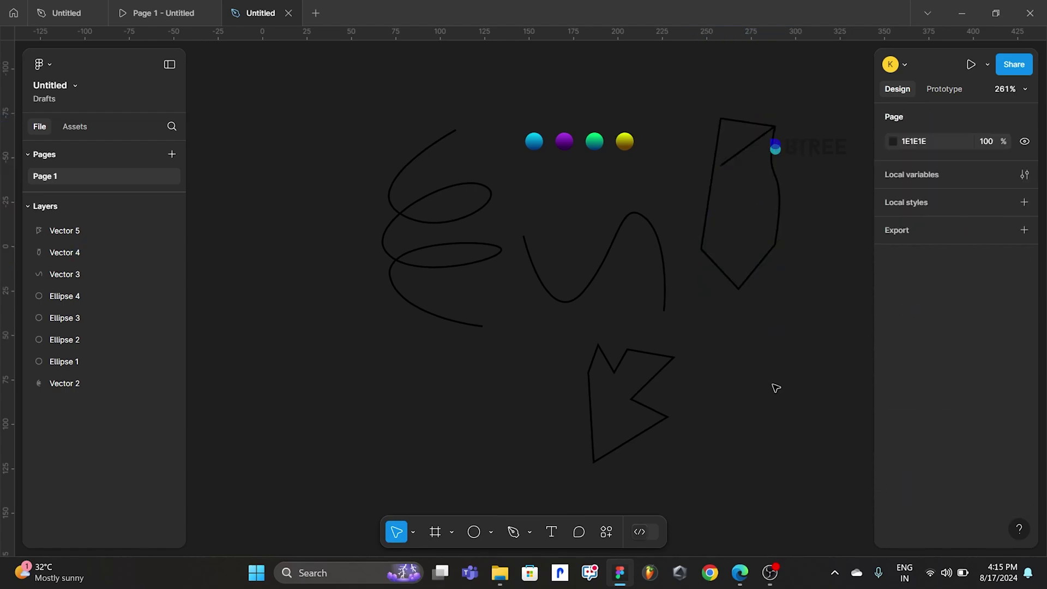
# Pull another Vector 4 vertex up-right onto the outline, making it 76.5 × 110.5
pyautogui.doubleClick(728, 165)
pyautogui.moveTo(720, 165)
pyautogui.mouseDown()
pyautogui.moveTo(761, 179)
pyautogui.moveTo(838, 93)
pyautogui.mouseUp()
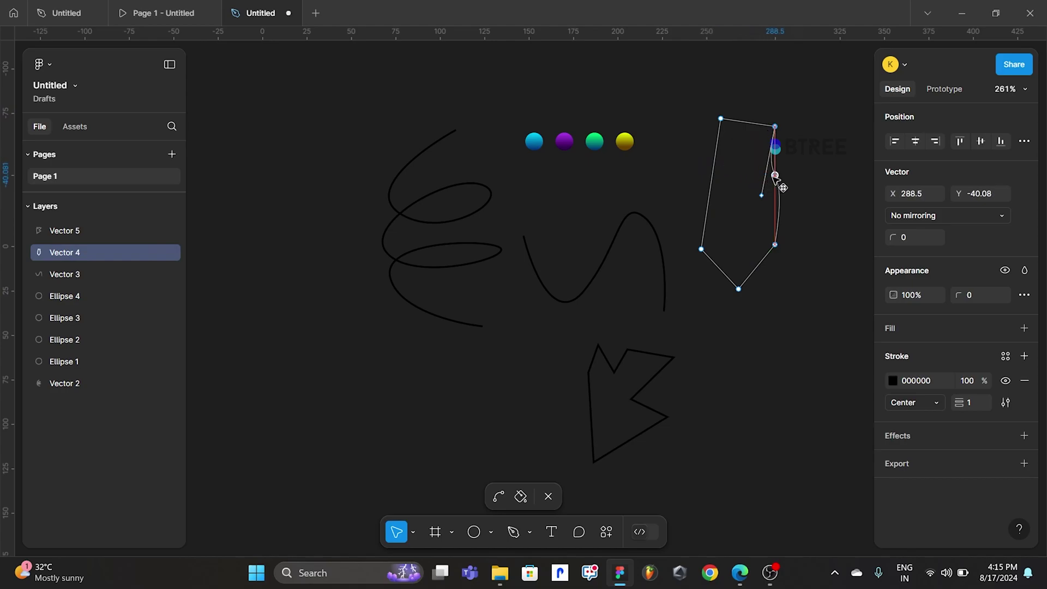
pyautogui.press('Escape')
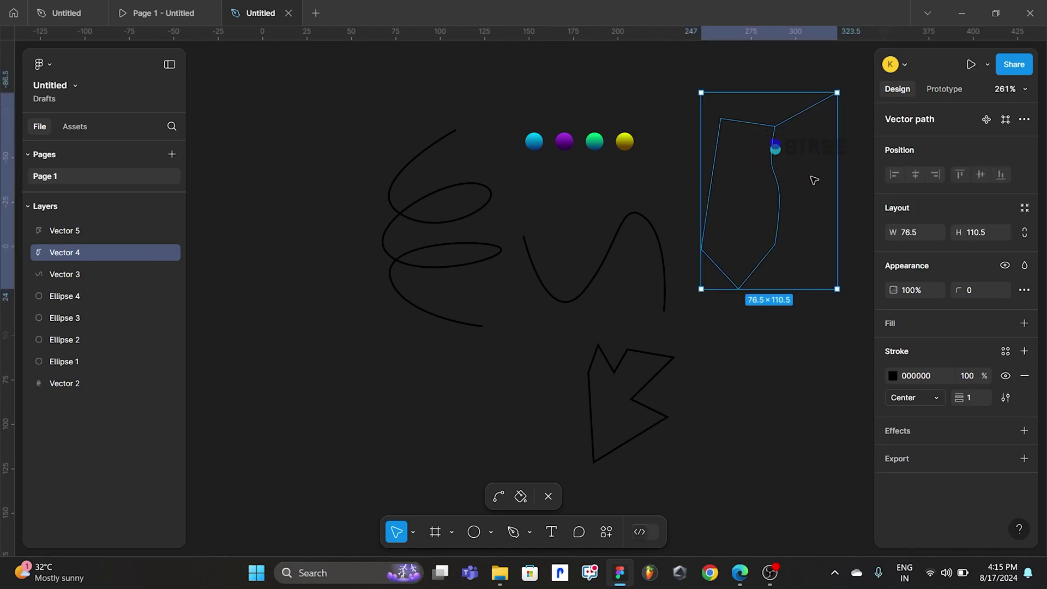
pyautogui.click(774, 402)
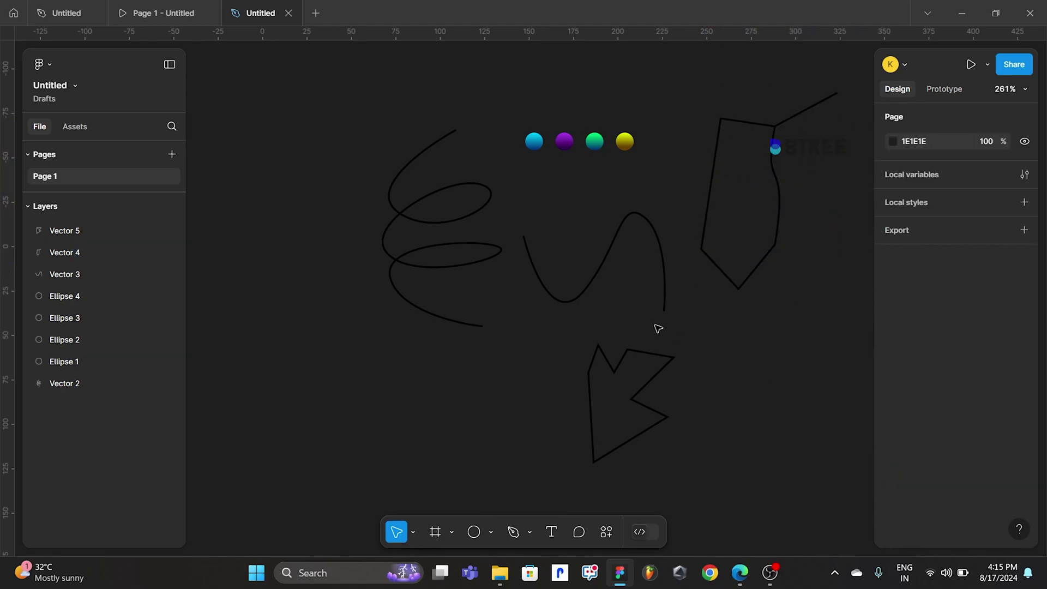
# Move the cyan ball and spiral up-left together and keep both selected
pyautogui.click(537, 144)
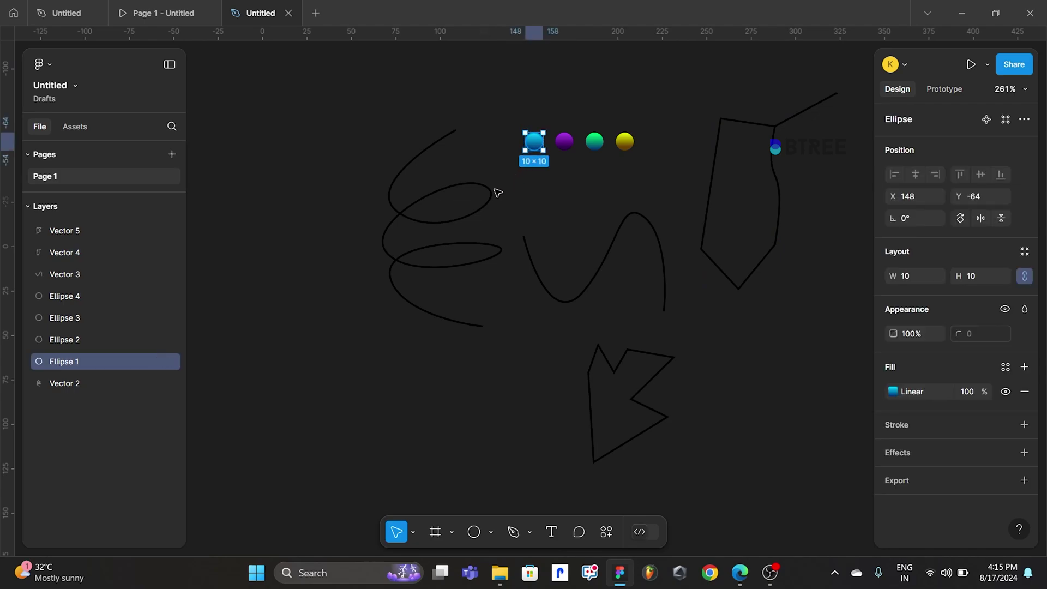
pyautogui.keyDown('shift'); pyautogui.click(465, 221); pyautogui.keyUp('shift')
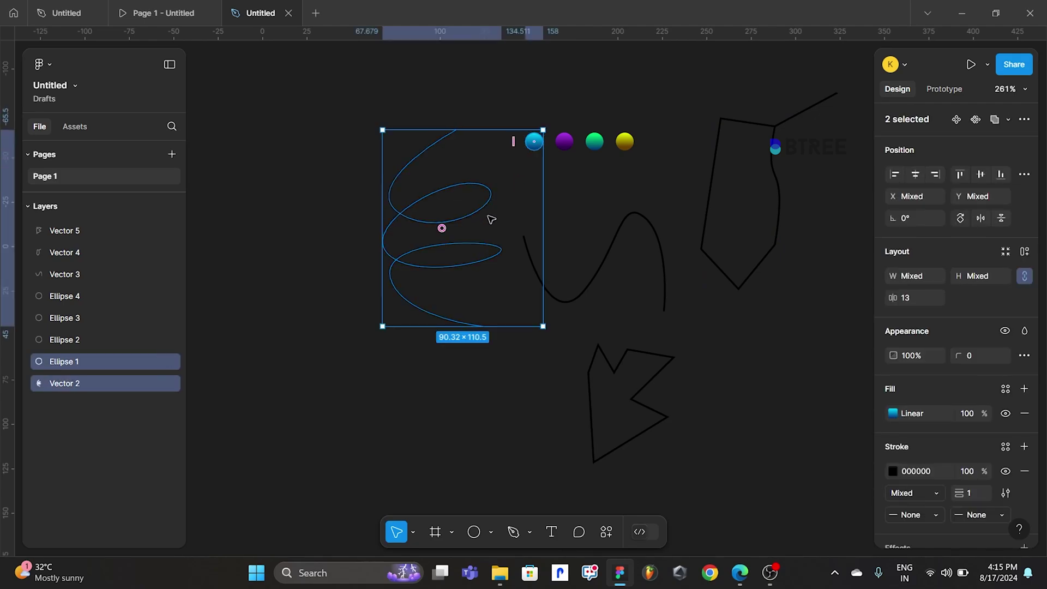
pyautogui.moveTo(490, 182); pyautogui.dragTo(449, 156)
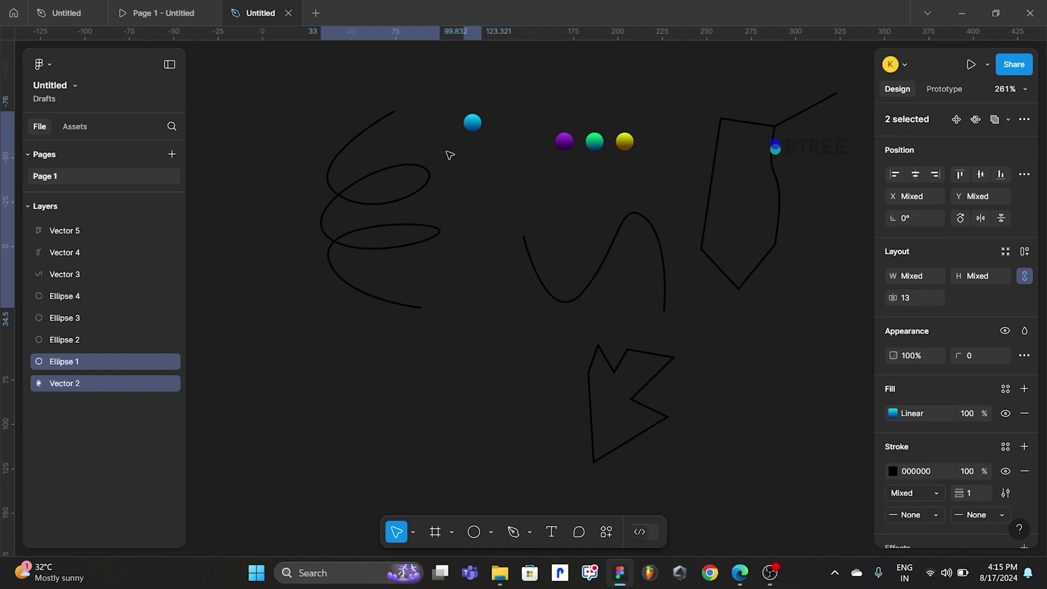
pyautogui.keyDown('shift'); pyautogui.click(473, 123); pyautogui.keyUp('shift')
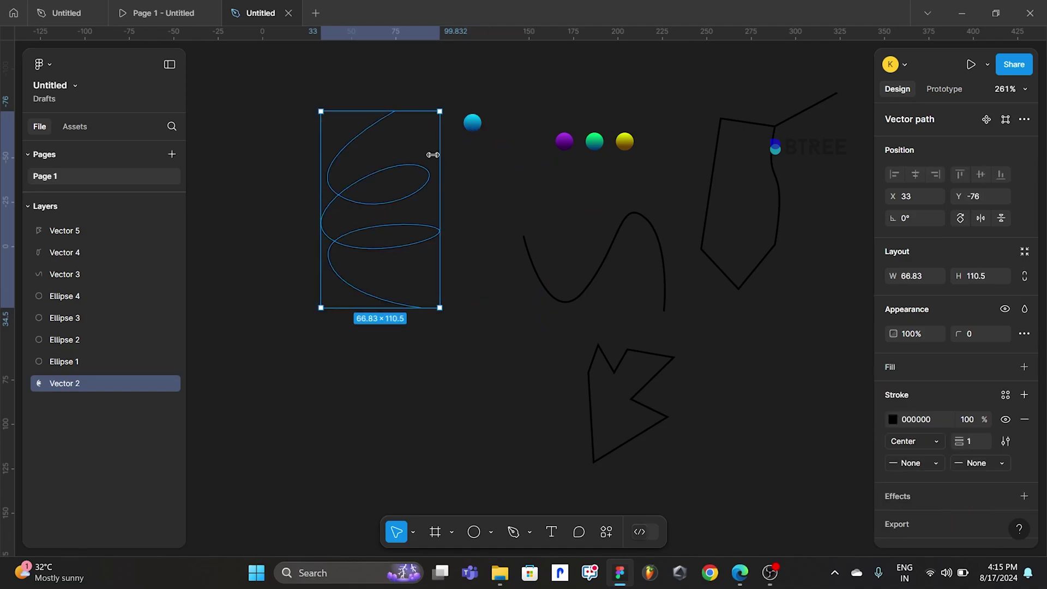
pyautogui.keyDown('shift'); pyautogui.click(473, 124); pyautogui.keyUp('shift')
# Blend Ellipse 1 along spiral Vector 2 using the Blend plugin with 300 copies
pyautogui.click(607, 532)
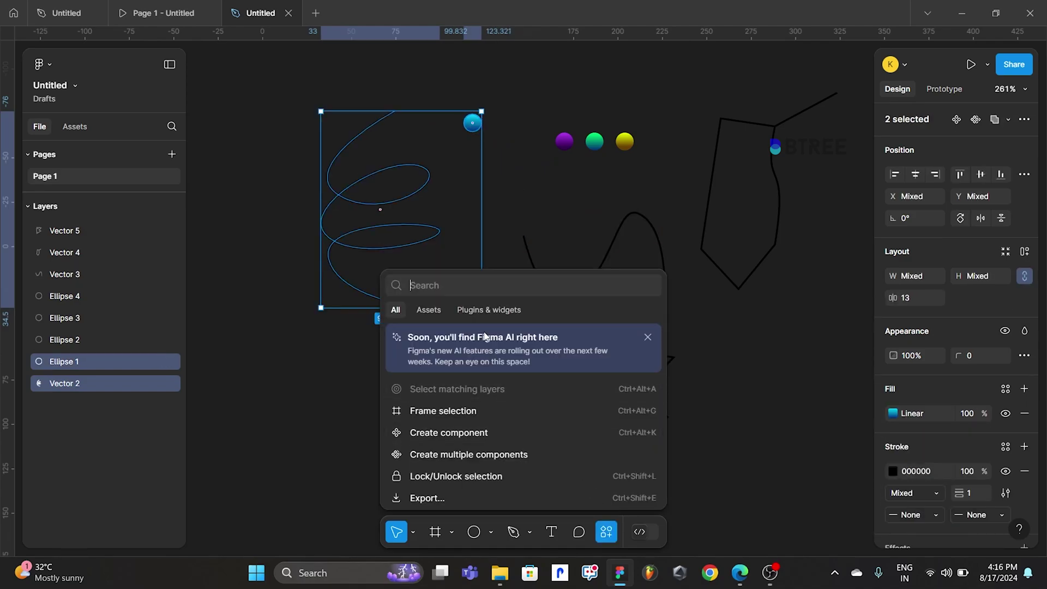
pyautogui.click(494, 309)
pyautogui.click(494, 286)
pyautogui.write('blend')
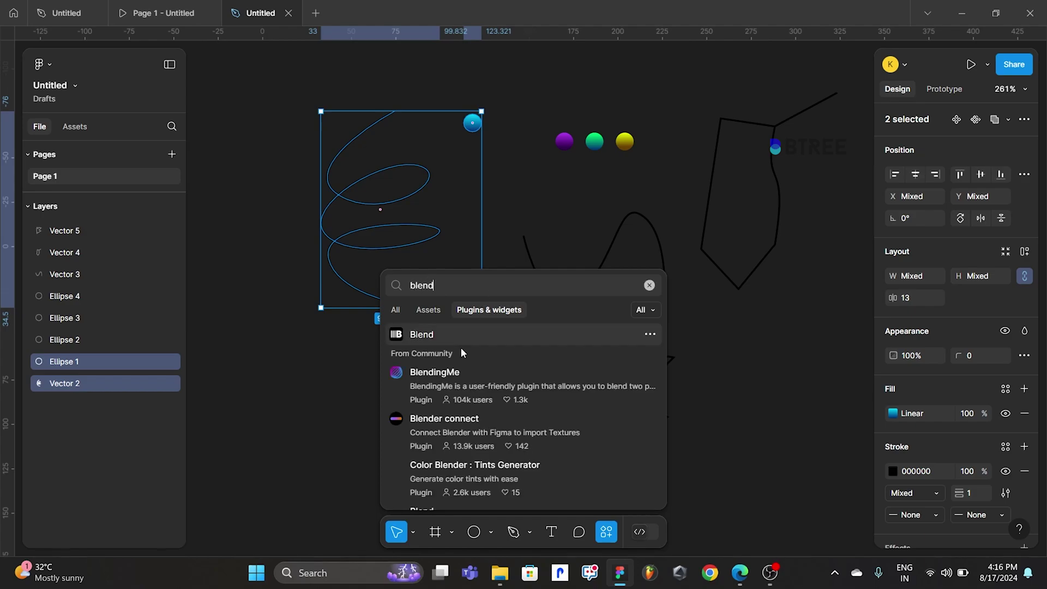
pyautogui.click(442, 335)
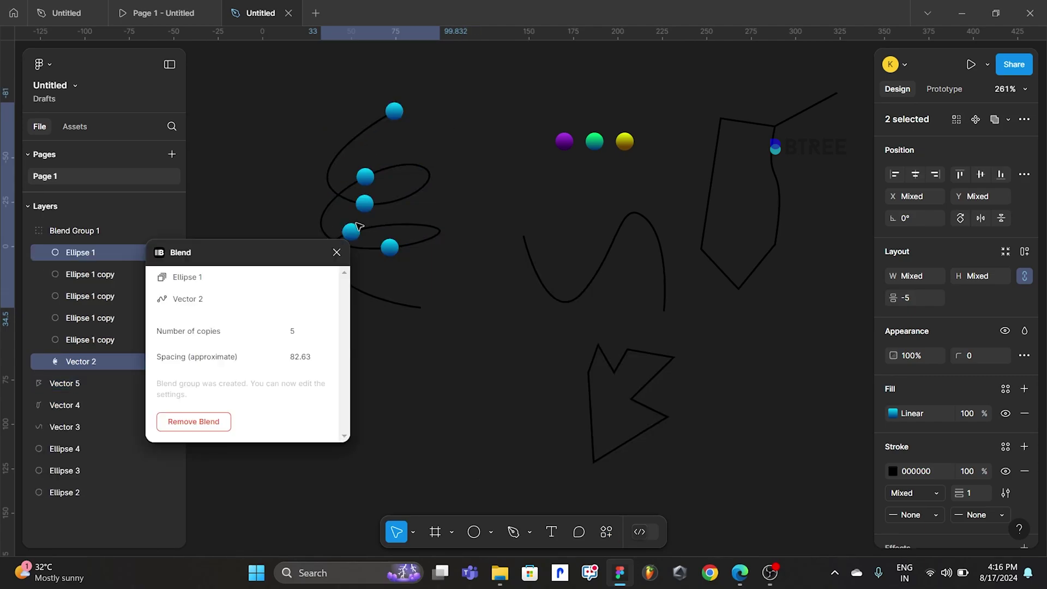
pyautogui.moveTo(275, 246); pyautogui.dragTo(247, 226)
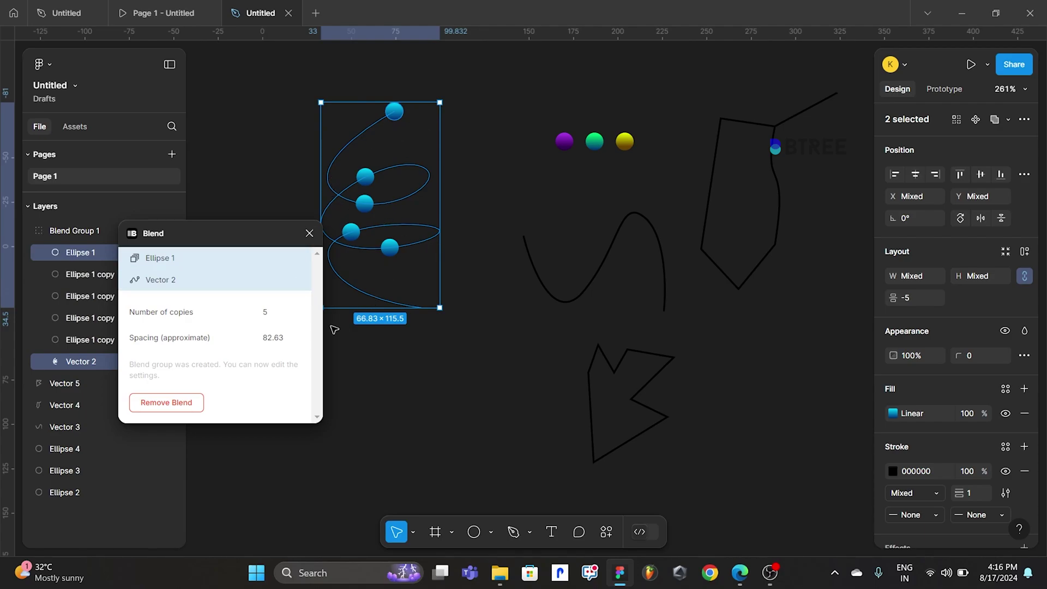
pyautogui.click(281, 315)
pyautogui.write('300')
pyautogui.press('Return')
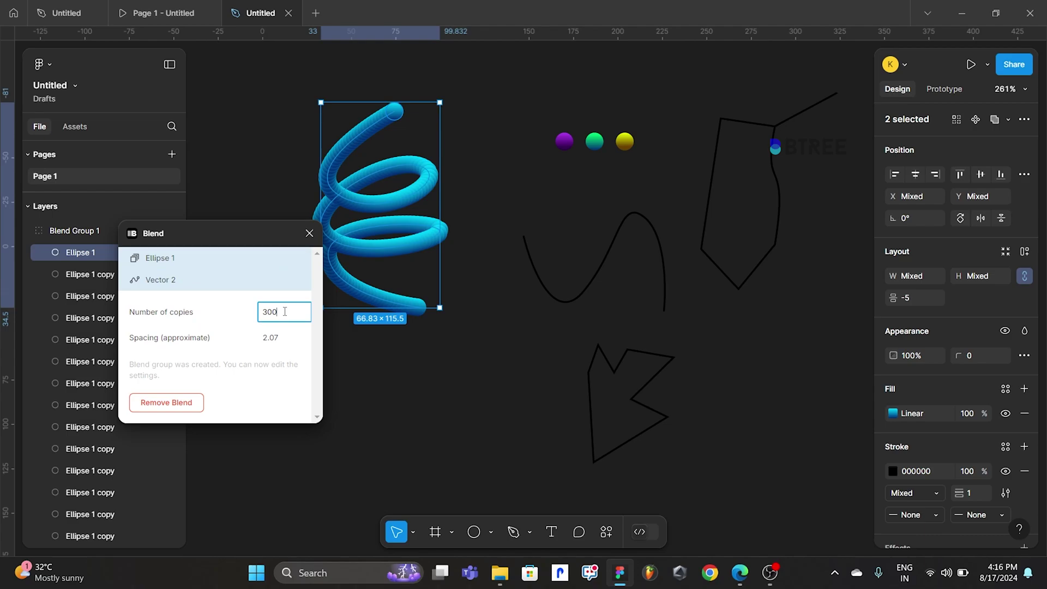
pyautogui.press('Return')
# Raise Blend Group 1 to 500 copies at 0.83 spacing for a smoother blue coil
pyautogui.click(474, 121)
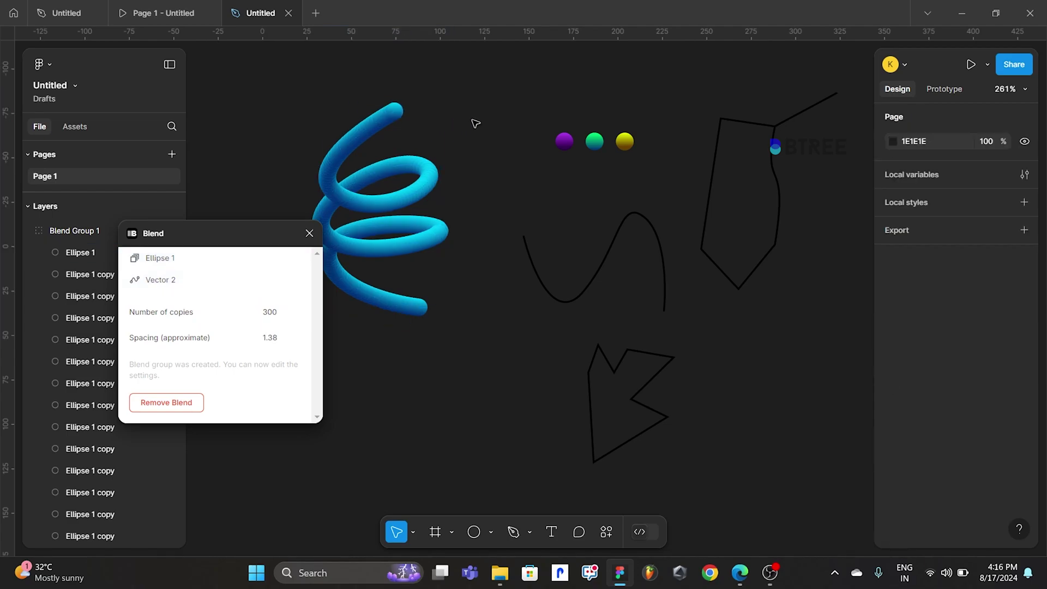
pyautogui.scroll(1, 514, 105)
pyautogui.scroll(3, 409, 172)
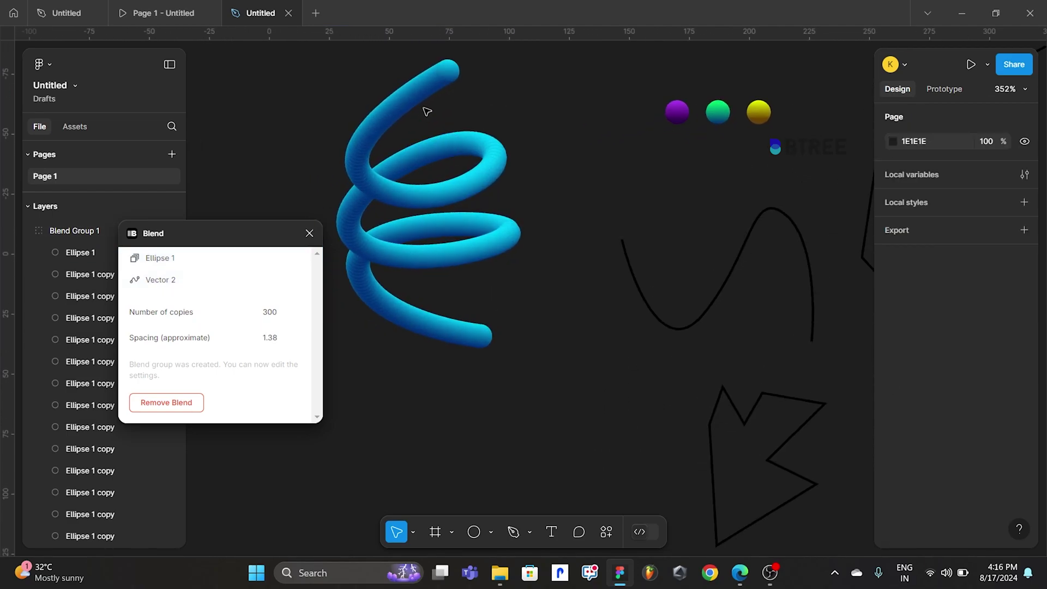
pyautogui.scroll(-2, 449, 240)
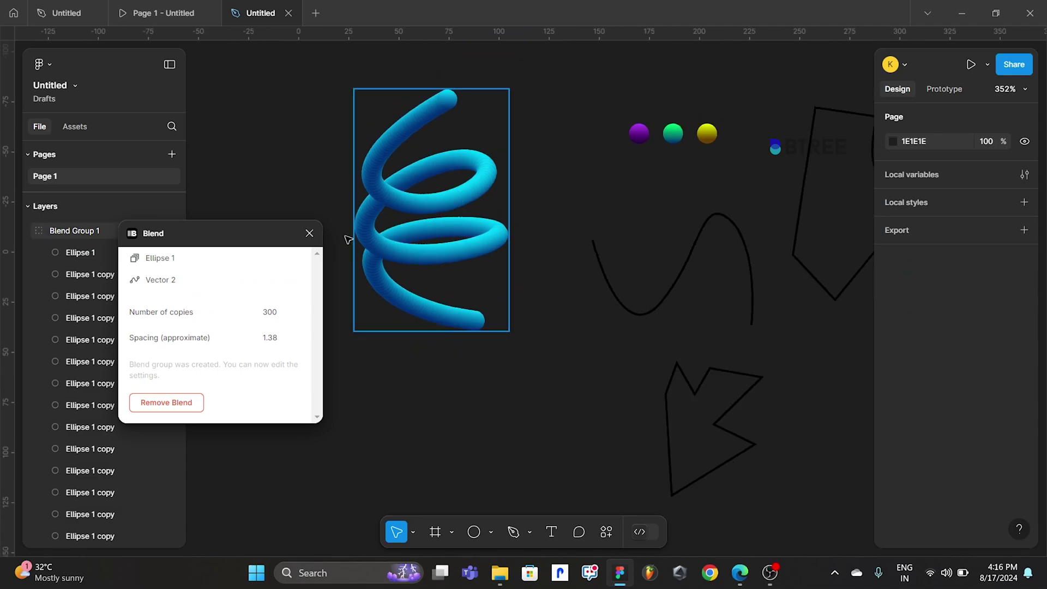
pyautogui.click(285, 314)
pyautogui.write('500')
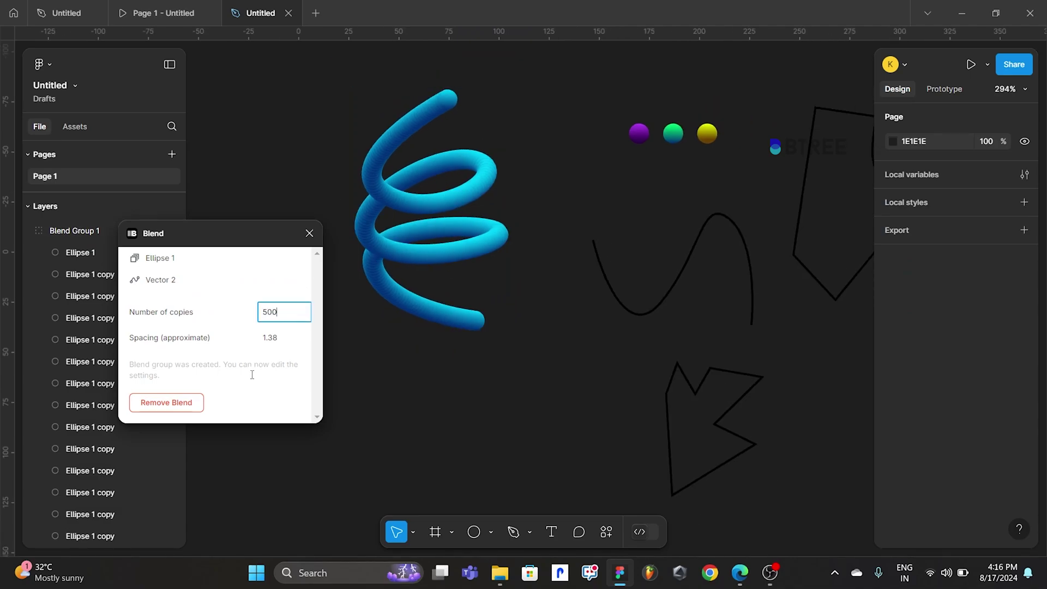
pyautogui.click(303, 374)
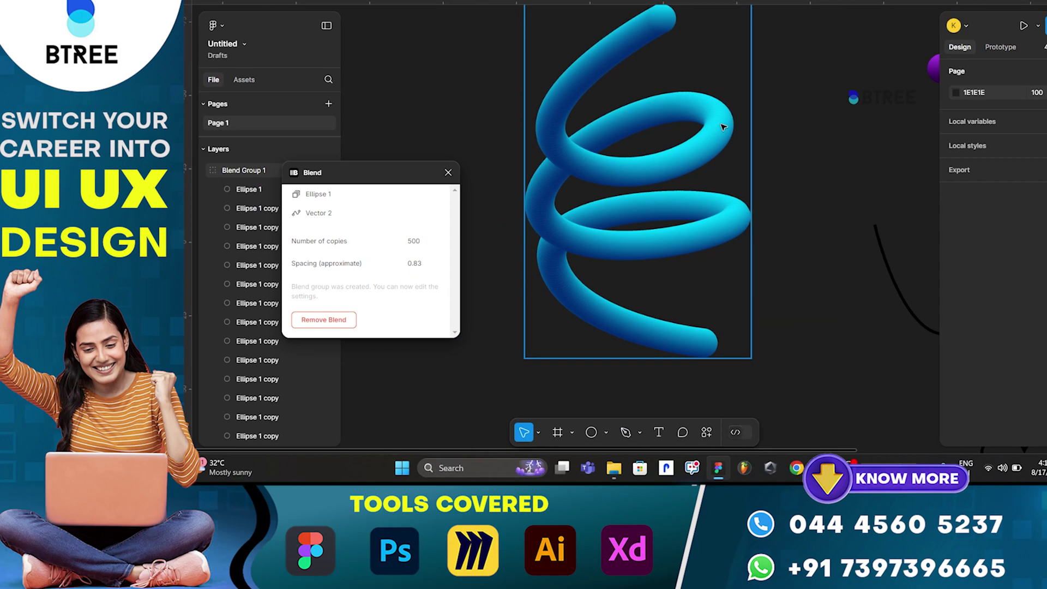
pyautogui.scroll(3, 675, 175)
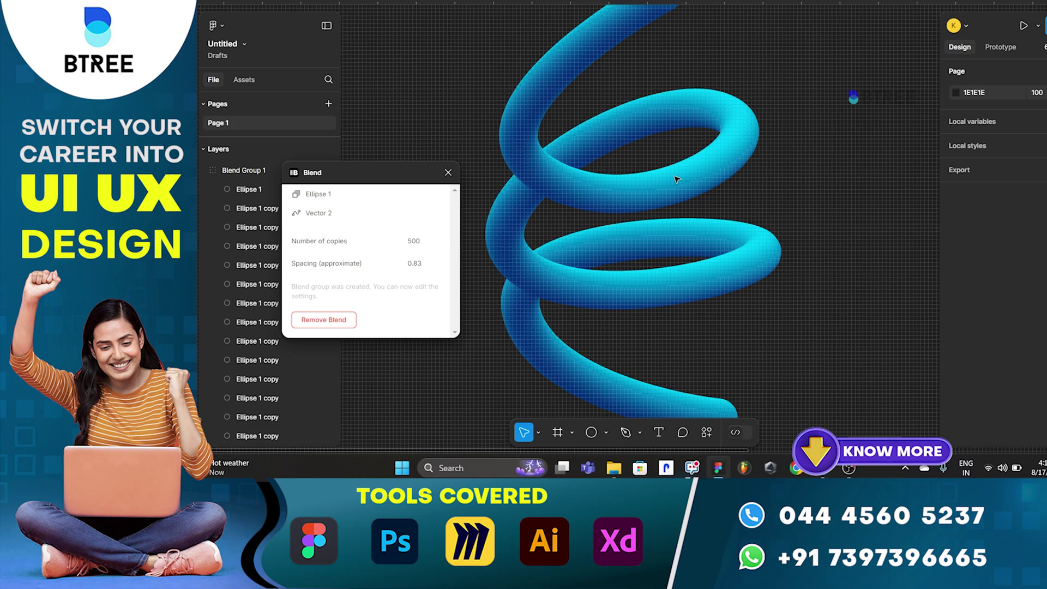
pyautogui.scroll(-5, 676, 175)
pyautogui.hscroll(3, 725, 163)
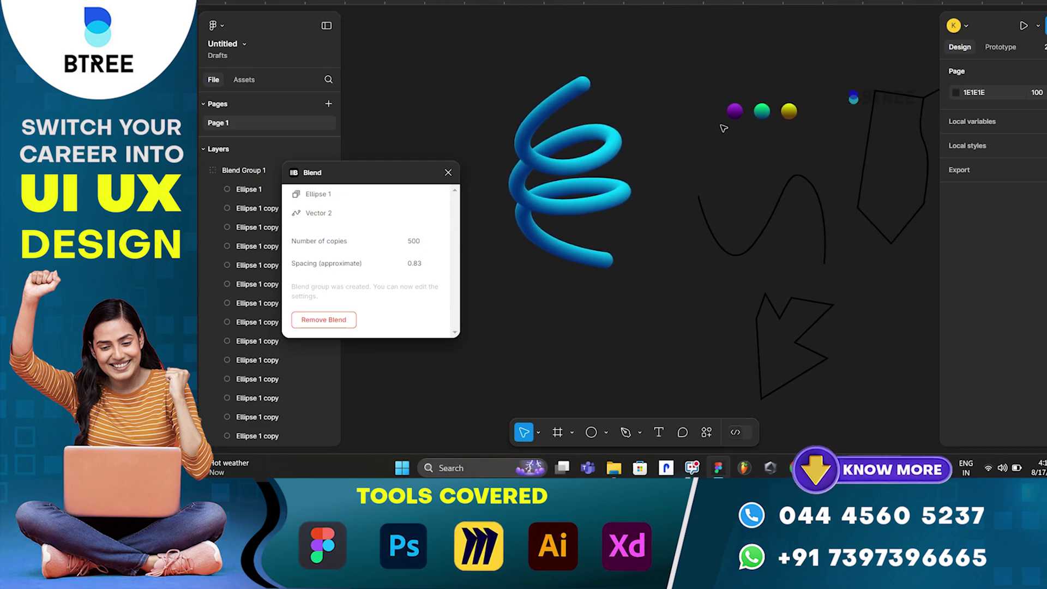
pyautogui.click(734, 112)
# Move the purple ball and wavy curve left together and reselect both
pyautogui.keyDown('shift'); pyautogui.click(734, 254); pyautogui.keyUp('shift')
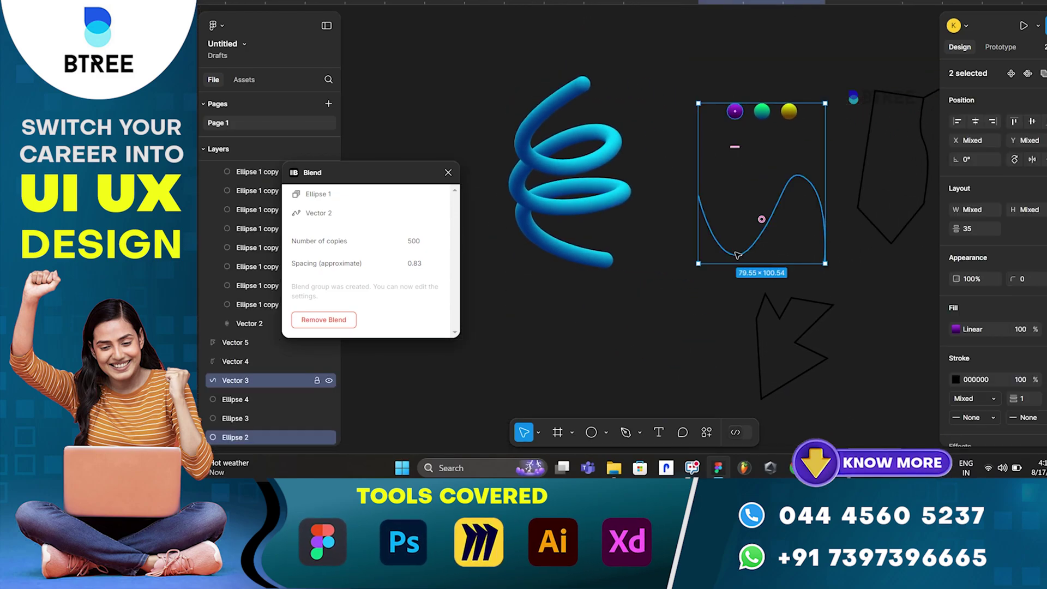
pyautogui.moveTo(767, 215)
pyautogui.mouseDown()
pyautogui.moveTo(704, 182)
pyautogui.moveTo(675, 106)
pyautogui.moveTo(688, 112)
pyautogui.mouseUp()
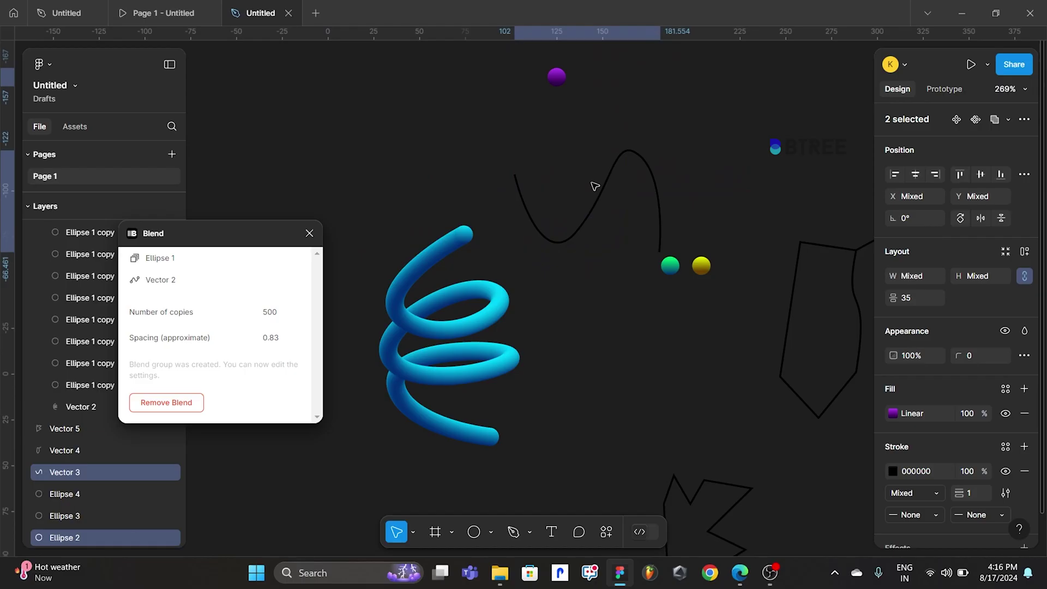
pyautogui.click(558, 83)
pyautogui.keyDown('shift'); pyautogui.click(571, 233); pyautogui.keyUp('shift')
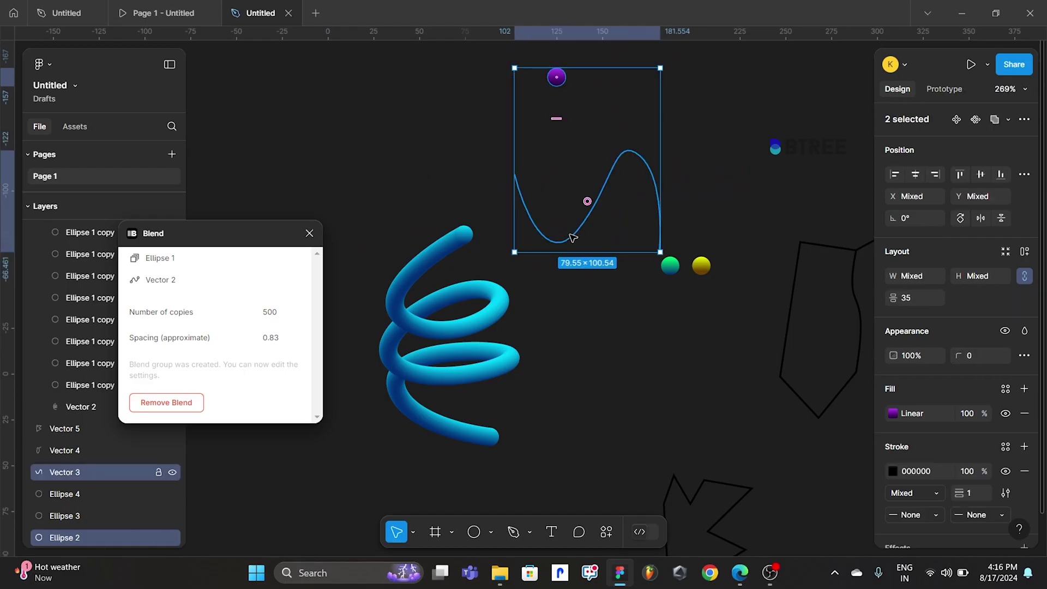
# Blend Ellipse 2 along Vector 3 with 500 copies, creating Blend Group 2
pyautogui.click(606, 531)
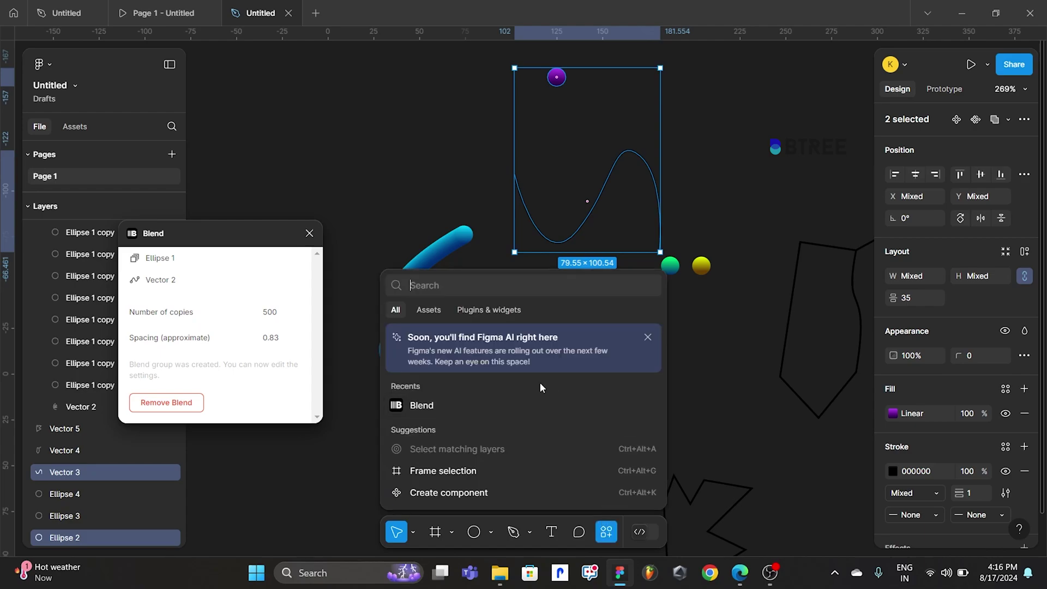
pyautogui.click(525, 407)
pyautogui.click(266, 313)
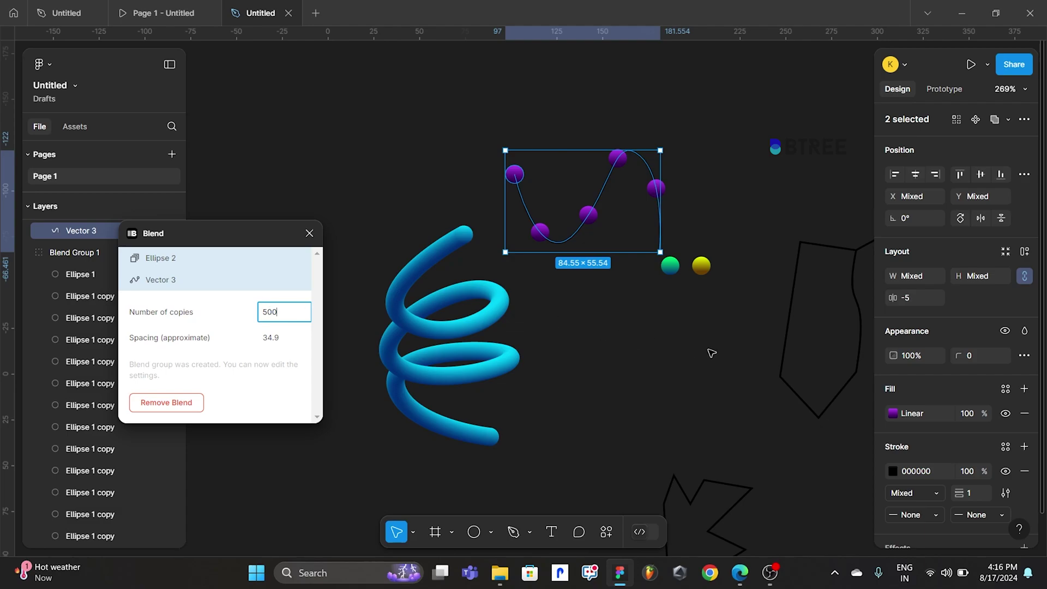
pyautogui.press('Return')
# Position the purple tube below the blue spiral
pyautogui.click(626, 345)
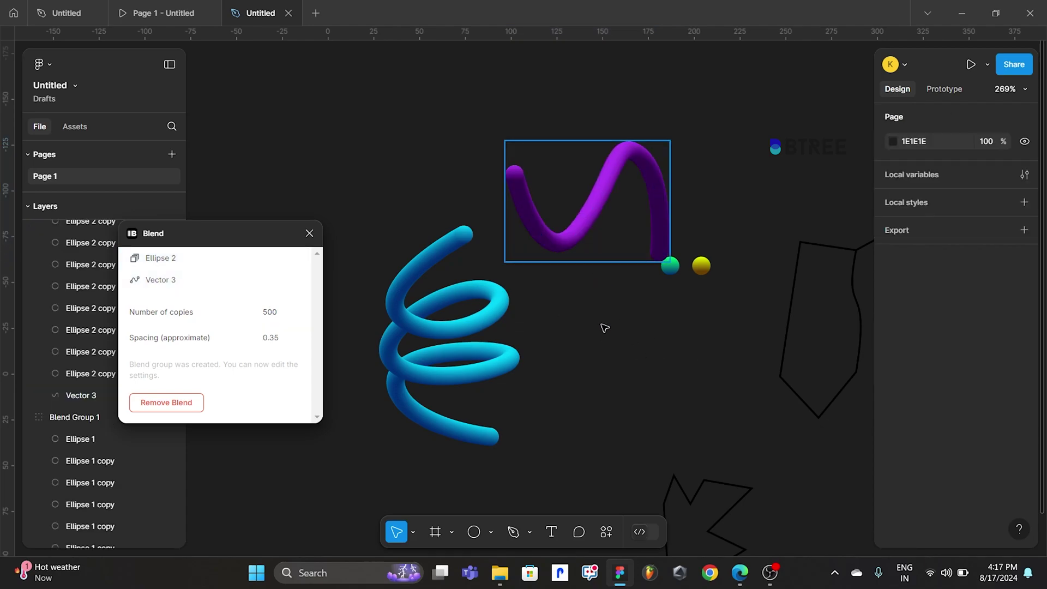
pyautogui.moveTo(603, 228); pyautogui.dragTo(642, 393)
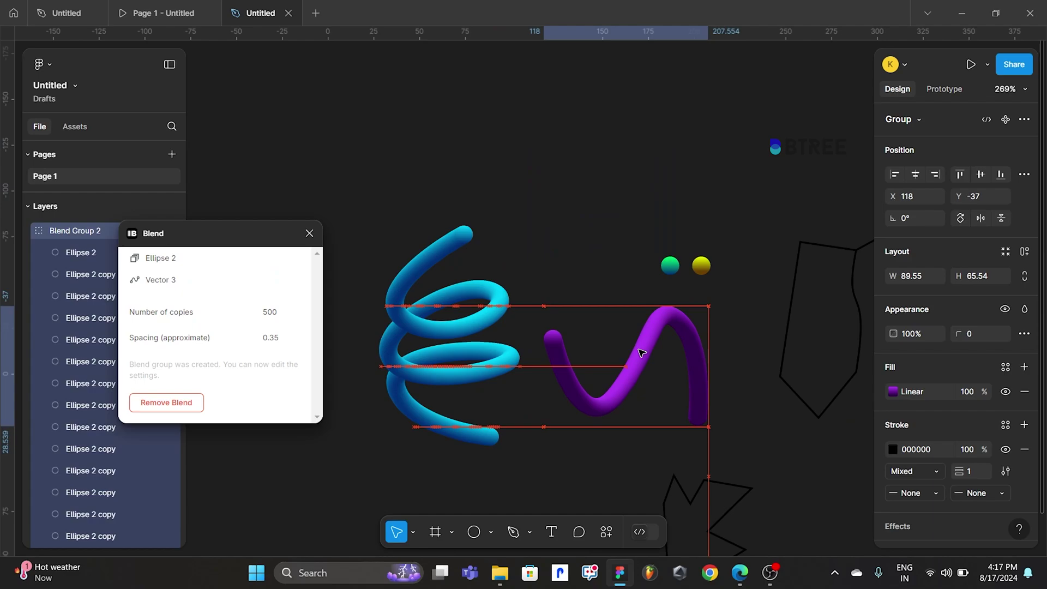
pyautogui.scroll(-3, 636, 276)
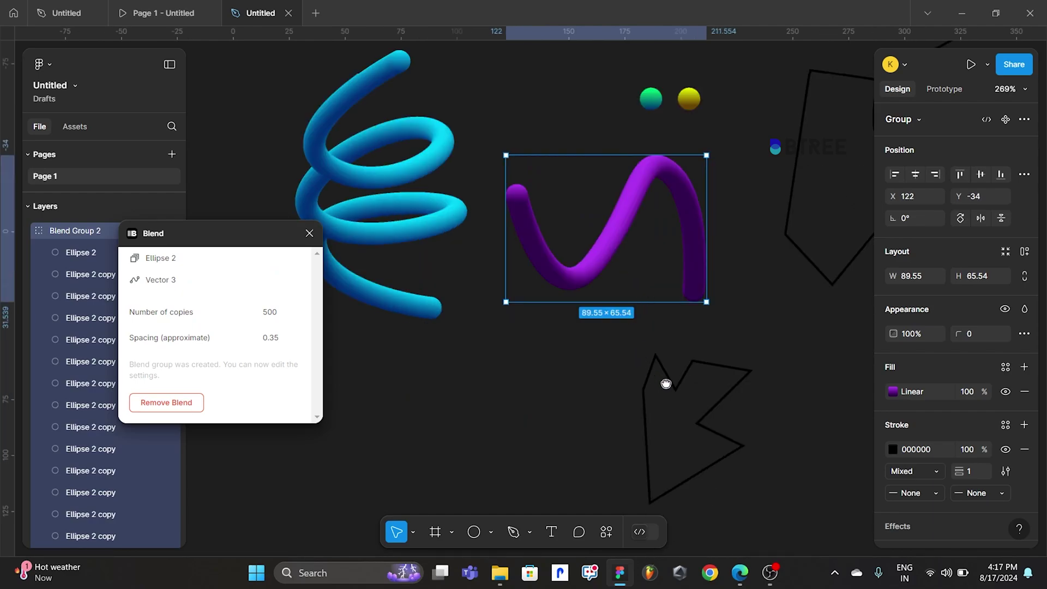
pyautogui.scroll(-1, 586, 362)
pyautogui.click(309, 233)
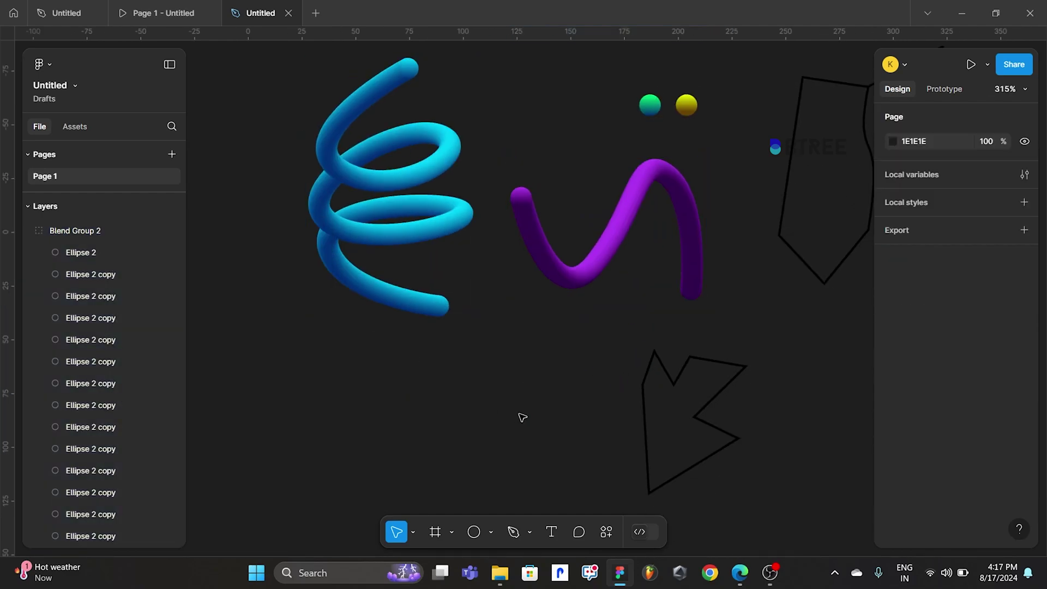
pyautogui.hscroll(-2, 556, 406)
pyautogui.click(631, 259)
pyautogui.moveTo(634, 262); pyautogui.dragTo(434, 437)
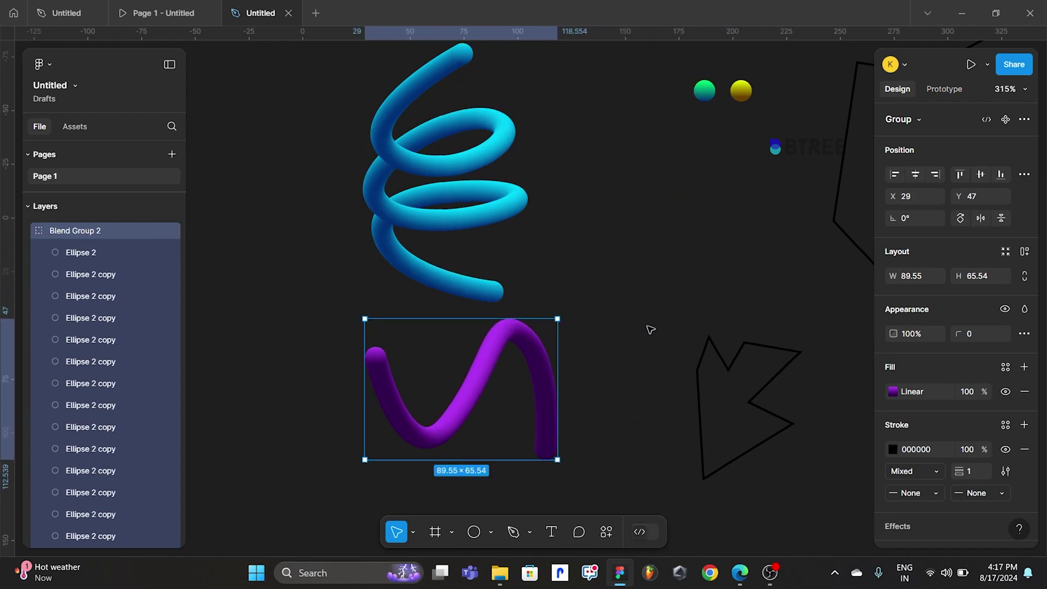
pyautogui.click(654, 312)
pyautogui.hscroll(2, 633, 280)
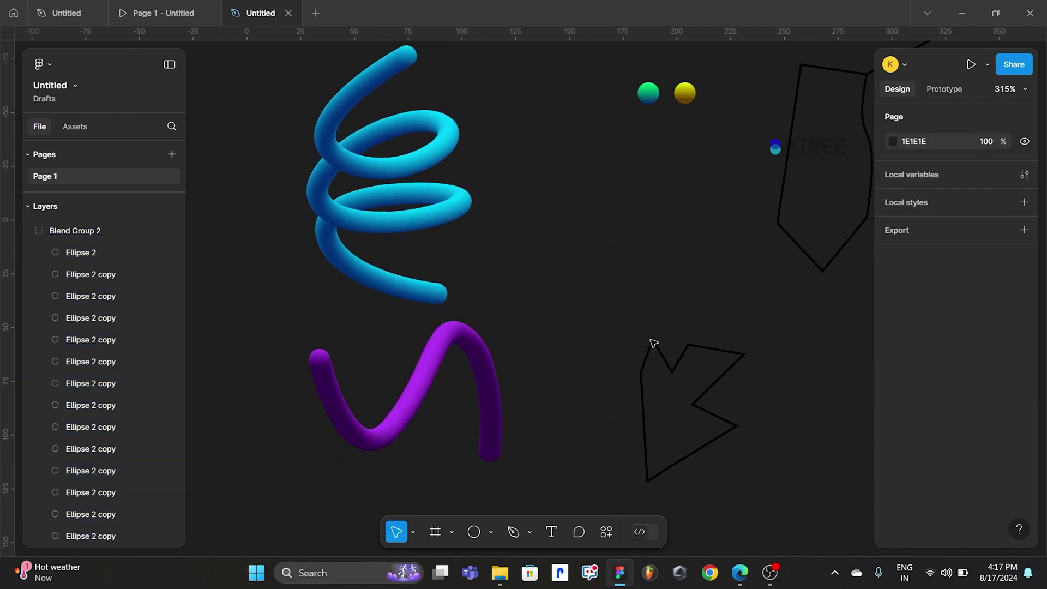
pyautogui.moveTo(654, 343); pyautogui.dragTo(601, 208)
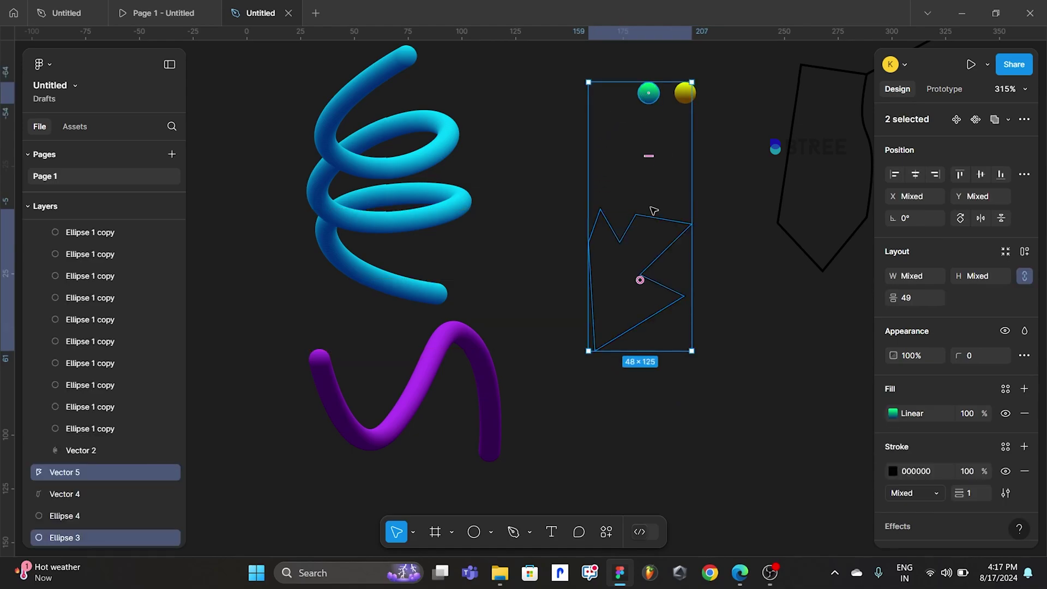
# Move the green ball and star path lower and blend them with 500 copies
pyautogui.moveTo(655, 254); pyautogui.dragTo(650, 384)
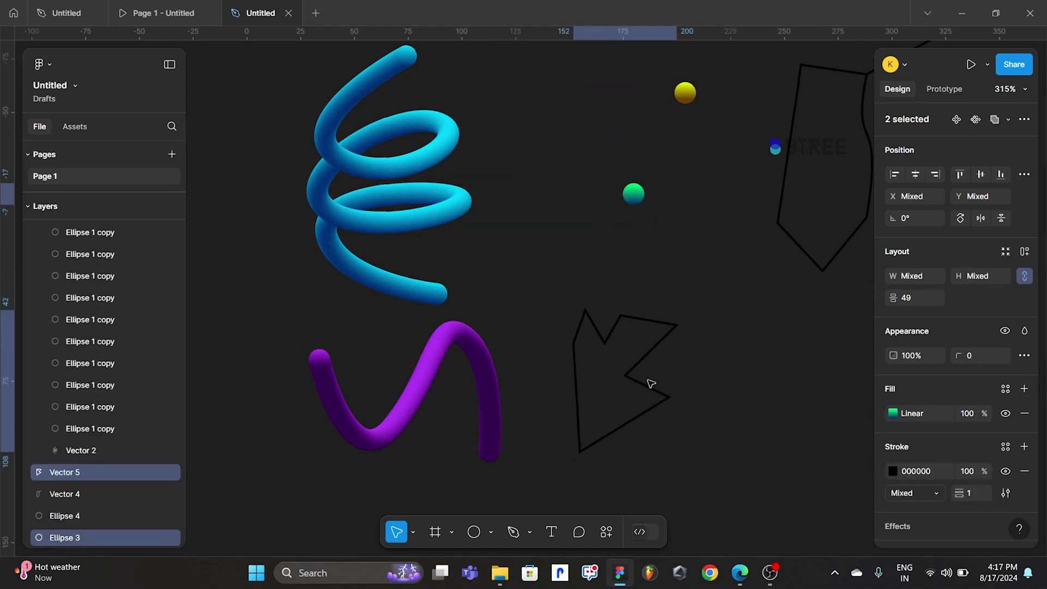
pyautogui.click(610, 538)
pyautogui.click(446, 400)
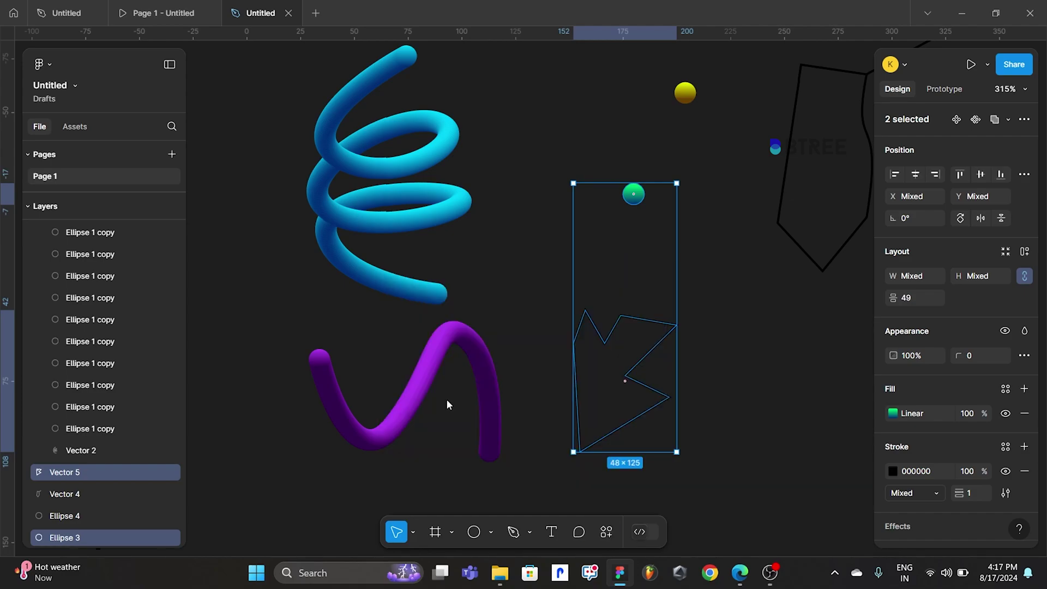
pyautogui.click(283, 311)
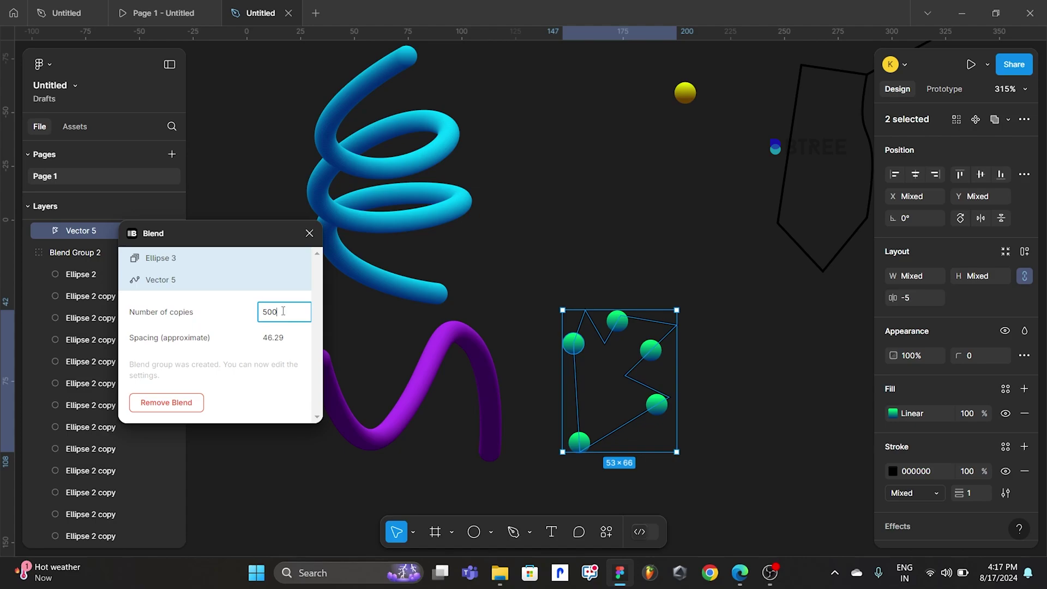
pyautogui.press('Return')
# Try 200 copies for the green blend
pyautogui.scroll(5, 691, 367)
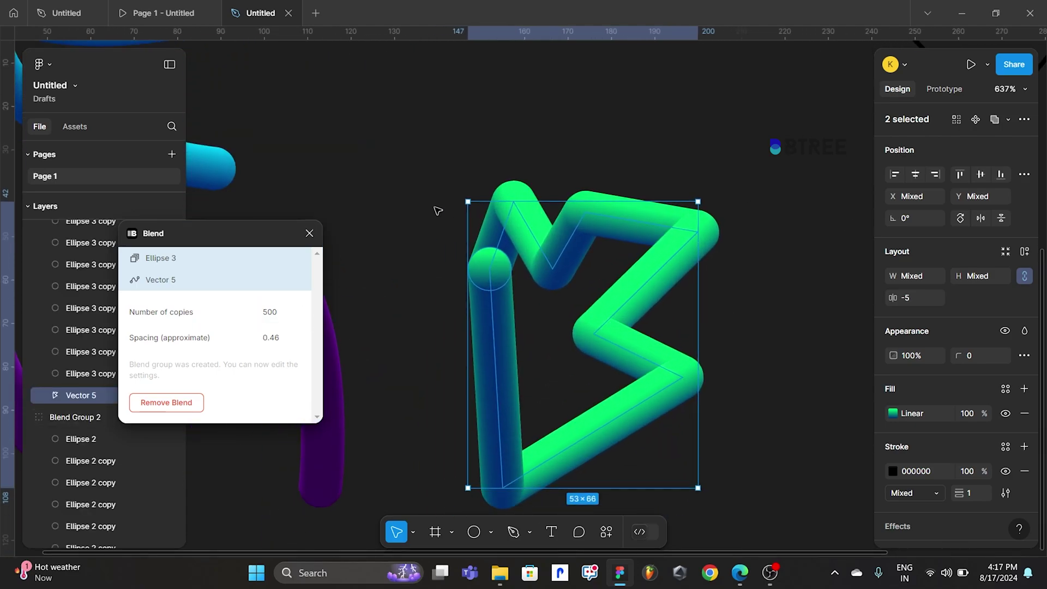
pyautogui.click(578, 171)
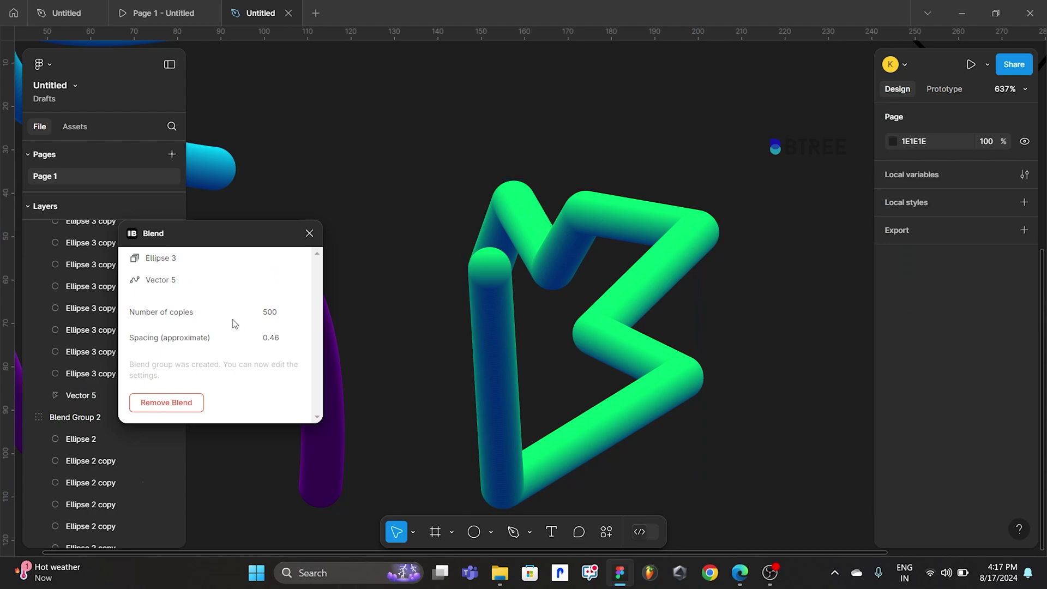
pyautogui.doubleClick(300, 304)
pyautogui.press('BackSpace')
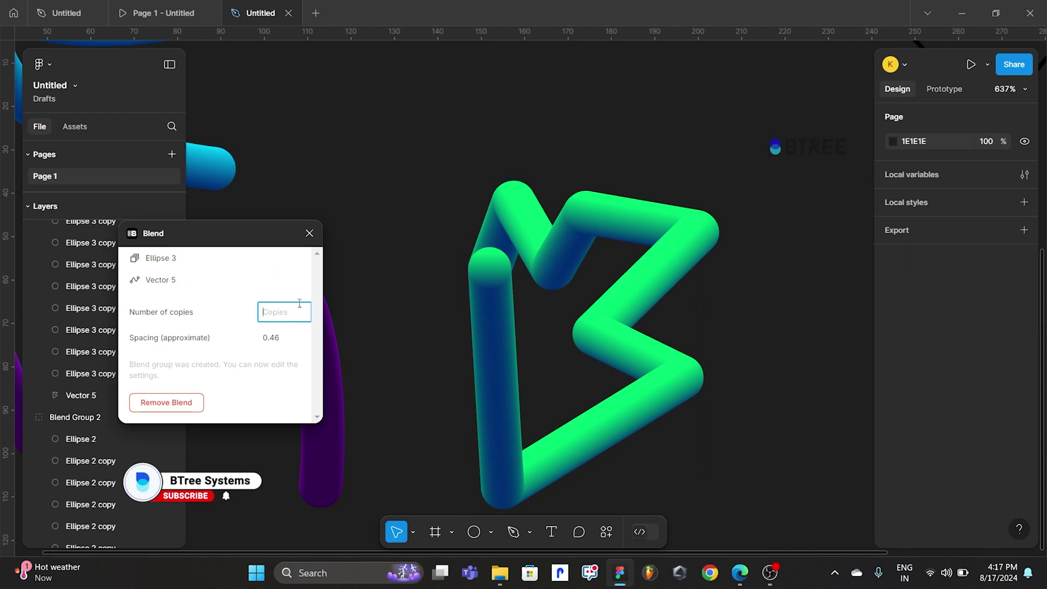
pyautogui.write('200')
pyautogui.press('Return')
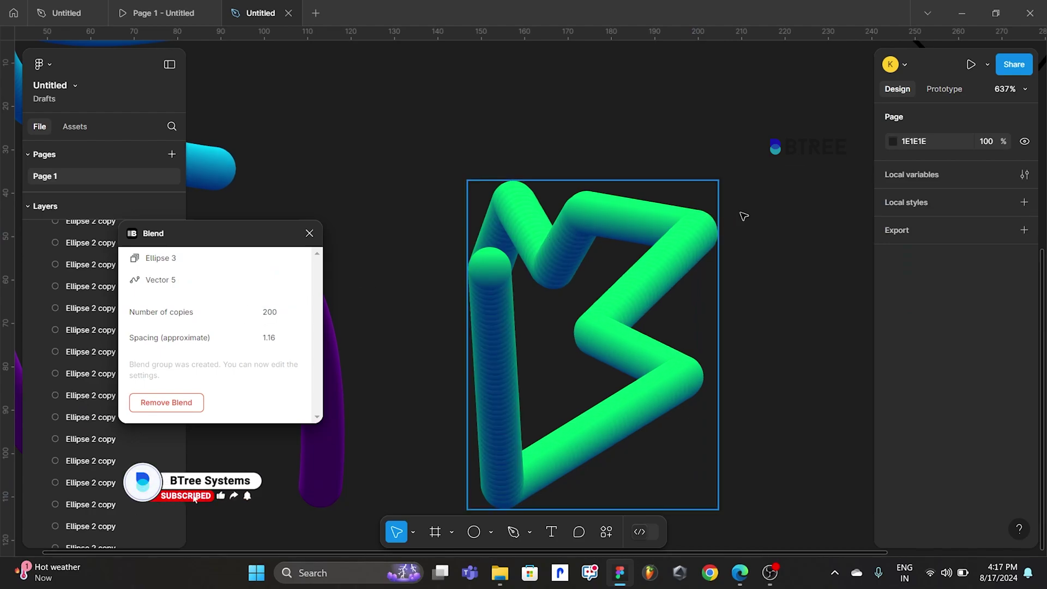
# Set the green blend back to 500 copies
pyautogui.scroll(3, 579, 258)
pyautogui.scroll(2, 579, 258)
pyautogui.scroll(2, 542, 227)
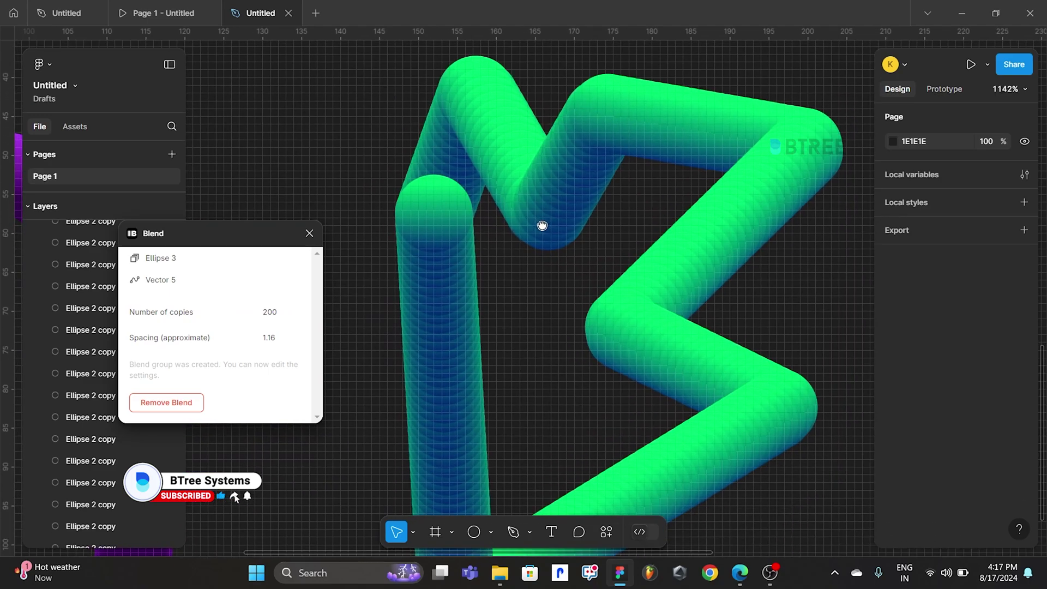
pyautogui.scroll(2, 479, 227)
pyautogui.scroll(-2, 465, 269)
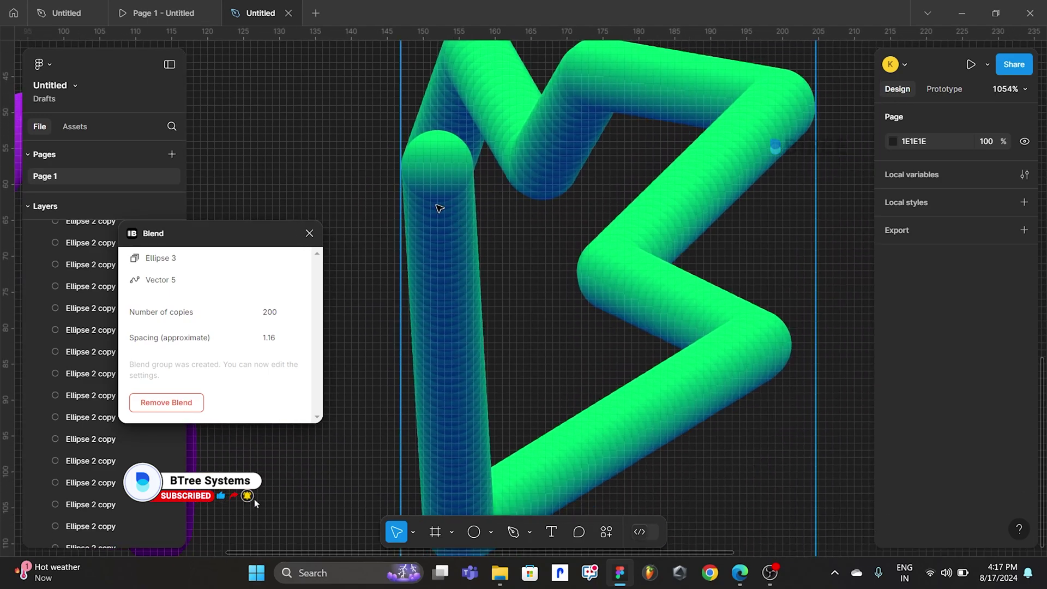
pyautogui.click(284, 313)
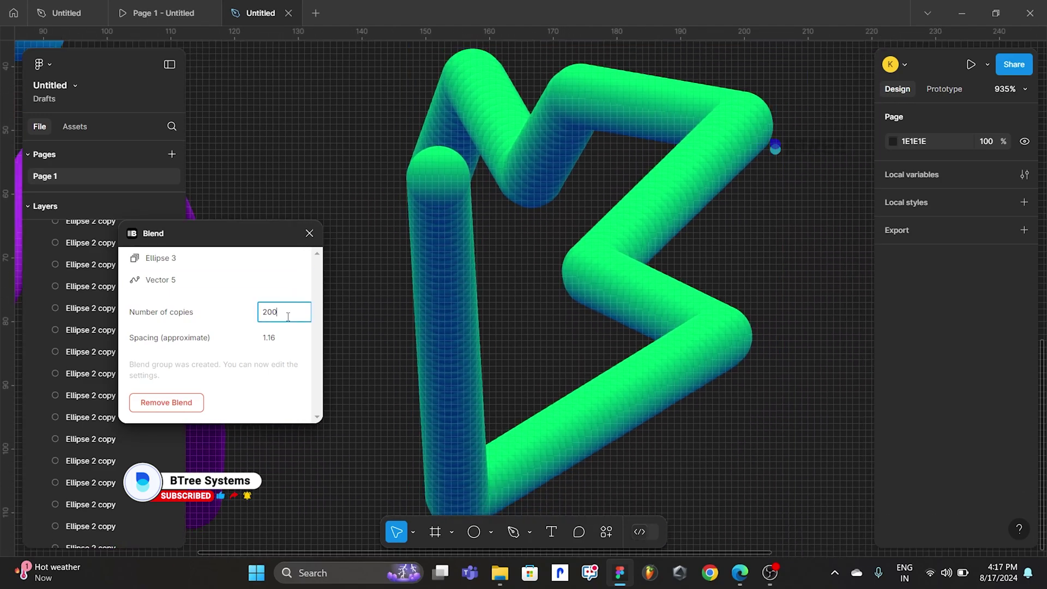
pyautogui.doubleClick(284, 313)
pyautogui.write('500')
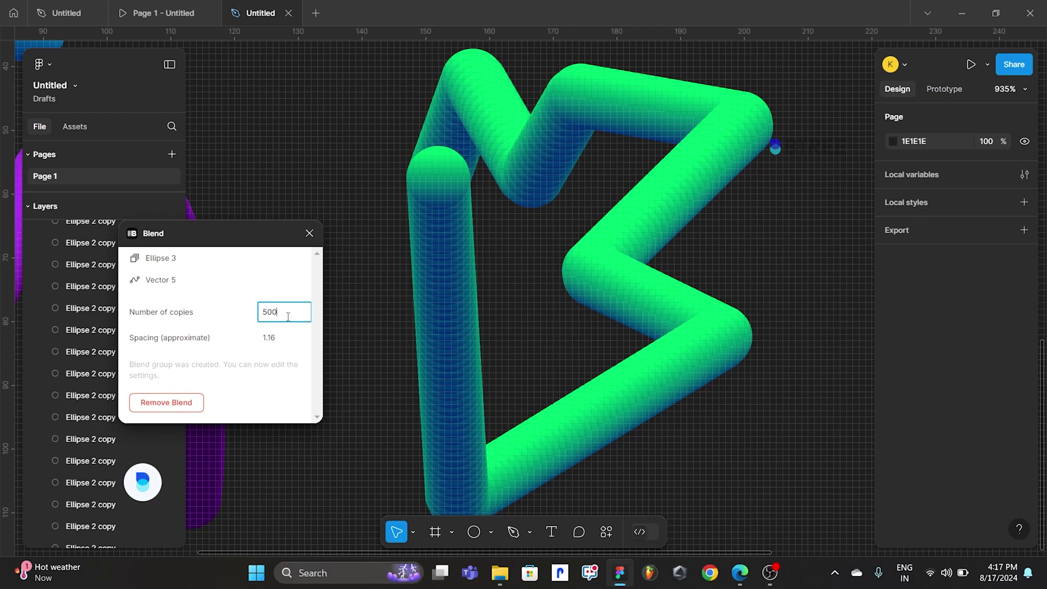
pyautogui.press('Return')
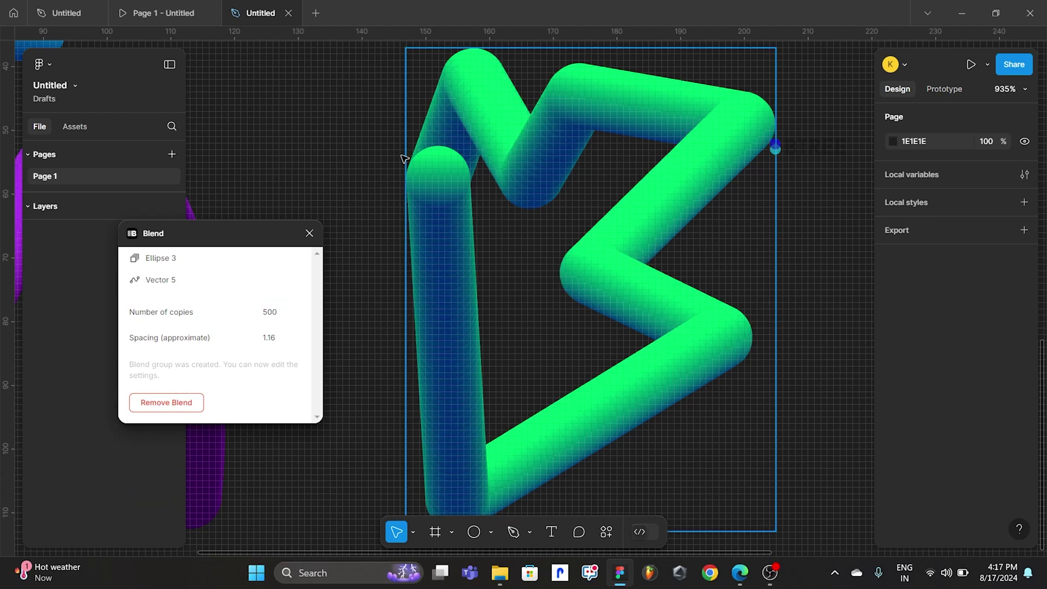
# Select the yellow ball together with the five-sided Vector 4 path
pyautogui.scroll(-3, 767, 255)
pyautogui.scroll(-2, 739, 289)
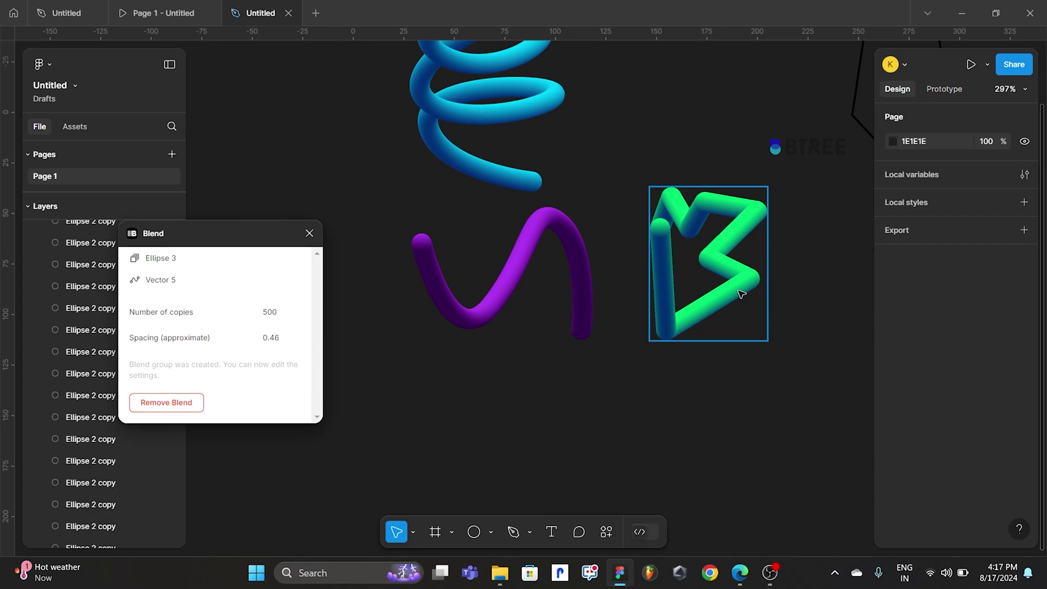
pyautogui.scroll(-2, 656, 345)
pyautogui.scroll(-1, 600, 320)
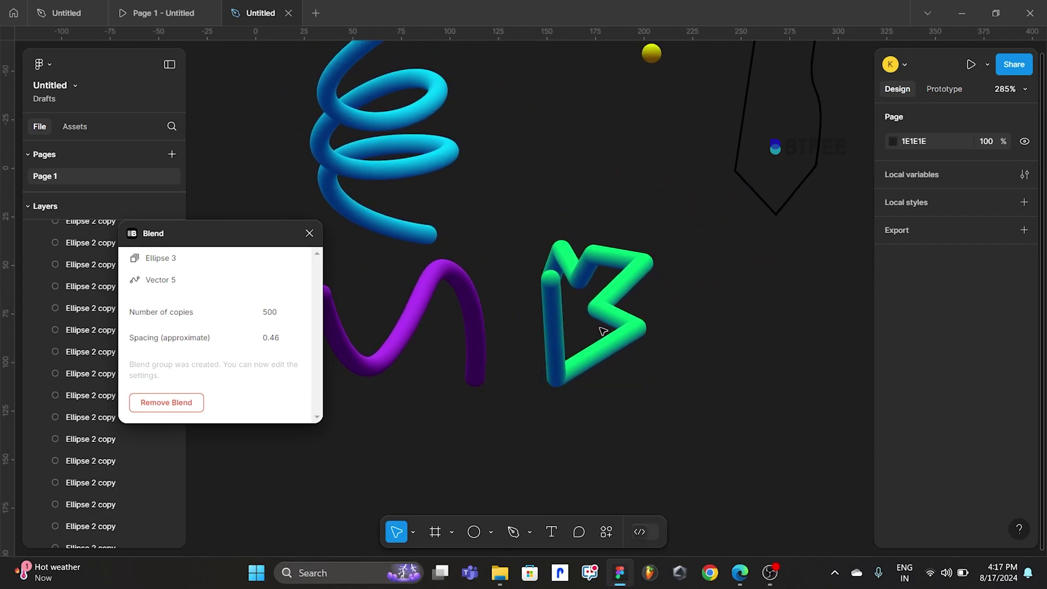
pyautogui.scroll(1, 565, 335)
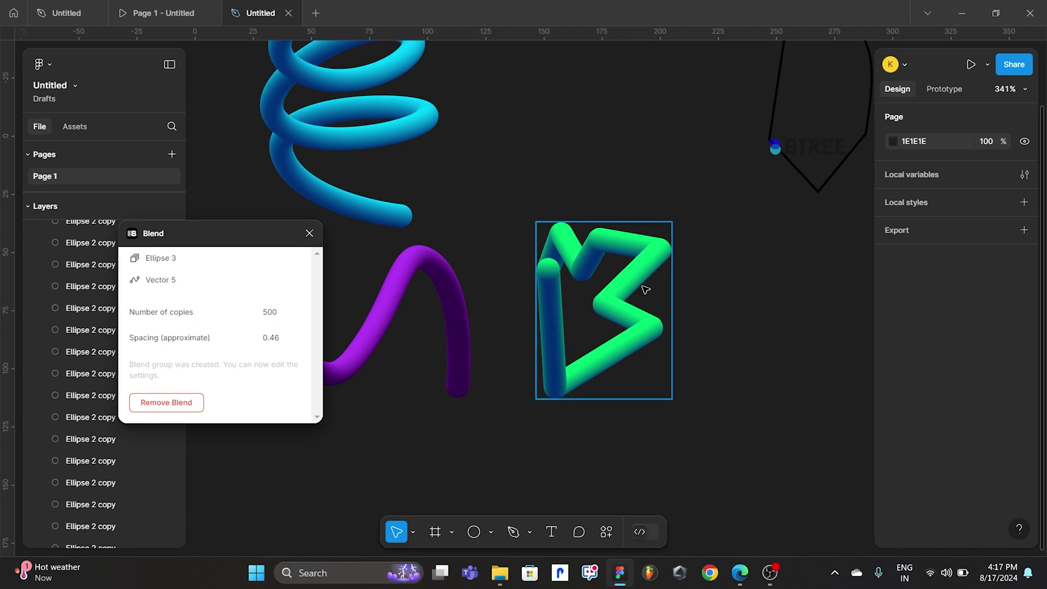
pyautogui.scroll(2, 646, 301)
pyautogui.hscroll(3, 545, 311)
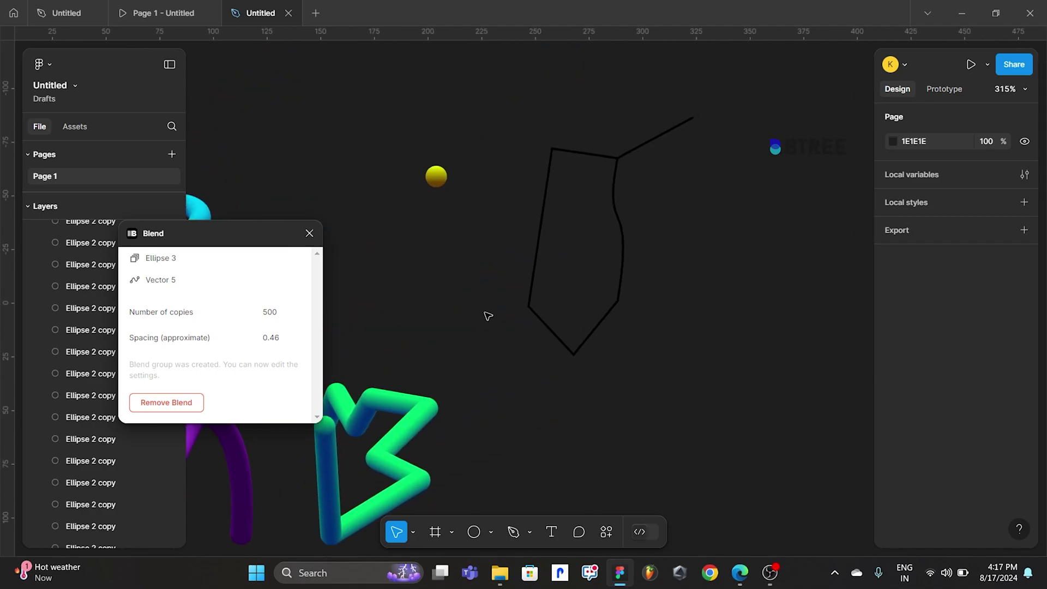
pyautogui.click(436, 178)
pyautogui.keyDown('shift'); pyautogui.click(546, 192); pyautogui.keyUp('shift')
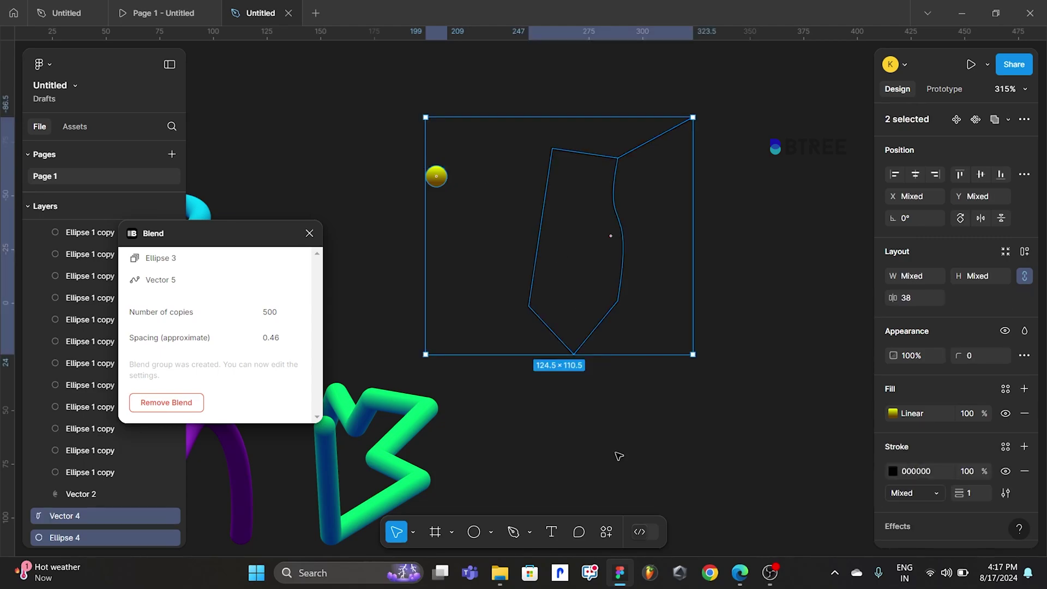
# Blend yellow Ellipse 4 along Vector 4 with 500 copies
pyautogui.click(609, 535)
pyautogui.click(502, 405)
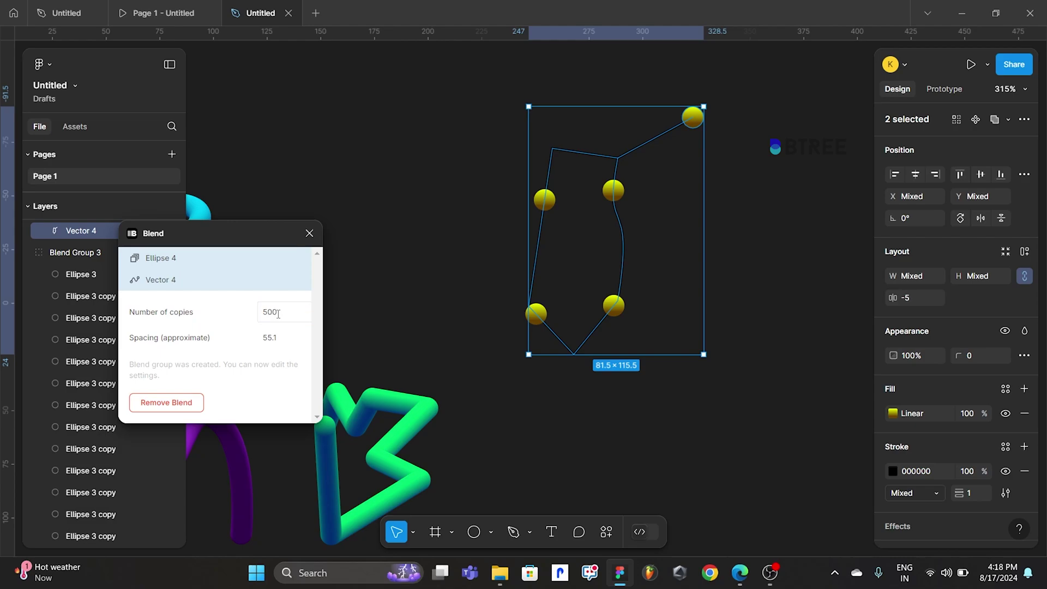
pyautogui.press('Return')
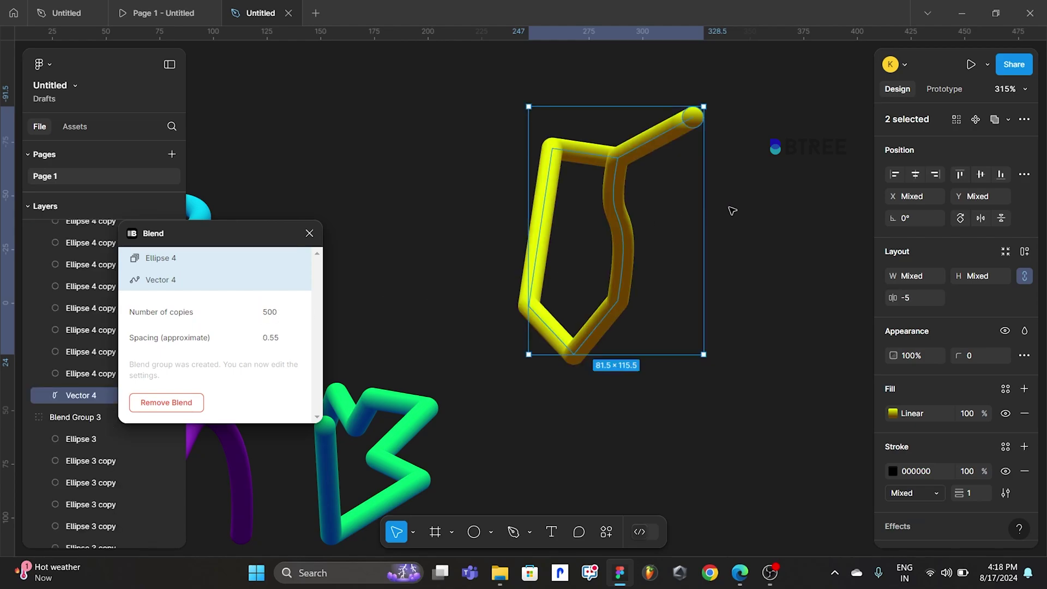
pyautogui.click(732, 210)
# Zoom out to view all four tube blends on the canvas
pyautogui.scroll(1, 726, 213)
pyautogui.scroll(1, 709, 218)
pyautogui.scroll(1, 690, 225)
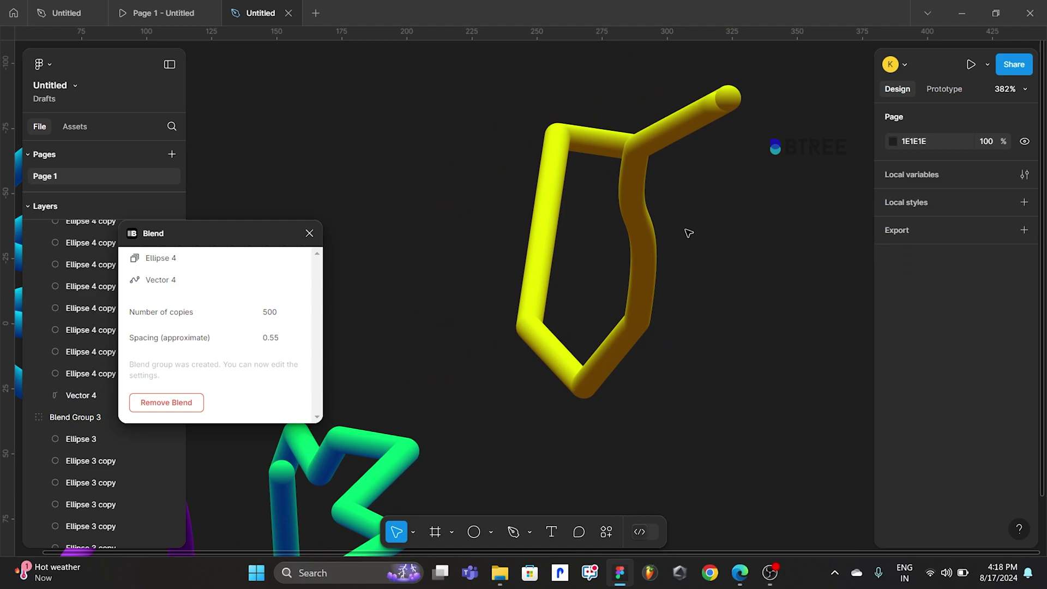
pyautogui.scroll(-2, 709, 223)
pyautogui.scroll(-2, 723, 218)
pyautogui.scroll(-2, 703, 240)
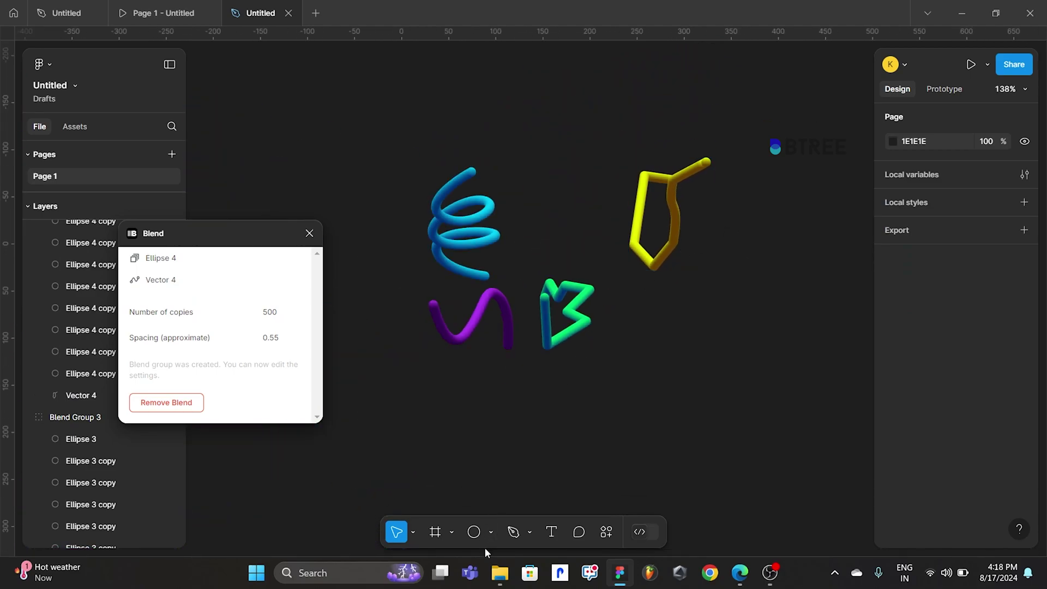
pyautogui.press('p')
pyautogui.scroll(3, 654, 393)
pyautogui.scroll(1, 655, 354)
# Draw Vector 6, a closed letter-B path with a straight stem and two curved bowls
pyautogui.scroll(2, 600, 273)
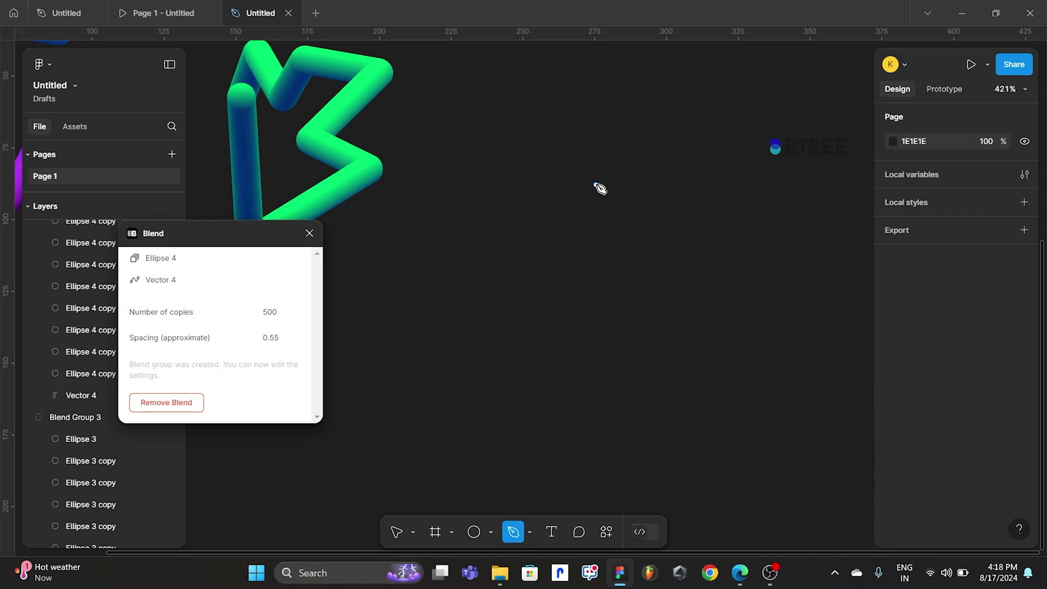
pyautogui.click(565, 167)
pyautogui.click(565, 316)
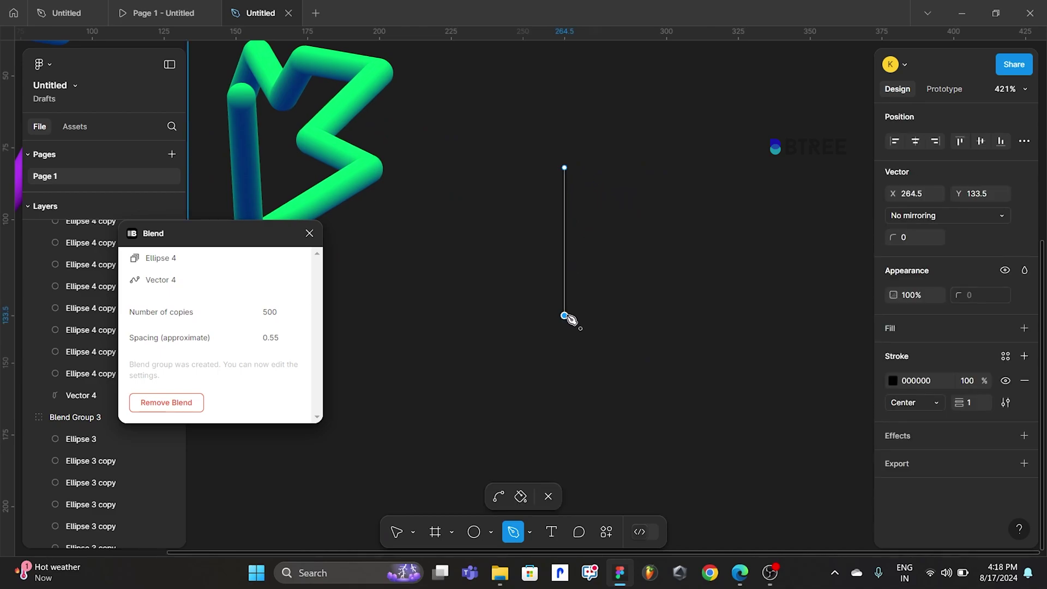
pyautogui.moveTo(658, 276); pyautogui.dragTo(660, 222)
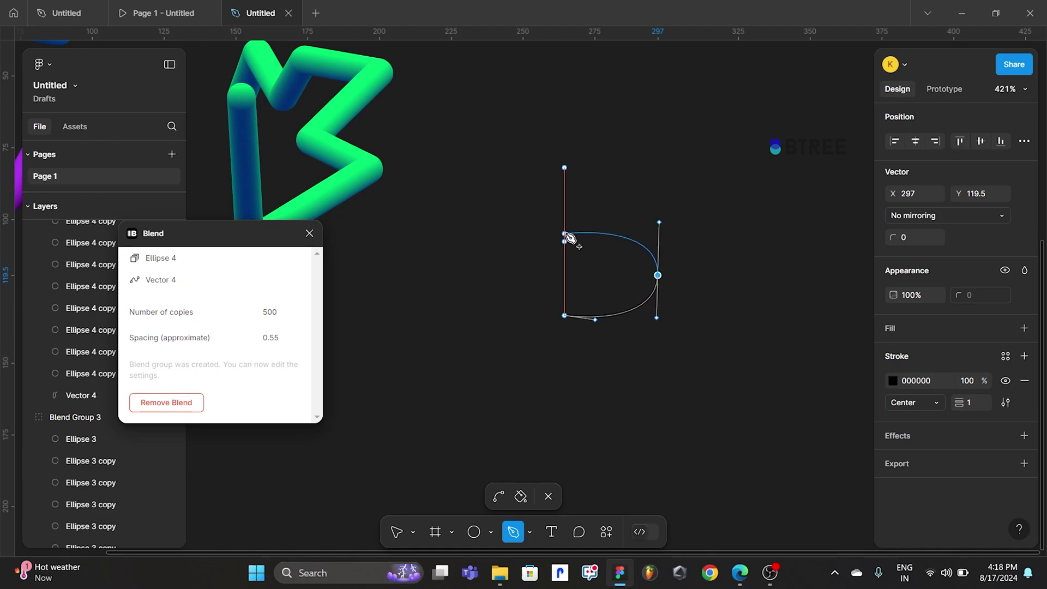
pyautogui.click(566, 234)
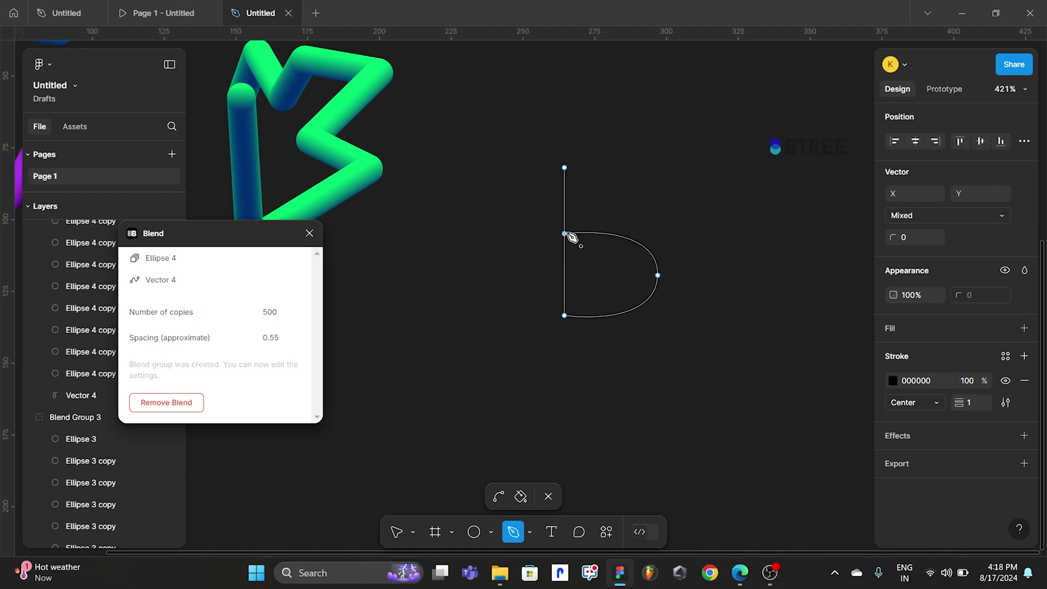
pyautogui.moveTo(566, 235)
pyautogui.mouseDown()
pyautogui.moveTo(650, 203)
pyautogui.moveTo(656, 161)
pyautogui.mouseUp()
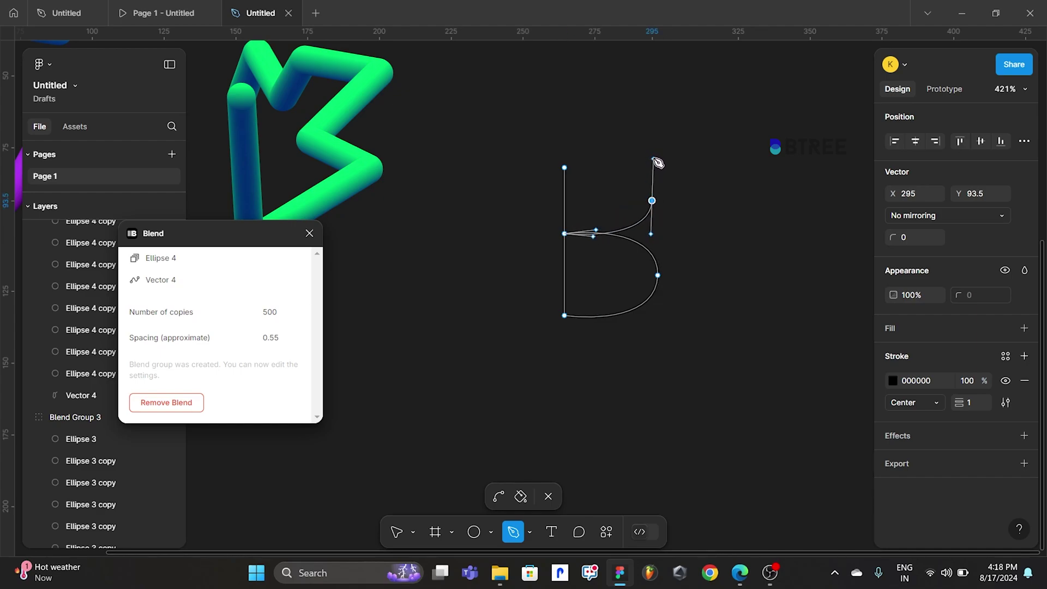
pyautogui.click(565, 168)
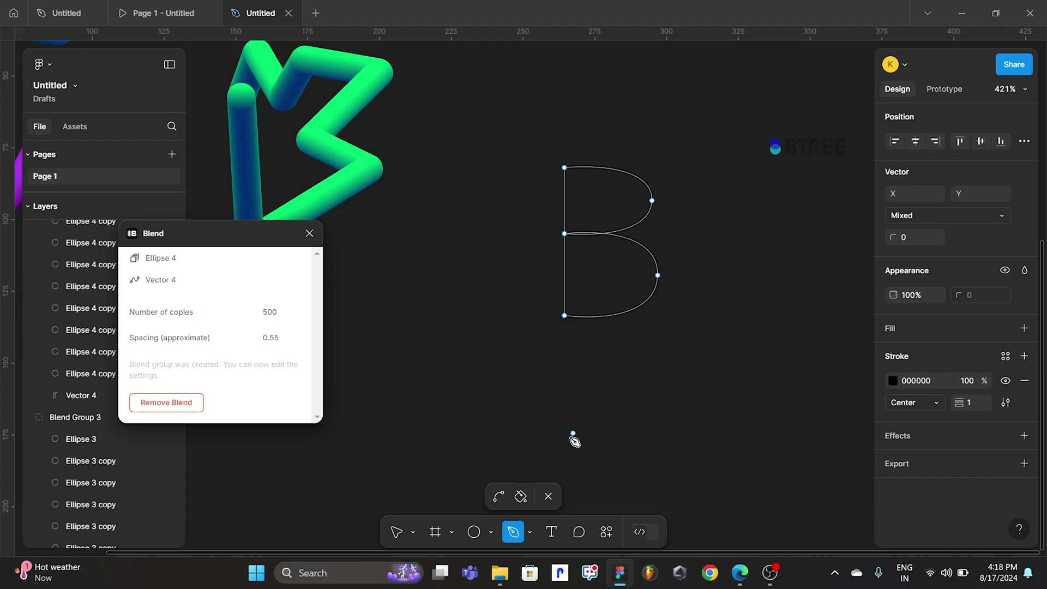
pyautogui.click(548, 497)
# Select the 32.51 × 52.35 B outline and zoom to inspect it
pyautogui.click(573, 397)
pyautogui.scroll(2, 558, 407)
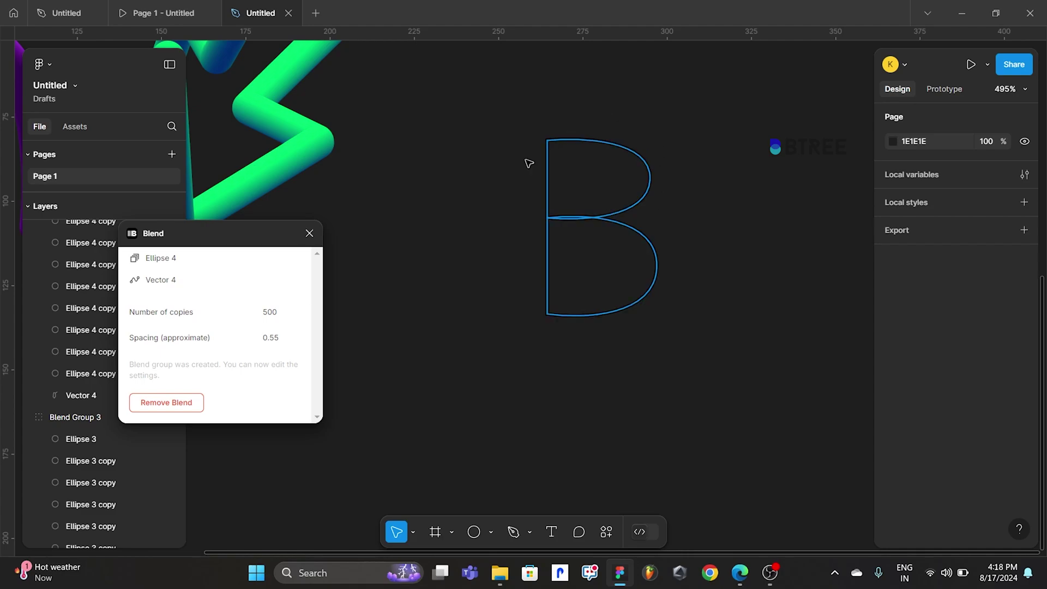
pyautogui.click(612, 316)
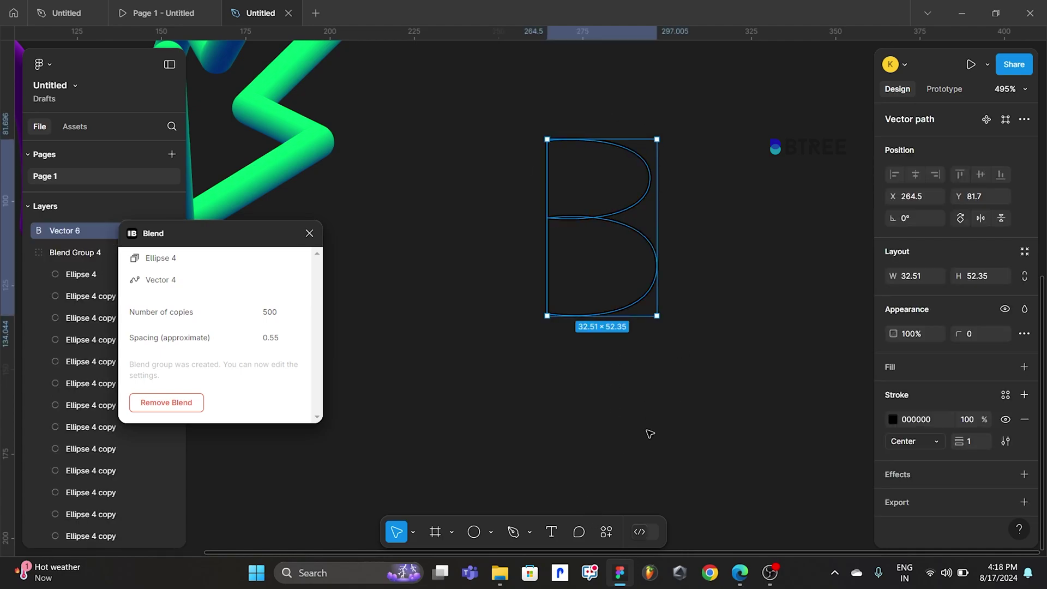
pyautogui.scroll(-2, 578, 401)
pyautogui.scroll(-3, 522, 262)
pyautogui.scroll(3, 584, 258)
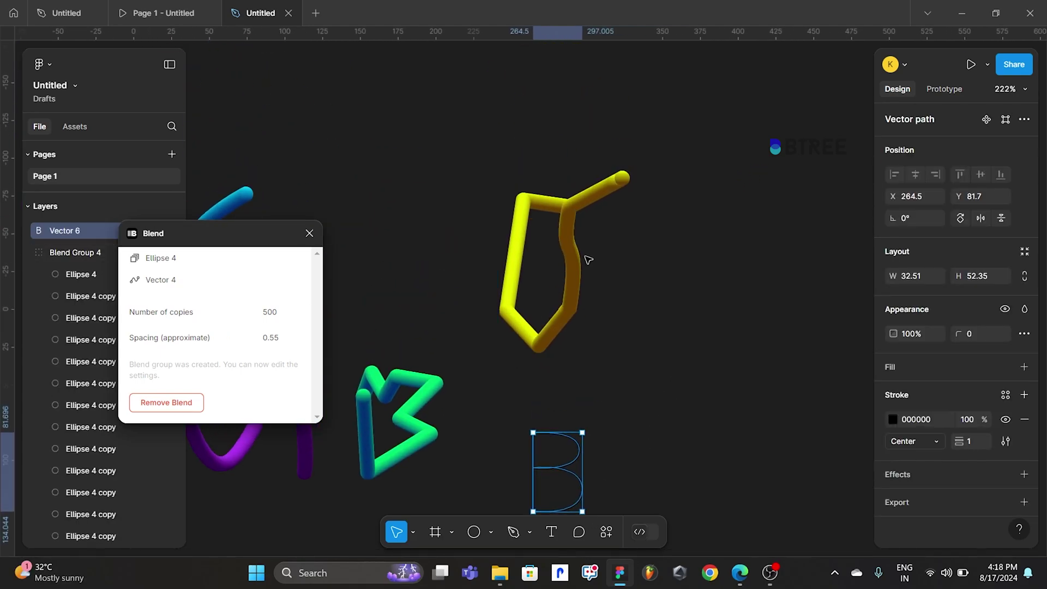
pyautogui.scroll(-3, 687, 253)
pyautogui.scroll(3, 511, 501)
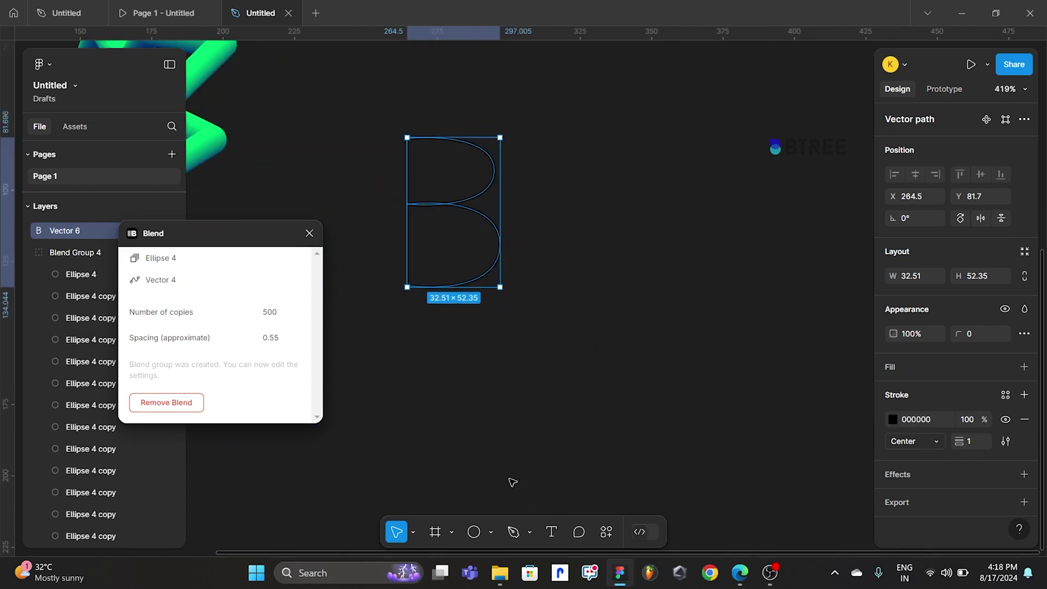
# Draw a 7×7 circle right of the B with a linear gradient starting at cyan 00D9FF
pyautogui.press('o')
pyautogui.moveTo(555, 206); pyautogui.dragTo(575, 226)
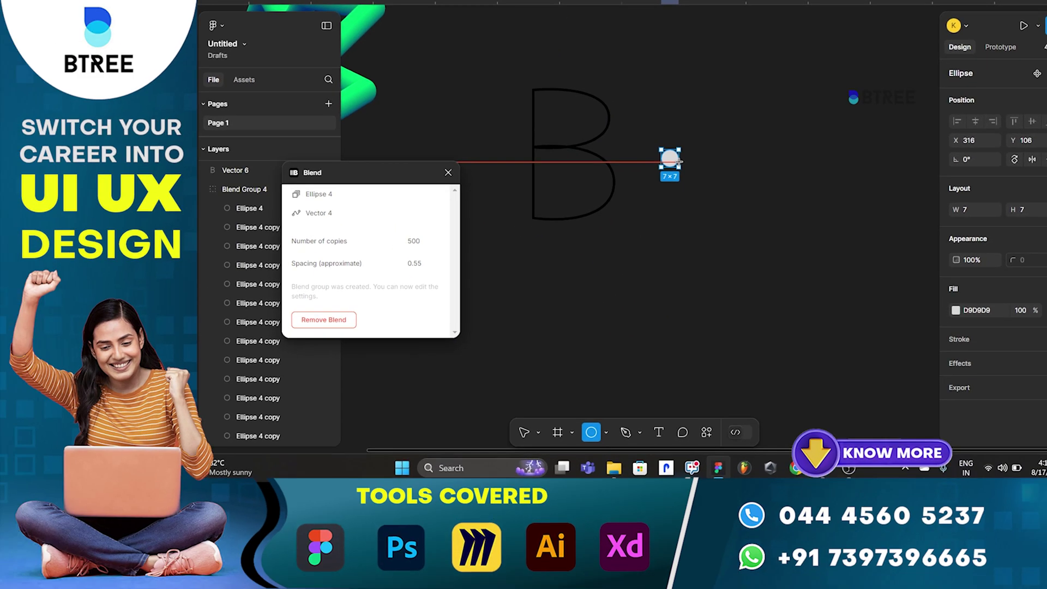
pyautogui.click(956, 311)
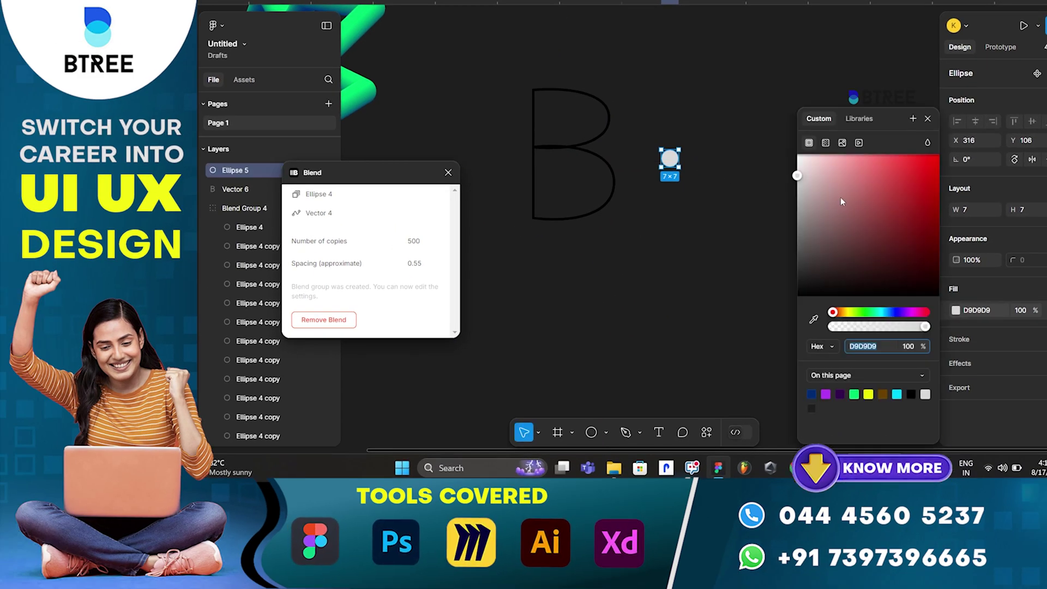
pyautogui.click(826, 142)
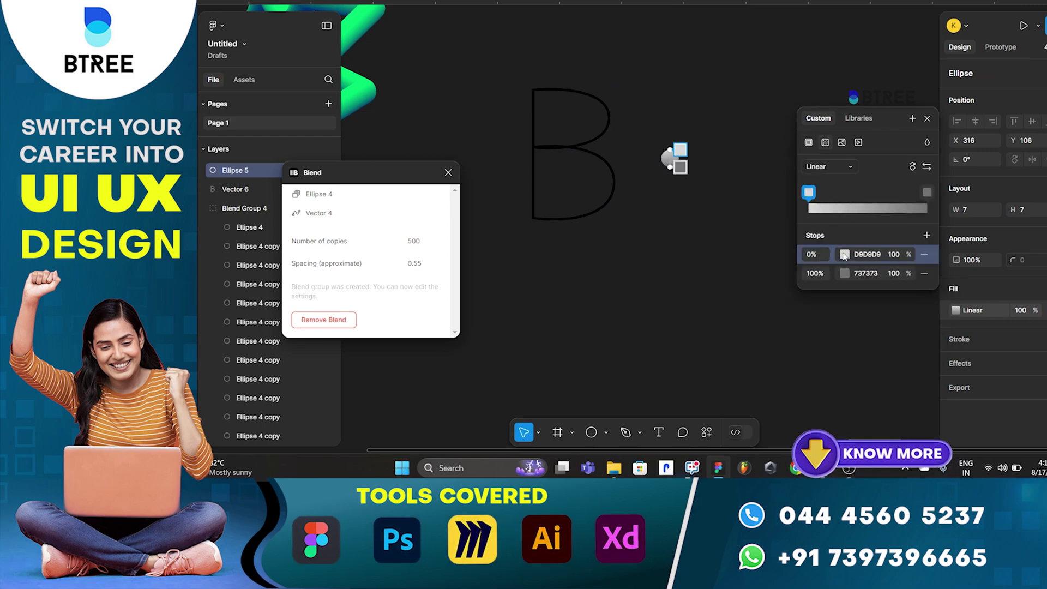
pyautogui.click(844, 254)
pyautogui.click(754, 394)
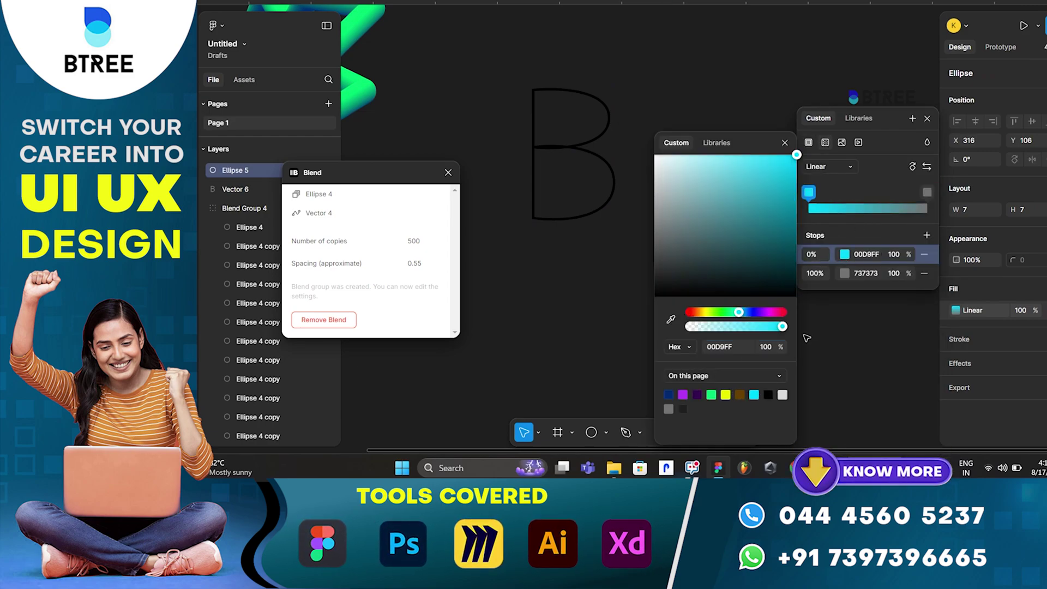
# Set the second gradient stop to dark teal 002A31 and select the circle with the B path
pyautogui.click(845, 273)
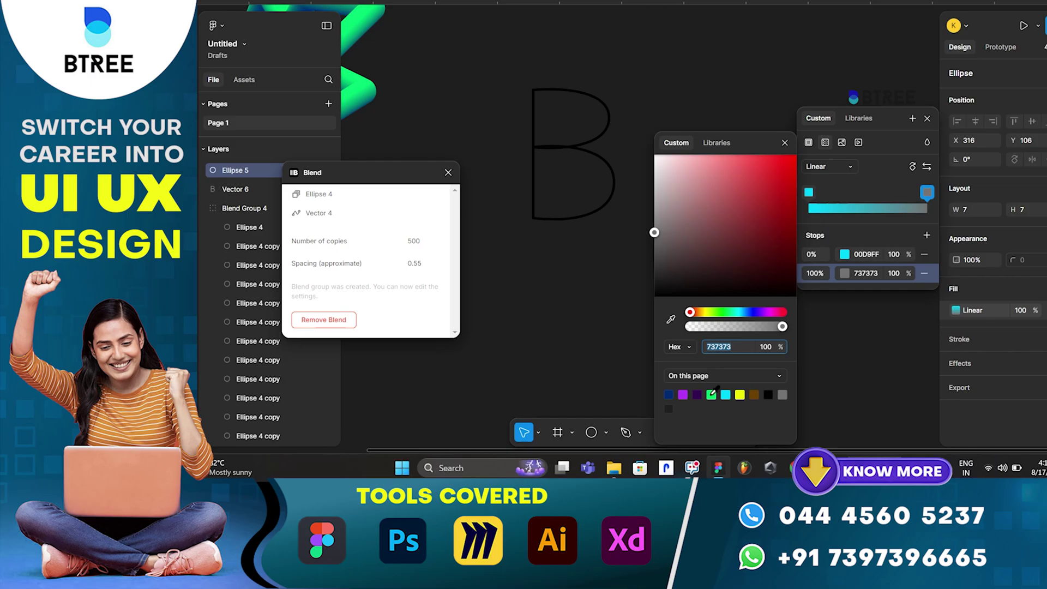
pyautogui.click(726, 394)
pyautogui.moveTo(784, 254); pyautogui.dragTo(788, 292)
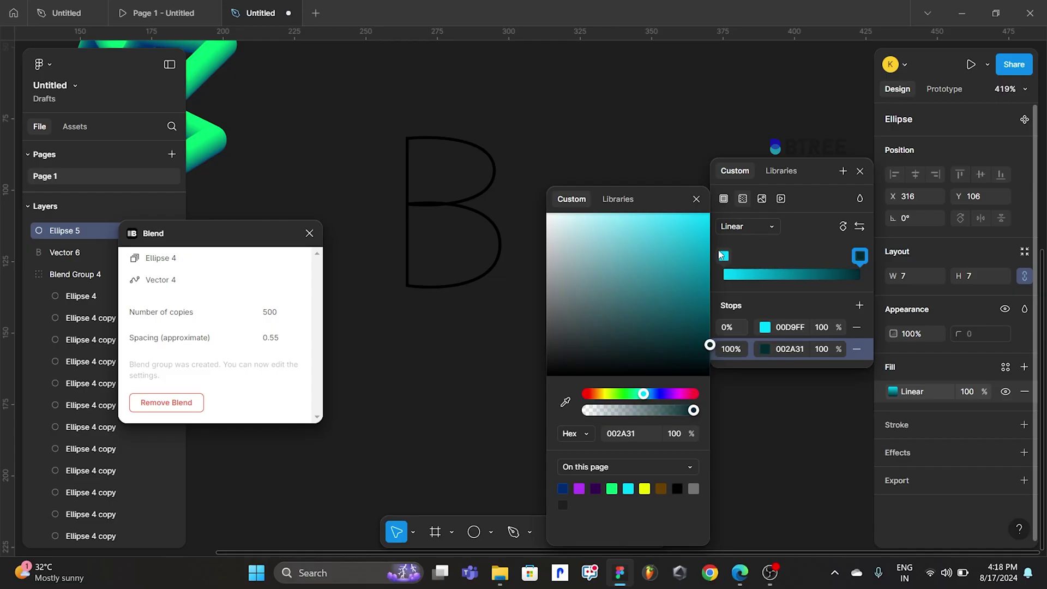
pyautogui.click(595, 264)
pyautogui.scroll(2, 595, 264)
pyautogui.click(664, 228)
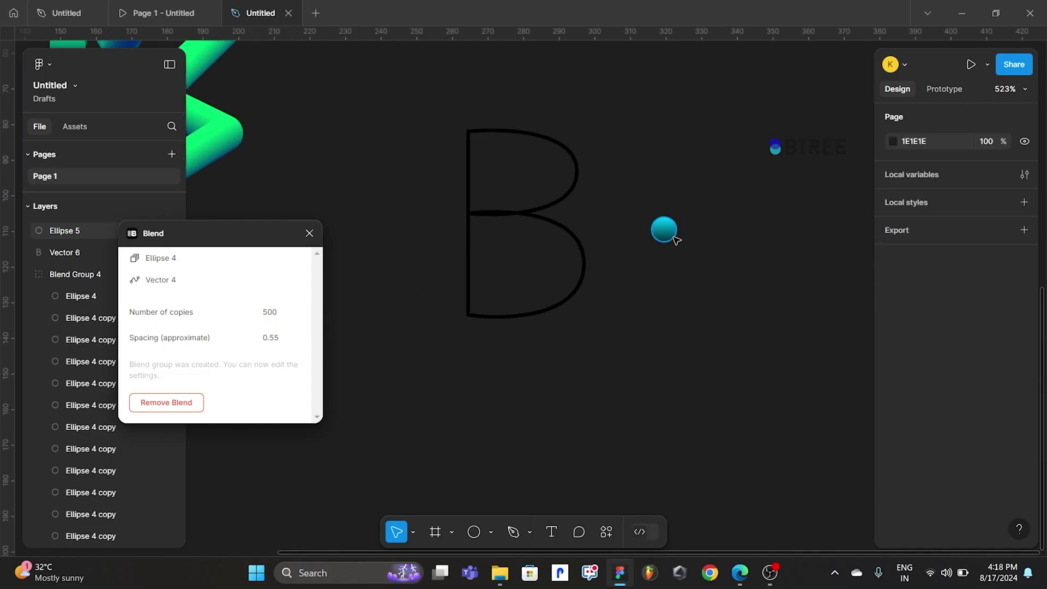
pyautogui.keyDown('shift'); pyautogui.click(586, 257); pyautogui.keyUp('shift')
# Blend the gradient circle along the B path with 500 copies, then close the Blend panel
pyautogui.click(606, 532)
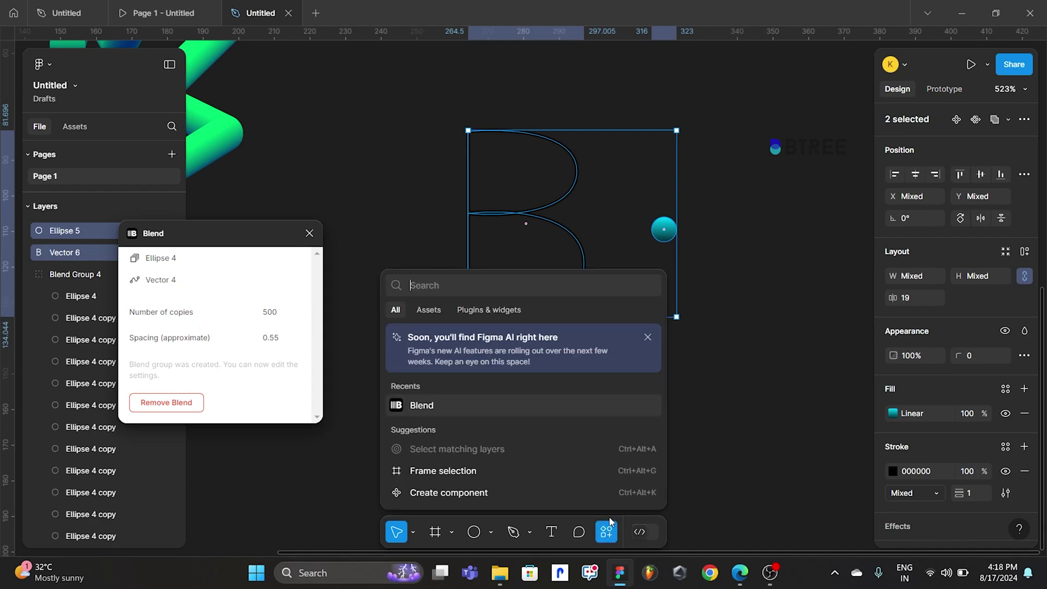
pyautogui.click(468, 404)
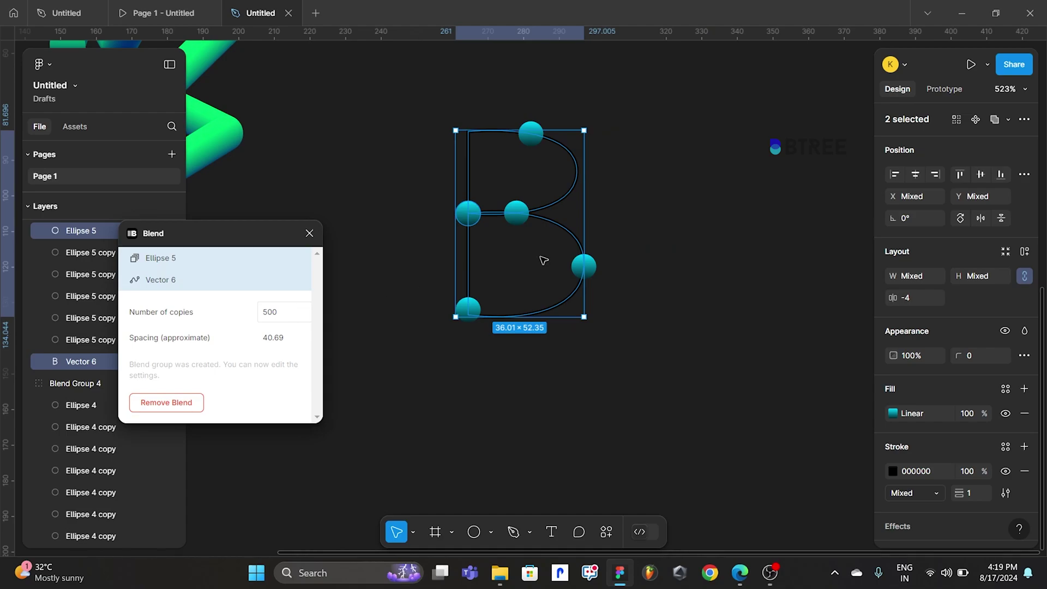
pyautogui.press('Return')
pyautogui.click(602, 240)
pyautogui.scroll(2, 563, 234)
pyautogui.scroll(1, 503, 217)
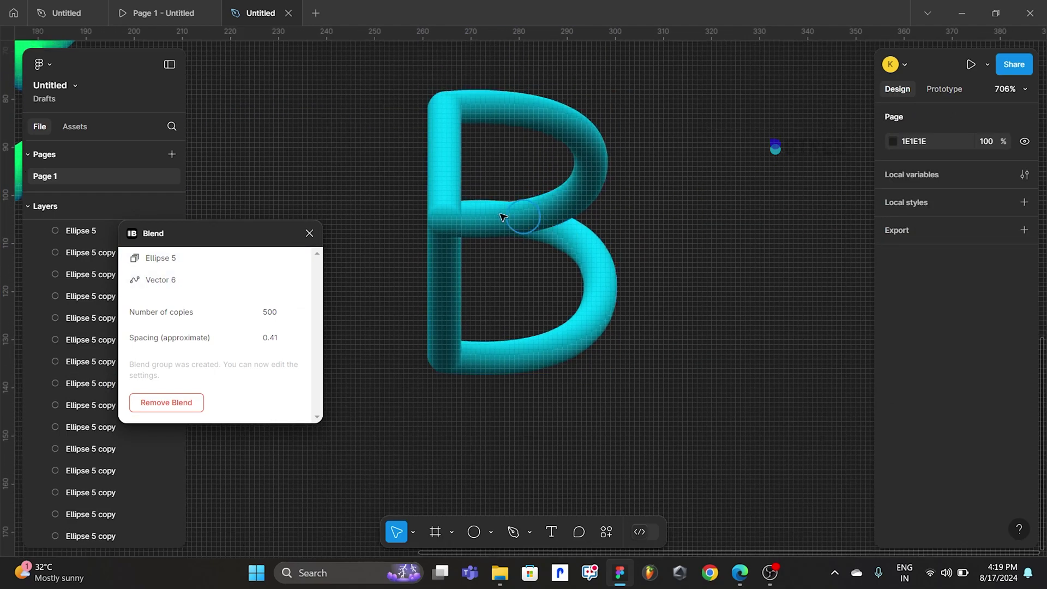
pyautogui.scroll(2, 503, 217)
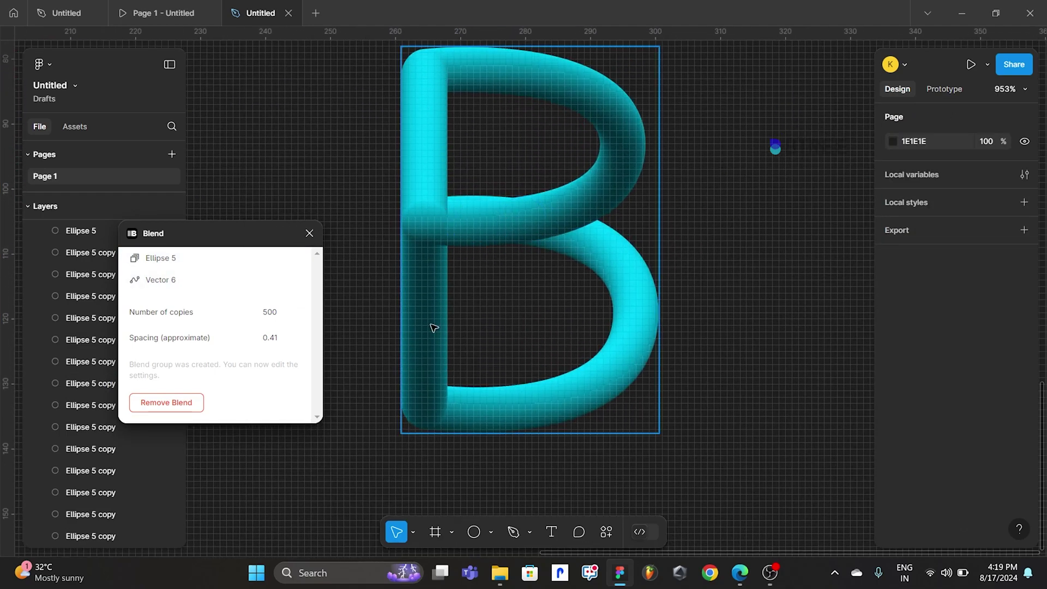
pyautogui.click(309, 233)
# Scale the B blend group up to about 71×107 and recentre it in view
pyautogui.scroll(-4, 370, 259)
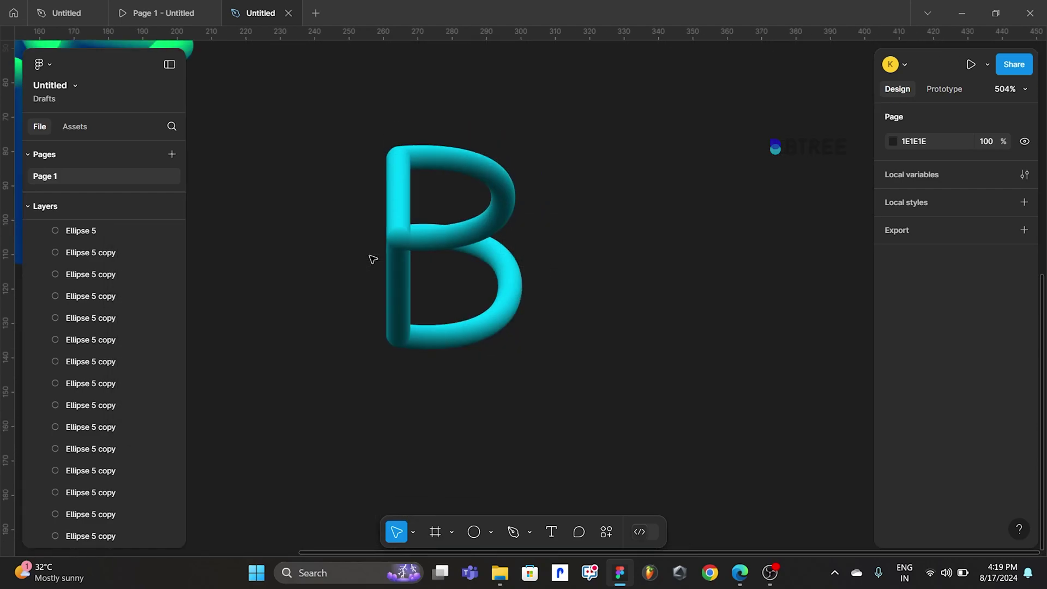
pyautogui.click(479, 259)
pyautogui.moveTo(522, 349); pyautogui.dragTo(632, 403)
pyautogui.scroll(-2, 704, 272)
pyautogui.scroll(-1, 704, 272)
pyautogui.press('Escape')
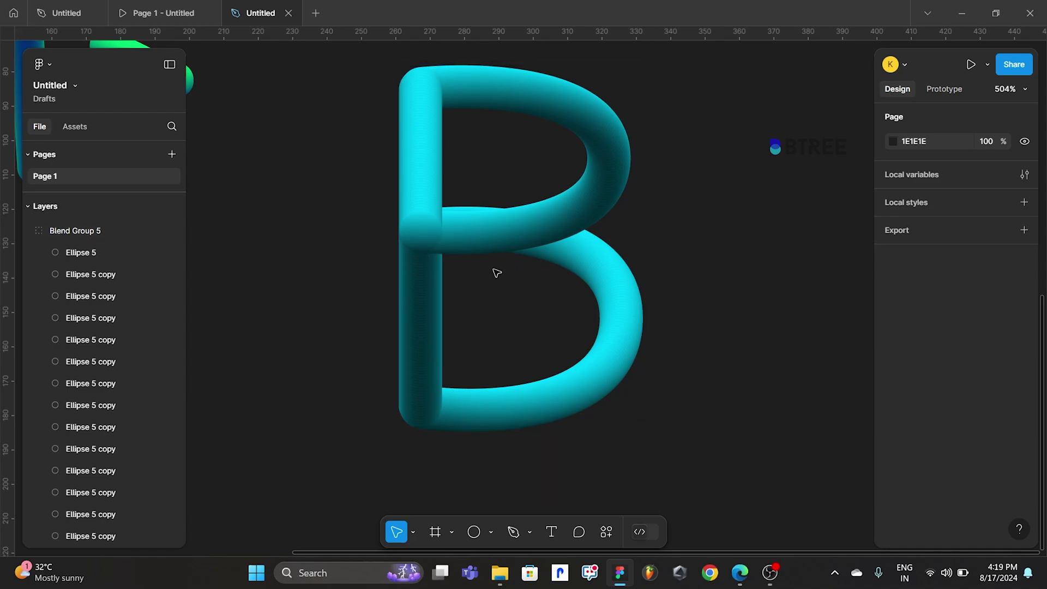
pyautogui.moveTo(661, 261); pyautogui.dragTo(602, 260)
pyautogui.scroll(-3, 603, 261)
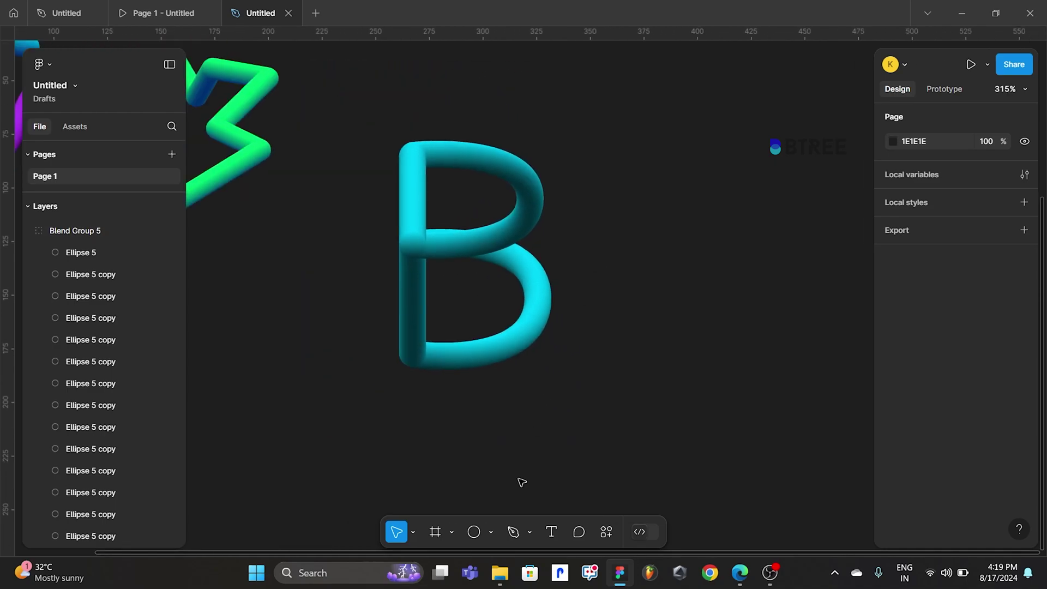
pyautogui.click(507, 334)
pyautogui.click(600, 431)
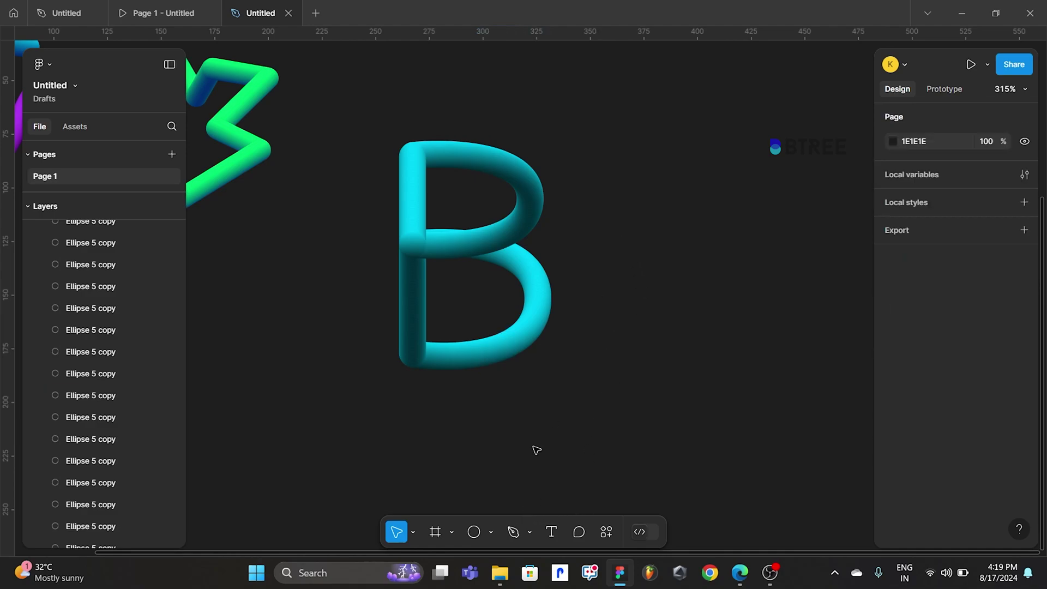
# Draw a 16×16 circle right of the B and make its fill a linear gradient
pyautogui.click(474, 532)
pyautogui.moveTo(613, 277); pyautogui.dragTo(648, 312)
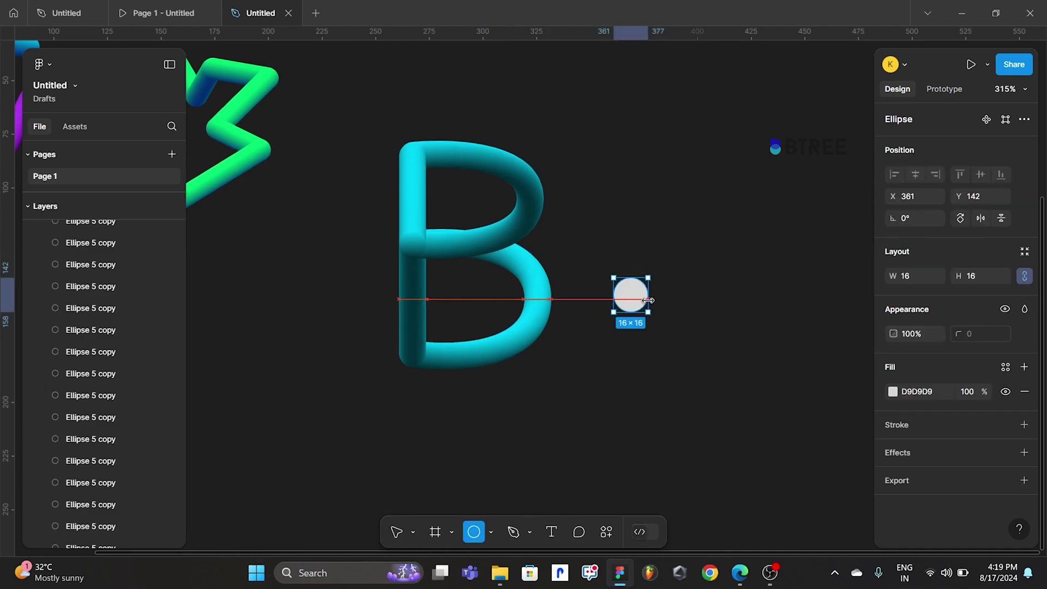
pyautogui.click(893, 392)
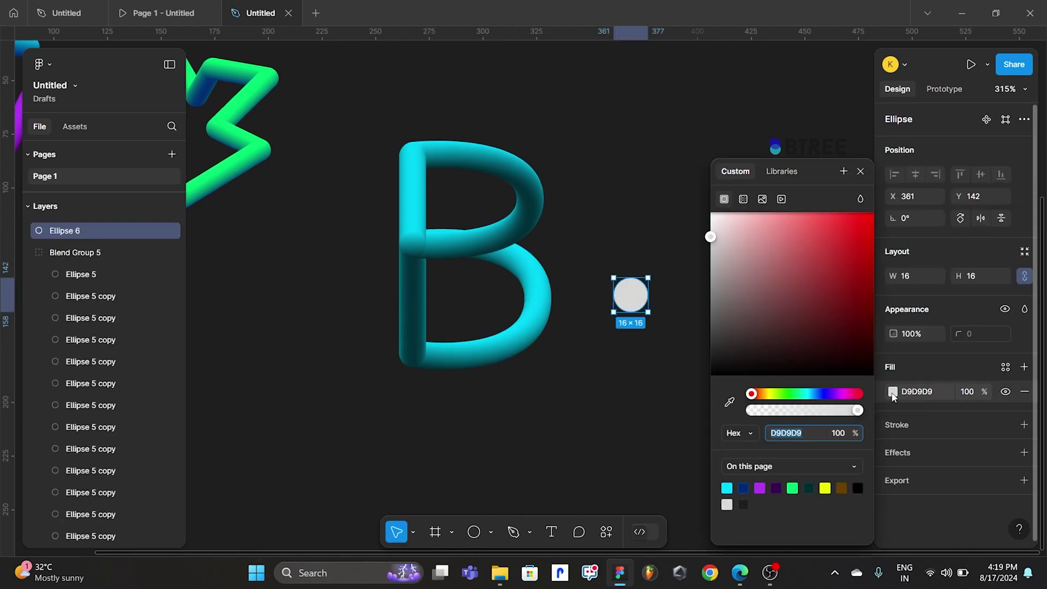
pyautogui.click(743, 199)
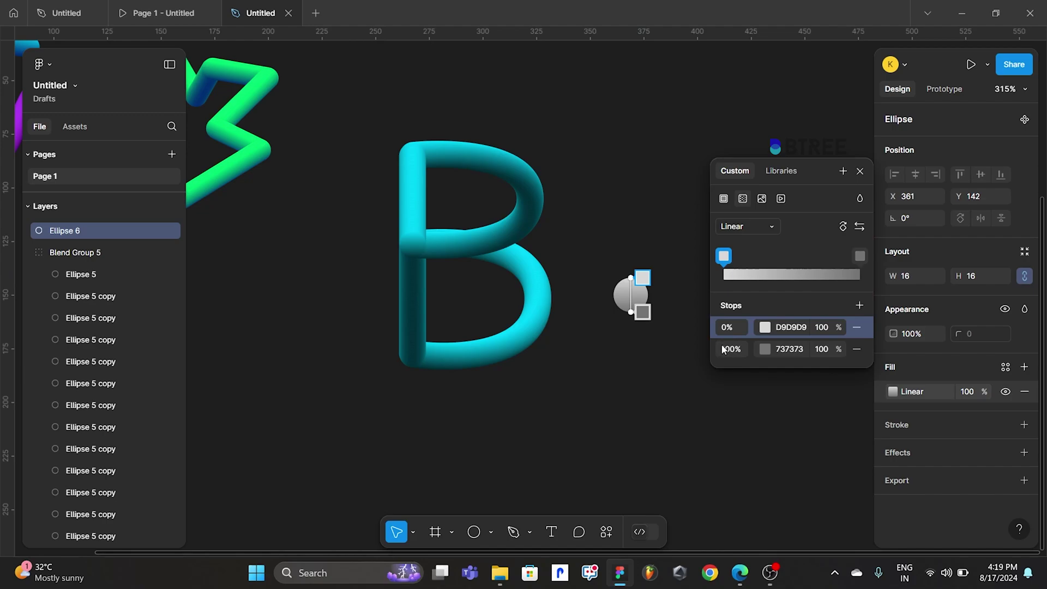
# Colour the gradient stops 00D9FF and 002A73, then move the circle beside the B's bottom
pyautogui.click(765, 328)
pyautogui.click(562, 488)
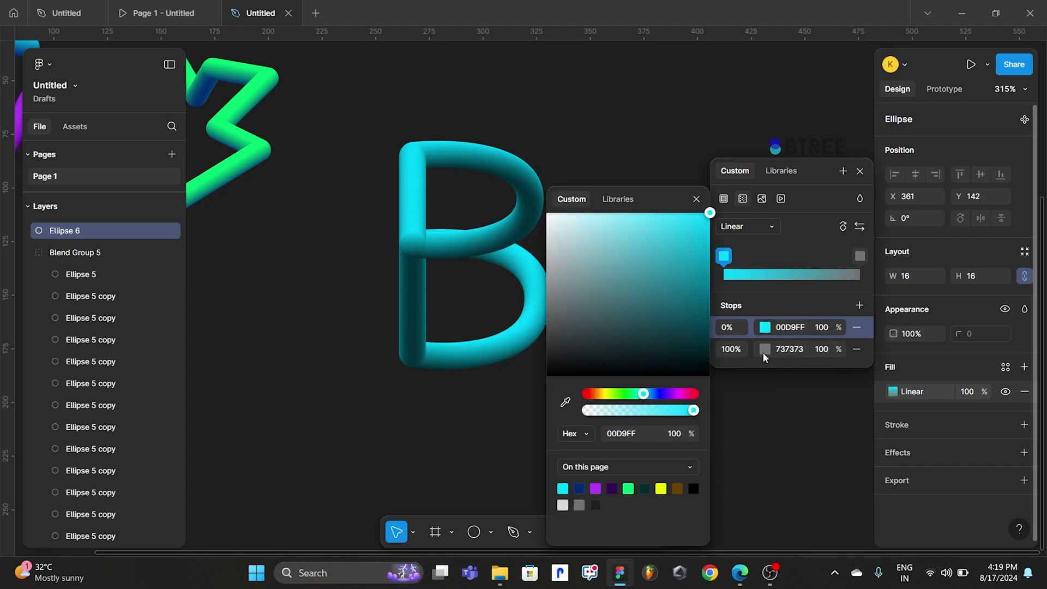
pyautogui.click(764, 349)
pyautogui.click(579, 488)
pyautogui.press('Escape')
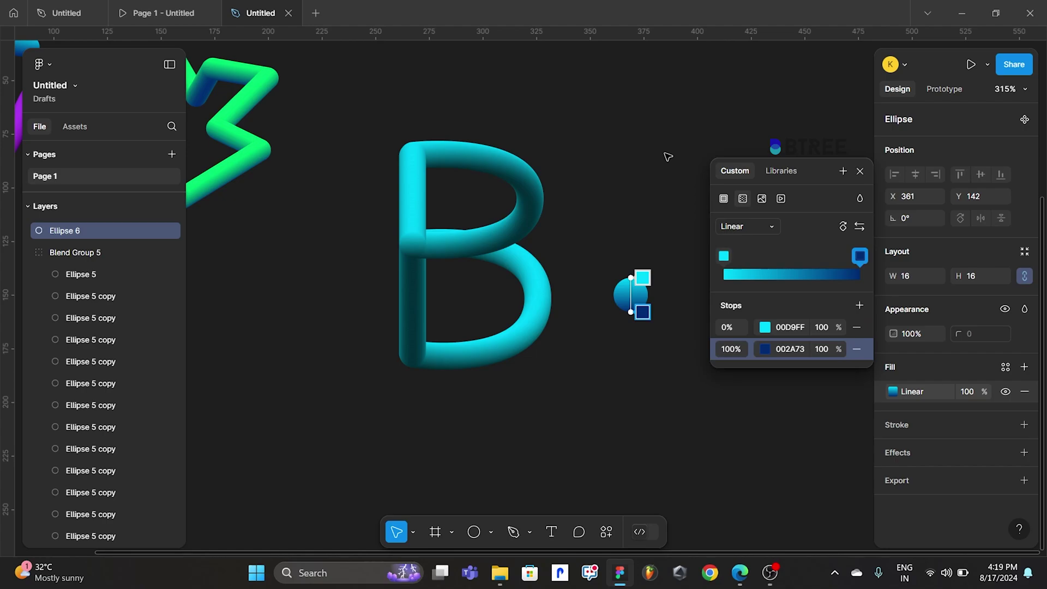
pyautogui.press('Escape')
pyautogui.moveTo(630, 294); pyautogui.dragTo(586, 367)
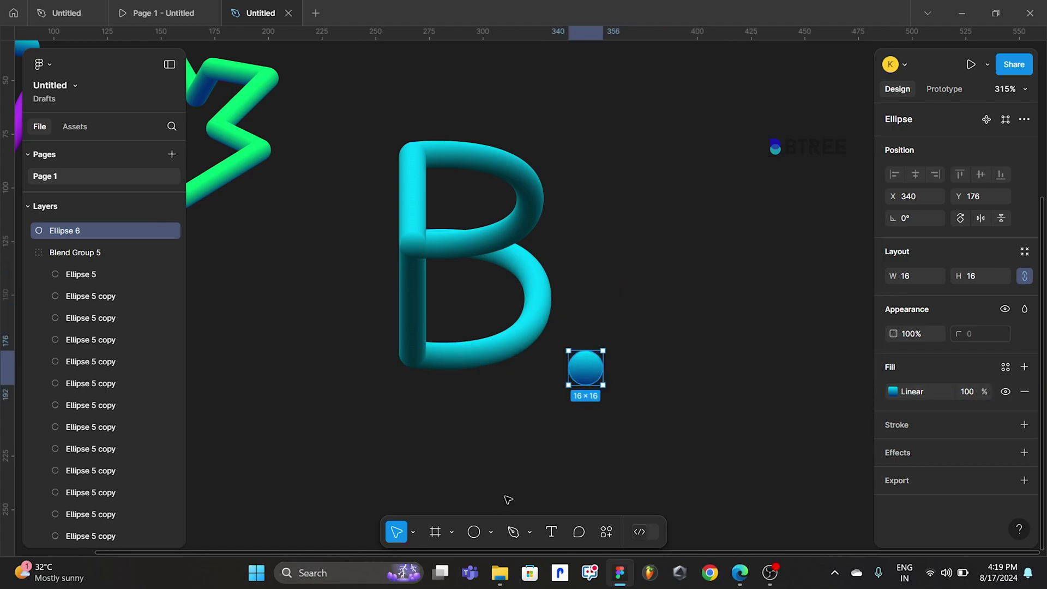
# Pen-draw a closed, larger letter-B outline right of Ellipse 6, then select both
pyautogui.click(514, 532)
pyautogui.moveTo(691, 166); pyautogui.dragTo(722, 166)
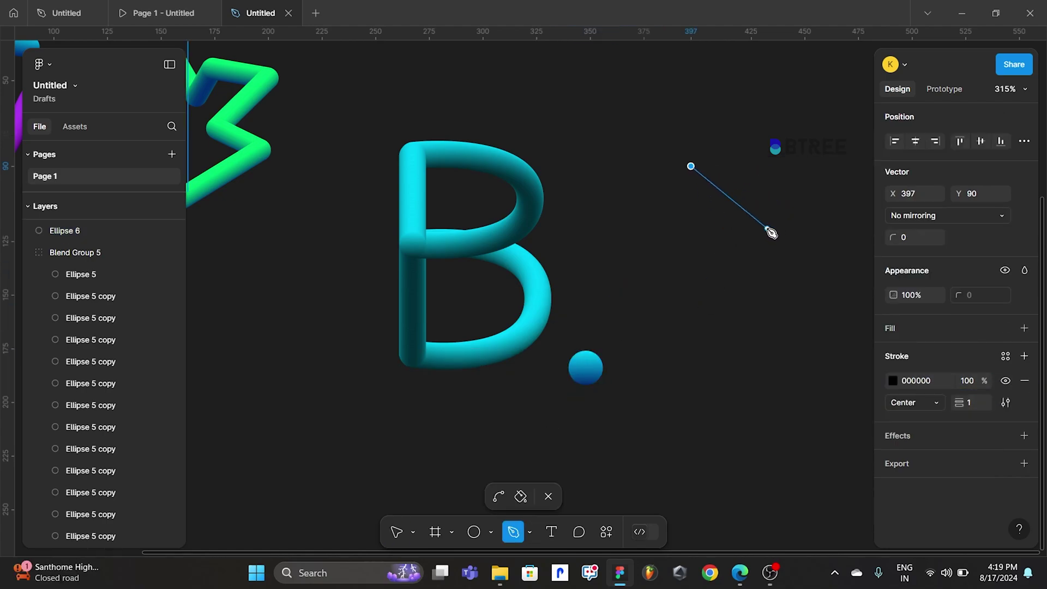
pyautogui.moveTo(774, 218); pyautogui.dragTo(768, 274)
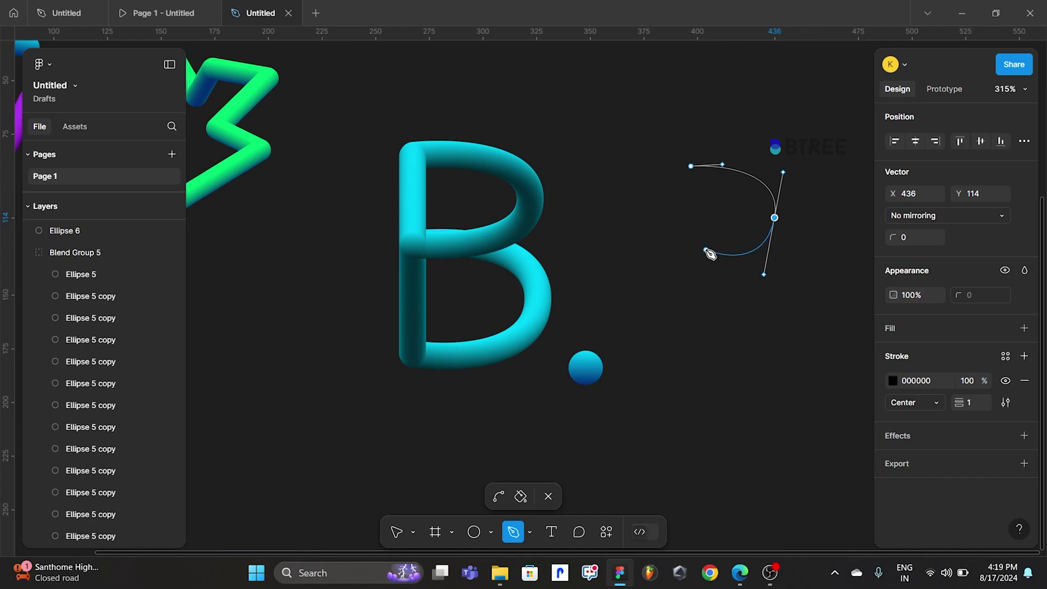
pyautogui.click(692, 256)
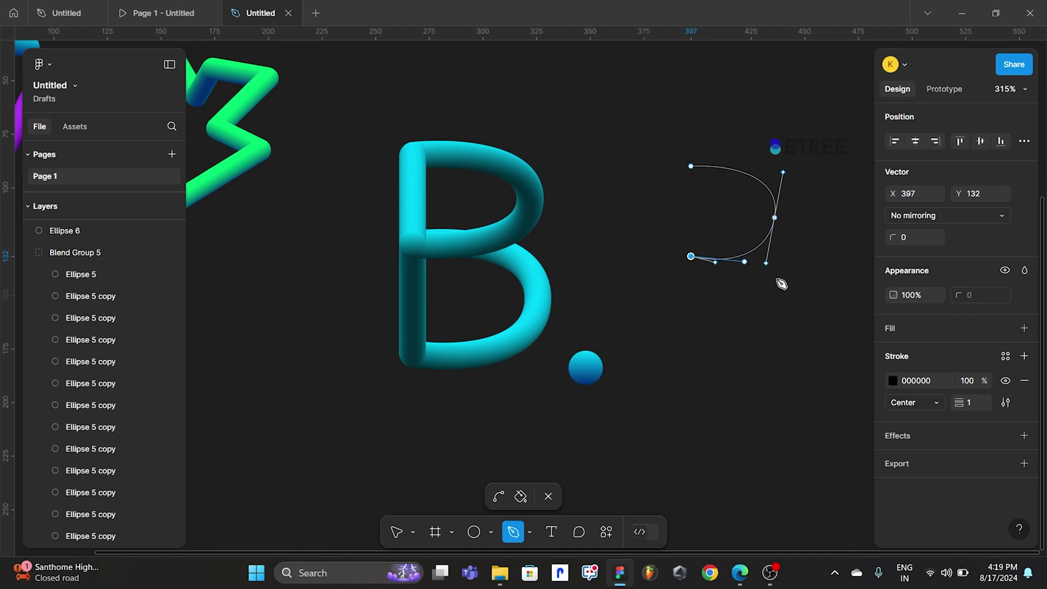
pyautogui.moveTo(765, 309); pyautogui.dragTo(763, 355)
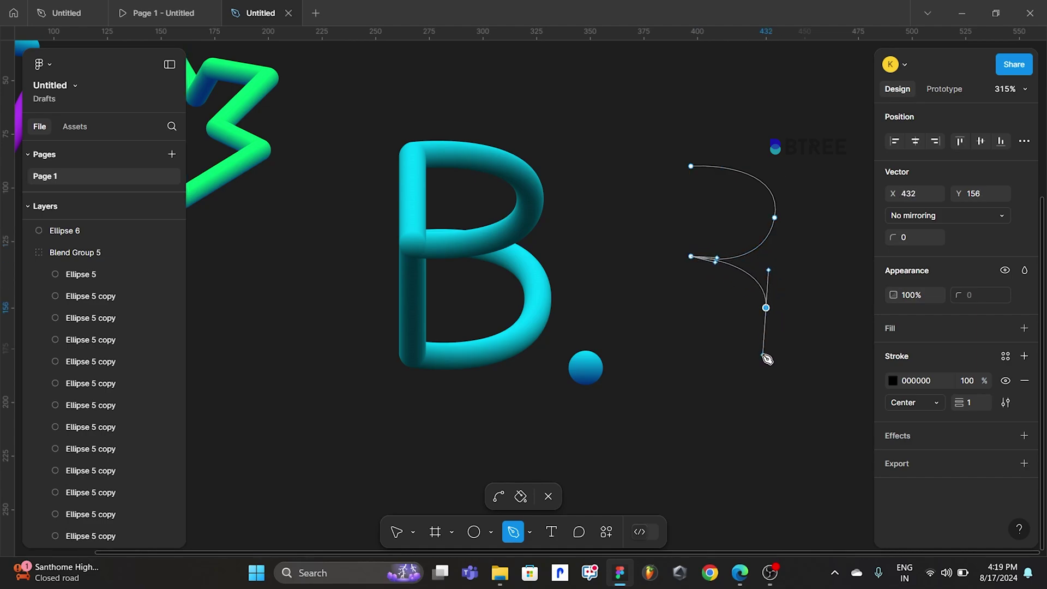
pyautogui.click(691, 346)
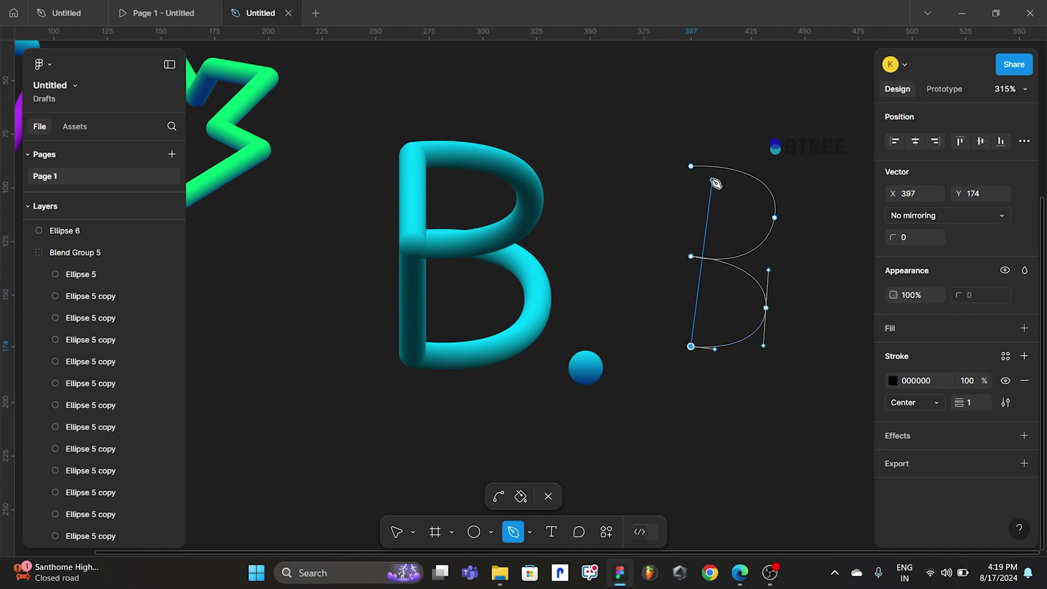
pyautogui.click(691, 166)
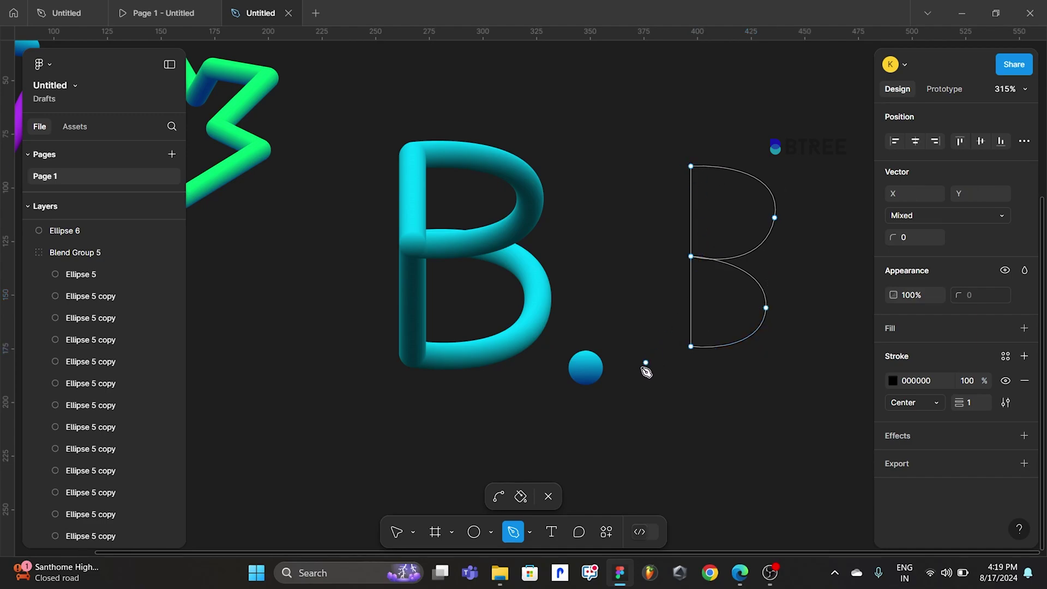
pyautogui.click(547, 499)
pyautogui.keyDown('shift'); pyautogui.click(579, 370); pyautogui.keyUp('shift')
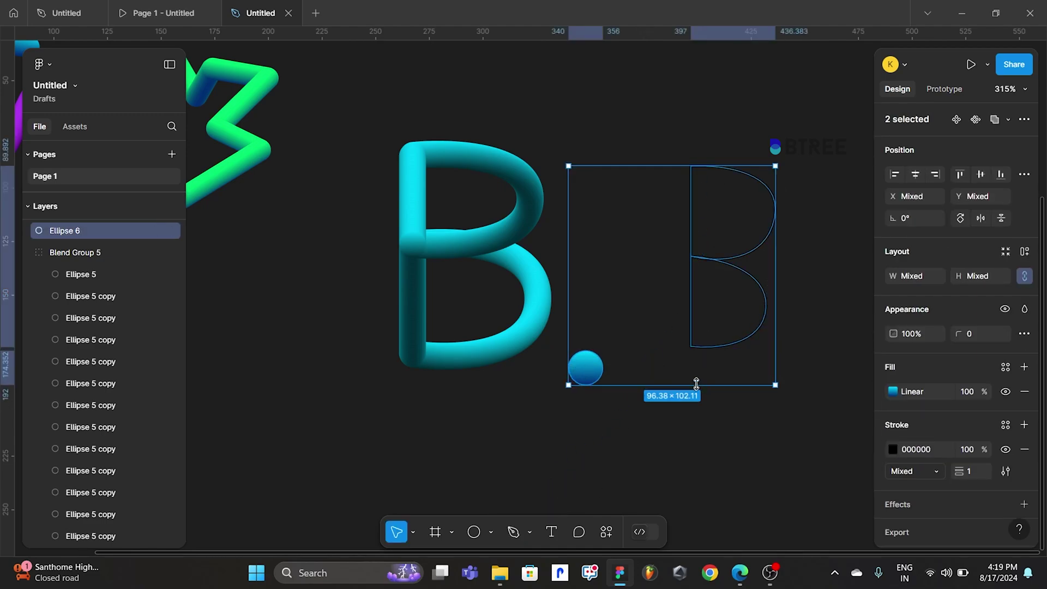
# Blend Ellipse 6 along the B path Vector 7 with 500 copies
pyautogui.hotkey('ctrl', 'k')
pyautogui.click(507, 412)
pyautogui.write('500')
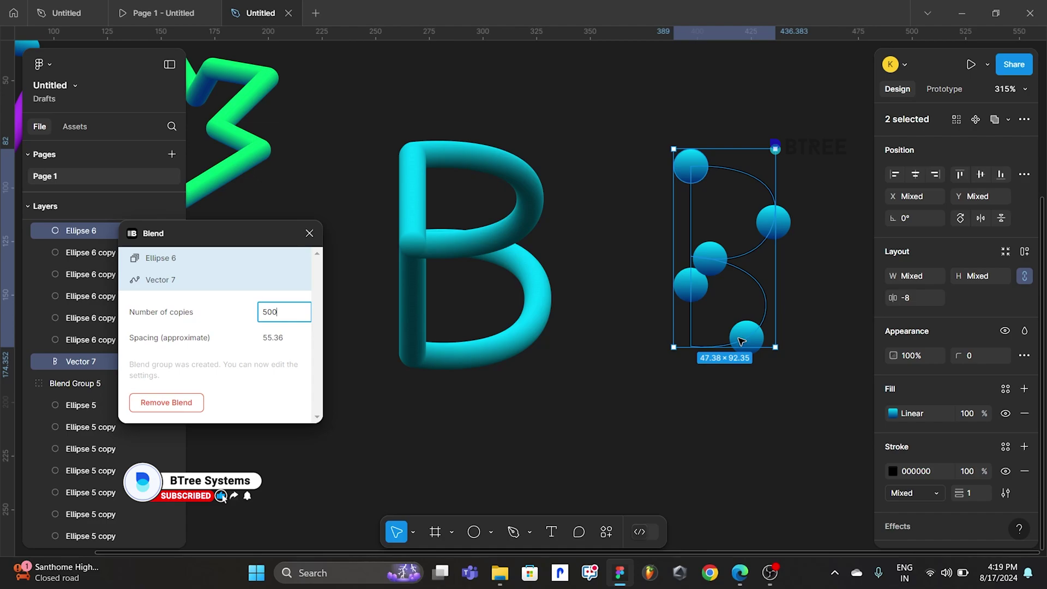
pyautogui.press('Return')
pyautogui.click(720, 398)
pyautogui.scroll(2, 680, 264)
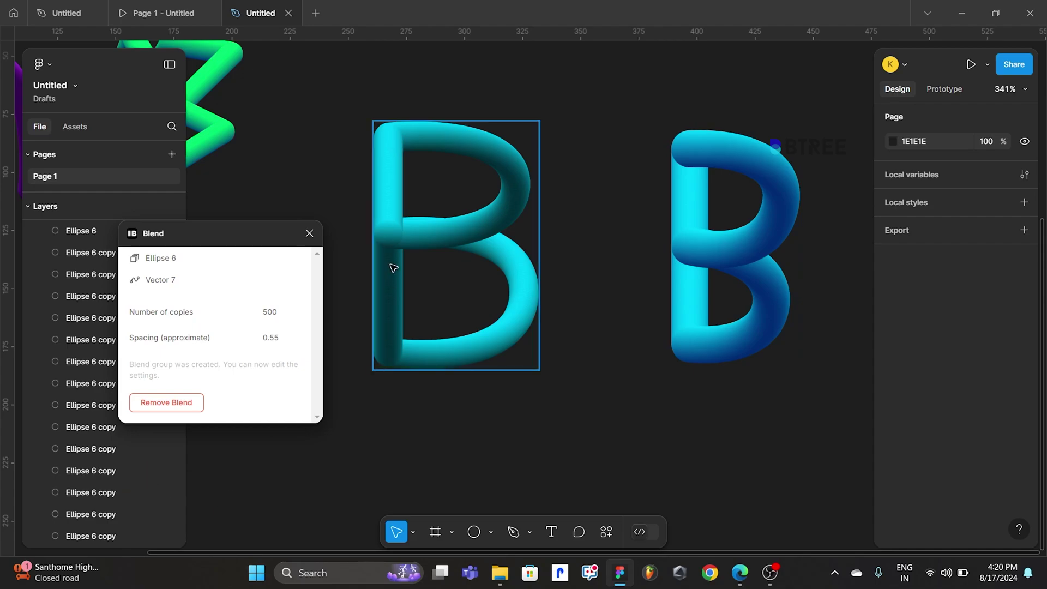
# Close the Blend panel and pan around the canvas to review all six tube shapes
pyautogui.click(310, 233)
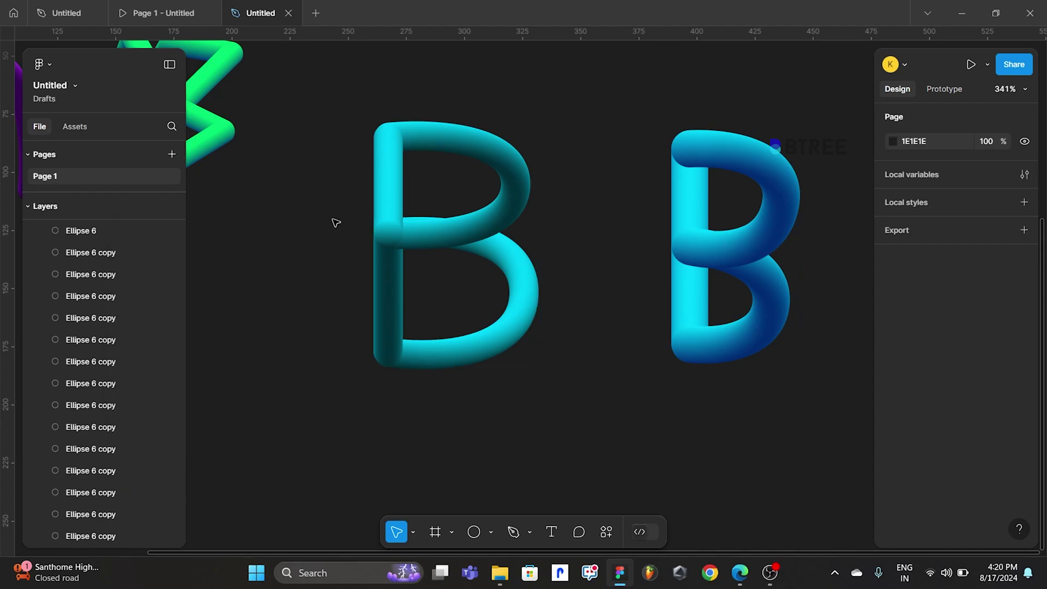
pyautogui.scroll(-2, 365, 222)
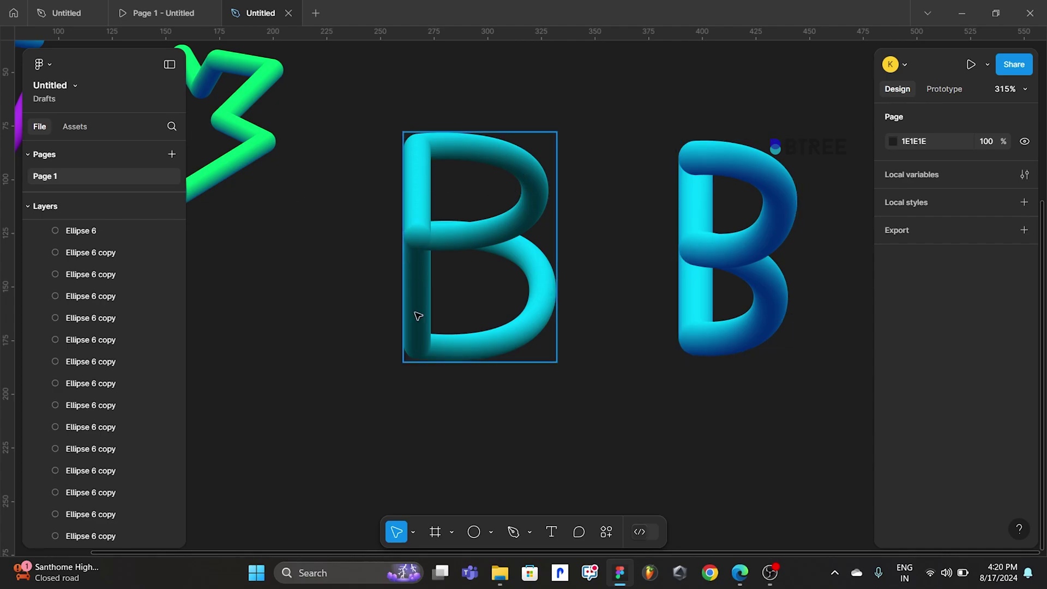
pyautogui.scroll(-2, 396, 145)
pyautogui.scroll(-3, 381, 152)
pyautogui.moveTo(381, 161)
pyautogui.mouseDown()
pyautogui.moveTo(486, 206)
pyautogui.moveTo(486, 300)
pyautogui.mouseUp()
pyautogui.scroll(-2, 483, 281)
pyautogui.scroll(-1, 490, 303)
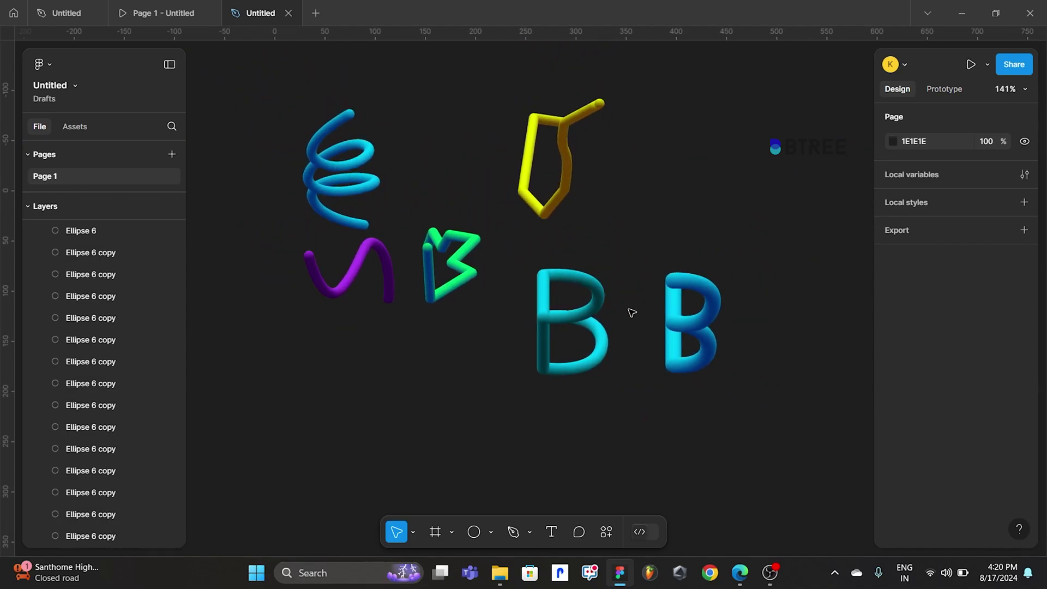
pyautogui.scroll(5, 631, 312)
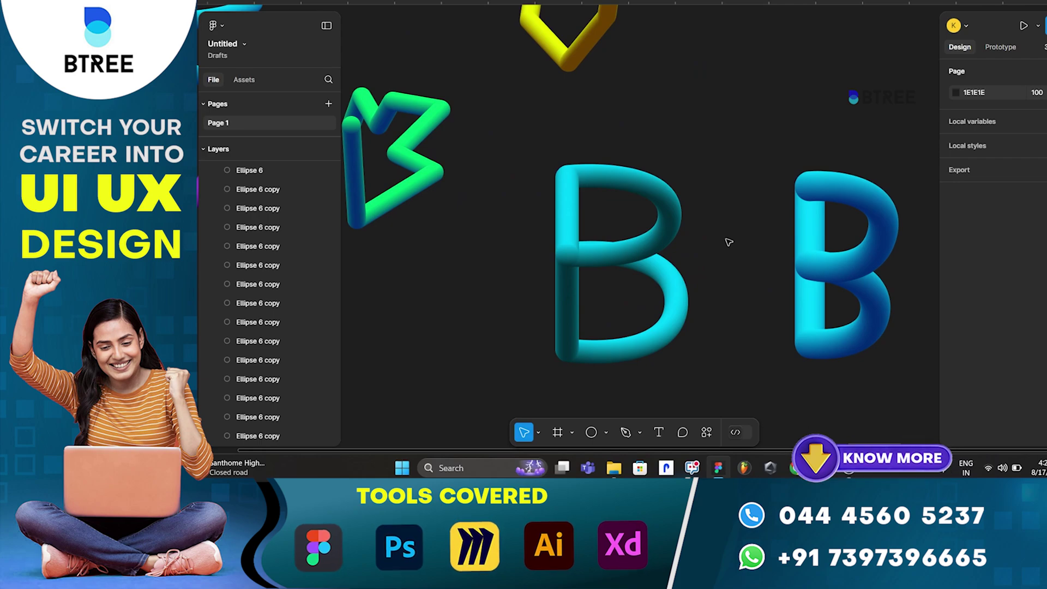
pyautogui.scroll(-2, 627, 306)
pyautogui.scroll(-3, 614, 283)
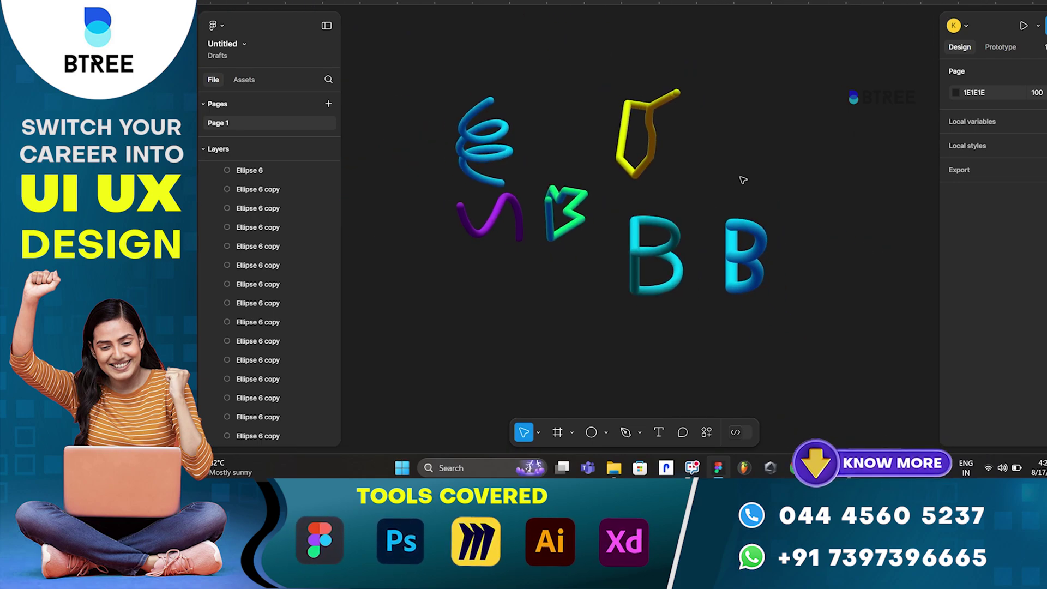
pyautogui.scroll(3, 738, 178)
pyautogui.scroll(1, 633, 178)
# Reset the zoom to 100% and pick the Line tool from the shape tools
pyautogui.hotkey('shift', '0')
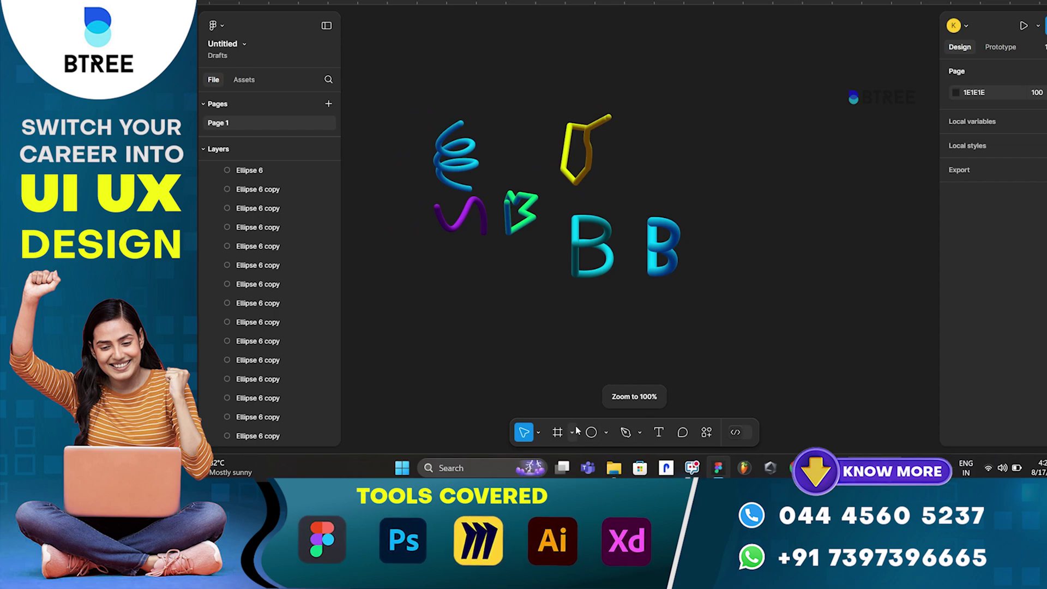
pyautogui.click(604, 432)
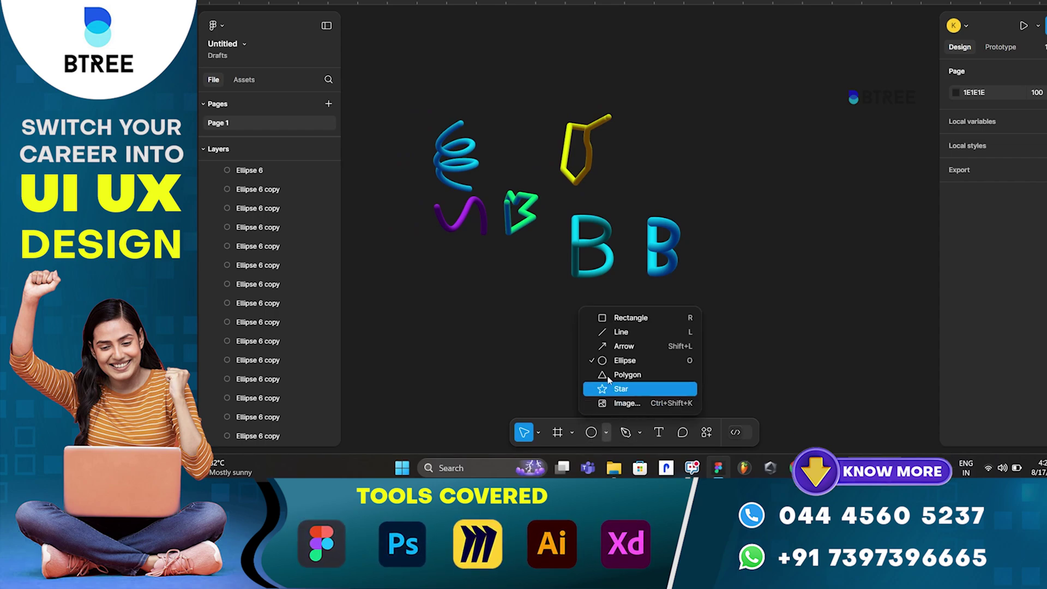
pyautogui.click(633, 328)
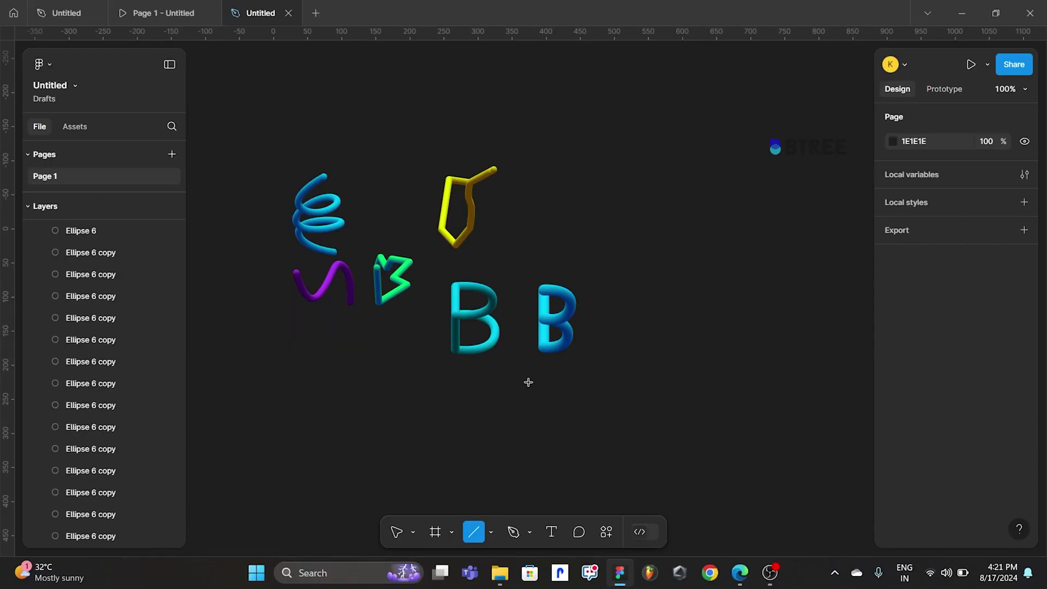
# Draw a 366-wide horizontal line below the B letters and duplicate it 59 below
pyautogui.scroll(-4, 528, 383)
pyautogui.hscroll(-2, 528, 382)
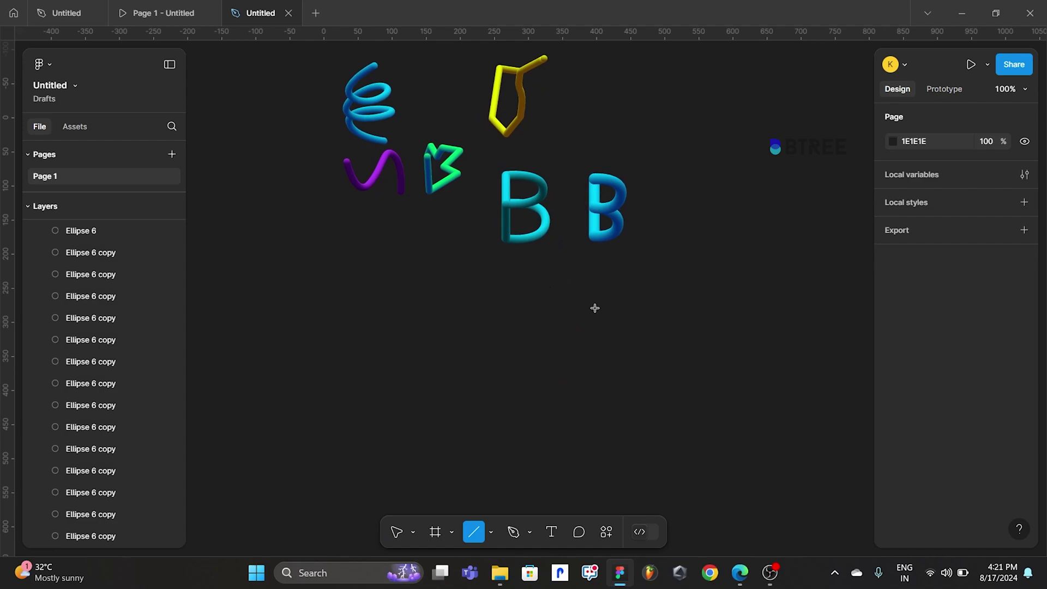
pyautogui.moveTo(476, 300); pyautogui.dragTo(726, 300)
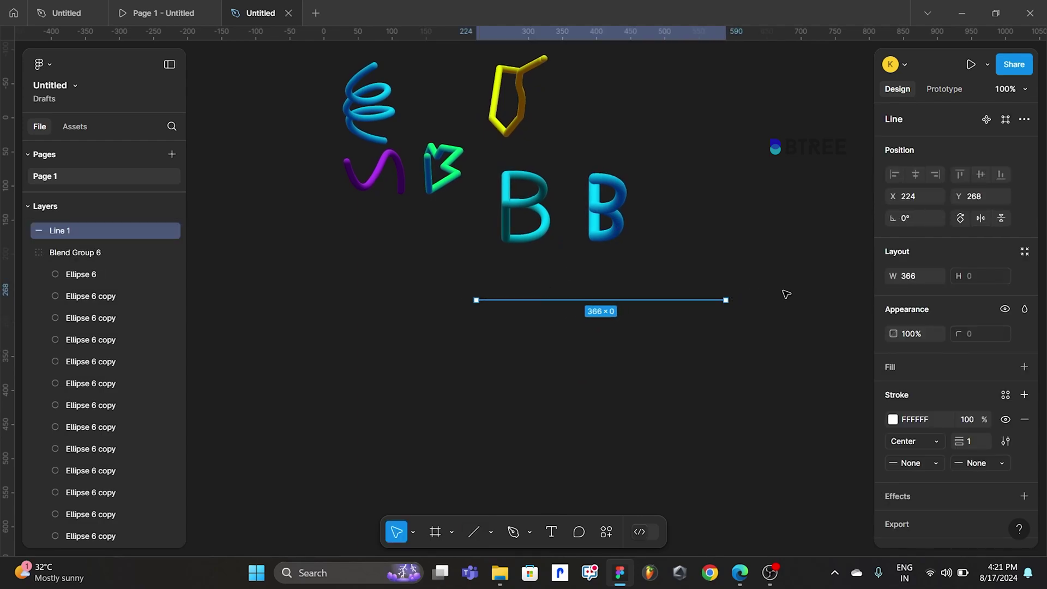
pyautogui.moveTo(652, 300); pyautogui.dragTo(652, 341)
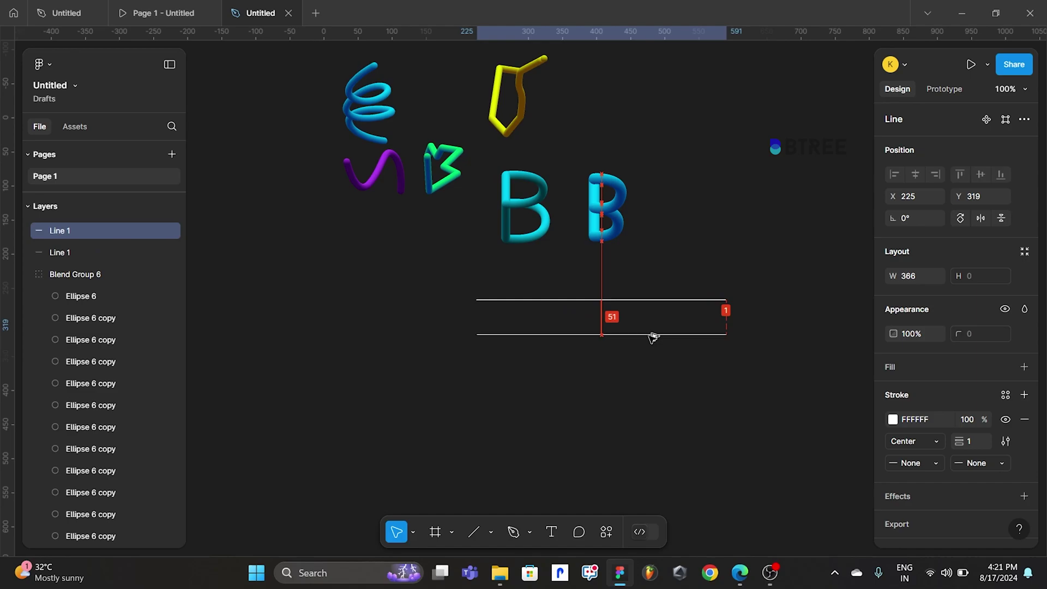
pyautogui.click(424, 382)
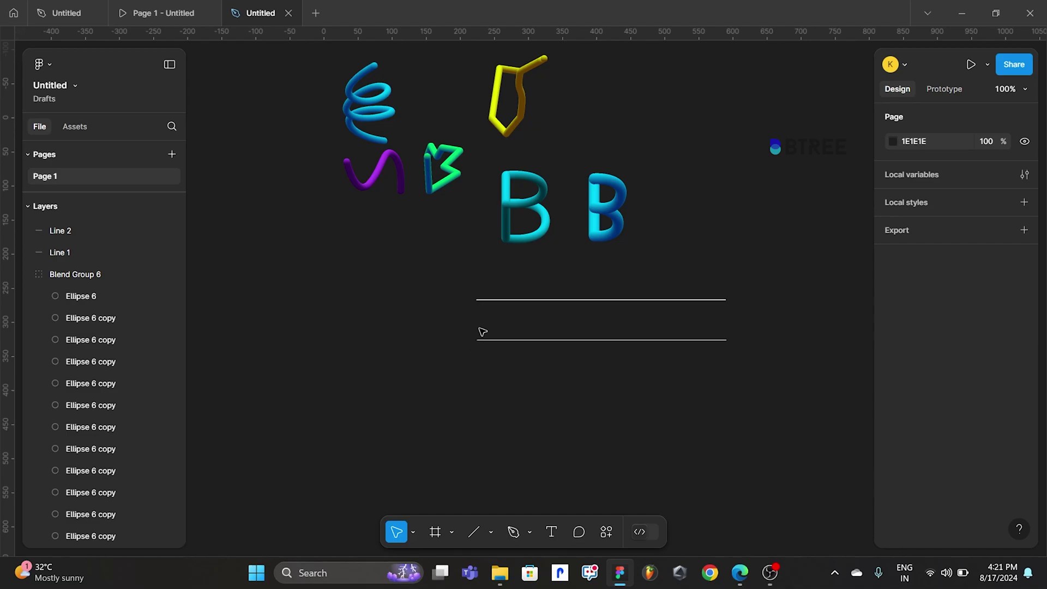
# Select both guide lines and move them further down the page
pyautogui.scroll(2, 491, 321)
pyautogui.scroll(2, 416, 303)
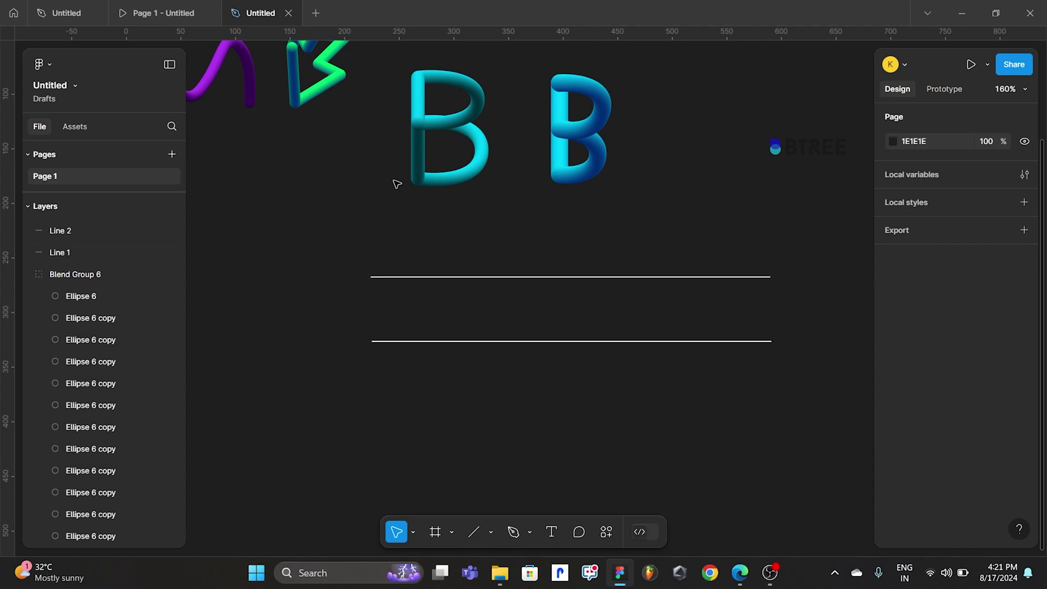
pyautogui.moveTo(362, 252); pyautogui.dragTo(665, 424)
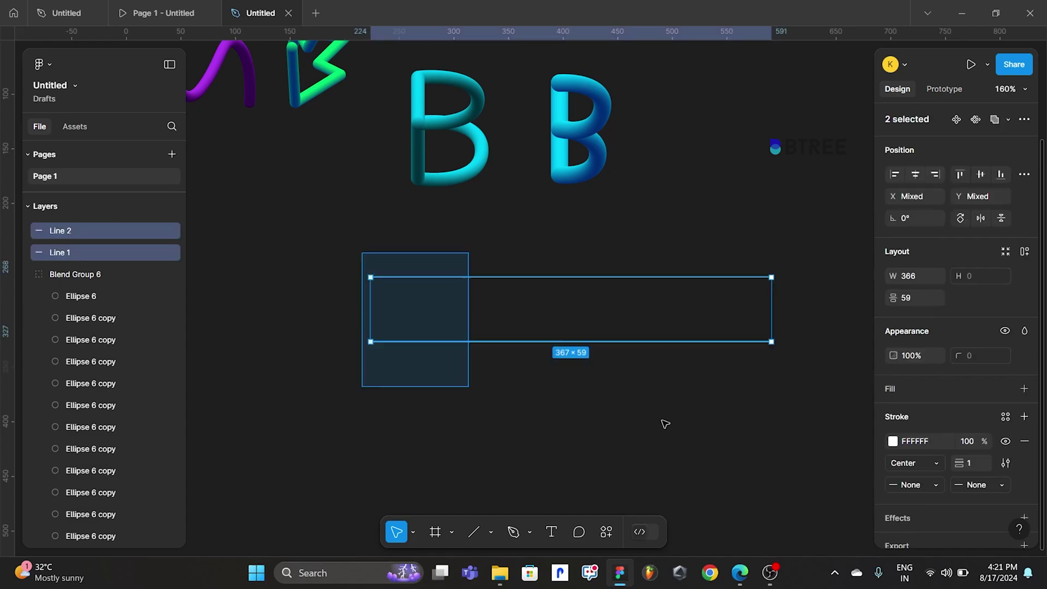
pyautogui.moveTo(666, 336); pyautogui.dragTo(665, 413)
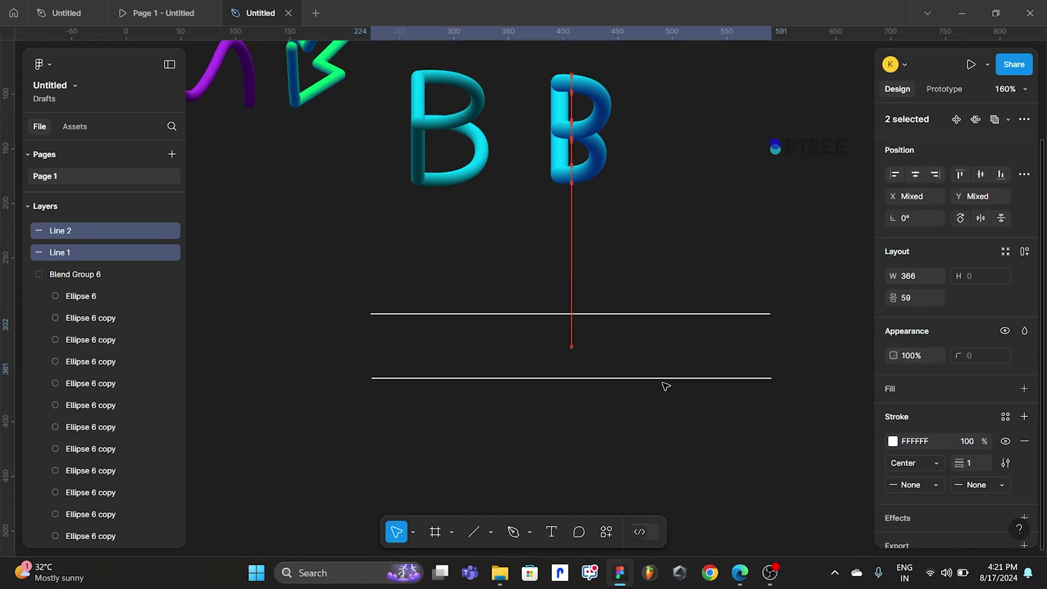
pyautogui.click(690, 281)
pyautogui.click(512, 533)
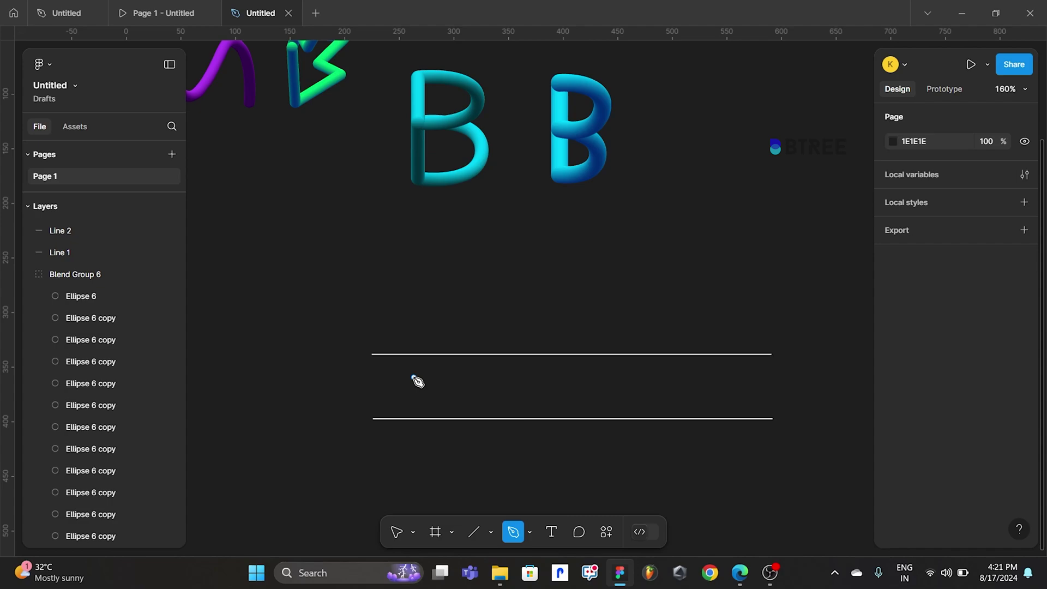
# Make a first attempt at a curved U path between the guides, then undo it
pyautogui.keyDown('ctrl'); pyautogui.scroll(5, 418, 381); pyautogui.keyUp('ctrl')
pyautogui.click(412, 334)
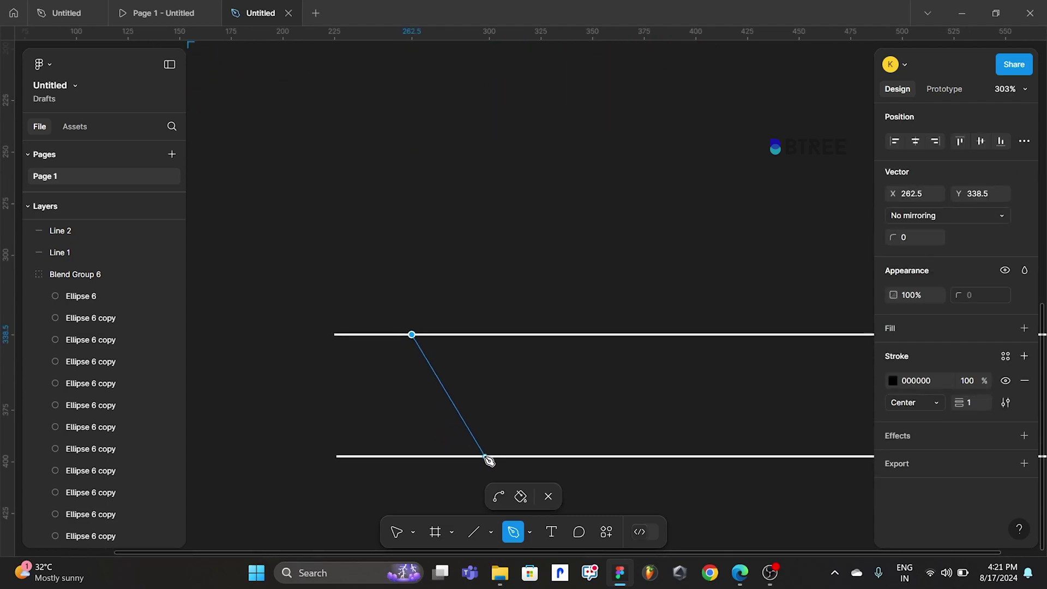
pyautogui.moveTo(483, 456); pyautogui.dragTo(585, 460)
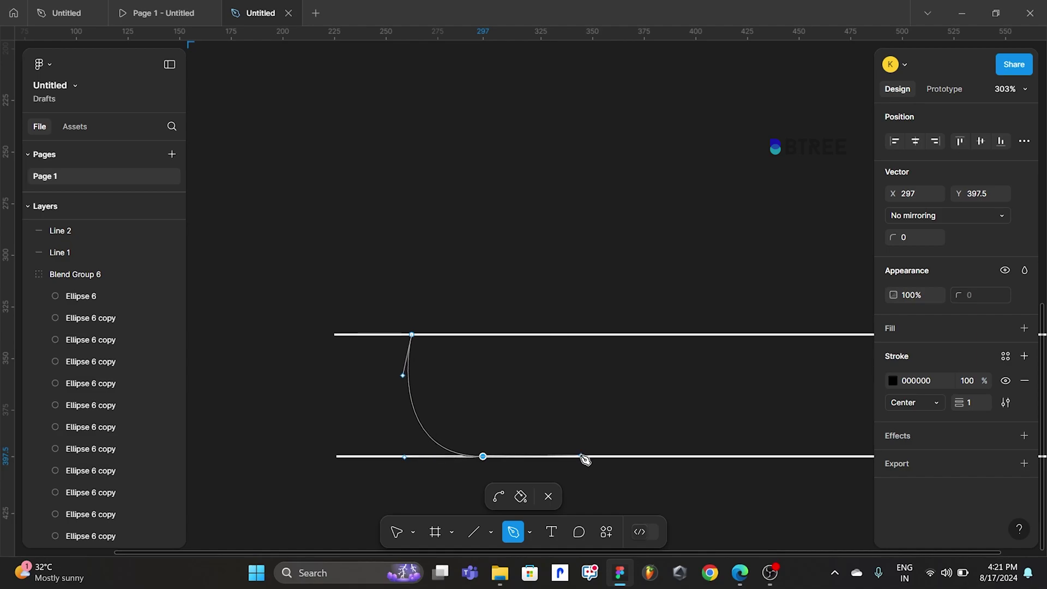
pyautogui.hotkey('ctrl', 'z')
pyautogui.click(441, 456)
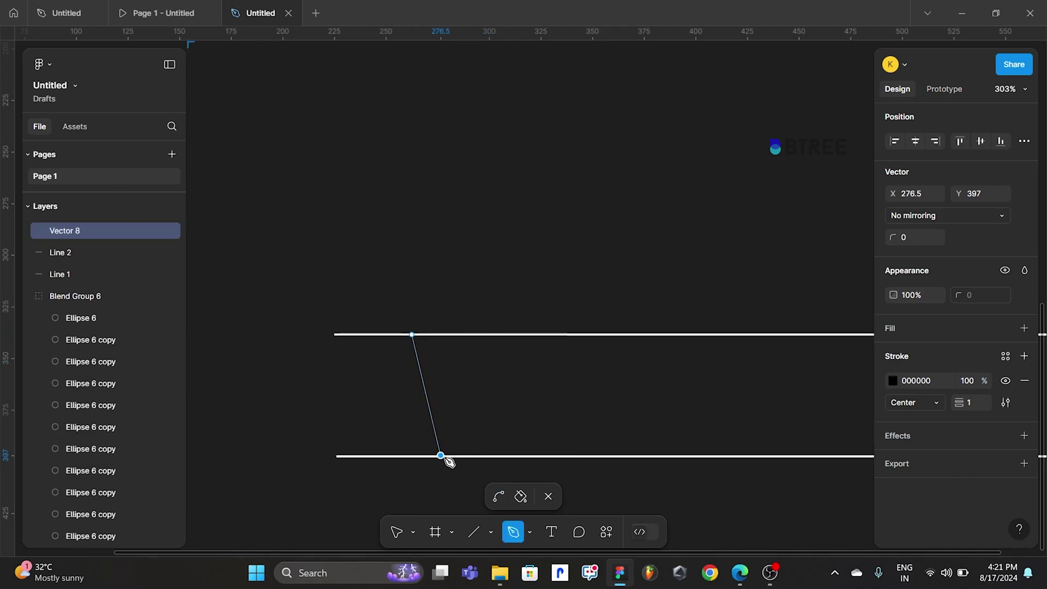
pyautogui.moveTo(448, 461); pyautogui.dragTo(585, 453)
pyautogui.hotkey('ctrl', 'z')
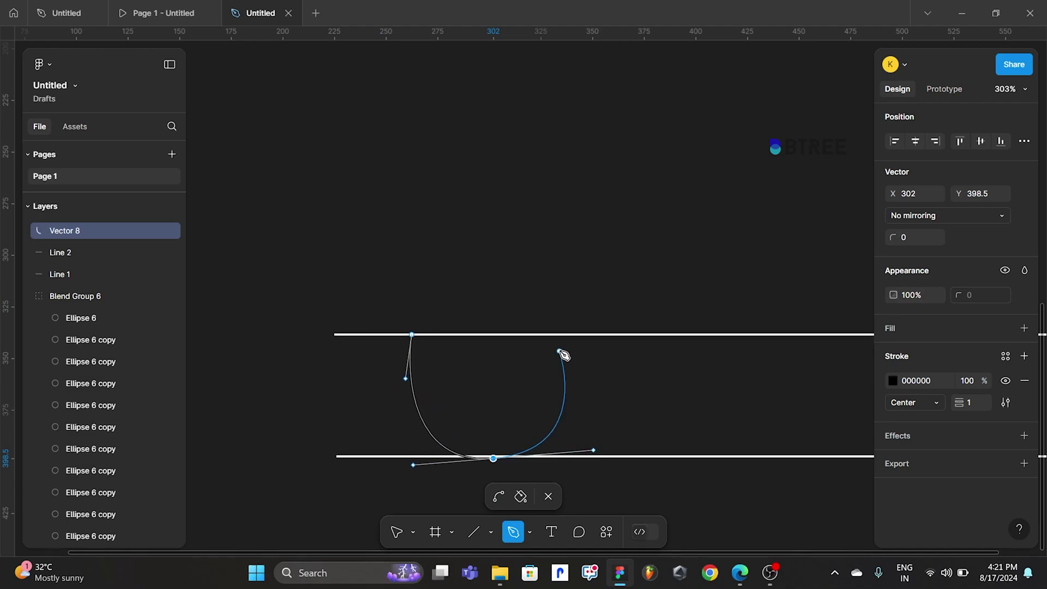
pyautogui.hotkey('ctrl', 'z')
pyautogui.hotkey('ctrl', 'z')
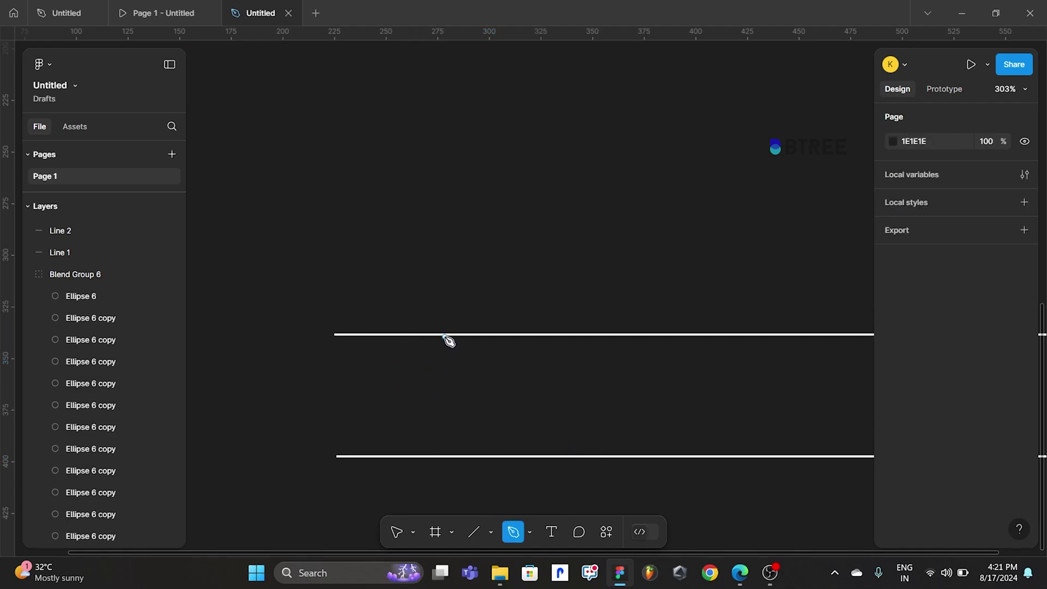
# Pen-draw a rounded 42.2 × 57.5 U from the top guide to the bottom and back
pyautogui.click(444, 336)
pyautogui.click(472, 455)
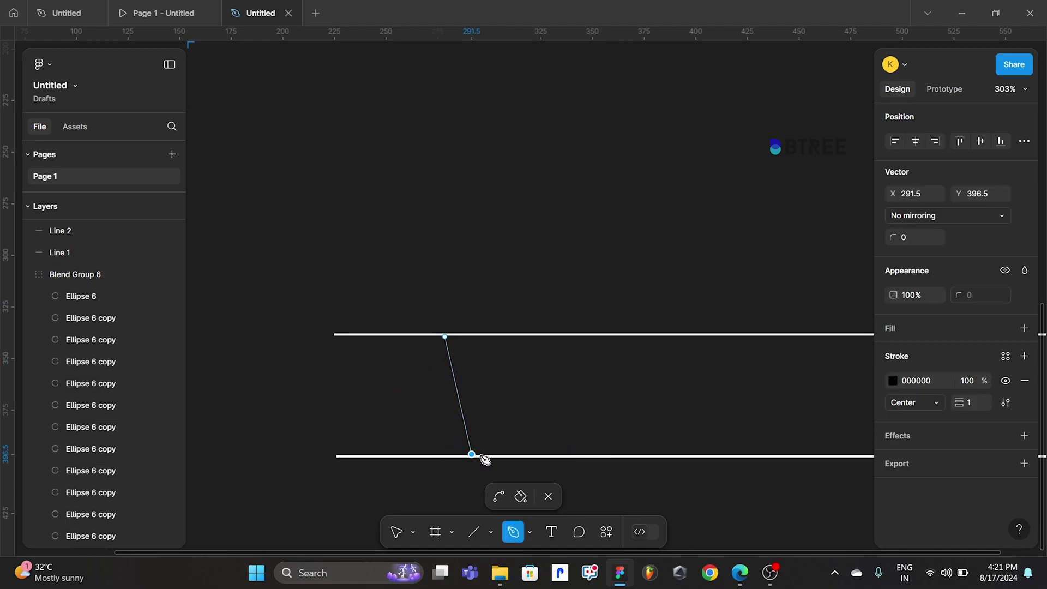
pyautogui.moveTo(481, 455); pyautogui.dragTo(526, 456)
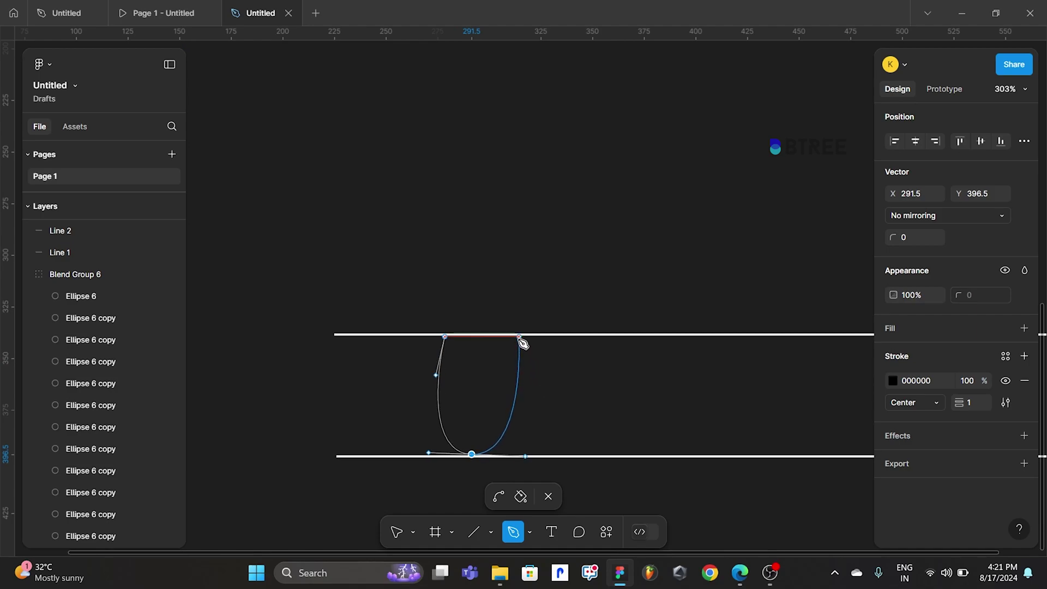
pyautogui.hotkey('ctrl', 'z')
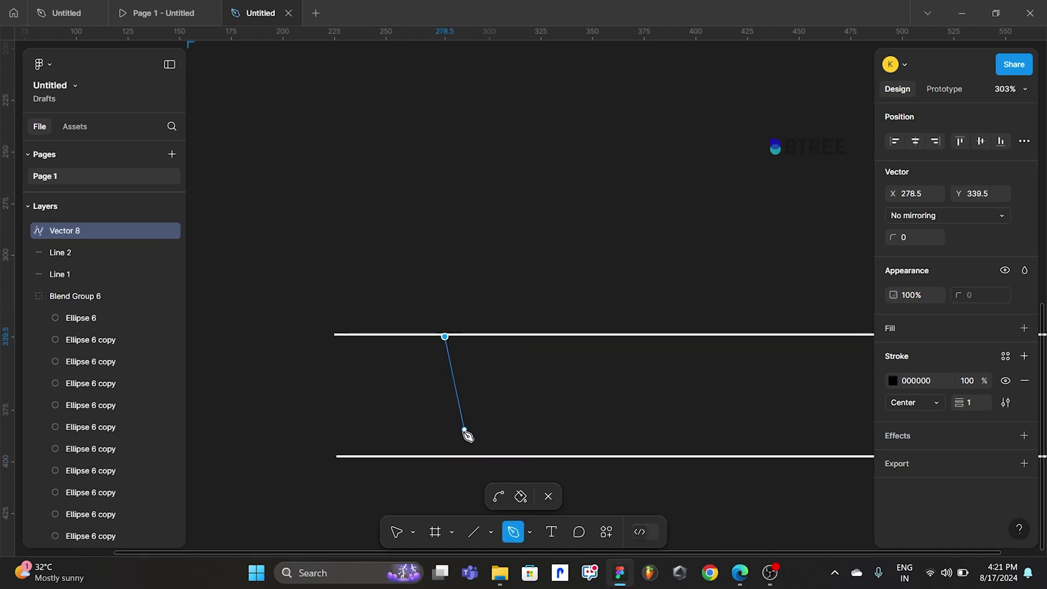
pyautogui.moveTo(482, 455); pyautogui.dragTo(545, 456)
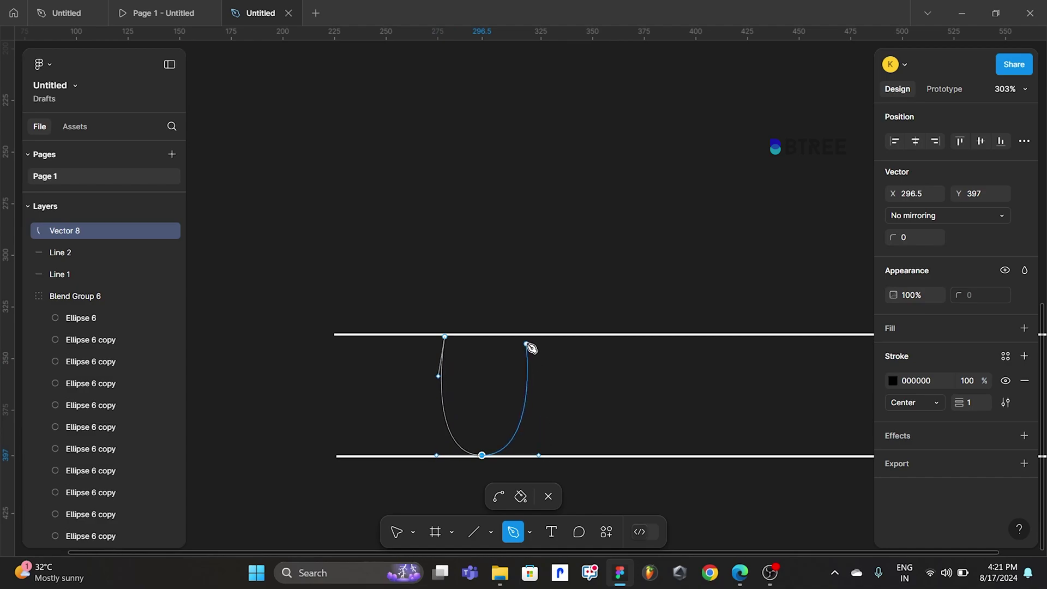
pyautogui.click(528, 337)
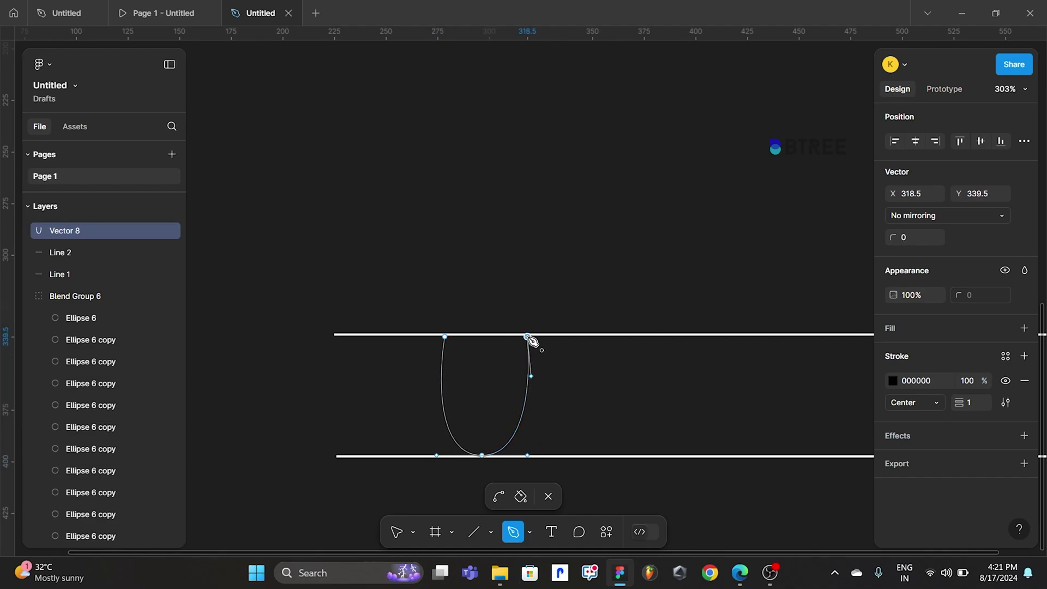
pyautogui.click(548, 496)
pyautogui.scroll(-1, 555, 292)
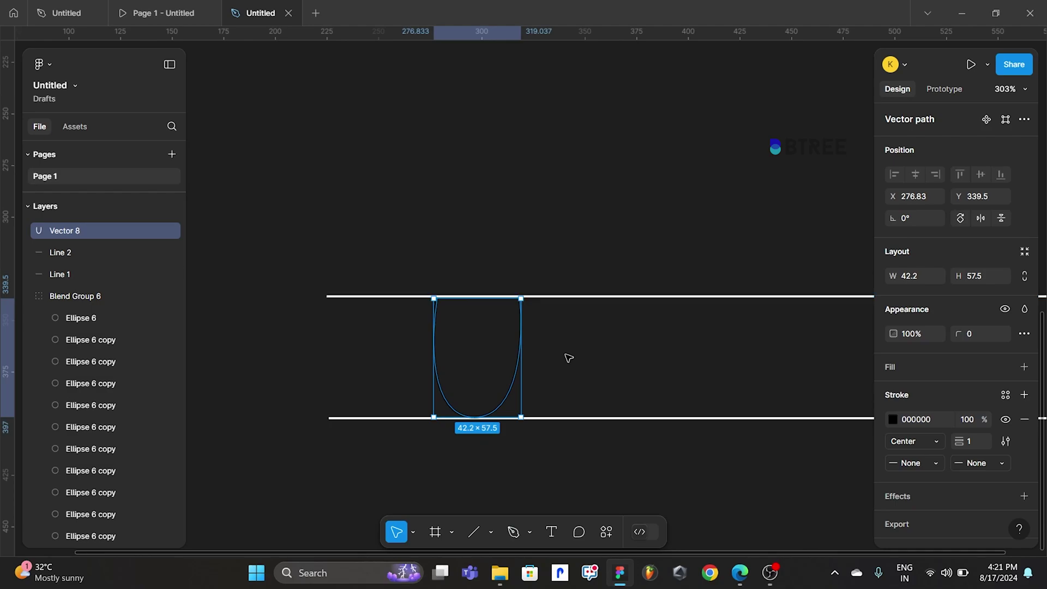
pyautogui.click(577, 449)
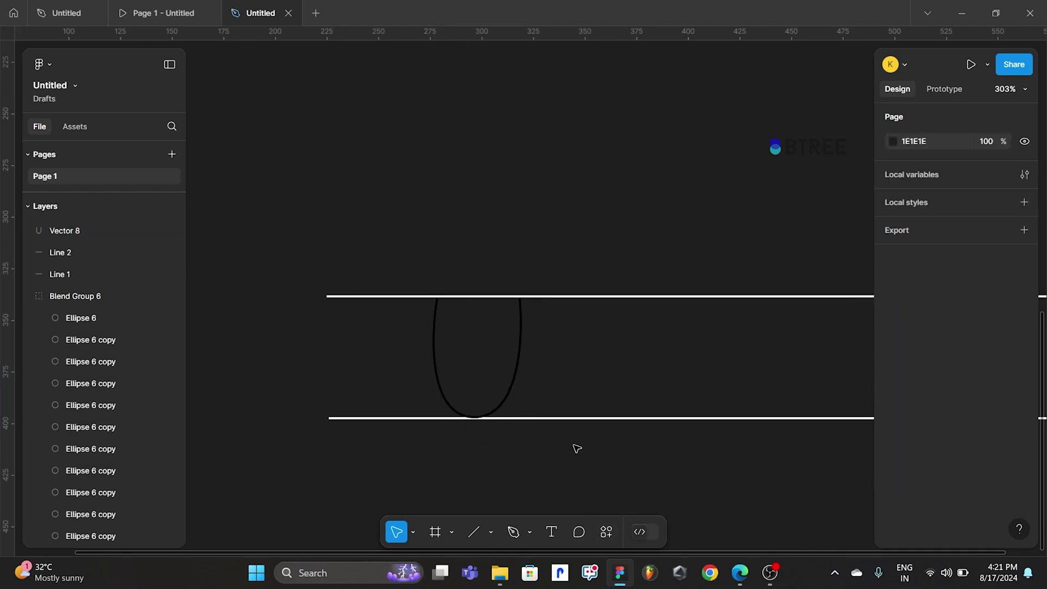
pyautogui.scroll(-1, 556, 436)
# Draw a vertical I stroke between the guides and duplicate the U to its right
pyautogui.click(512, 533)
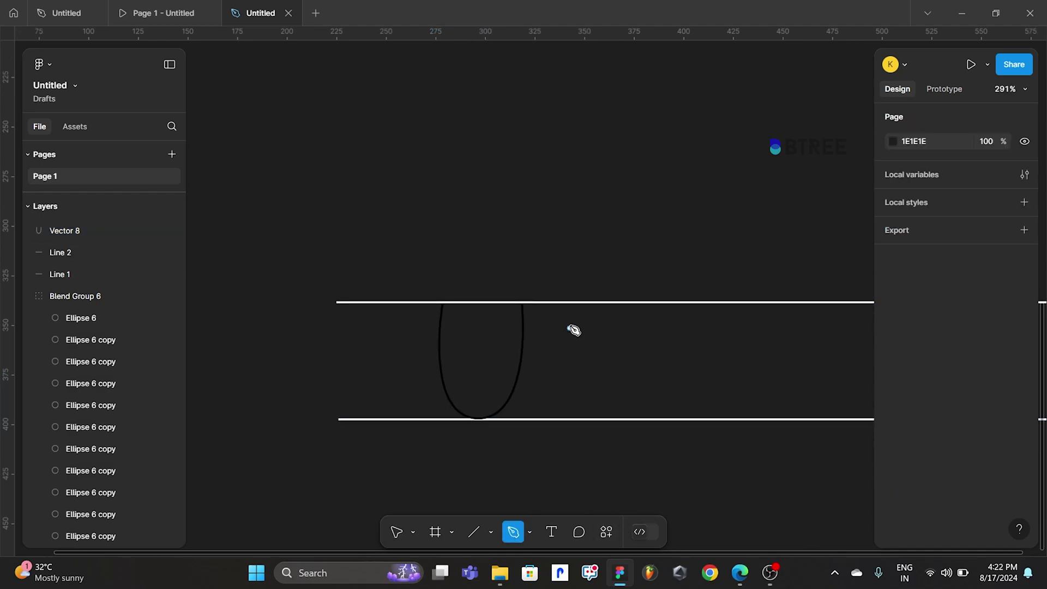
pyautogui.click(570, 304)
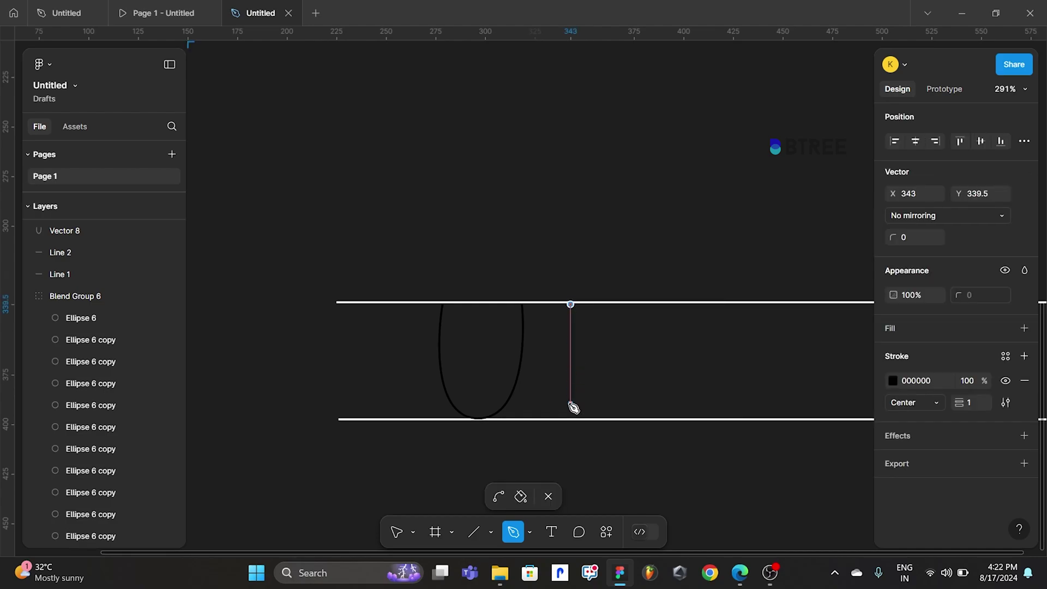
pyautogui.click(571, 420)
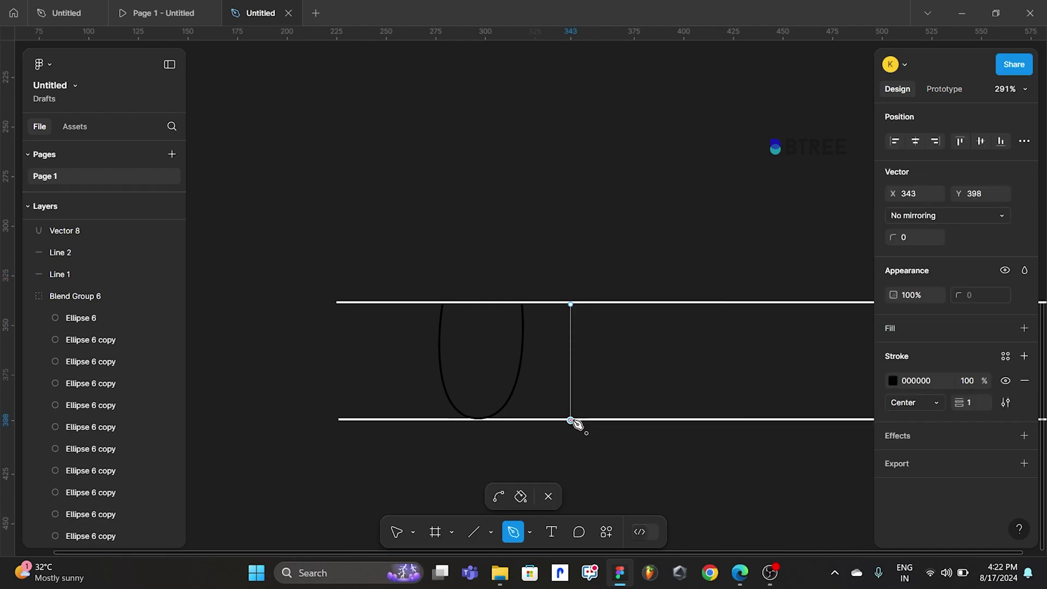
pyautogui.click(547, 497)
pyautogui.click(603, 461)
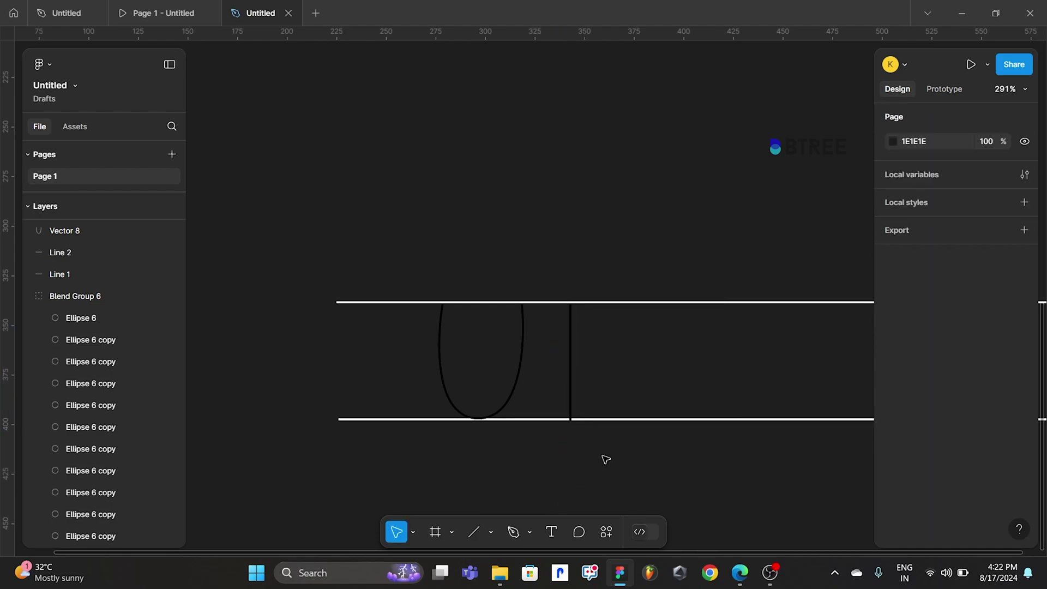
pyautogui.scroll(1, 545, 446)
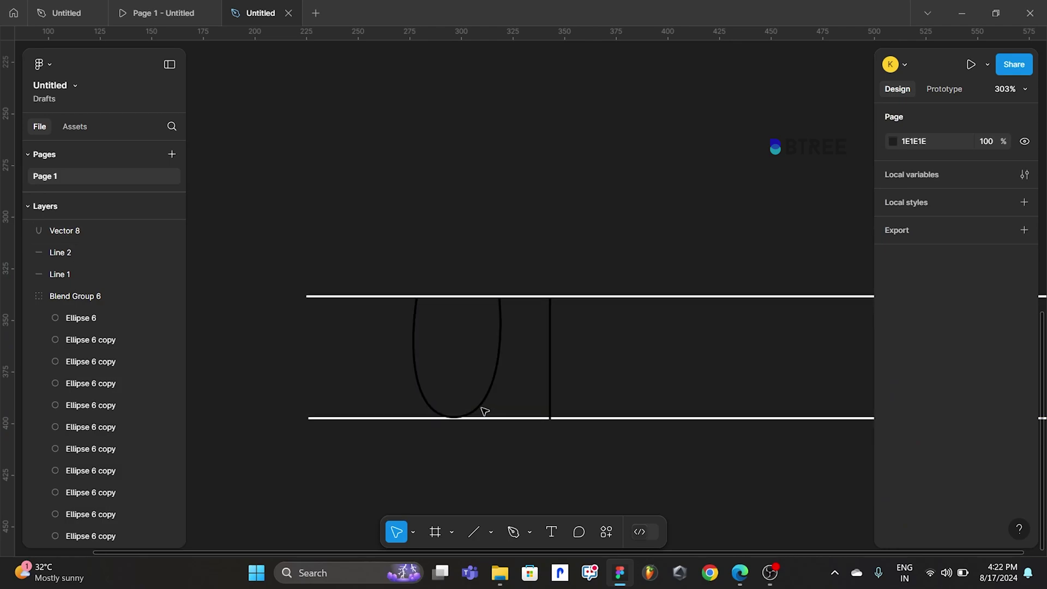
pyautogui.keyDown('alt'); pyautogui.moveTo(484, 411); pyautogui.dragTo(676, 412); pyautogui.keyUp('alt')
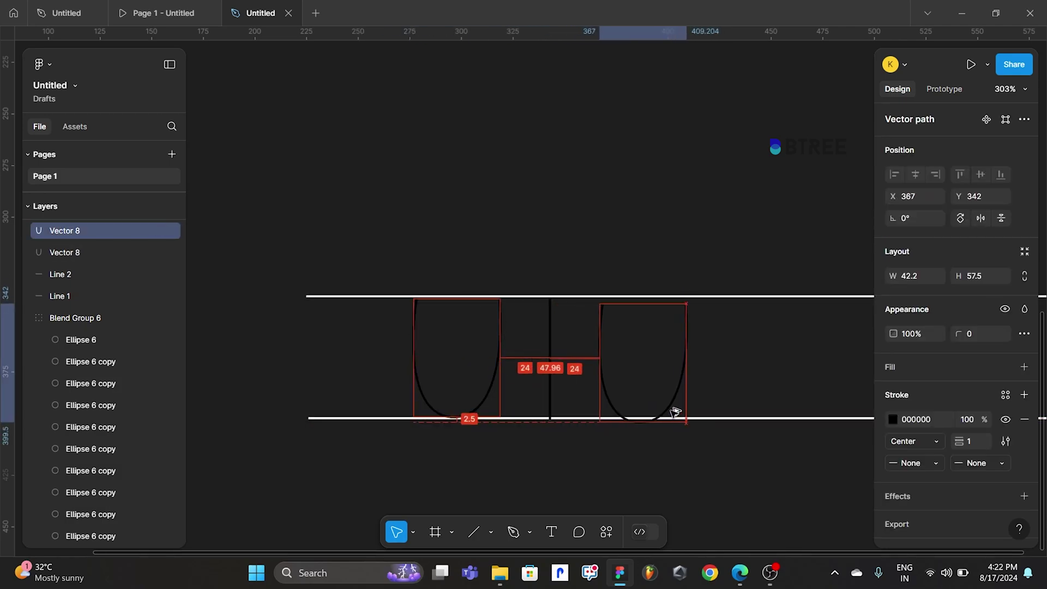
# Position the copied U after the I and draw the X's first diagonal between the guides
pyautogui.moveTo(675, 411); pyautogui.dragTo(686, 407)
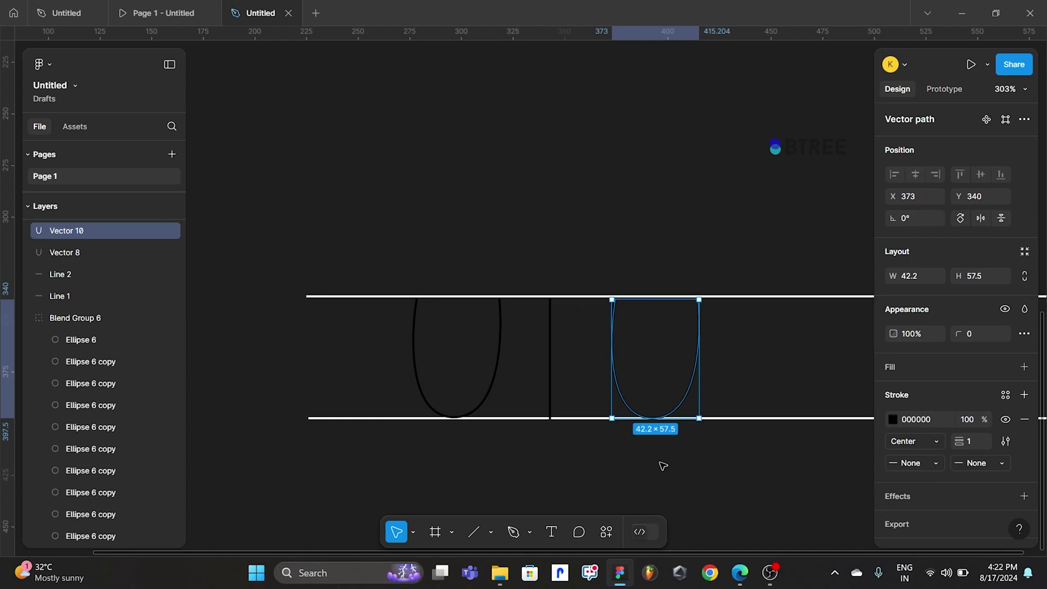
pyautogui.moveTo(659, 463); pyautogui.dragTo(632, 461)
pyautogui.click(514, 533)
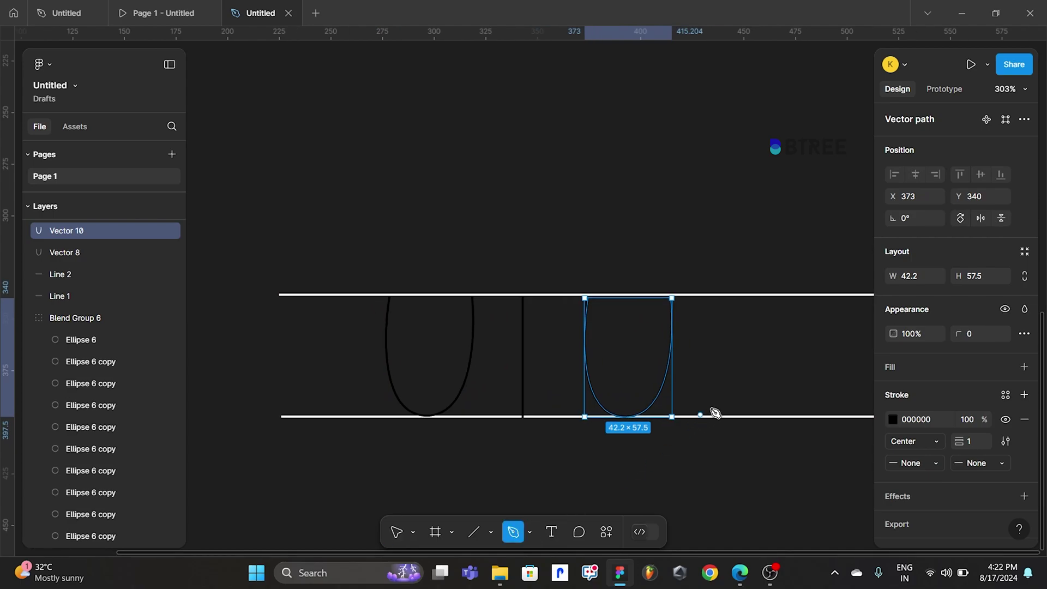
pyautogui.hscroll(2, 712, 411)
pyautogui.click(657, 296)
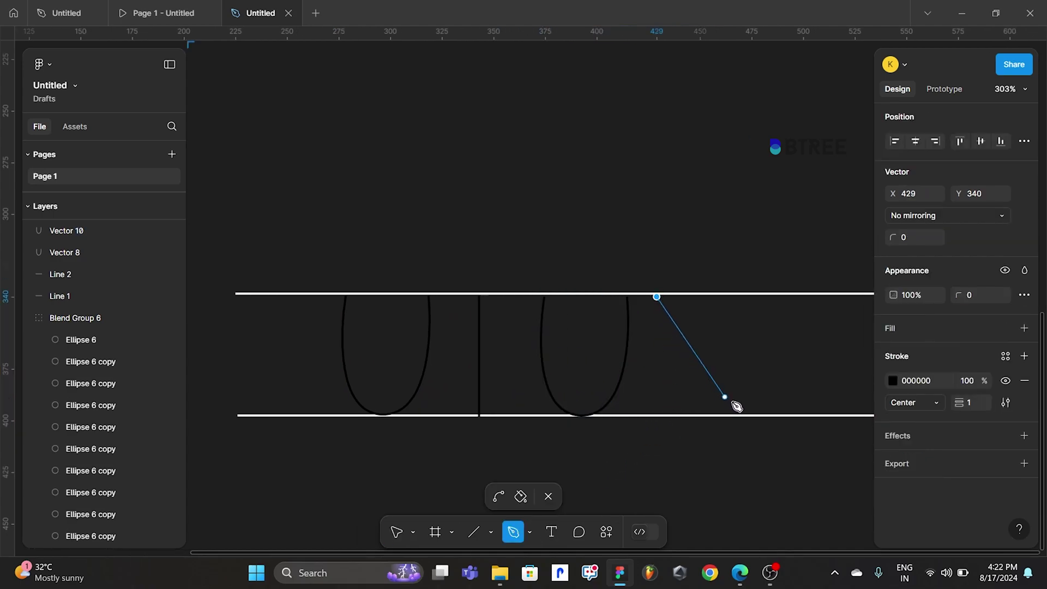
pyautogui.click(754, 415)
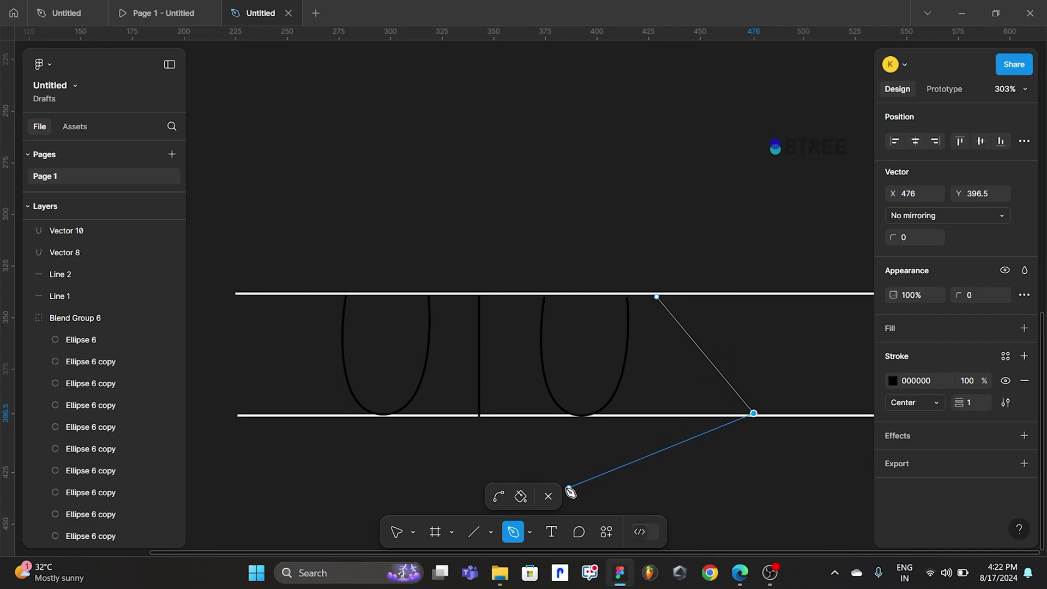
pyautogui.click(548, 496)
pyautogui.click(515, 533)
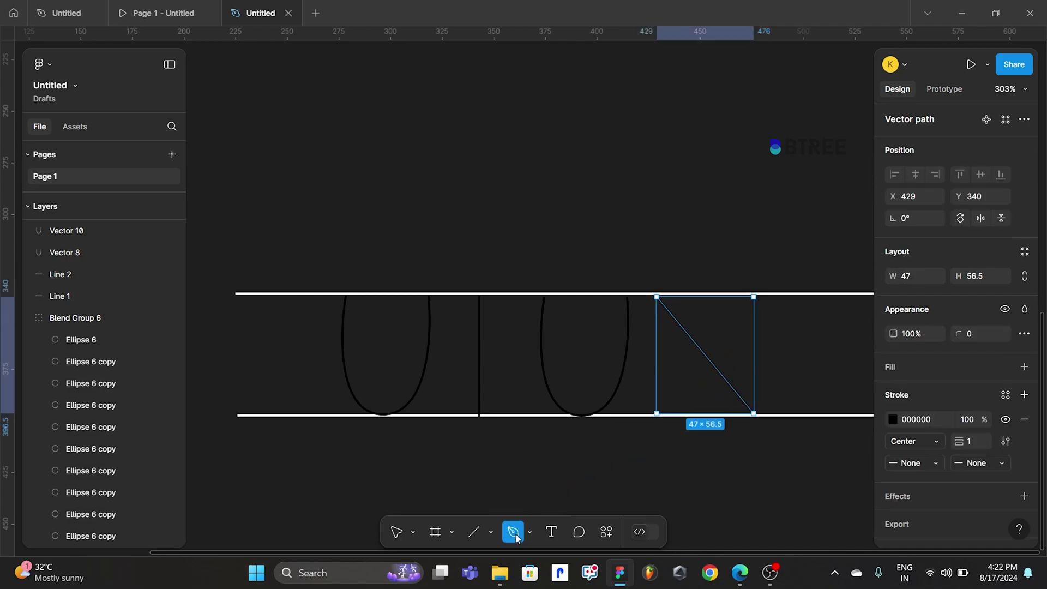
# Draw the second X diagonal, then select, delete and undo the crossing strokes
pyautogui.click(656, 414)
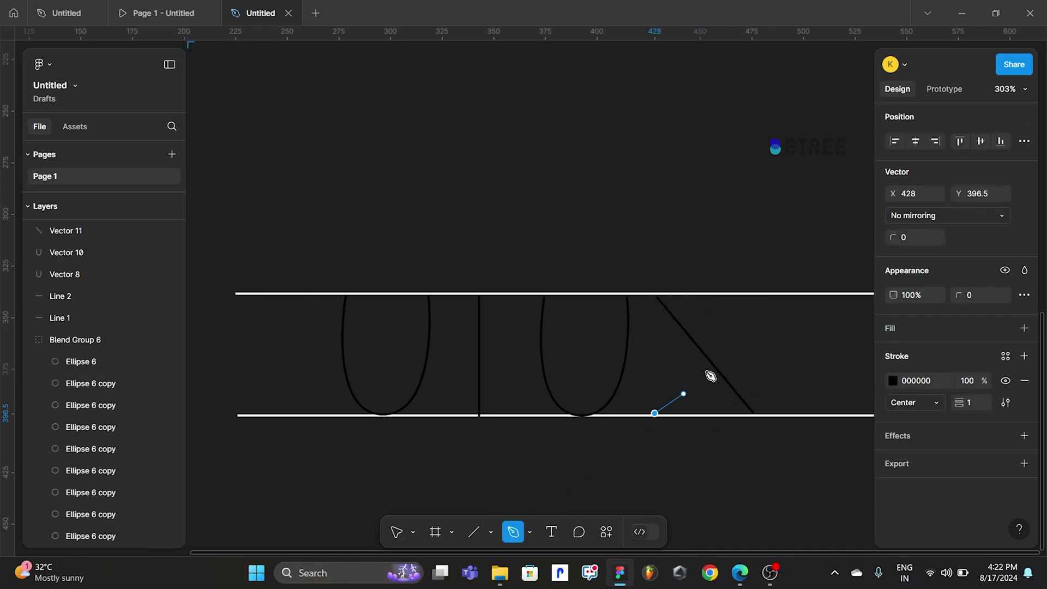
pyautogui.click(753, 295)
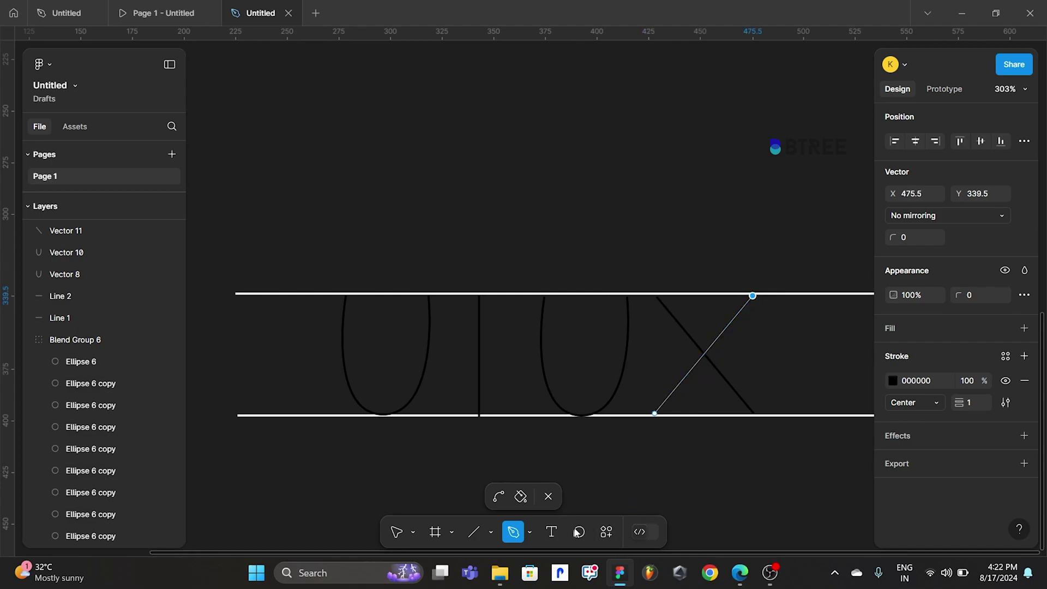
pyautogui.click(548, 496)
pyautogui.click(653, 478)
pyautogui.click(708, 357)
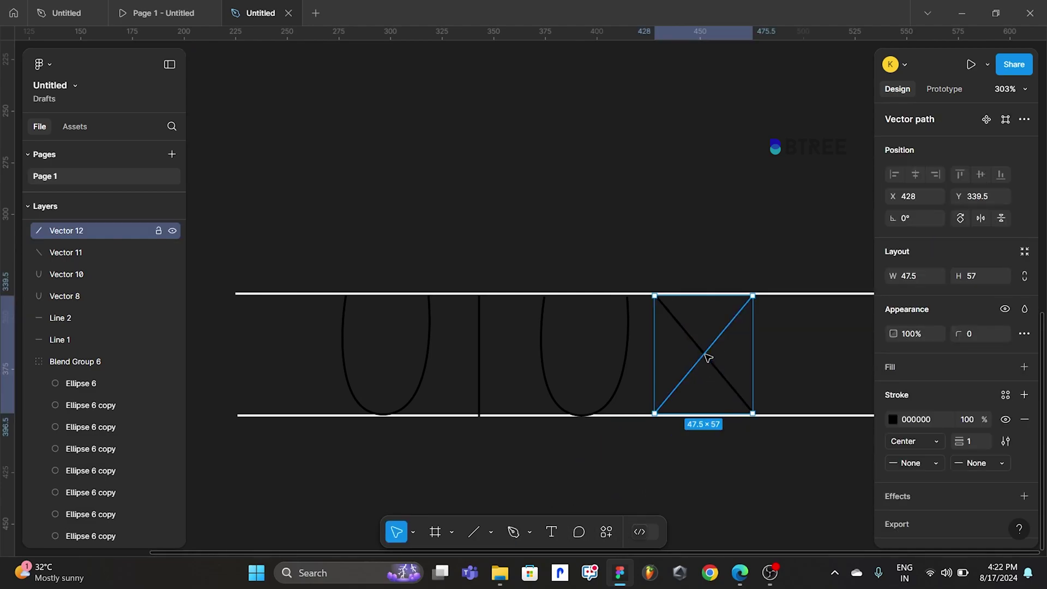
pyautogui.keyDown('shift'); pyautogui.click(693, 340); pyautogui.keyUp('shift')
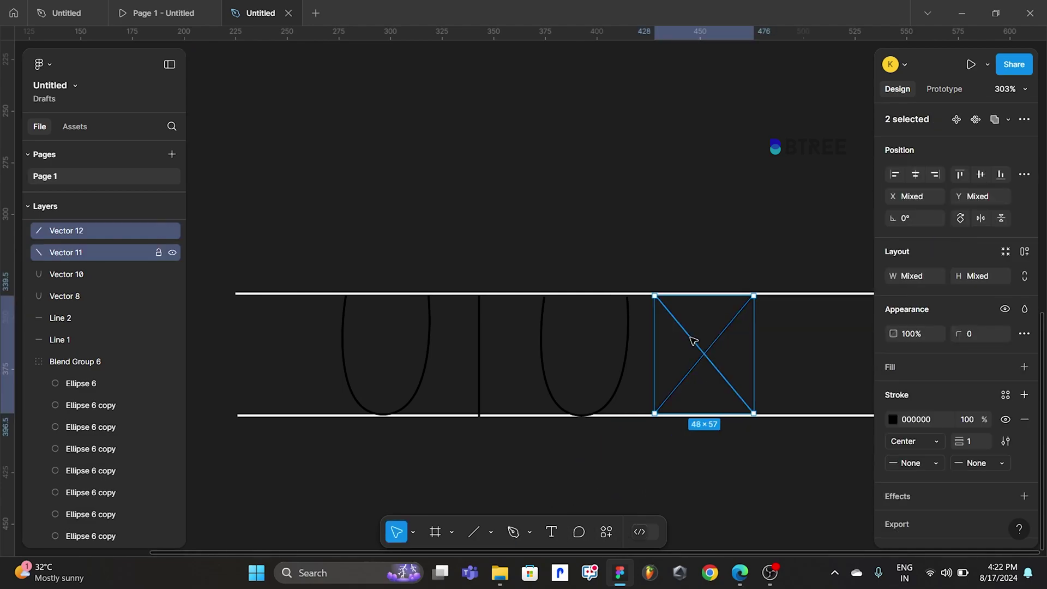
pyautogui.click(731, 436)
pyautogui.click(708, 354)
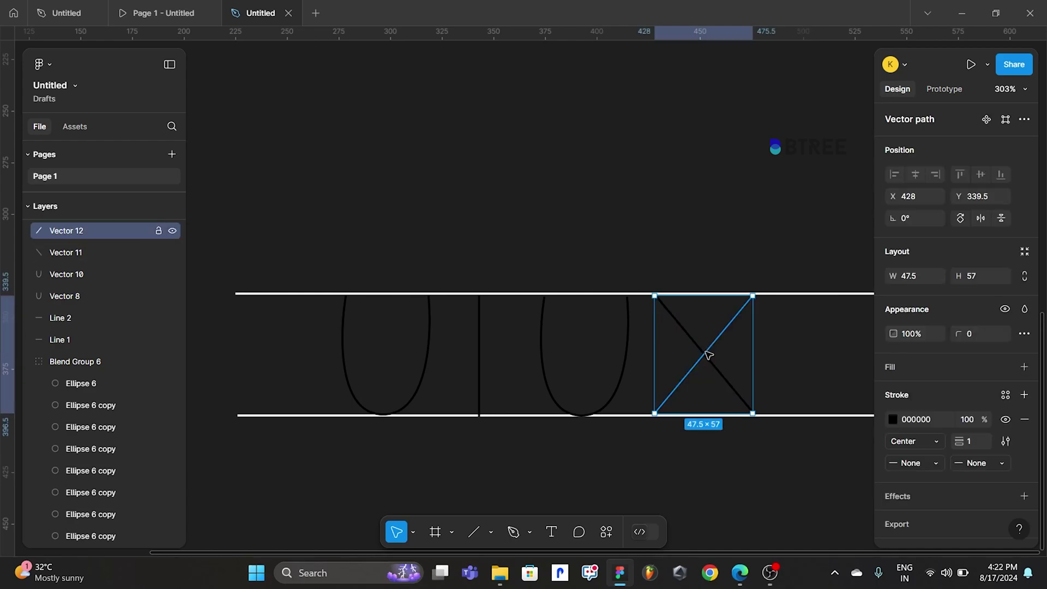
pyautogui.keyDown('shift'); pyautogui.click(708, 355); pyautogui.keyUp('shift')
pyautogui.keyDown('shift'); pyautogui.click(713, 395); pyautogui.keyUp('shift')
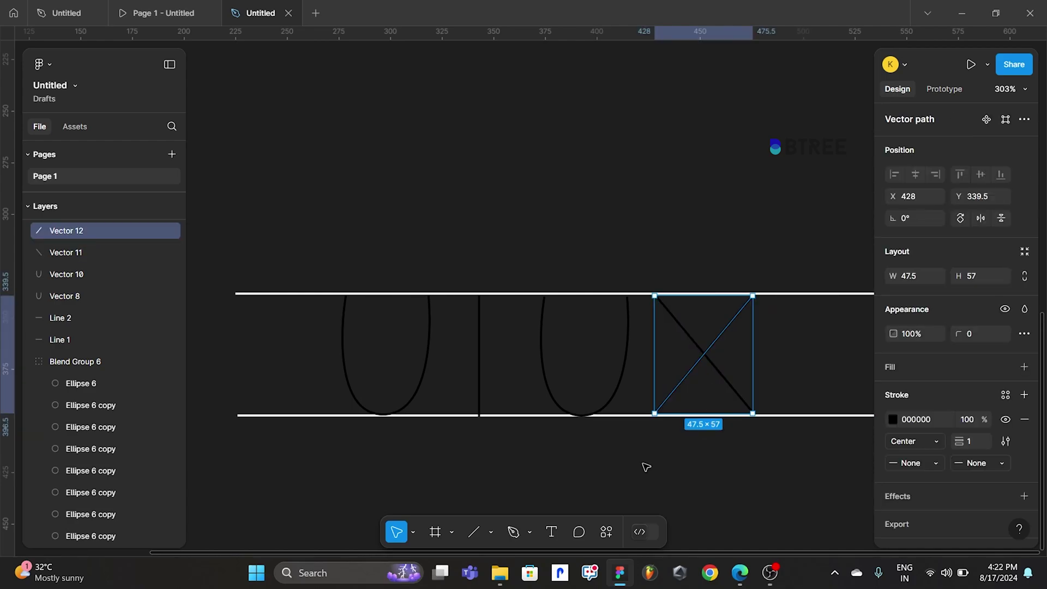
pyautogui.press('Return')
pyautogui.hotkey('ctrl', 'z')
pyautogui.hotkey('ctrl', 'z')
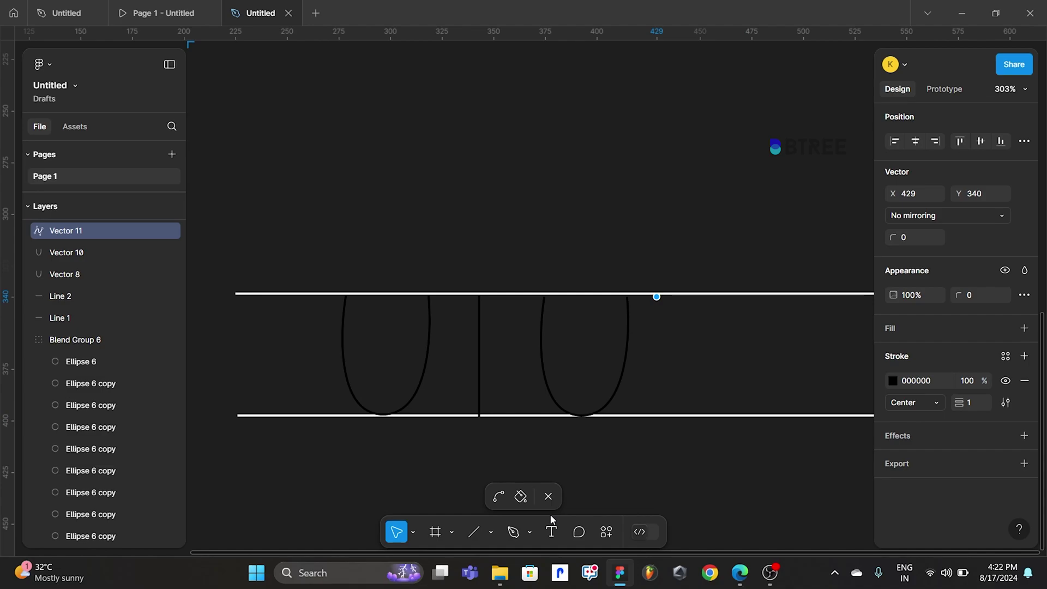
# Redraw the X as one path, Vector 11, crossing at a shared middle point
pyautogui.click(516, 533)
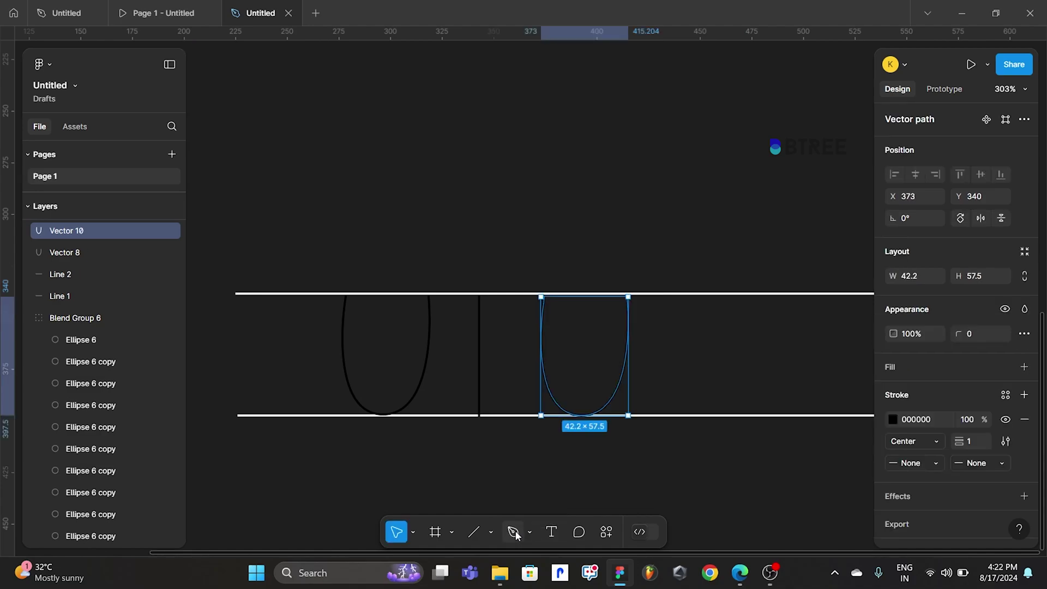
pyautogui.click(658, 297)
pyautogui.click(747, 414)
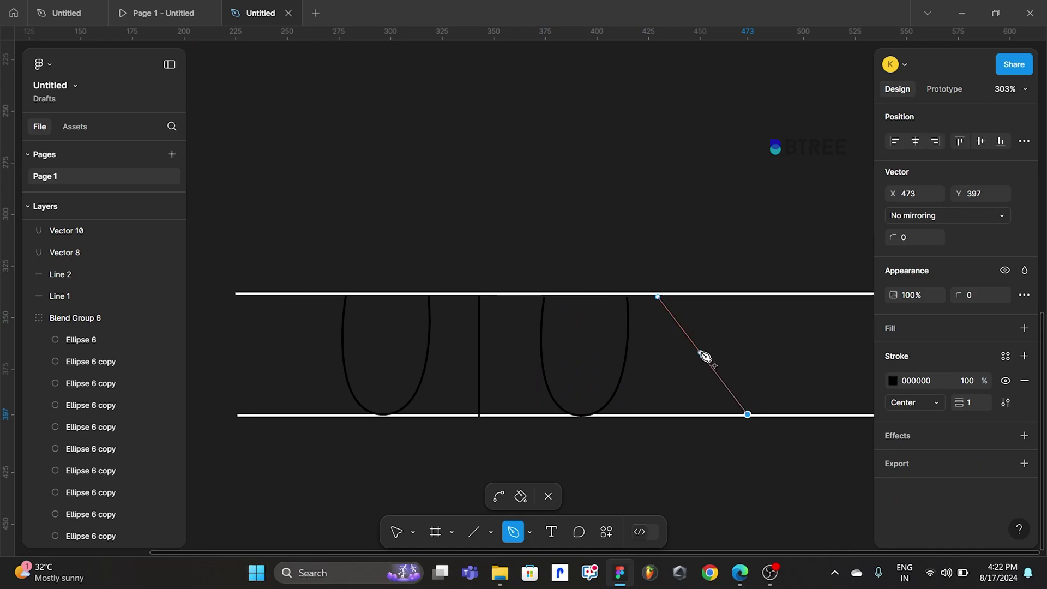
pyautogui.click(703, 355)
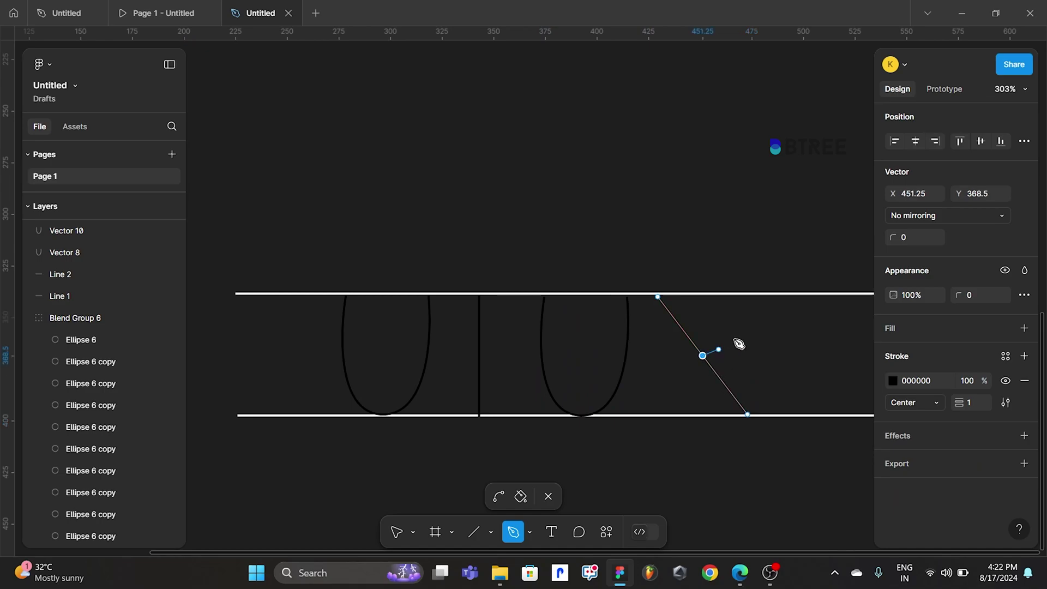
pyautogui.click(753, 297)
pyautogui.click(655, 413)
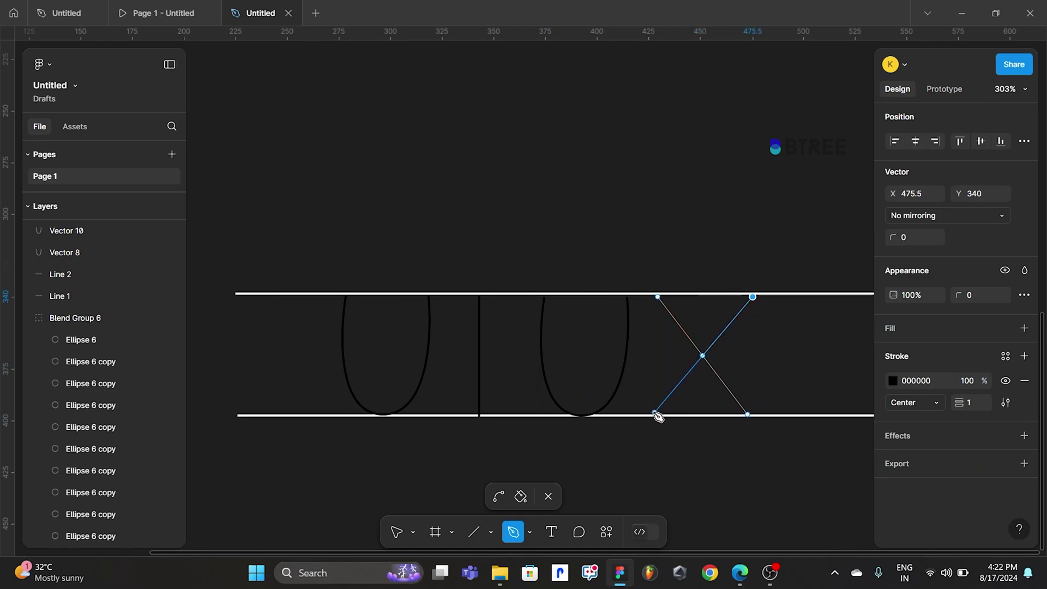
pyautogui.hotkey('ctrl', 'z')
pyautogui.press('Escape')
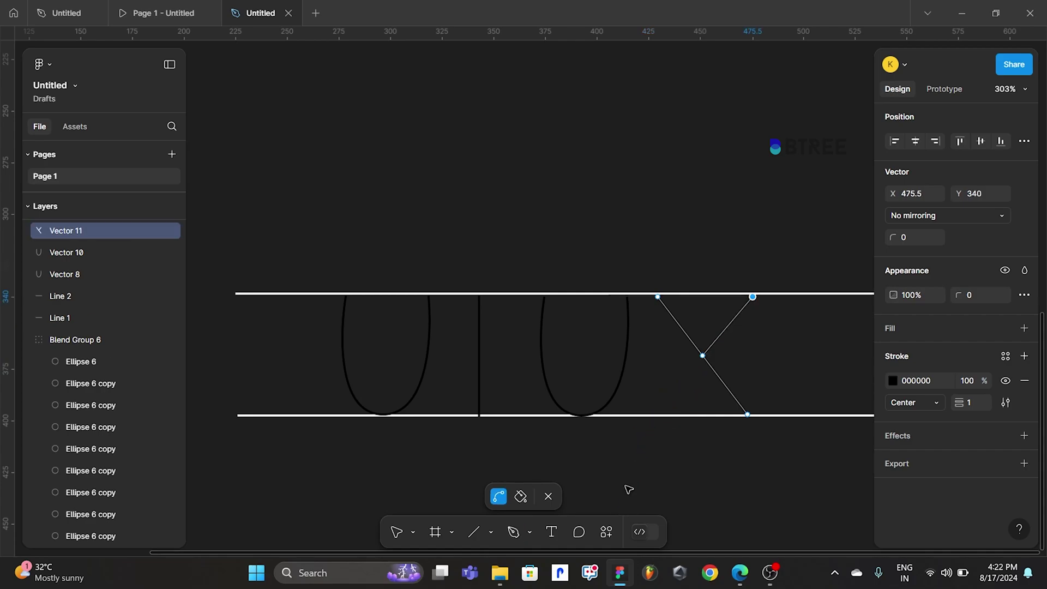
pyautogui.press('p')
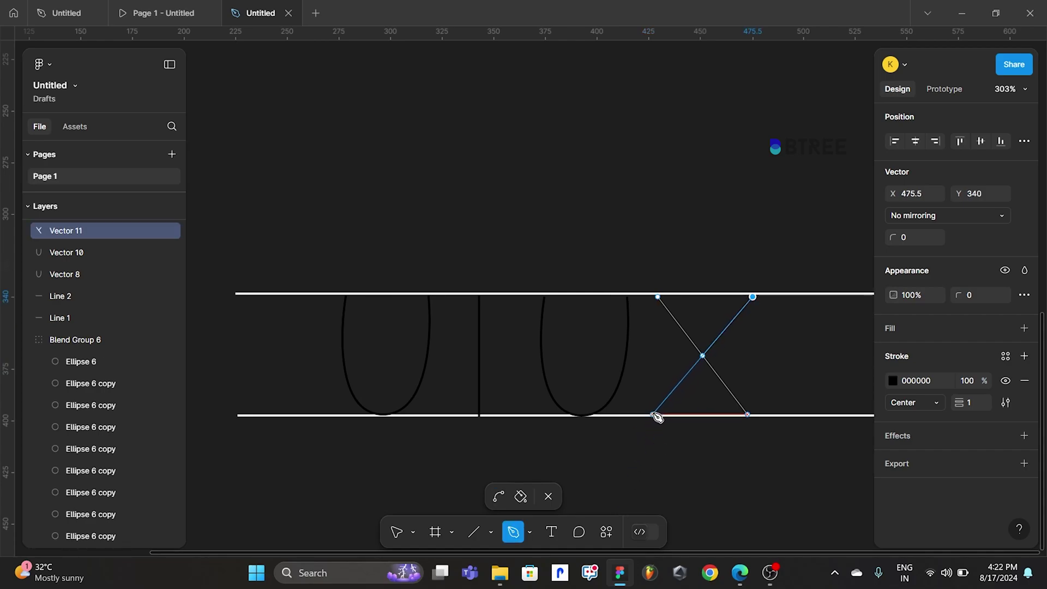
pyautogui.click(655, 413)
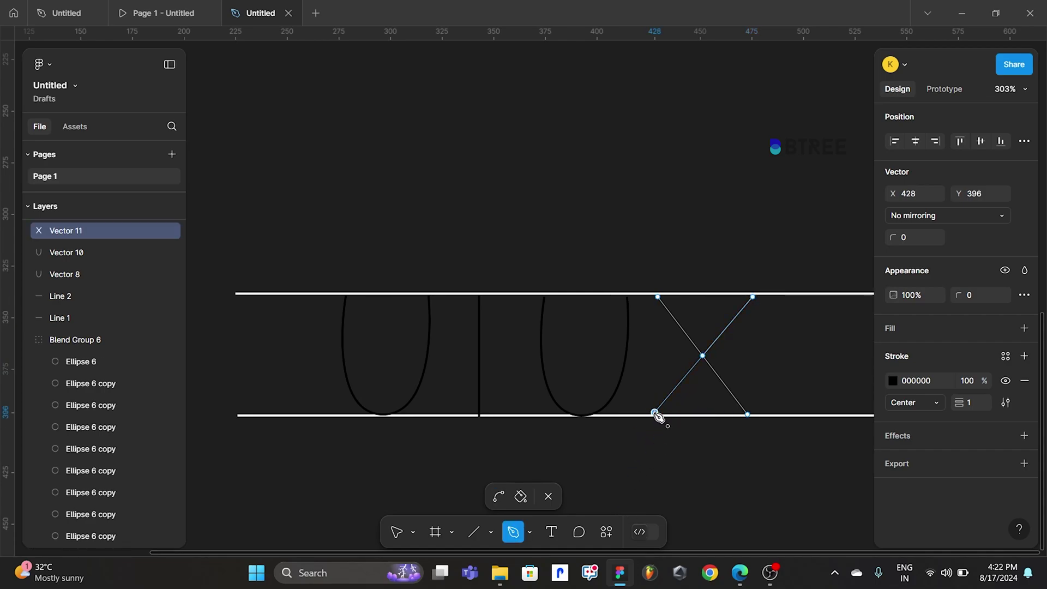
pyautogui.press('Escape')
pyautogui.press('Escape')
pyautogui.press('Escape')
# Draw a small circle above the UIUX letters and duplicate it twice
pyautogui.keyDown('ctrl'); pyautogui.scroll(-5, 605, 464); pyautogui.keyUp('ctrl')
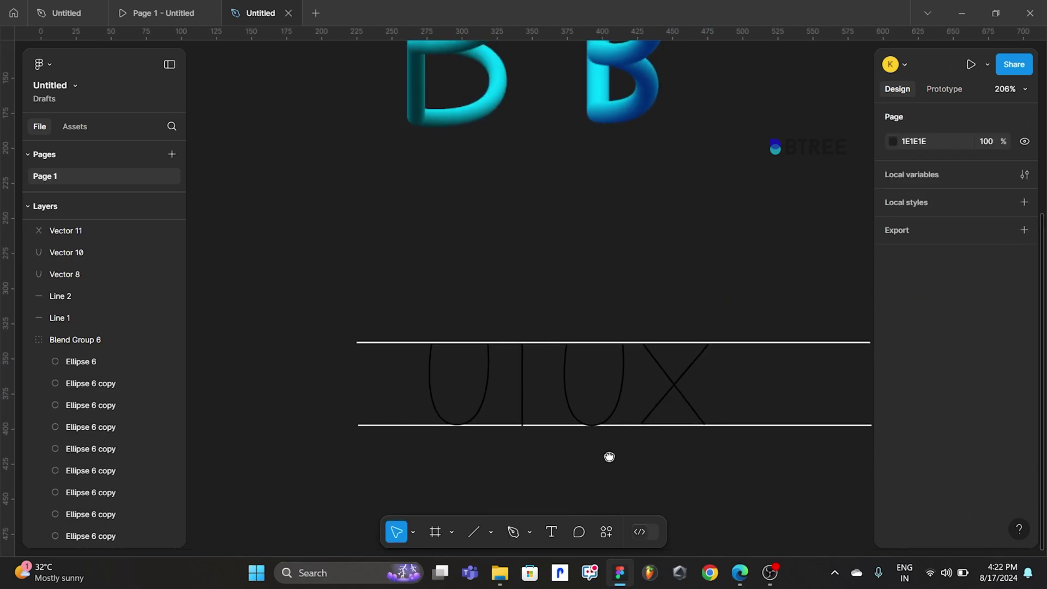
pyautogui.scroll(-2, 594, 437)
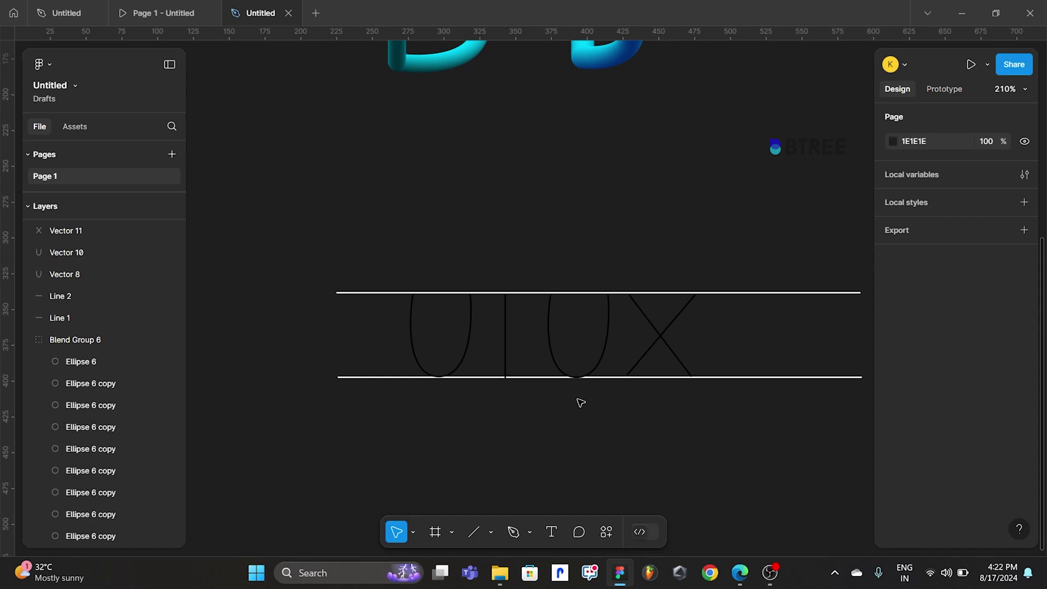
pyautogui.press('o')
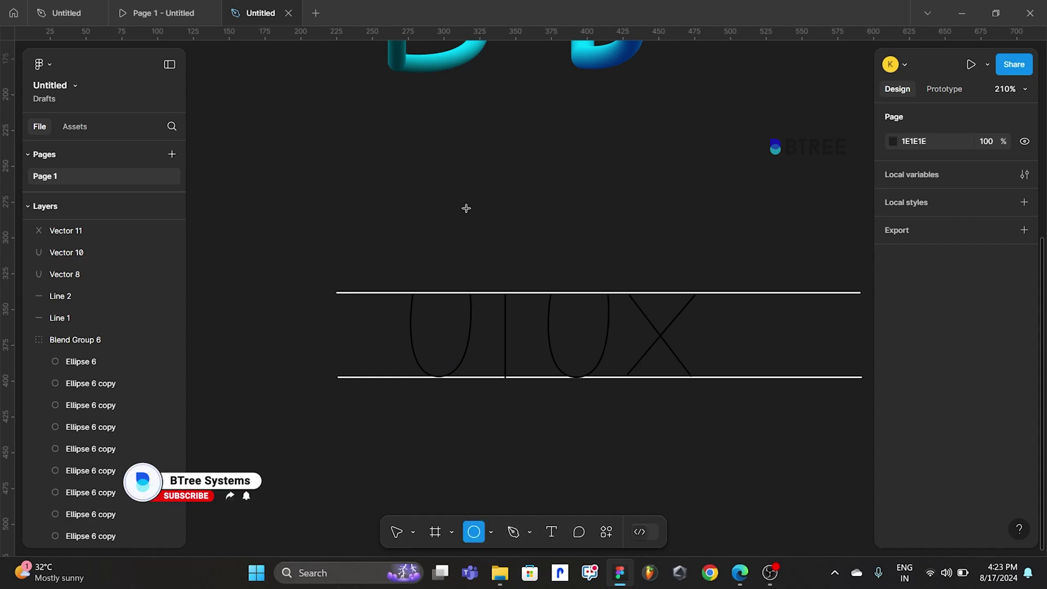
pyautogui.moveTo(481, 223)
pyautogui.mouseDown()
pyautogui.moveTo(458, 196)
pyautogui.moveTo(518, 223)
pyautogui.mouseUp()
pyautogui.hotkey('ctrl', 'd')
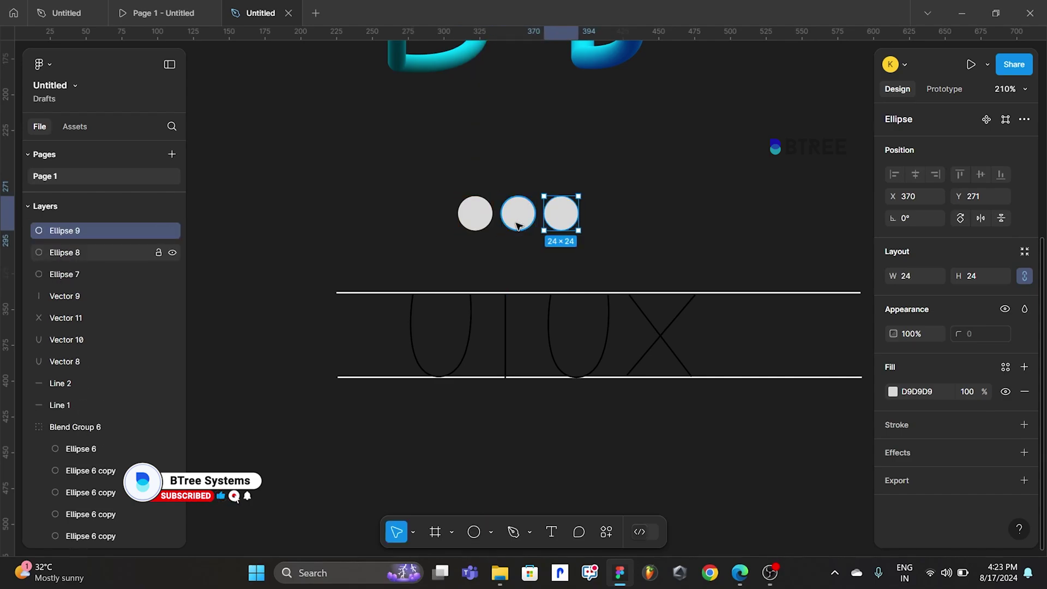
pyautogui.hotkey('ctrl', 'd')
# Give the leftmost circle a linear gradient fill and delete the extra circles
pyautogui.click(487, 221)
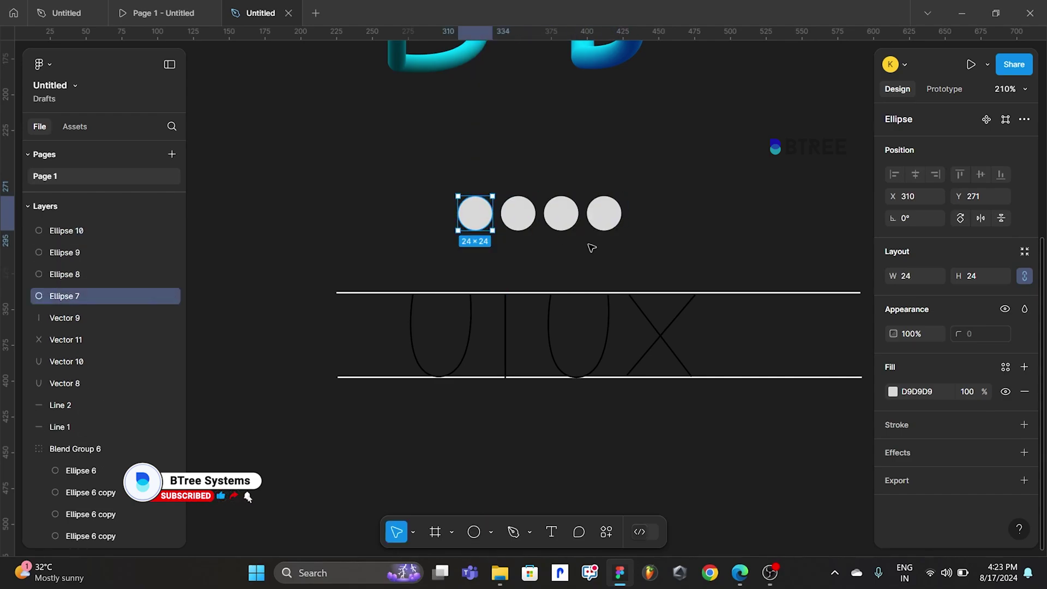
pyautogui.click(892, 392)
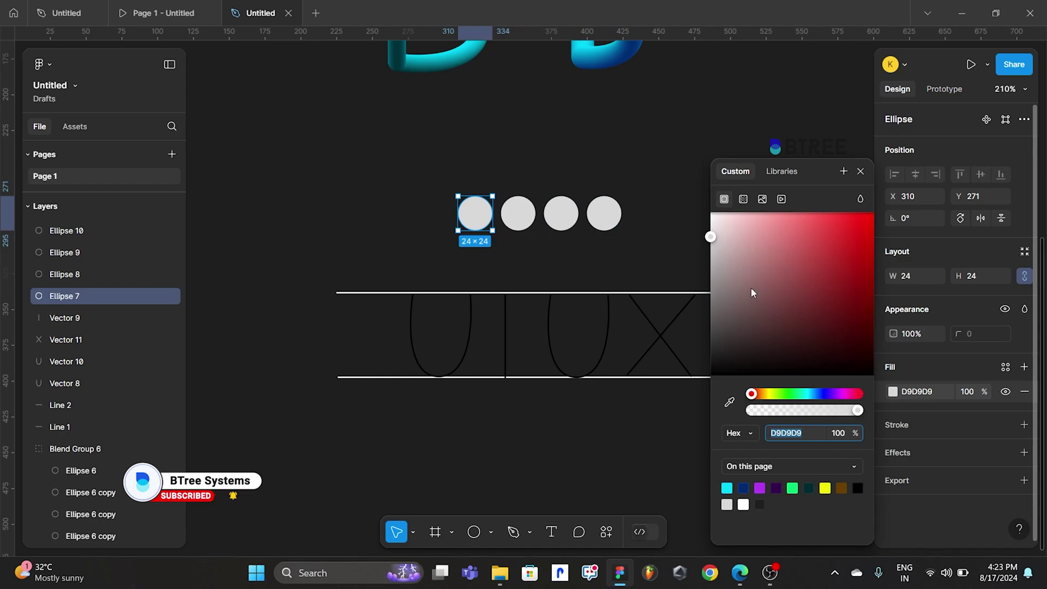
pyautogui.click(742, 199)
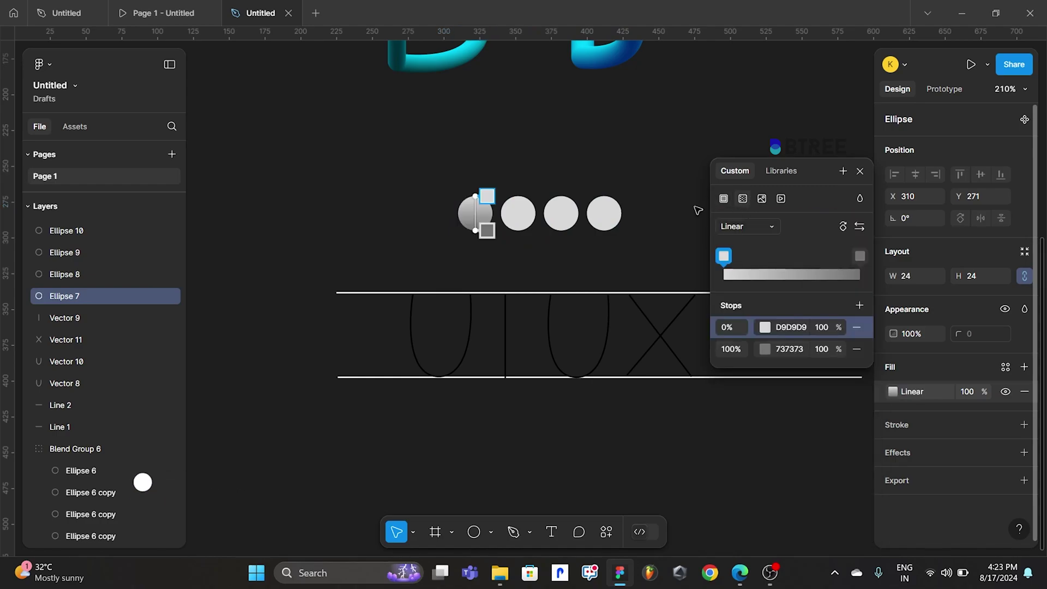
pyautogui.press('Escape')
pyautogui.moveTo(616, 173); pyautogui.dragTo(520, 232)
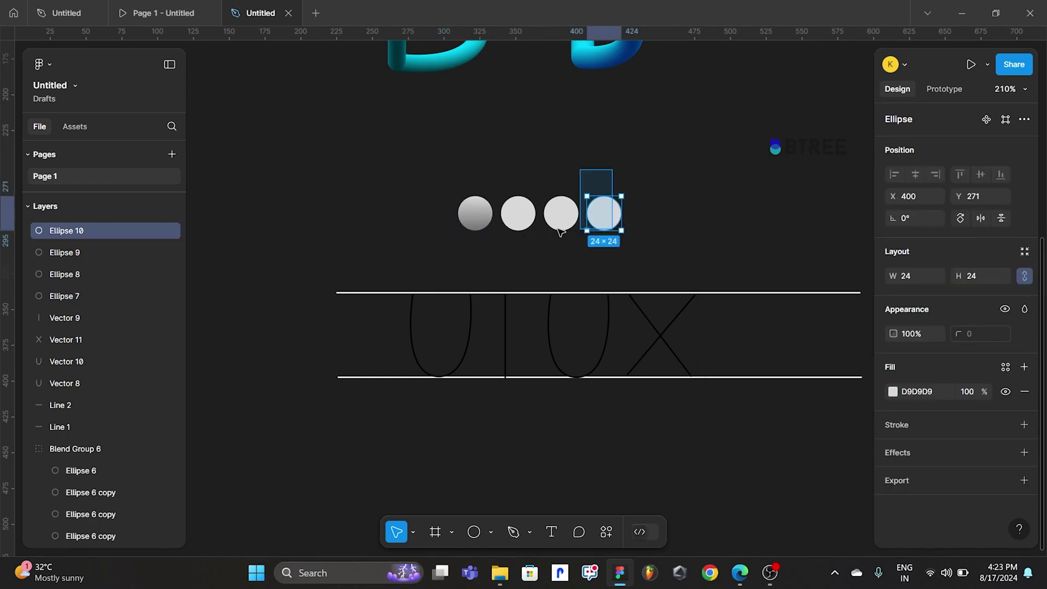
pyautogui.press('Delete')
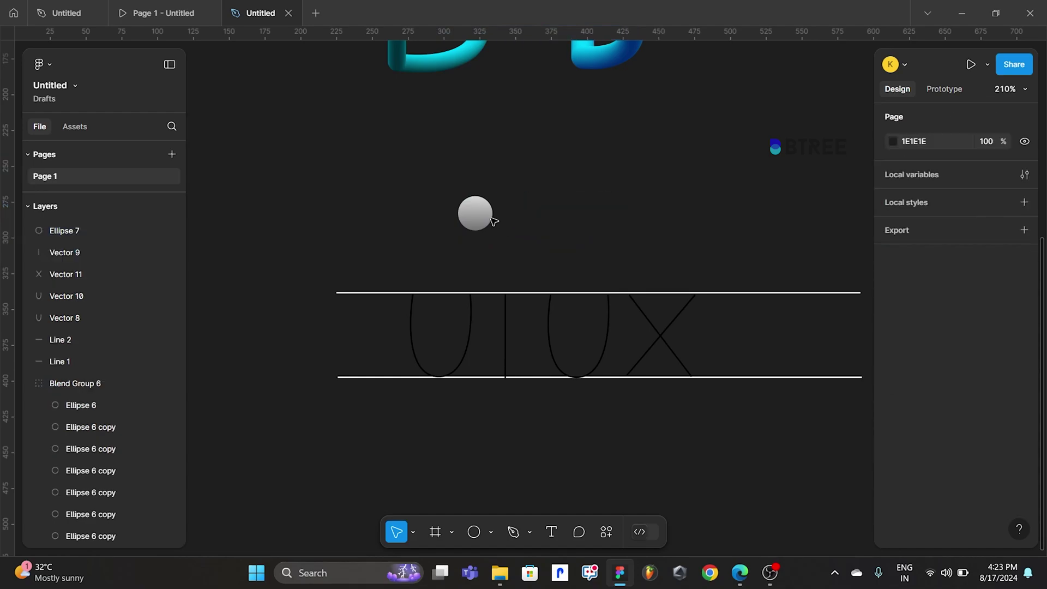
# Set the circle's gradient stops to cyan 00D9FF and dark blue
pyautogui.click(490, 217)
pyautogui.click(892, 391)
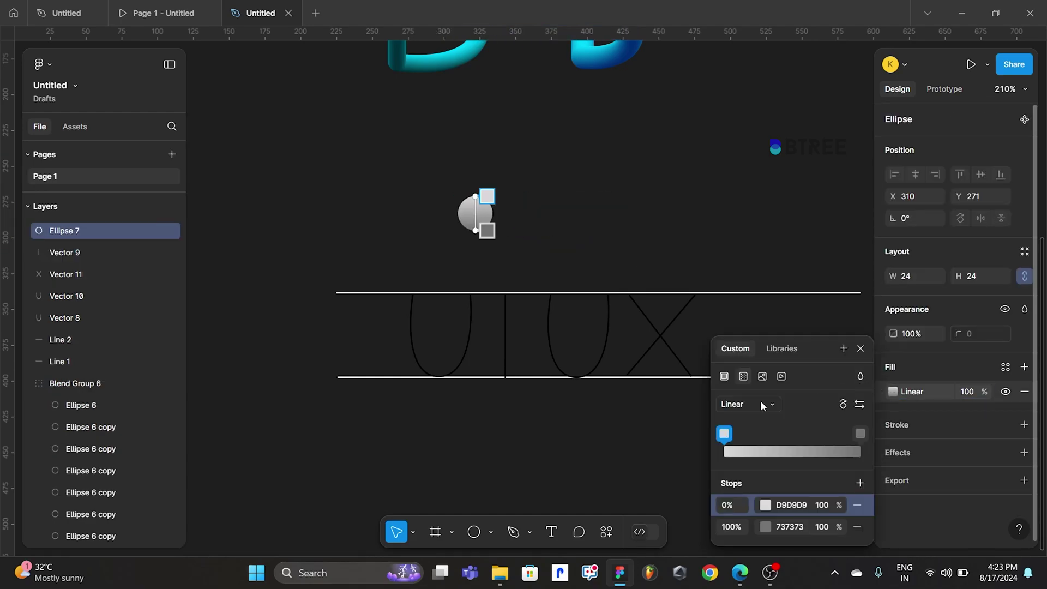
pyautogui.click(765, 505)
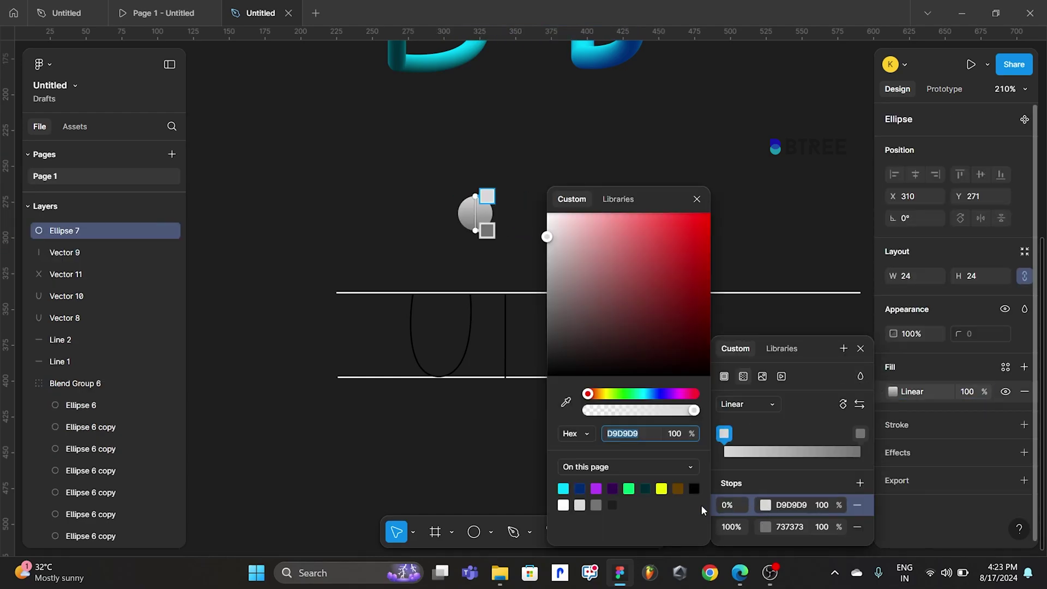
pyautogui.click(567, 490)
pyautogui.click(767, 528)
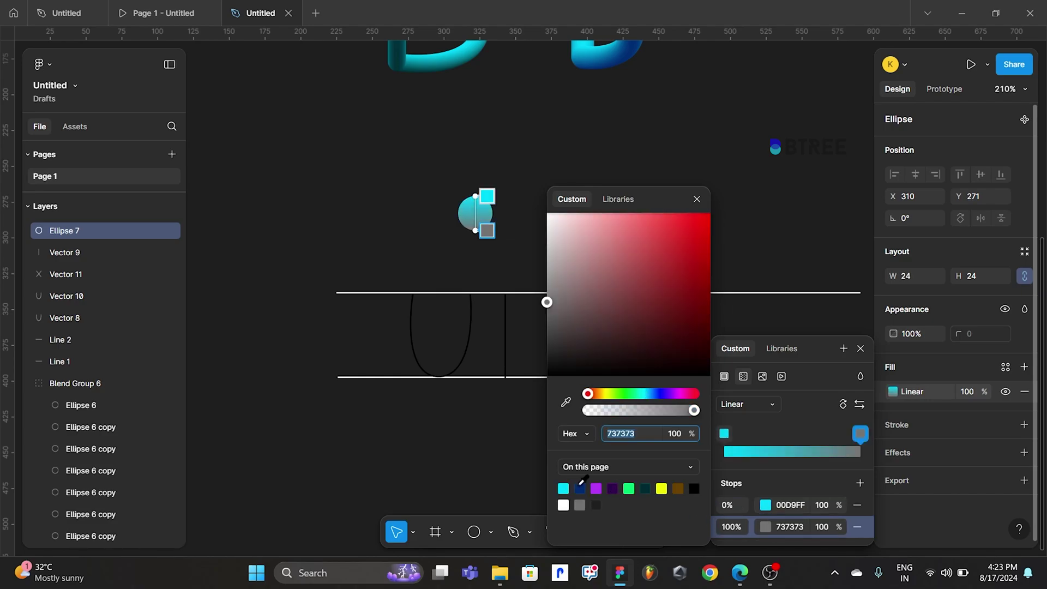
pyautogui.click(579, 488)
pyautogui.click(745, 196)
pyautogui.click(475, 217)
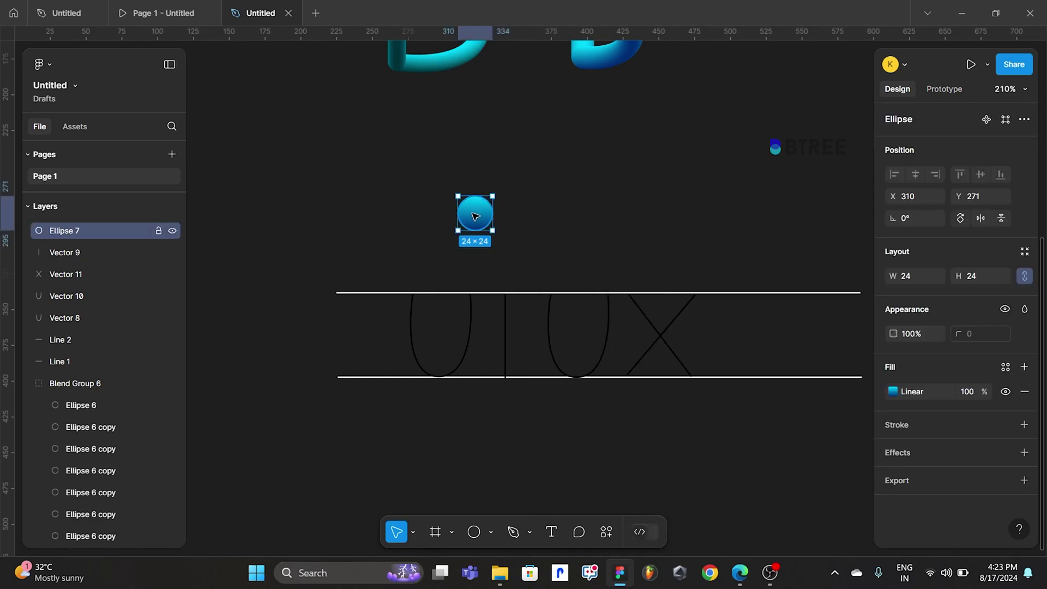
# Duplicate the gradient circle into a row of four, then select Ellipse 7 with the first U path
pyautogui.keyDown('alt'); pyautogui.moveTo(476, 217); pyautogui.dragTo(523, 217); pyautogui.keyUp('alt')
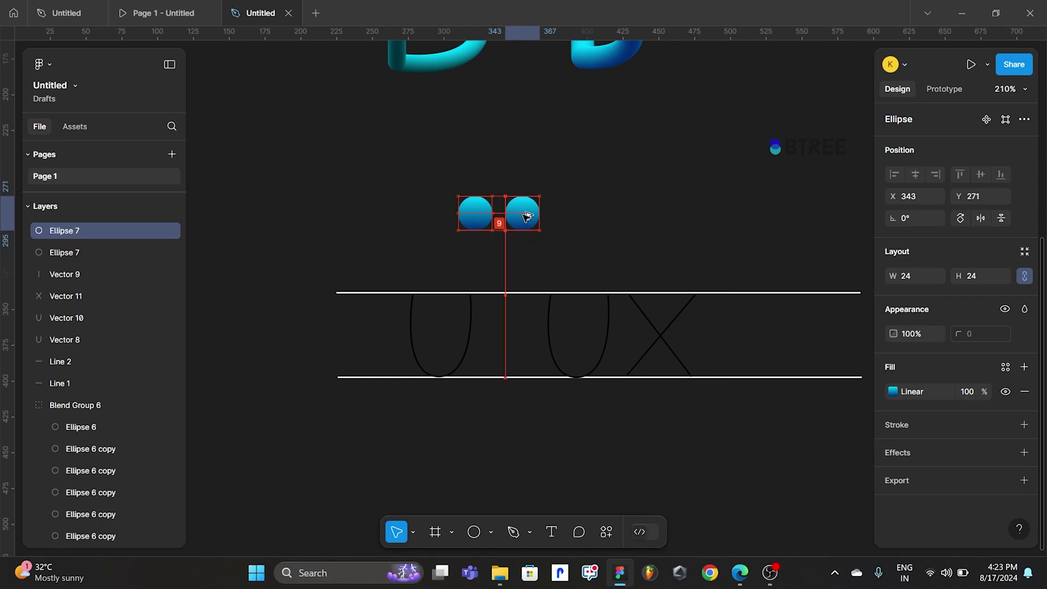
pyautogui.hotkey('ctrl', 'd')
pyautogui.hotkey('ctrl', 'd')
pyautogui.click(697, 183)
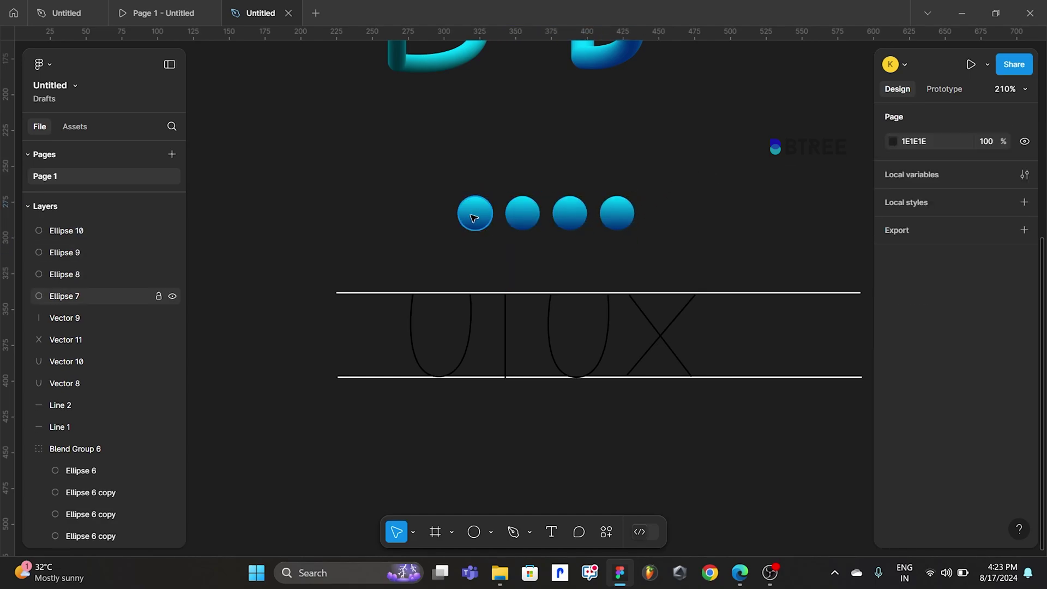
pyautogui.click(473, 218)
pyautogui.keyDown('shift'); pyautogui.click(470, 348); pyautogui.keyUp('shift')
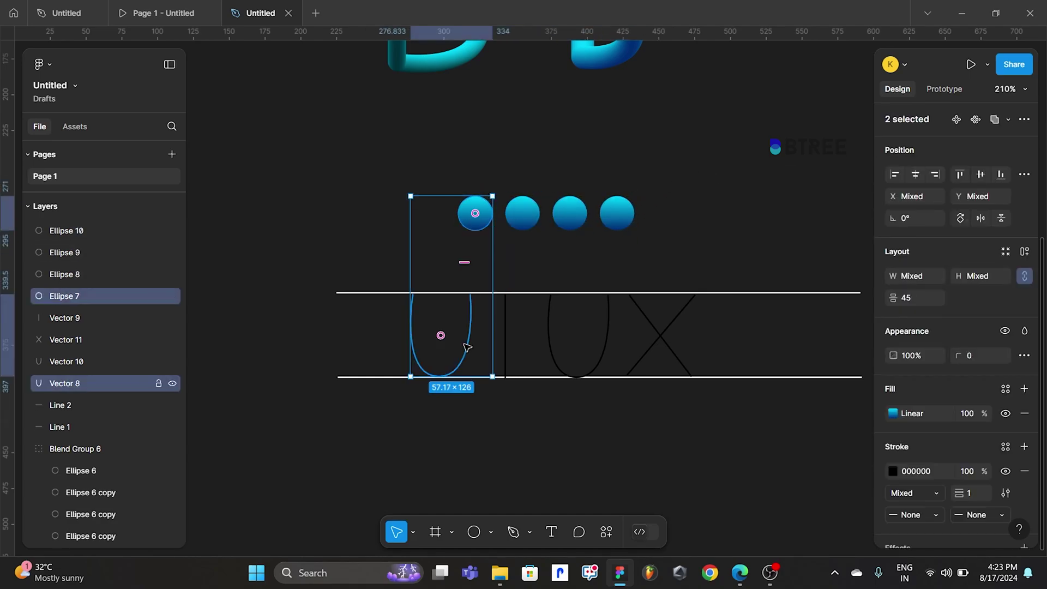
# Blend Ellipse 7 along the first U path with the Blend plugin at 100 copies
pyautogui.click(600, 536)
pyautogui.click(470, 405)
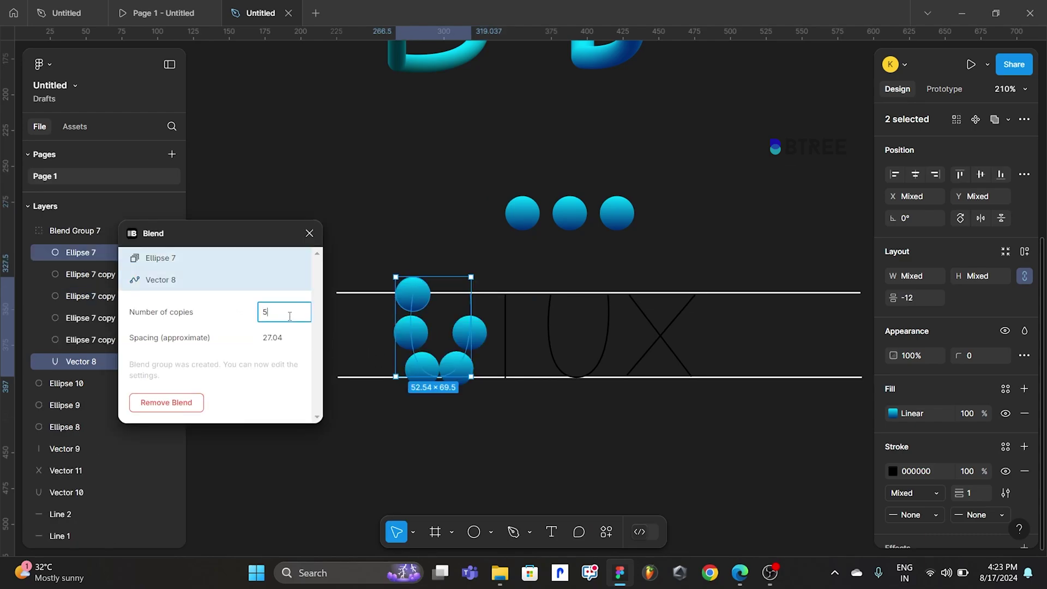
pyautogui.write('100')
pyautogui.press('Return')
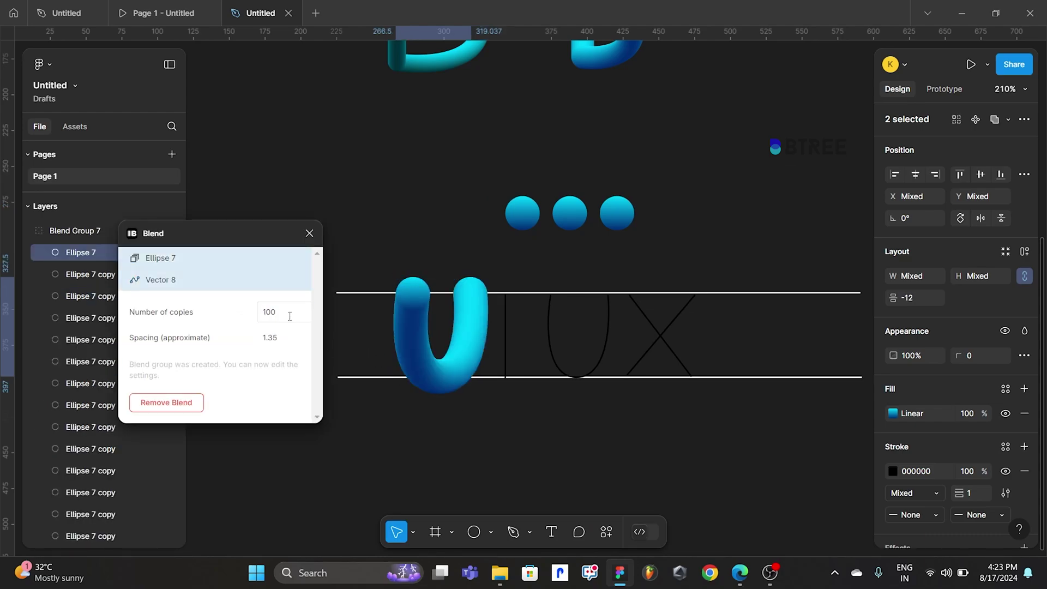
pyautogui.click(423, 222)
pyautogui.scroll(5, 424, 220)
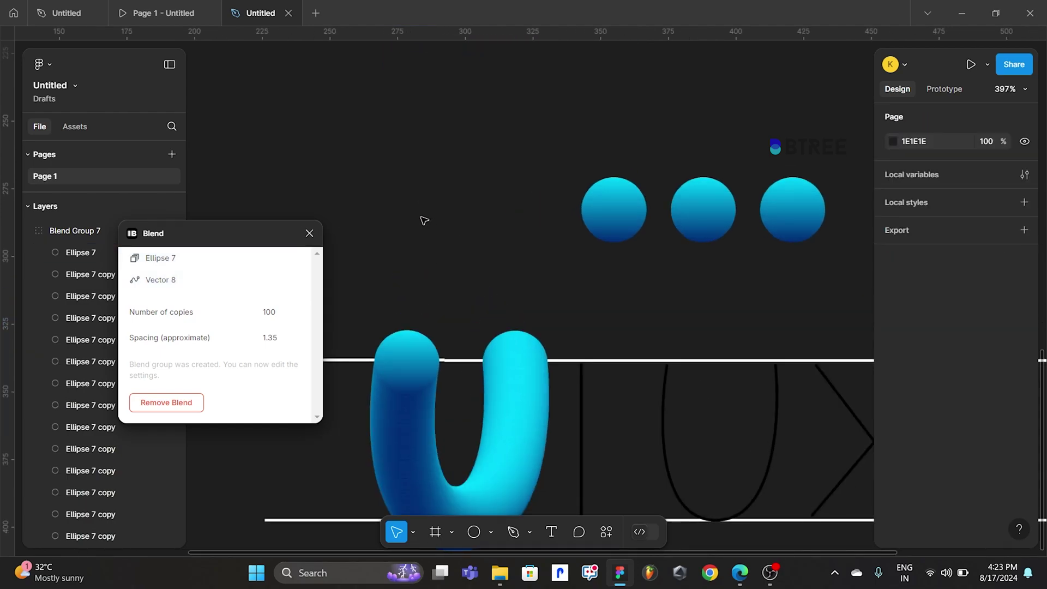
pyautogui.scroll(-3, 424, 220)
pyautogui.scroll(-2, 423, 220)
pyautogui.scroll(-2, 432, 272)
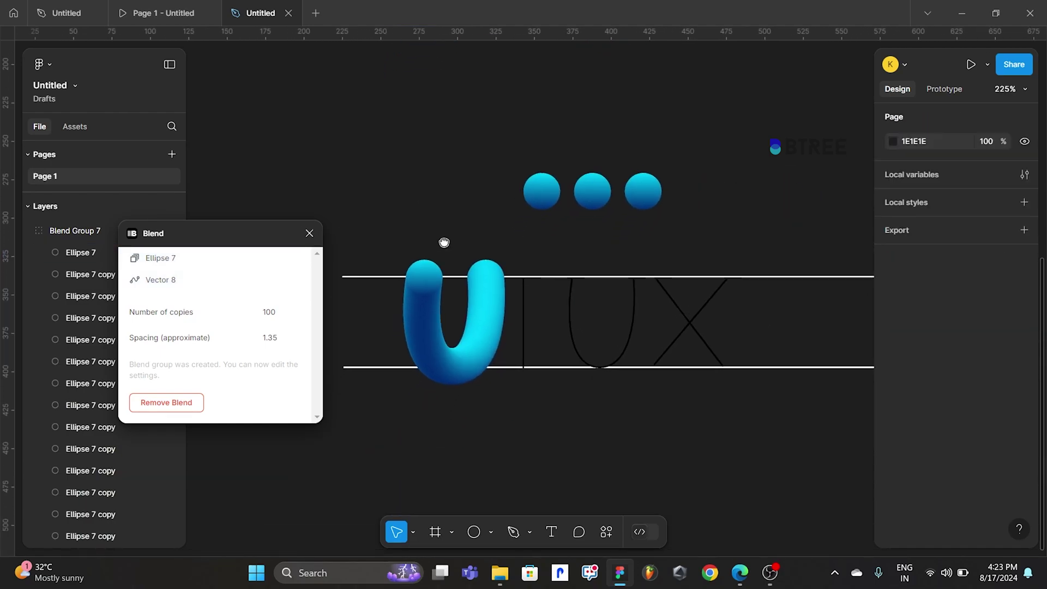
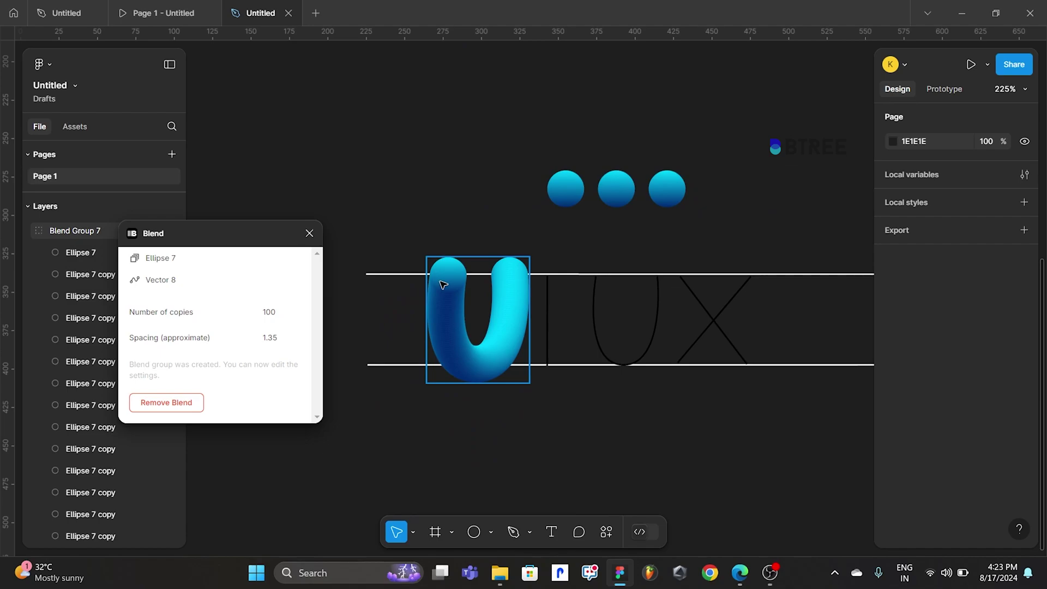
# Duplicate the bottom guide line down to Y 409 and the top guide line up to Y 328
pyautogui.click(766, 365)
pyautogui.moveTo(766, 365); pyautogui.dragTo(766, 382)
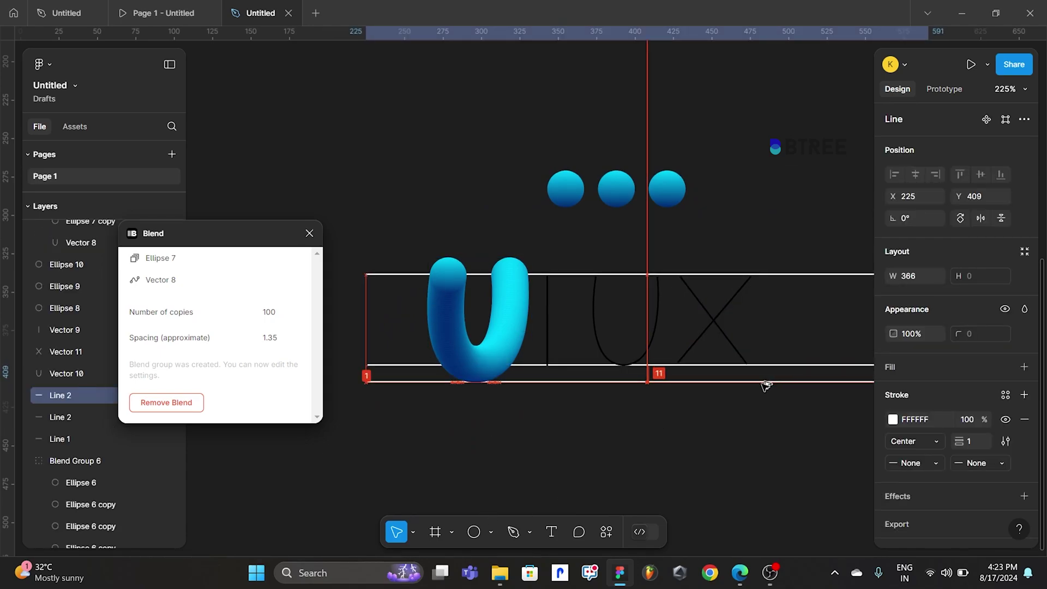
pyautogui.keyDown('ctrl'); pyautogui.scroll(3, 600, 382); pyautogui.keyUp('ctrl')
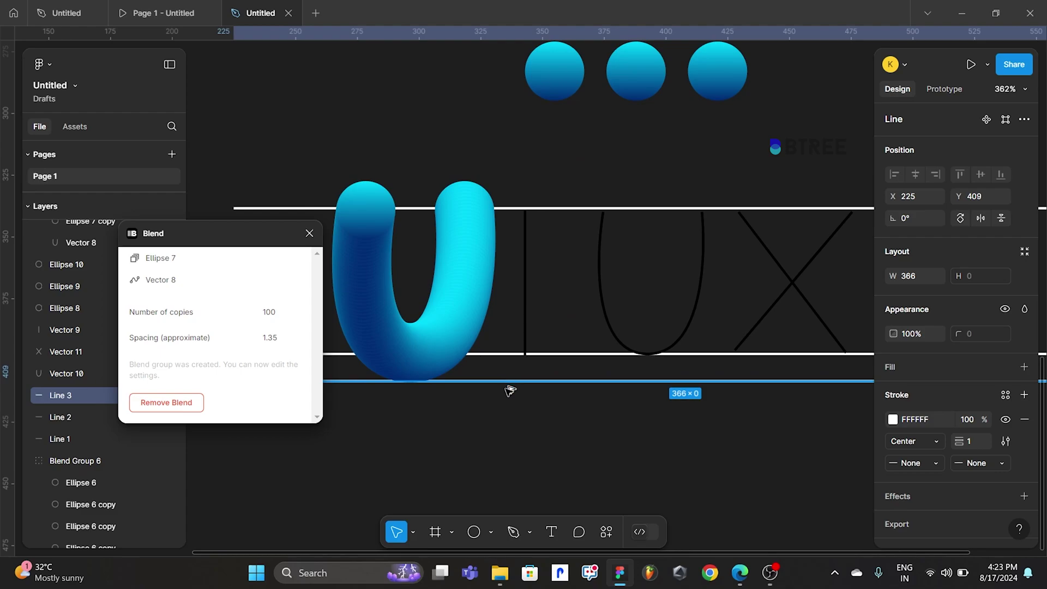
pyautogui.press('alt')
pyautogui.press('alt')
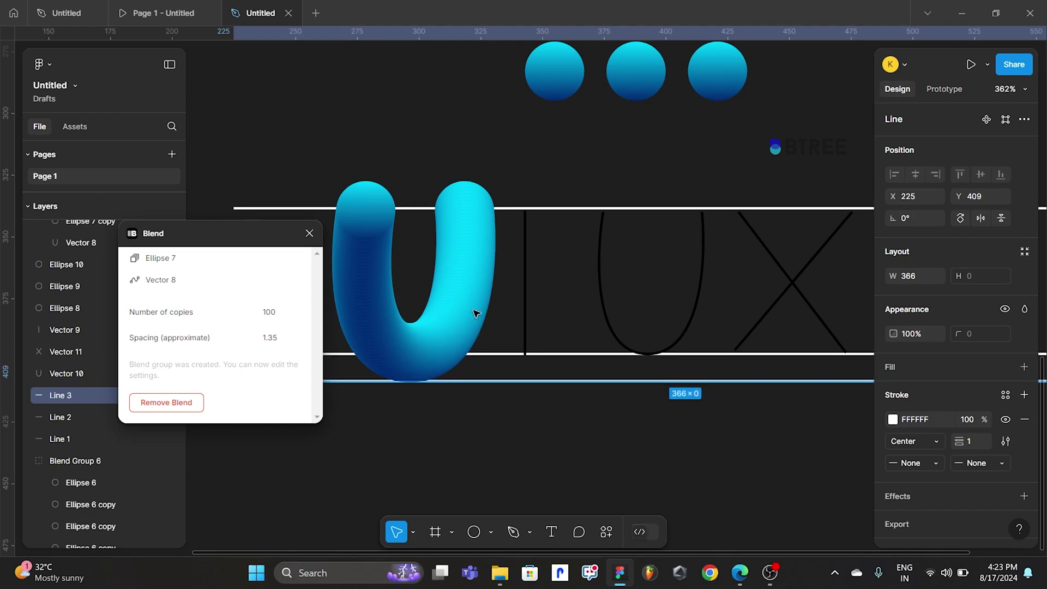
pyautogui.moveTo(553, 209); pyautogui.dragTo(554, 179)
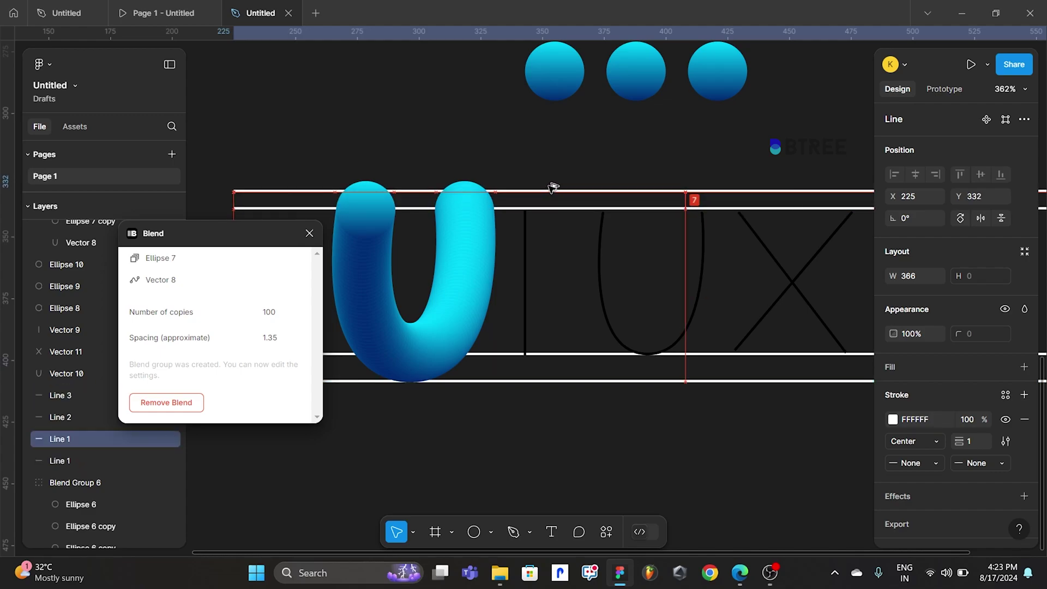
pyautogui.click(475, 133)
pyautogui.scroll(-2, 474, 134)
# Blend a cyan circle along the I stroke with 100 copies and shift the I right for even spacing
pyautogui.click(516, 413)
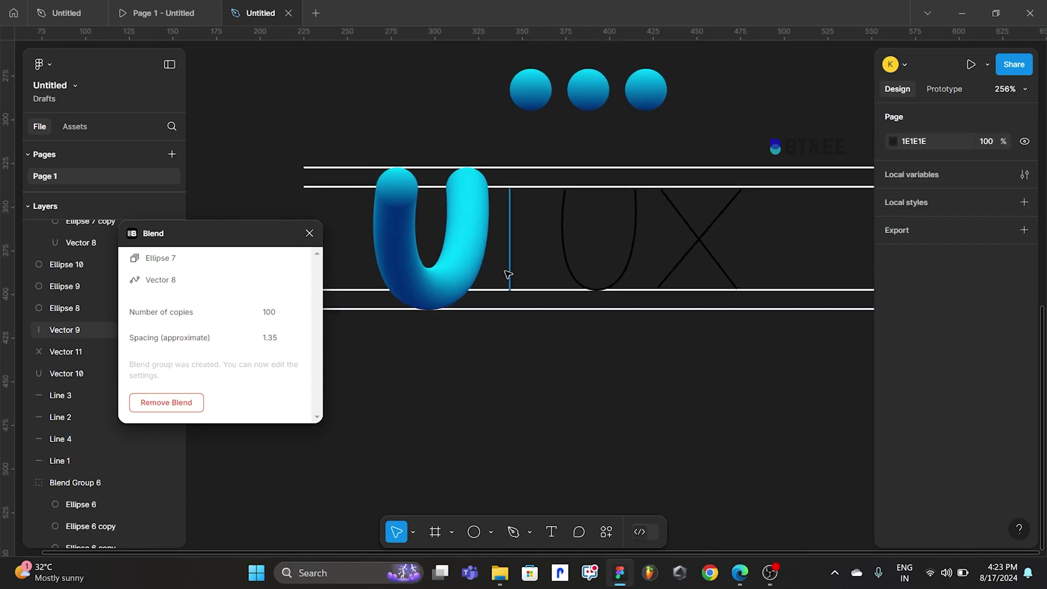
pyautogui.click(530, 89)
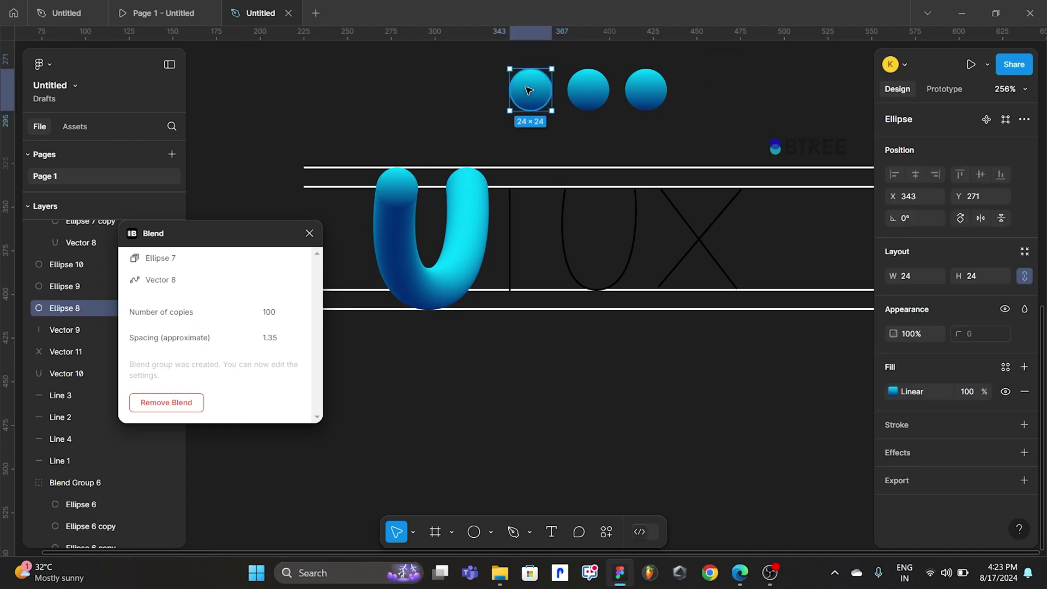
pyautogui.keyDown('shift'); pyautogui.click(510, 281); pyautogui.keyUp('shift')
pyautogui.click(606, 533)
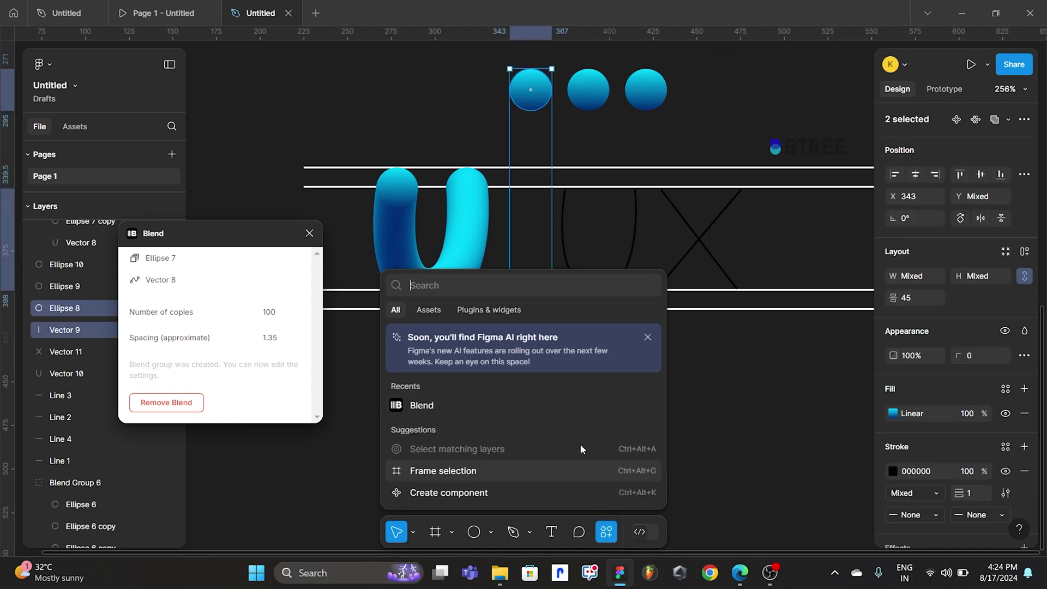
pyautogui.click(478, 402)
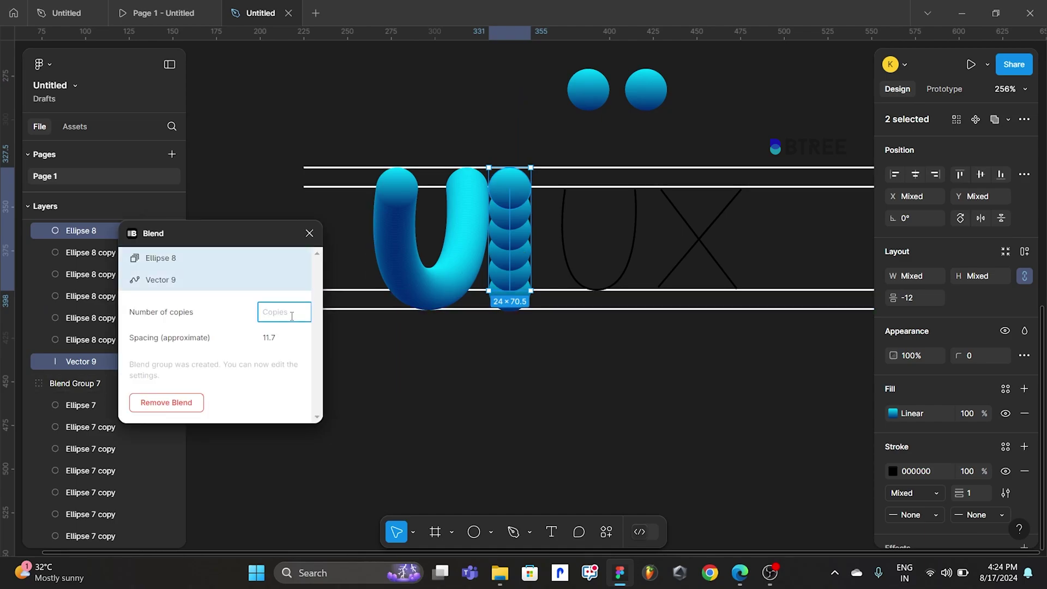
pyautogui.write('100')
pyautogui.press('Return')
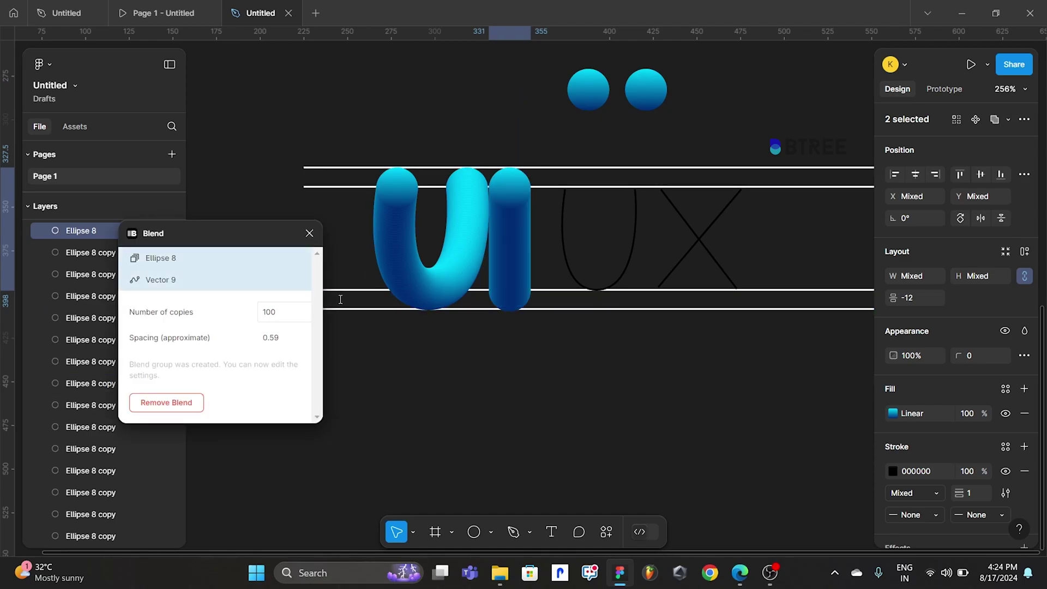
pyautogui.click(538, 320)
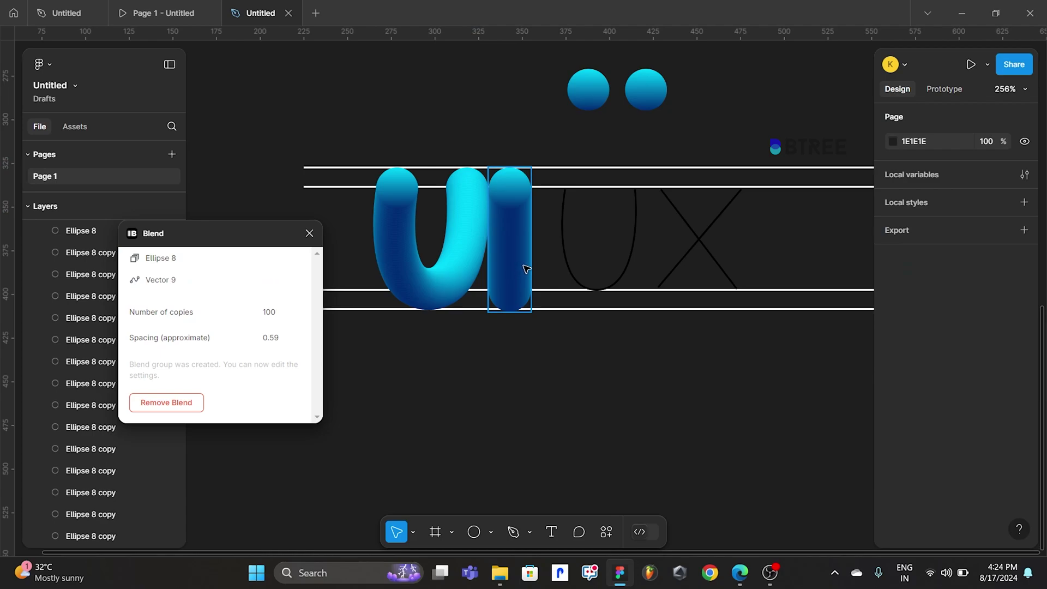
pyautogui.moveTo(525, 269); pyautogui.dragTo(531, 269)
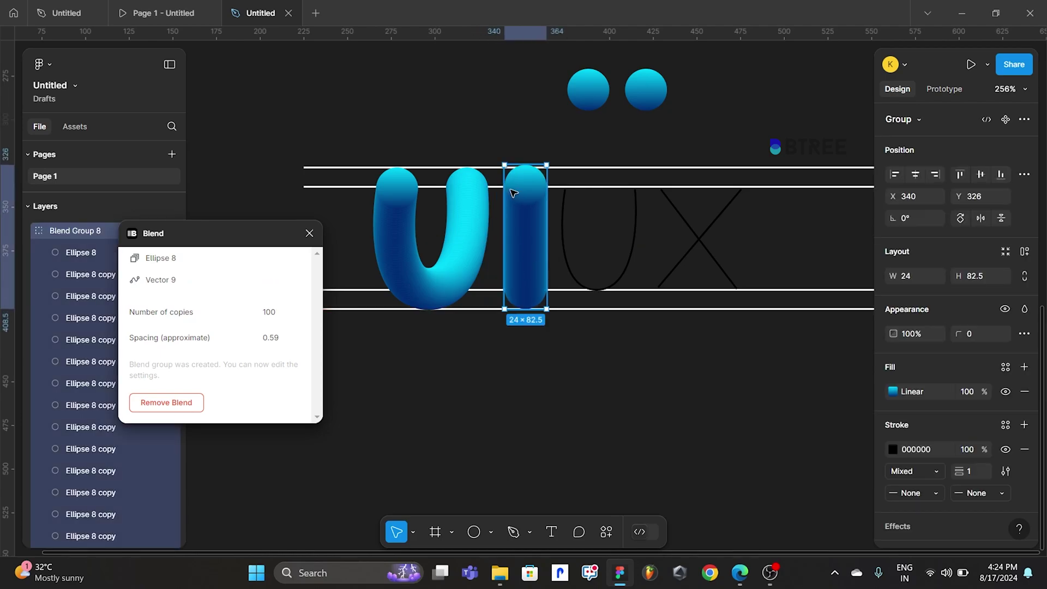
pyautogui.scroll(2, 532, 186)
pyautogui.scroll(-3, 532, 185)
# Blend the next cyan circle along the second U outline with 100 copies and nudge it right
pyautogui.click(575, 332)
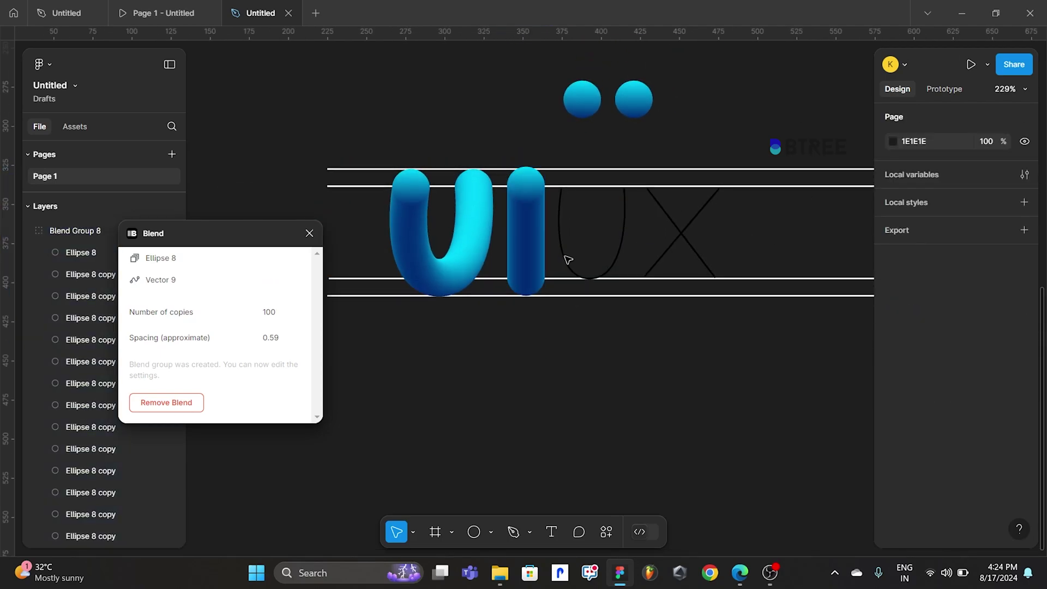
pyautogui.click(581, 110)
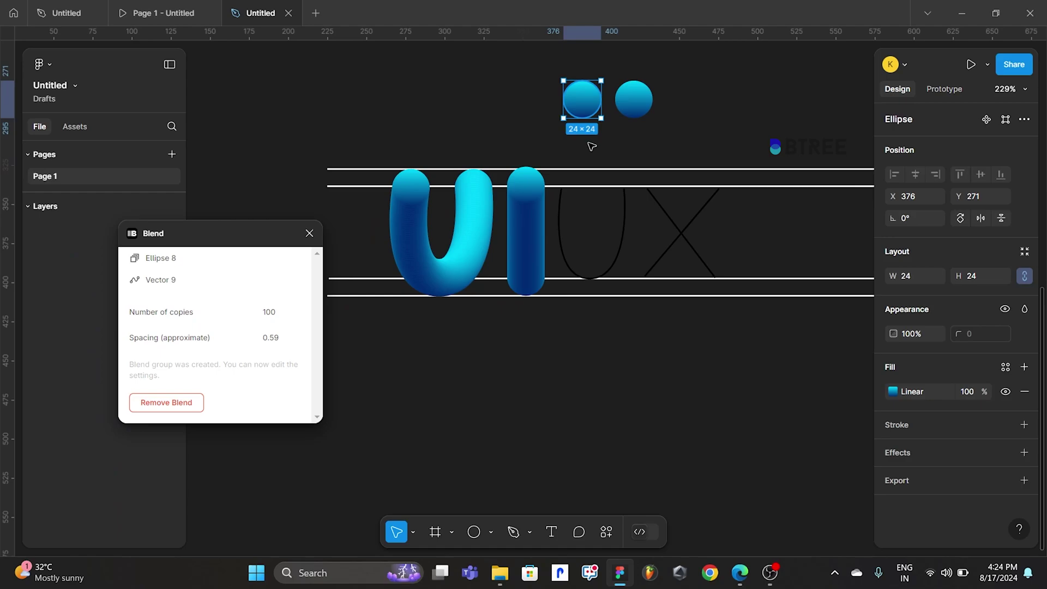
pyautogui.keyDown('shift'); pyautogui.click(613, 279); pyautogui.keyUp('shift')
pyautogui.click(606, 531)
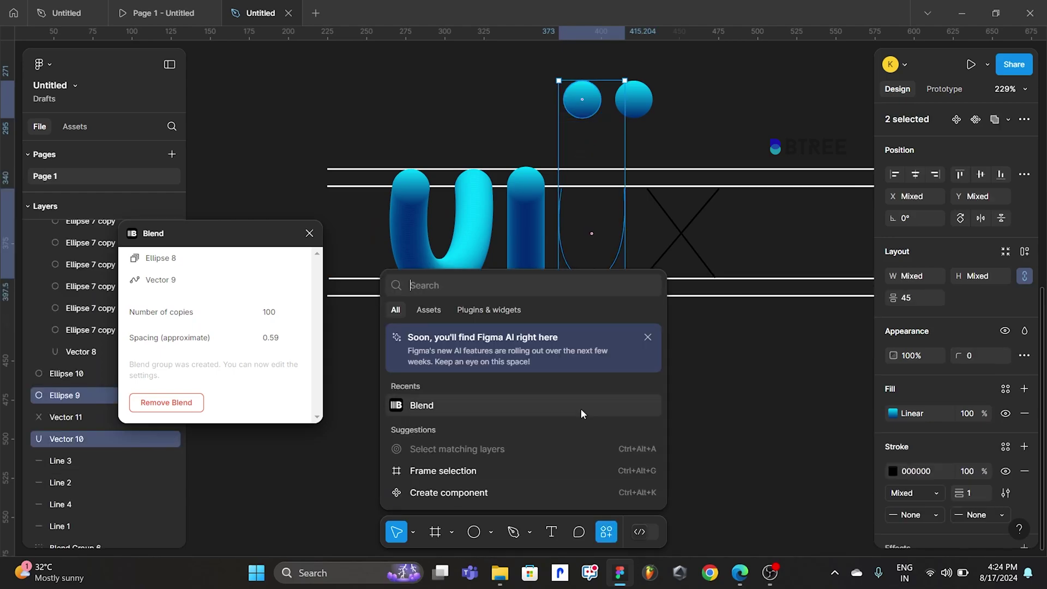
pyautogui.click(516, 403)
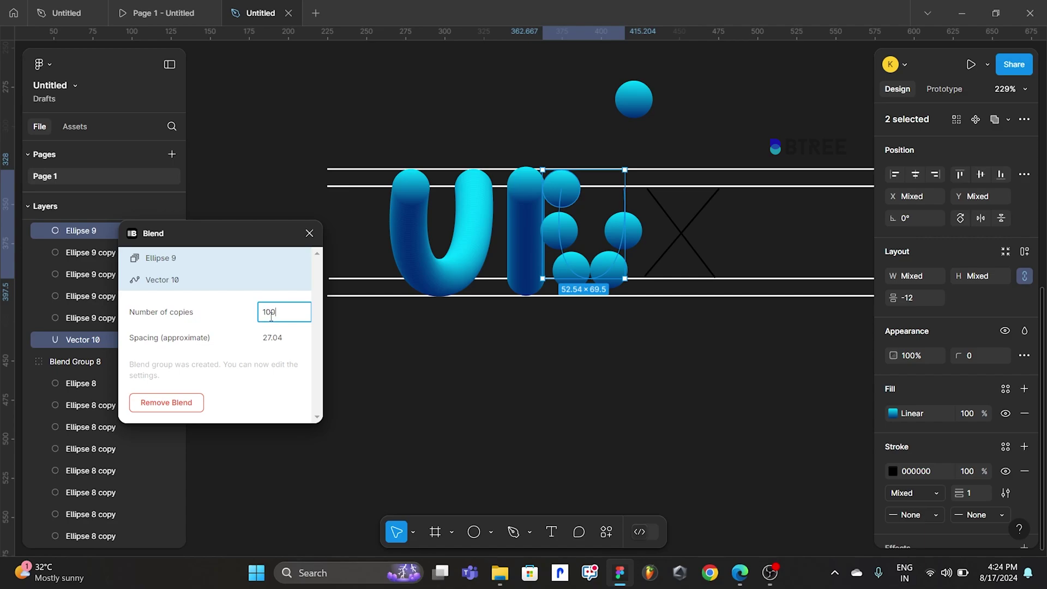
pyautogui.press('Return')
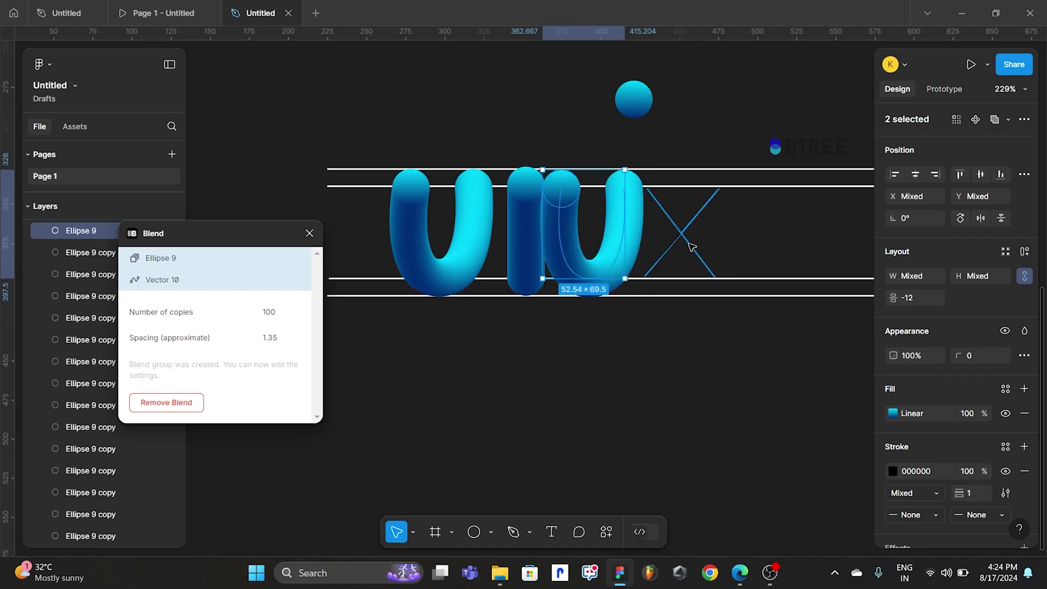
pyautogui.click(692, 248)
pyautogui.click(619, 256)
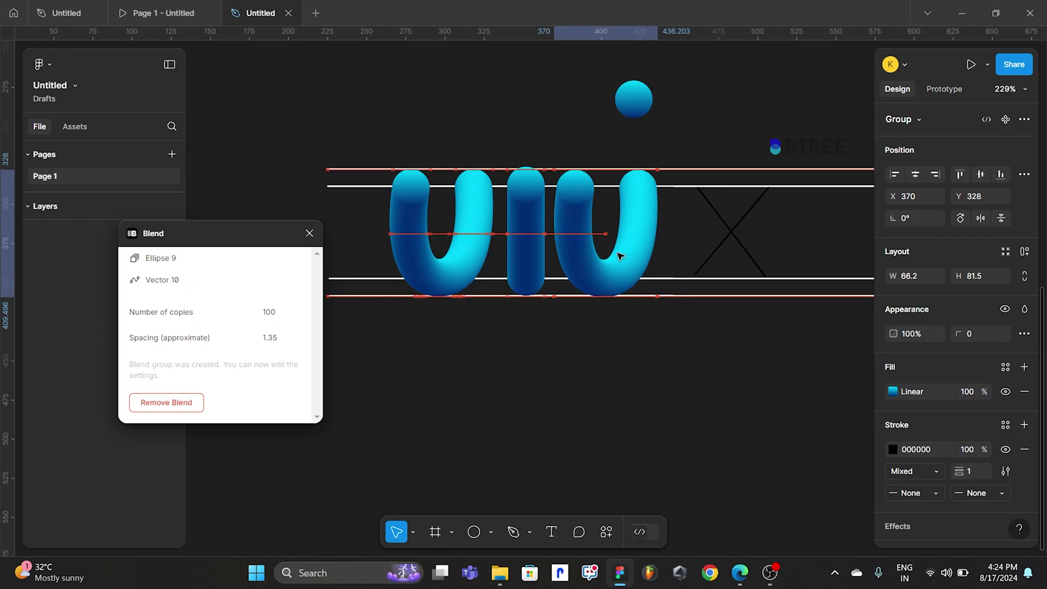
pyautogui.moveTo(619, 257); pyautogui.dragTo(624, 255)
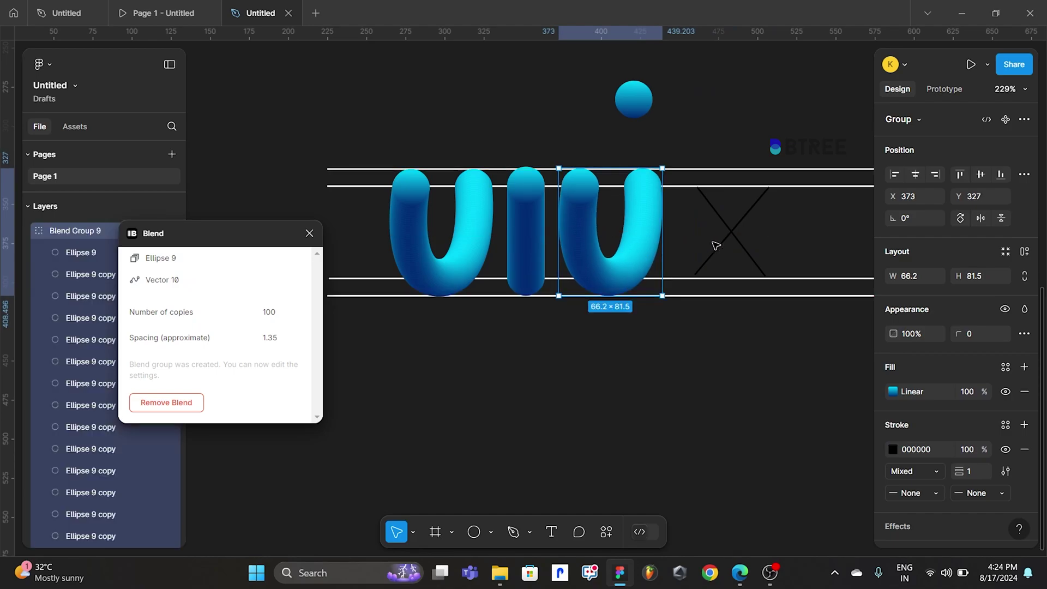
# Blend the last cyan circle along the X outline with 100 copies
pyautogui.keyDown('shift'); pyautogui.click(638, 110); pyautogui.keyUp('shift')
pyautogui.keyDown('shift'); pyautogui.click(748, 252); pyautogui.keyUp('shift')
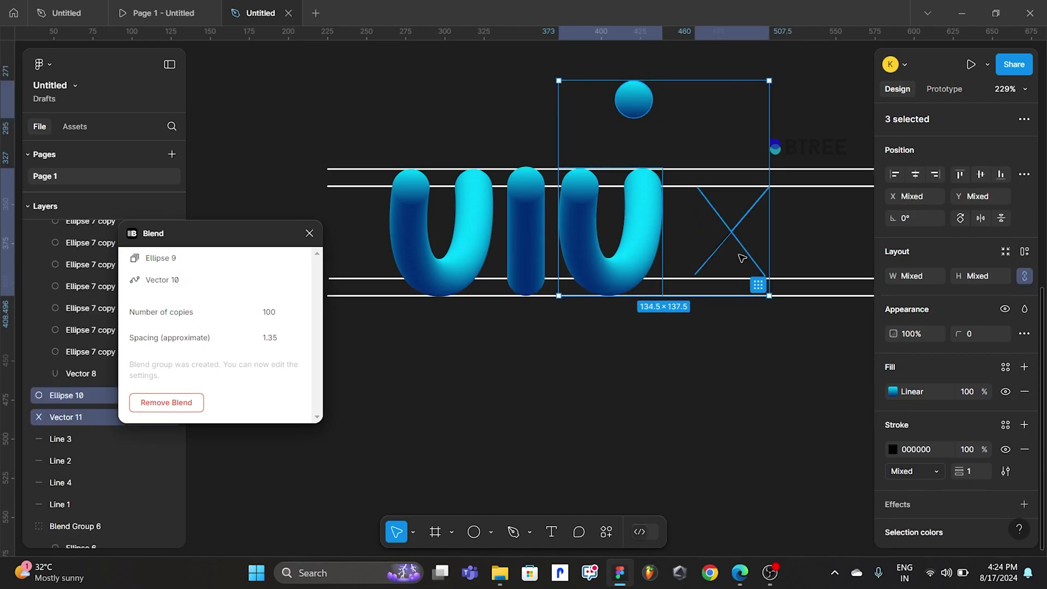
pyautogui.click(641, 369)
pyautogui.click(646, 112)
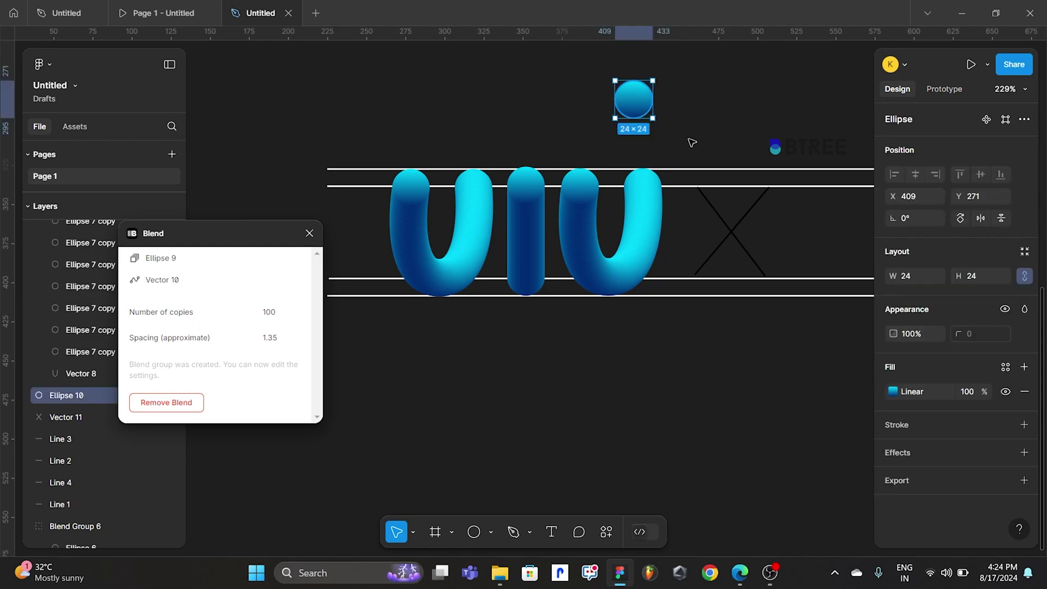
pyautogui.keyDown('shift'); pyautogui.click(733, 247); pyautogui.keyUp('shift')
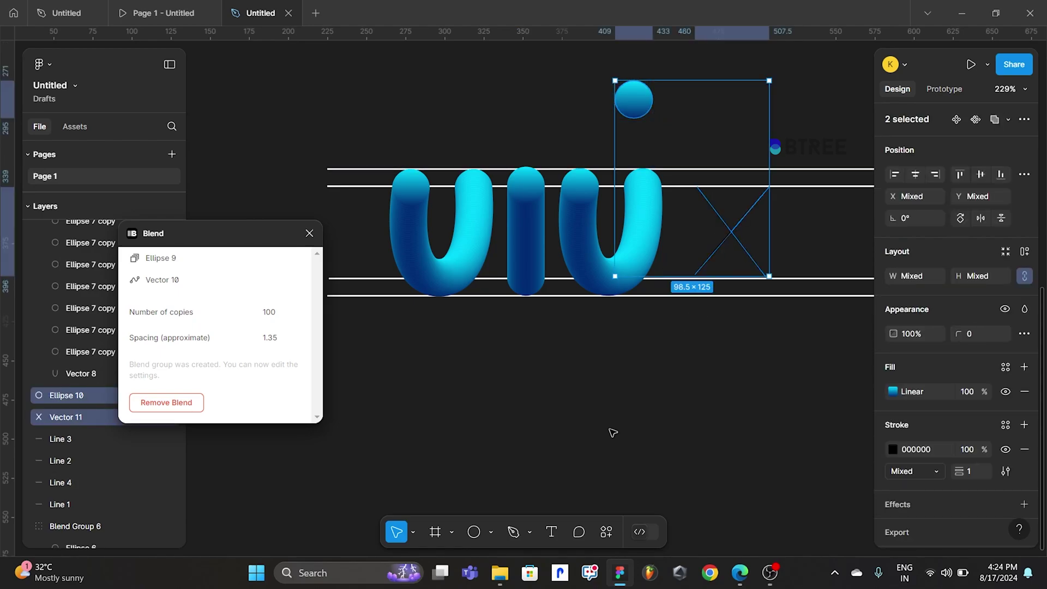
pyautogui.click(608, 529)
pyautogui.click(443, 409)
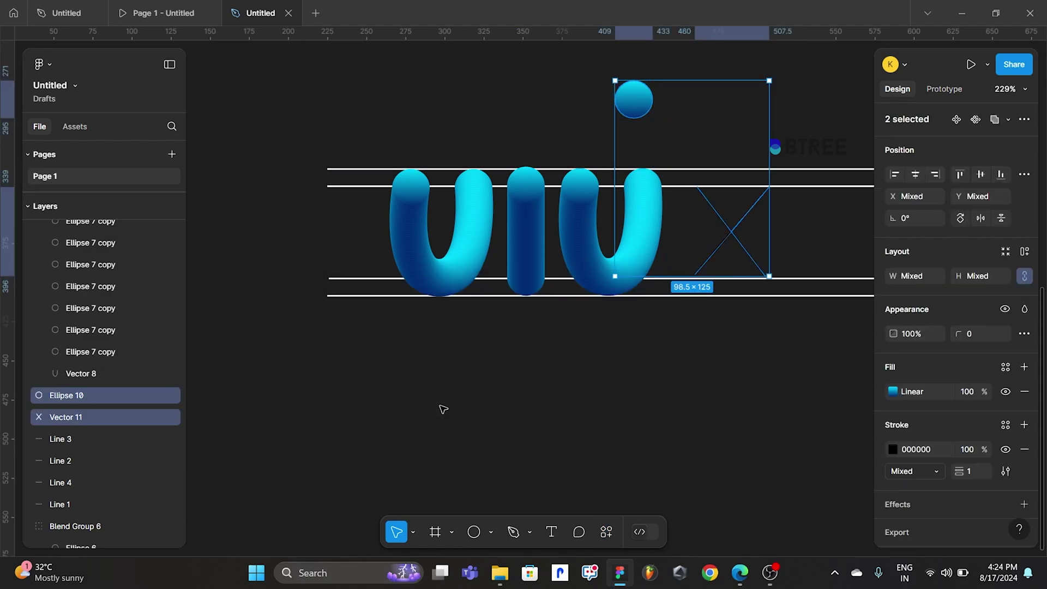
pyautogui.click(278, 309)
pyautogui.write('100')
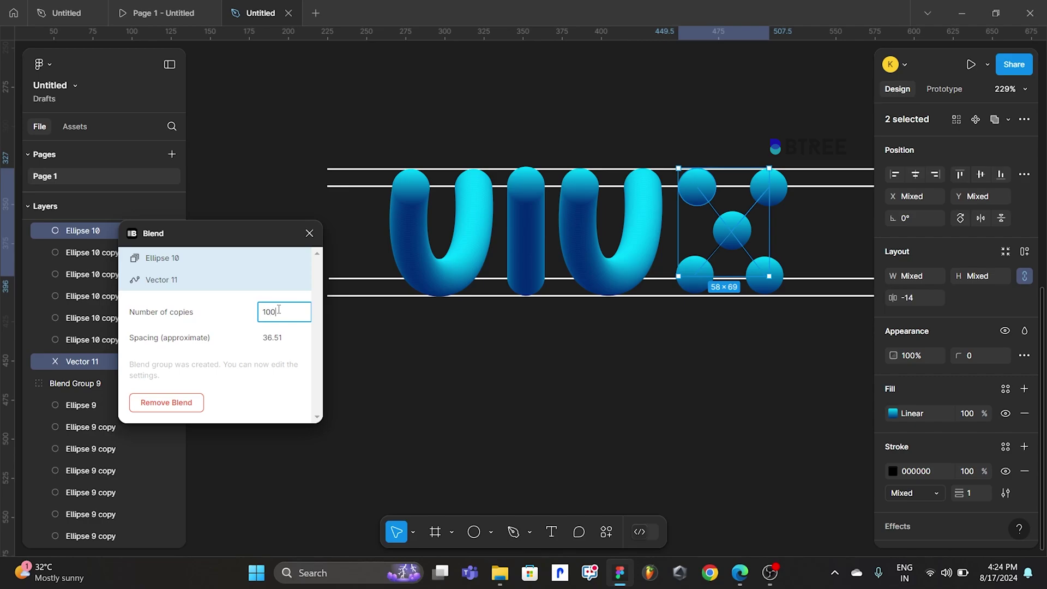
pyautogui.press('Return')
# Delete the four white guide lines around the lettering
pyautogui.click(489, 357)
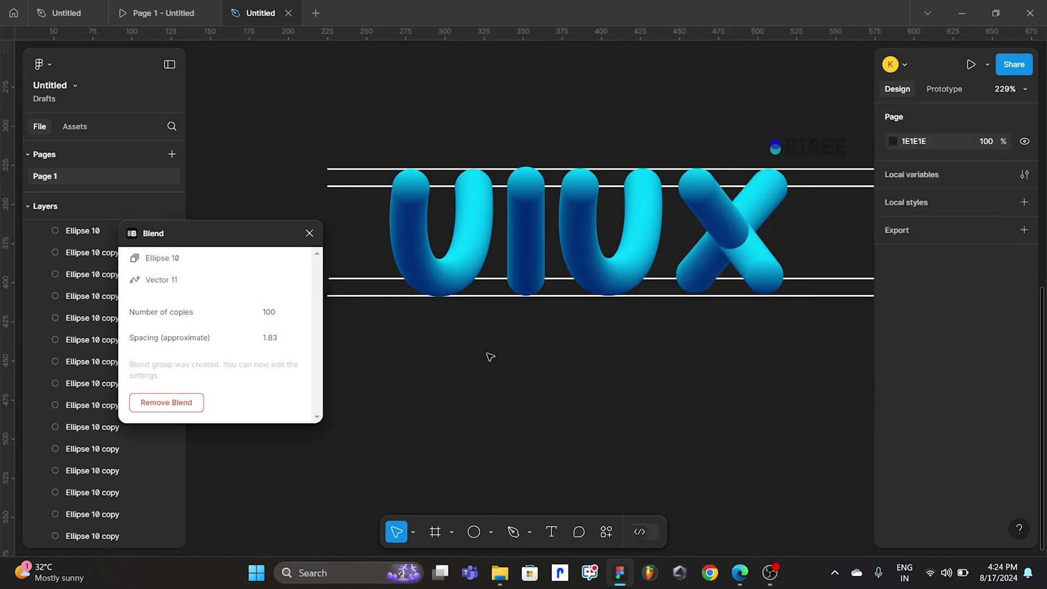
pyautogui.scroll(3, 490, 357)
pyautogui.scroll(-3, 489, 357)
pyautogui.scroll(1, 845, 150)
pyautogui.hscroll(3, 673, 153)
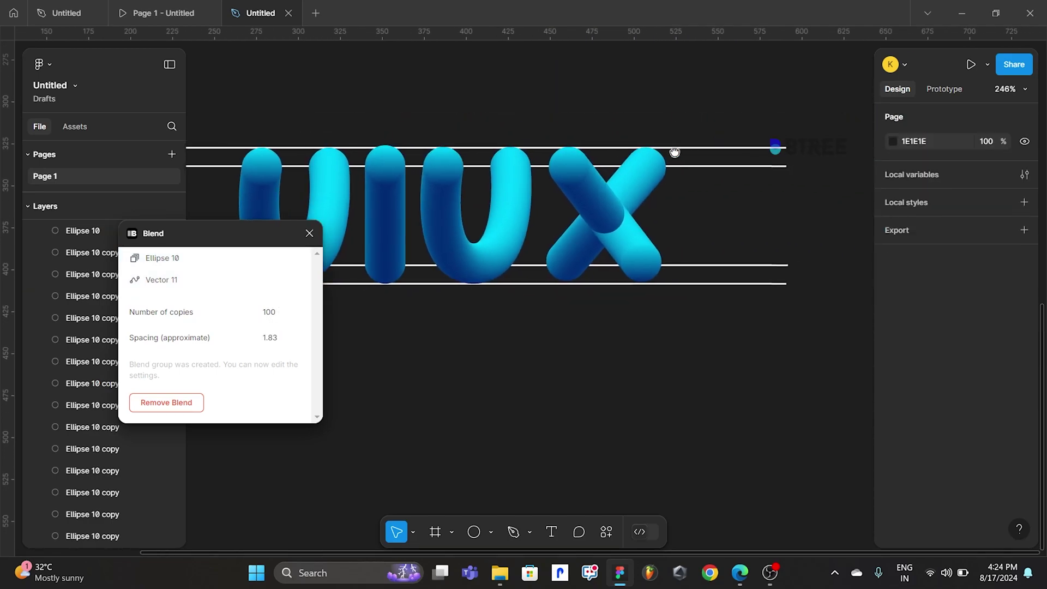
pyautogui.moveTo(804, 104); pyautogui.dragTo(768, 325)
pyautogui.press('Delete')
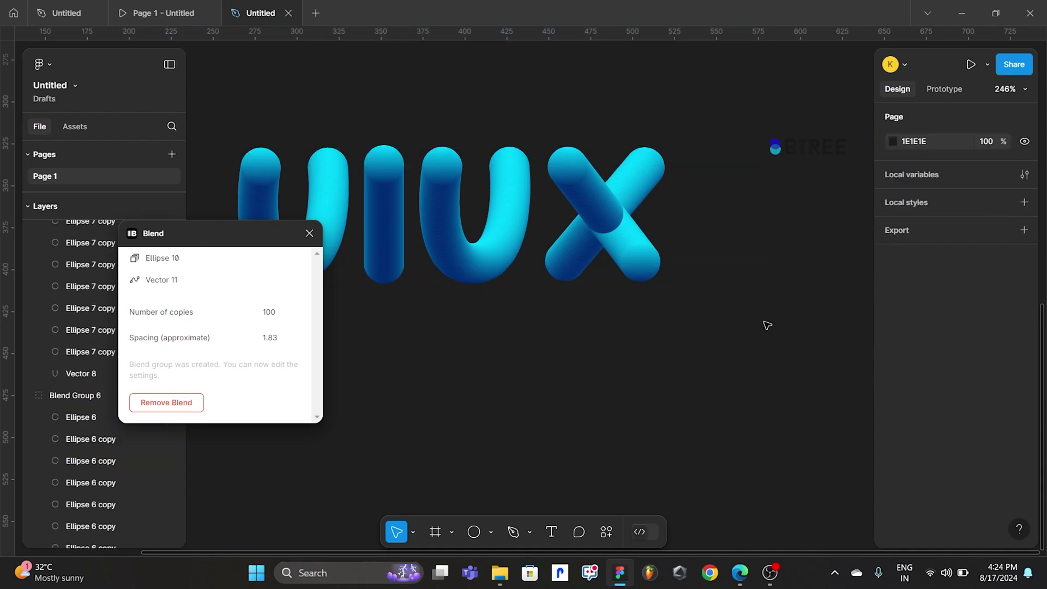
pyautogui.scroll(-3, 516, 356)
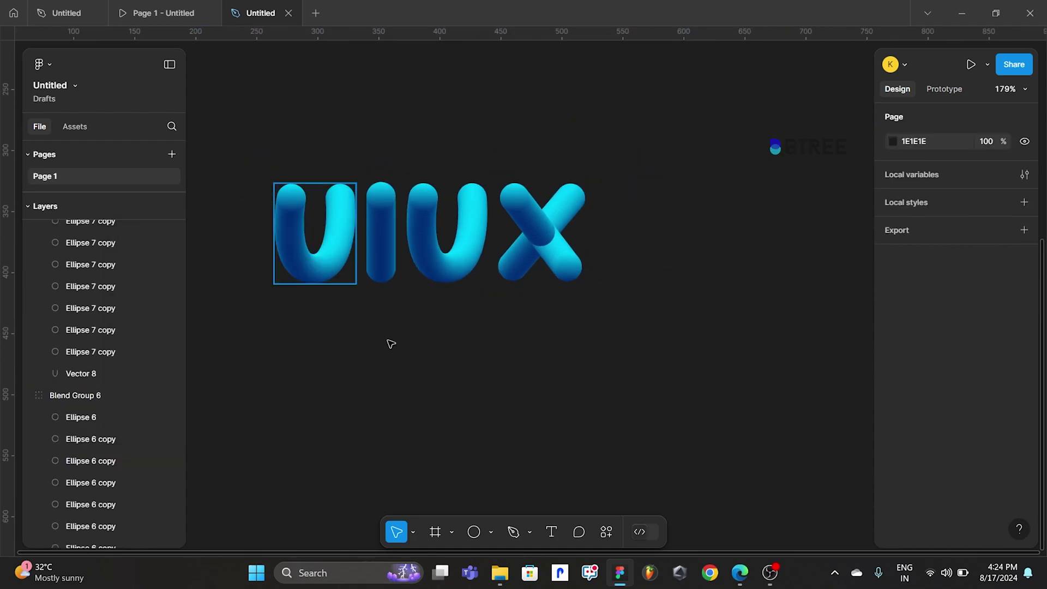
# Group the four UIUX letter blends and draw a 279×162 frame below them
pyautogui.moveTo(302, 164); pyautogui.dragTo(676, 329)
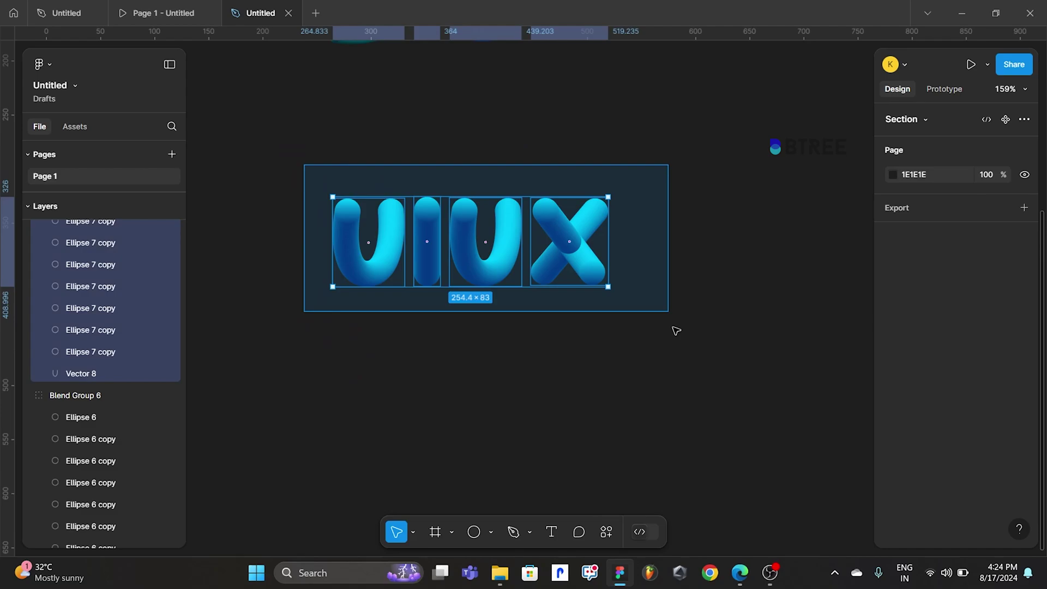
pyautogui.hotkey('ctrl', 'g')
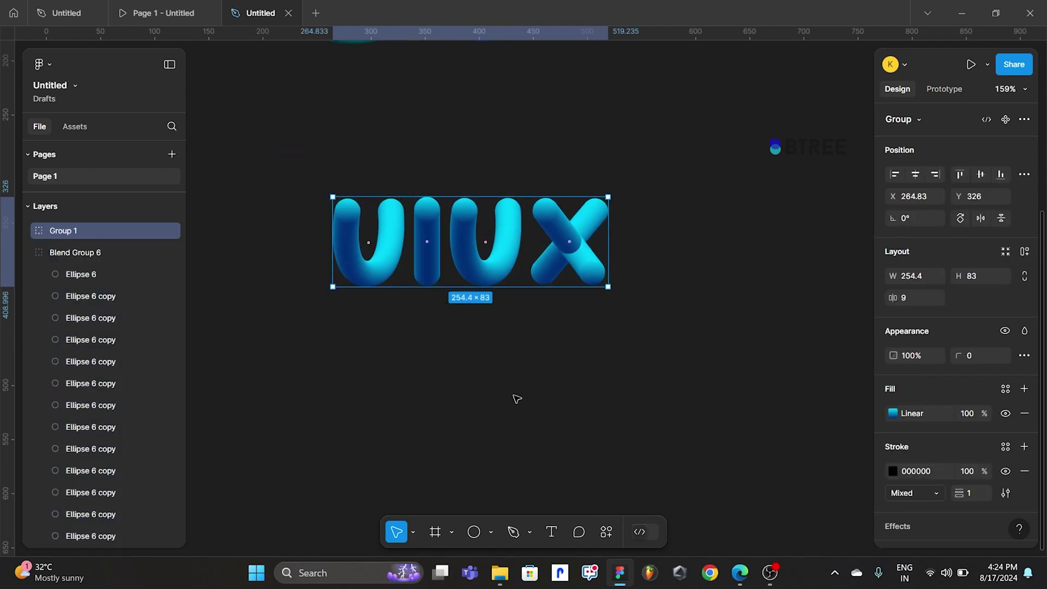
pyautogui.click(435, 531)
pyautogui.moveTo(388, 341)
pyautogui.mouseDown()
pyautogui.moveTo(631, 515)
pyautogui.moveTo(690, 515)
pyautogui.mouseUp()
pyautogui.moveTo(755, 249); pyautogui.dragTo(703, 140)
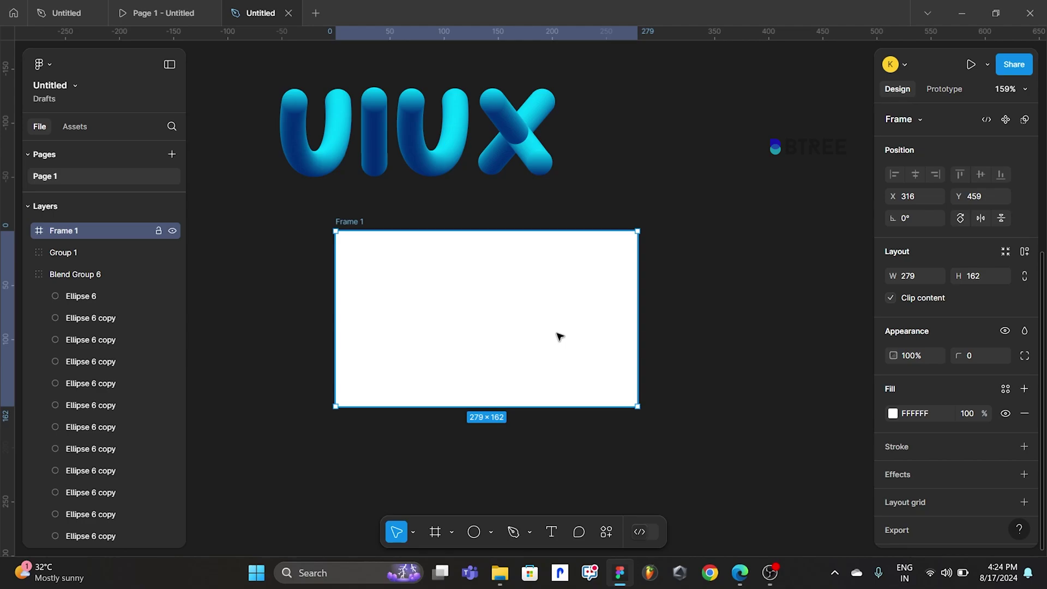
# Change Frame 1's fill to a linear gradient running diagonally between opposite corners
pyautogui.click(893, 413)
pyautogui.click(743, 199)
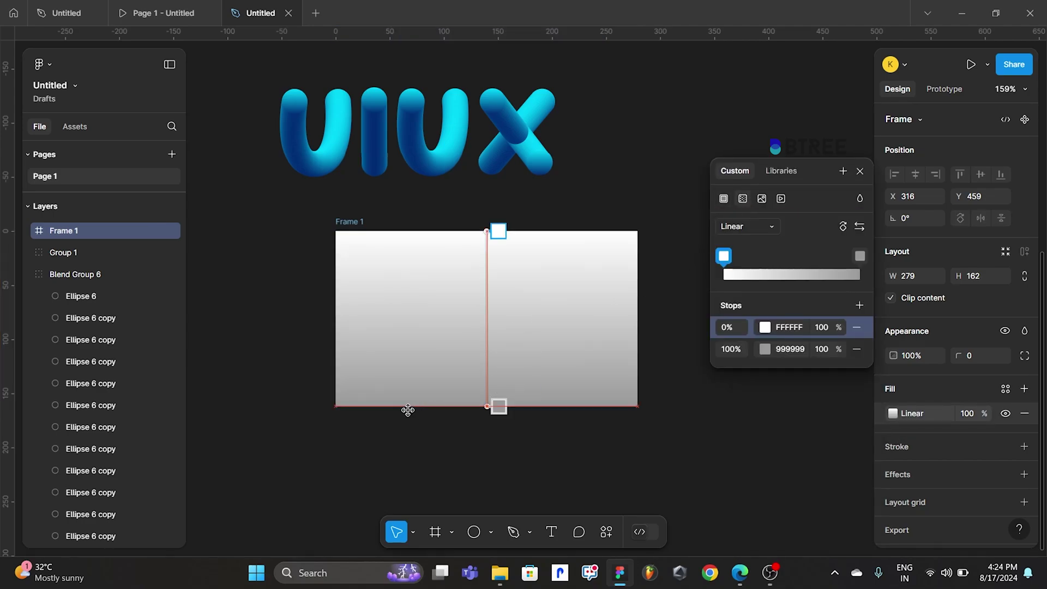
pyautogui.moveTo(489, 408); pyautogui.dragTo(338, 407)
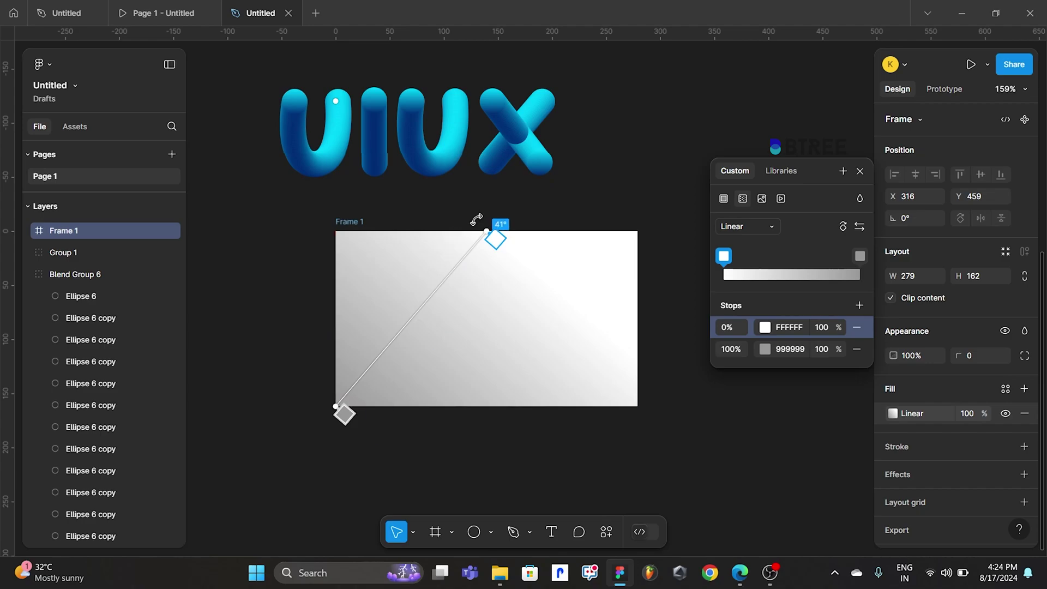
pyautogui.moveTo(490, 232); pyautogui.dragTo(621, 241)
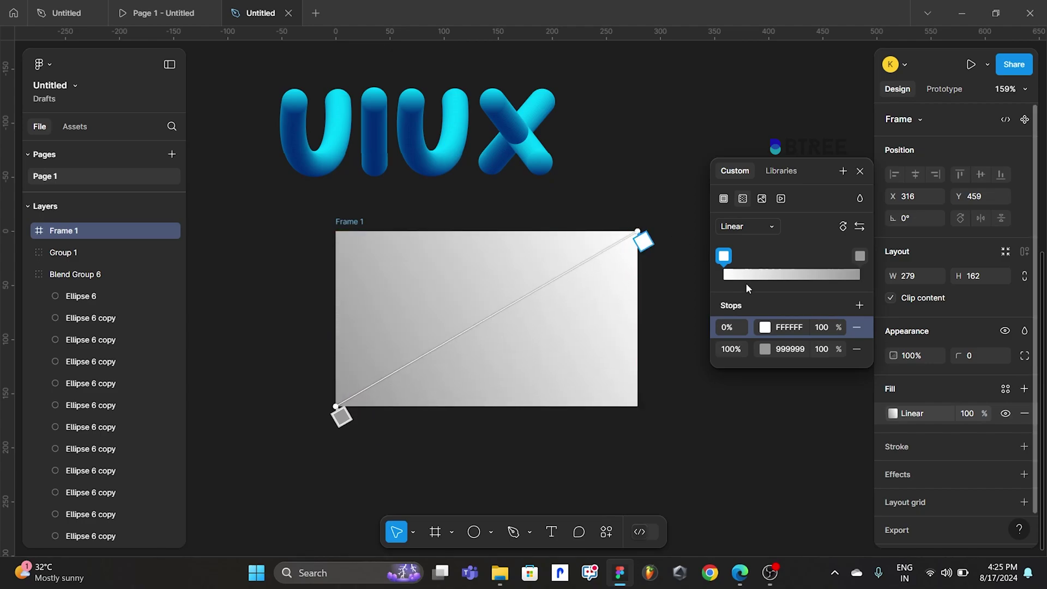
# Set the gradient stops to bright blue 004CFF and dark grey 242424
pyautogui.click(765, 328)
pyautogui.moveTo(588, 394); pyautogui.dragTo(651, 398)
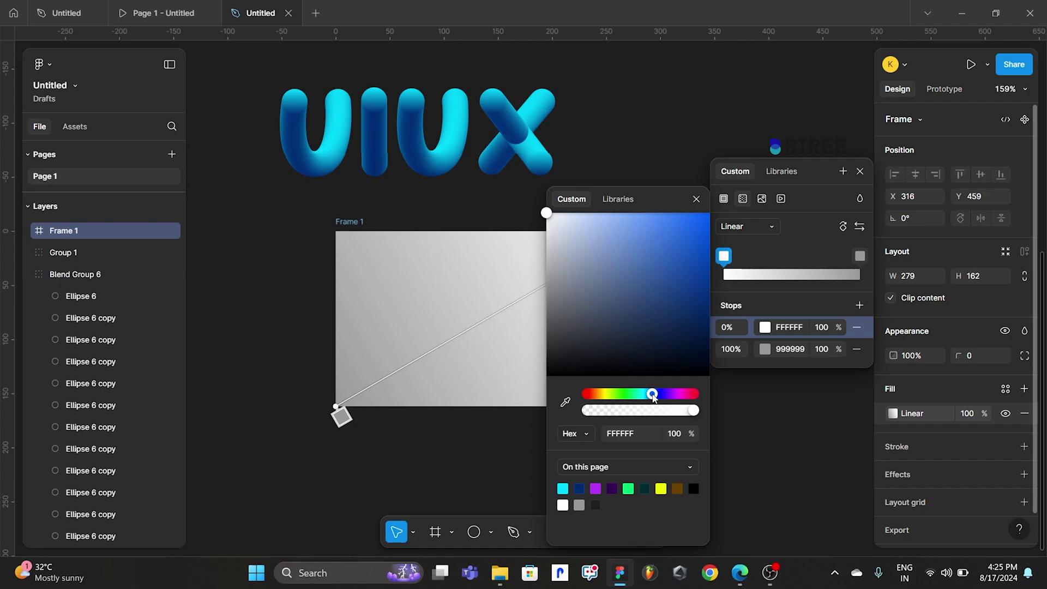
pyautogui.moveTo(664, 276); pyautogui.dragTo(717, 210)
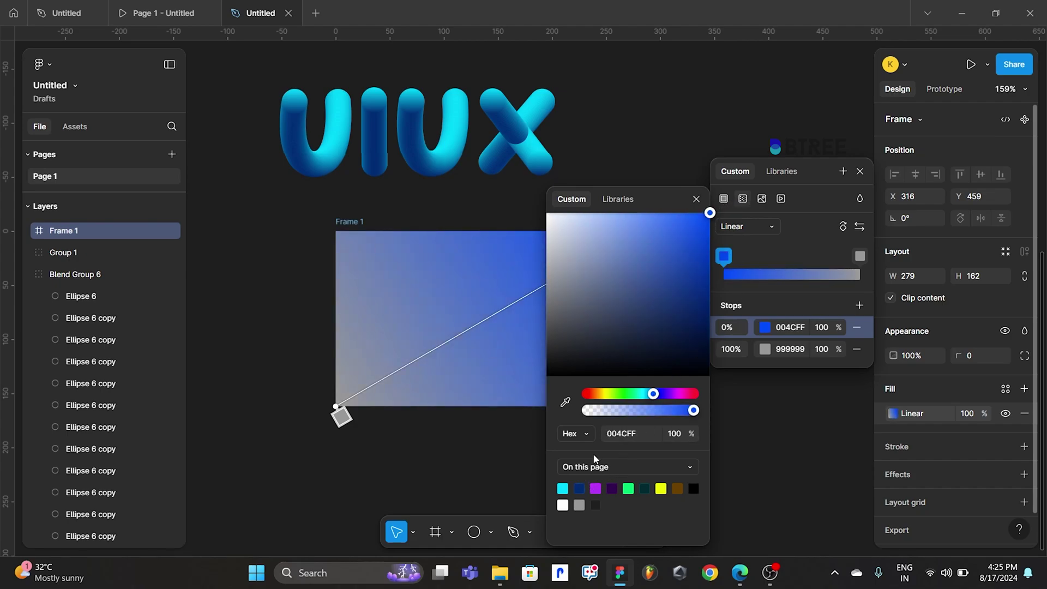
pyautogui.click(767, 351)
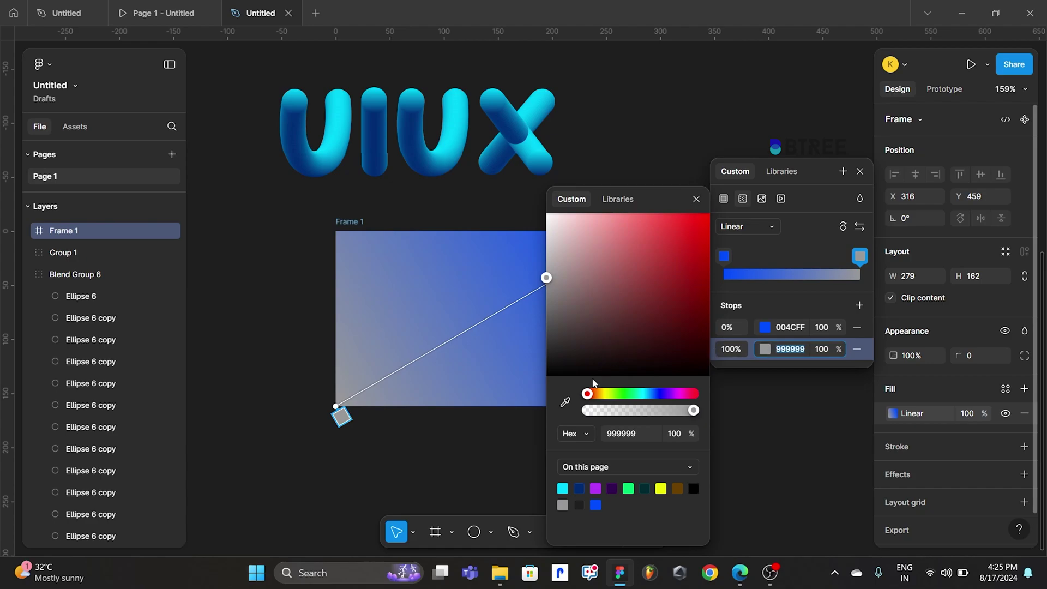
pyautogui.moveTo(553, 308); pyautogui.dragTo(544, 370)
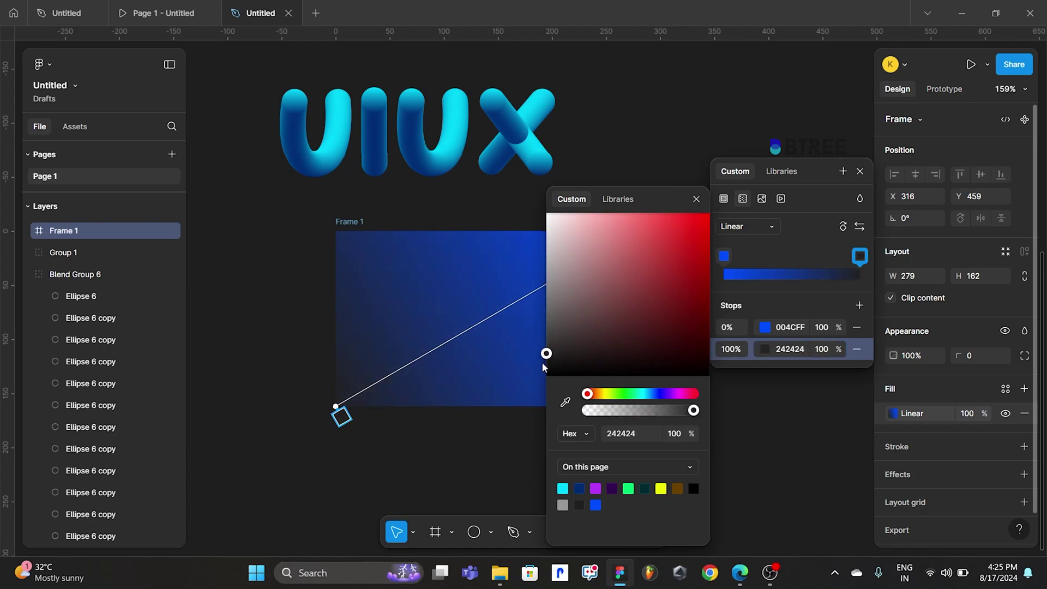
pyautogui.click(292, 333)
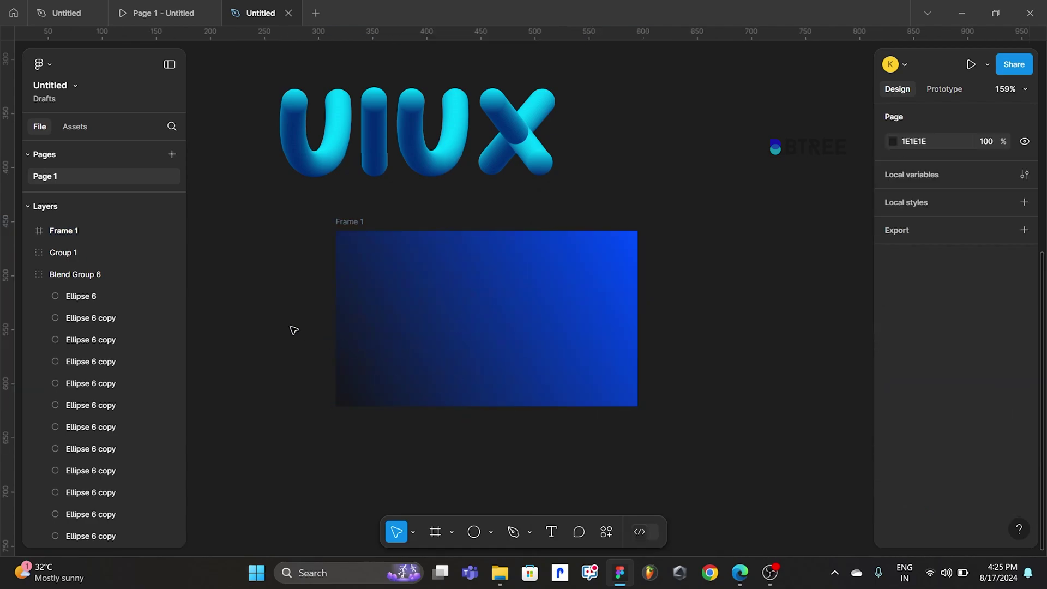
pyautogui.click(374, 135)
# Move the UIUX letter group into Frame 1 and centre it on the gradient
pyautogui.moveTo(374, 134)
pyautogui.mouseDown()
pyautogui.moveTo(472, 251)
pyautogui.moveTo(447, 318)
pyautogui.mouseUp()
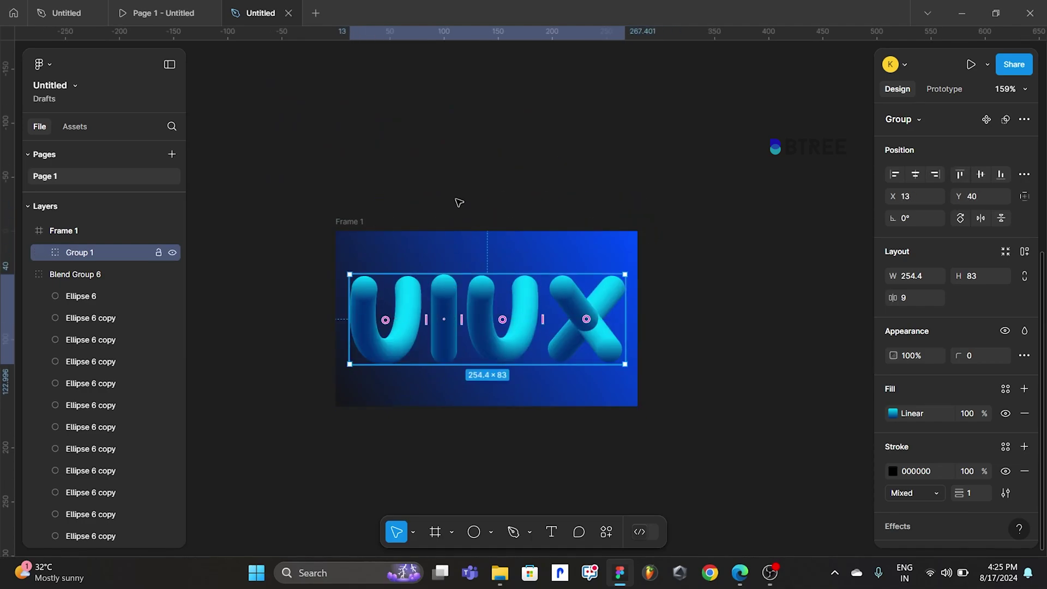
pyautogui.click(486, 164)
pyautogui.scroll(2, 518, 142)
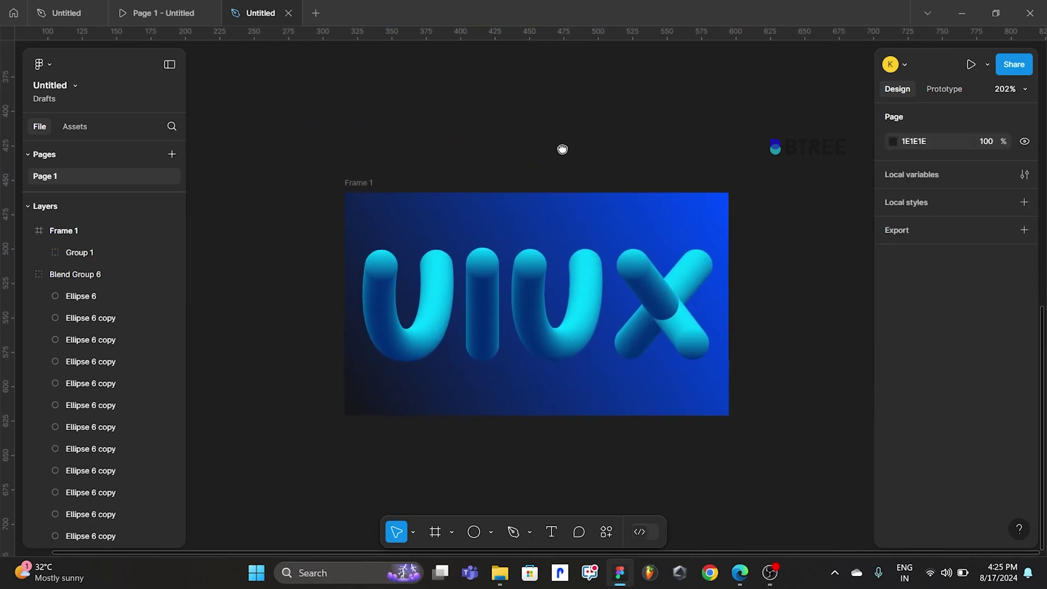
pyautogui.scroll(1, 559, 142)
pyautogui.scroll(-1, 558, 143)
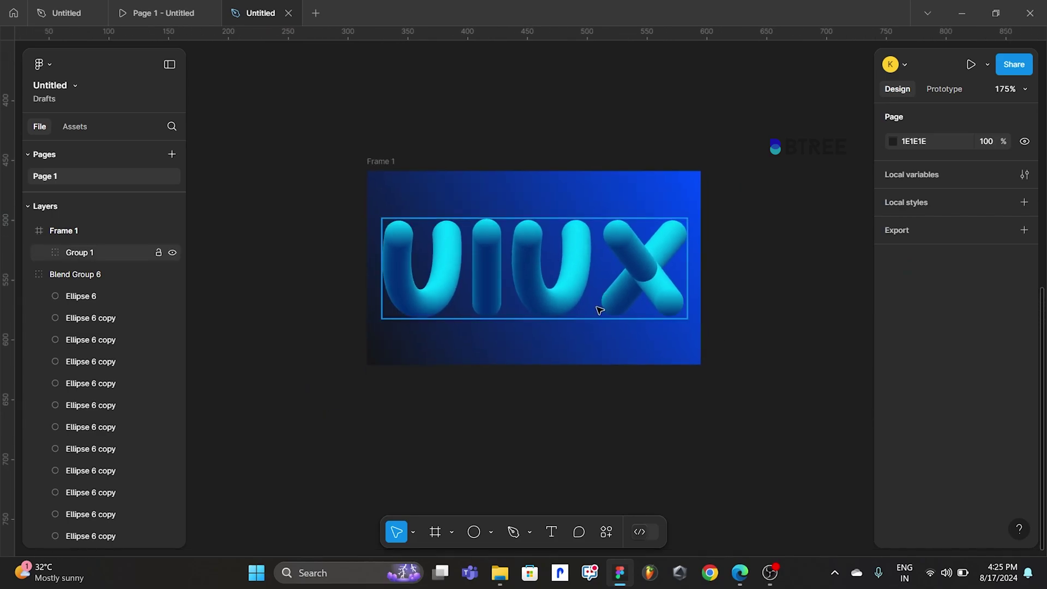
pyautogui.moveTo(582, 295); pyautogui.dragTo(585, 280)
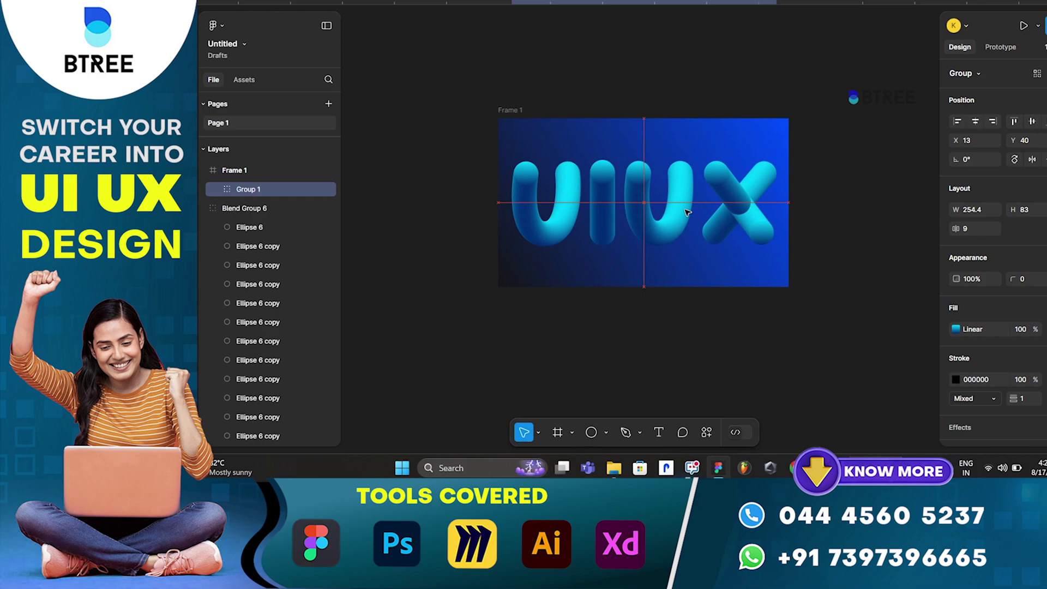
# Nudge the letters into centre and darken the gradient's starting stop to 00216E
pyautogui.moveTo(687, 213); pyautogui.dragTo(684, 213)
pyautogui.click(509, 111)
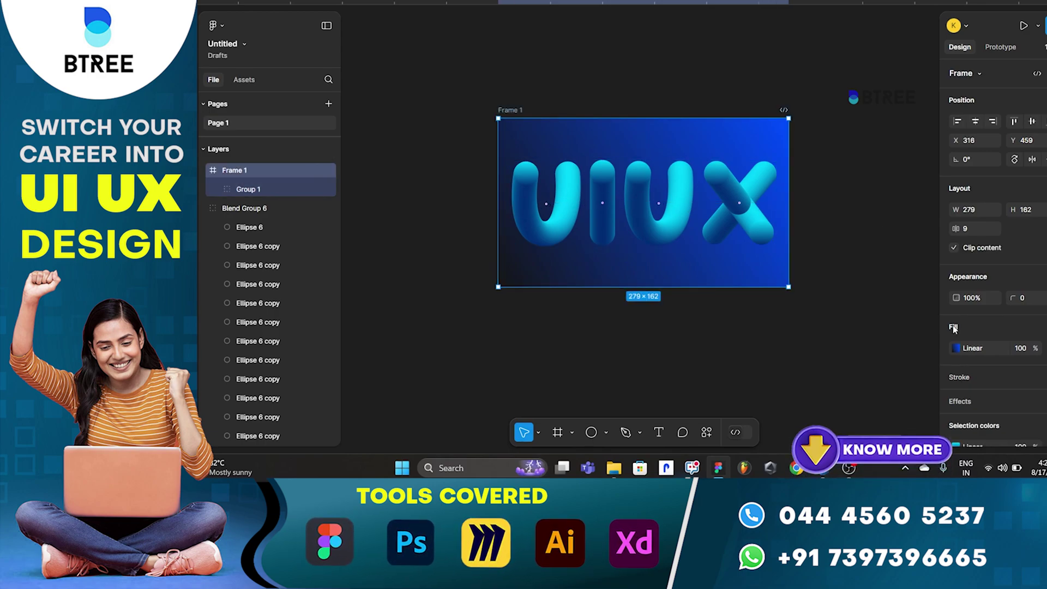
pyautogui.click(956, 347)
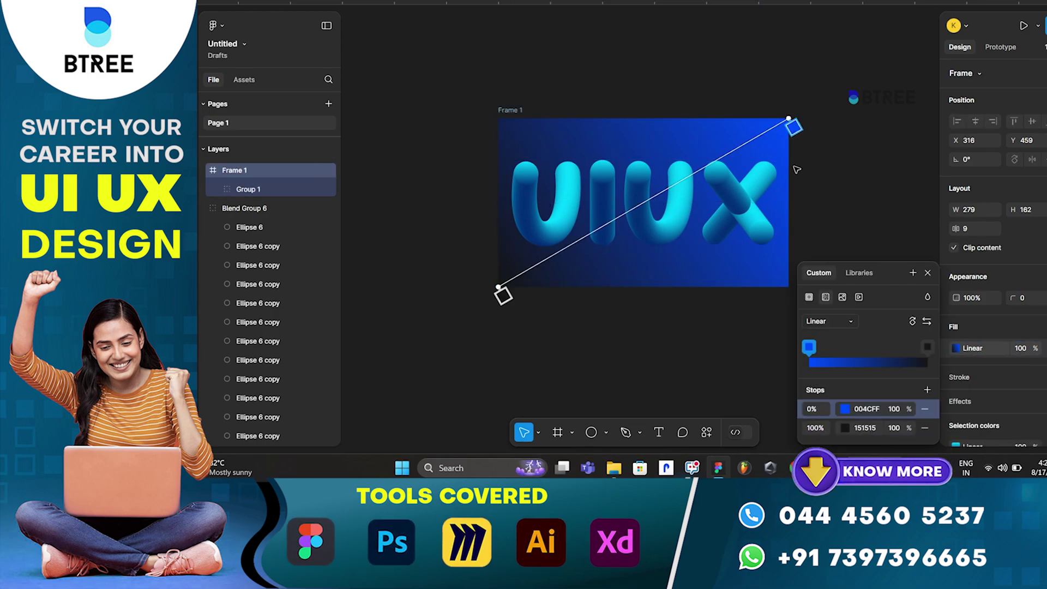
pyautogui.click(844, 409)
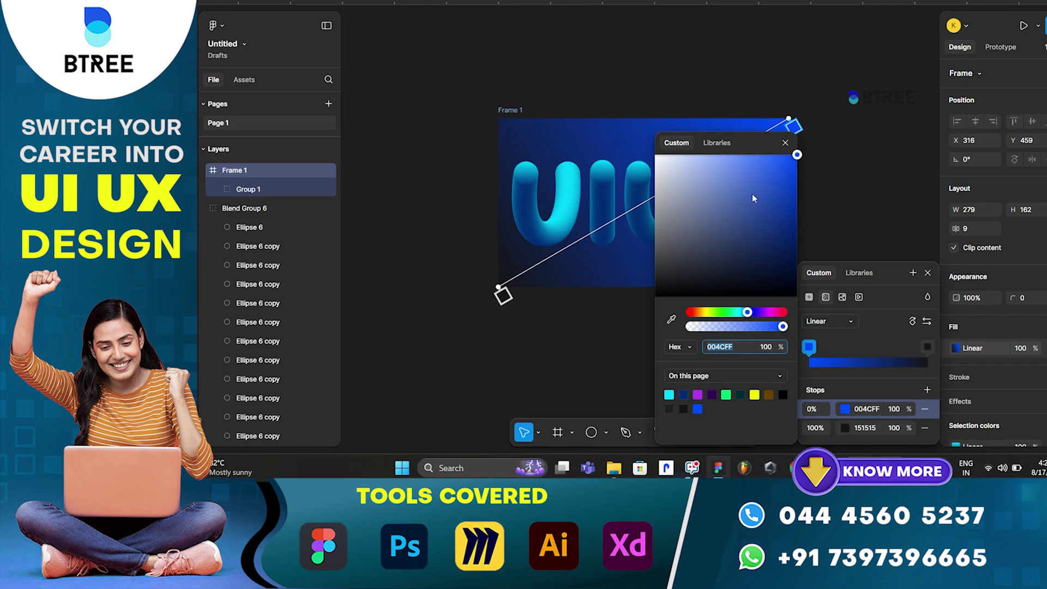
pyautogui.moveTo(752, 141); pyautogui.dragTo(417, 116)
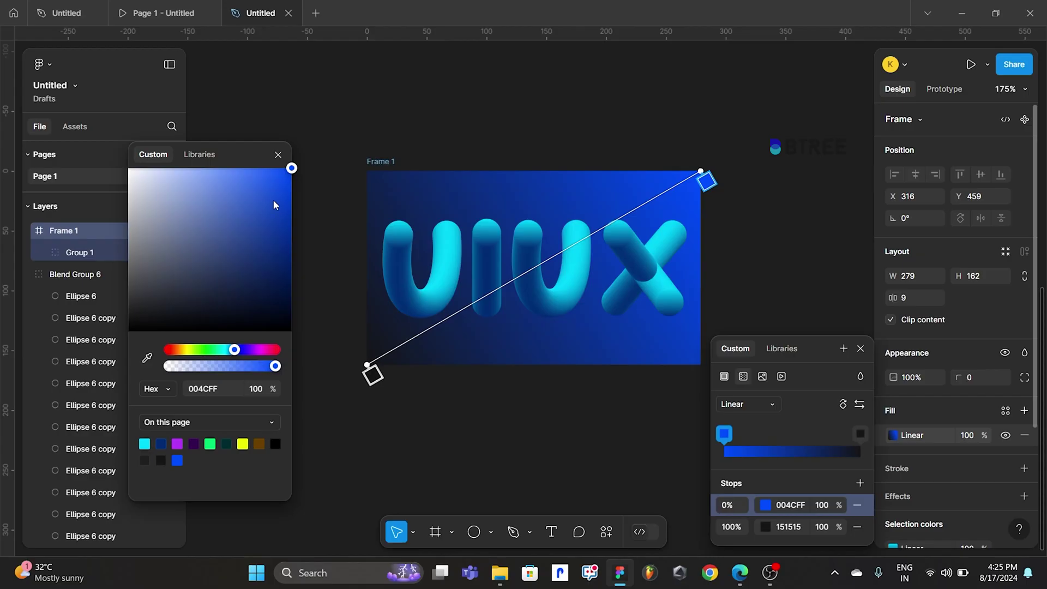
pyautogui.moveTo(292, 170); pyautogui.dragTo(316, 262)
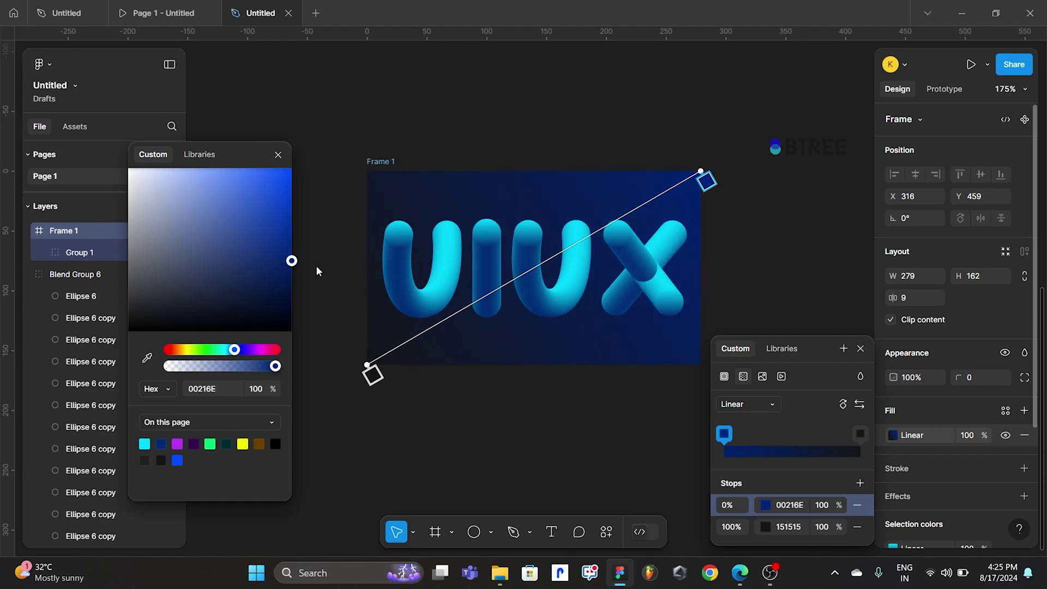
pyautogui.click(506, 111)
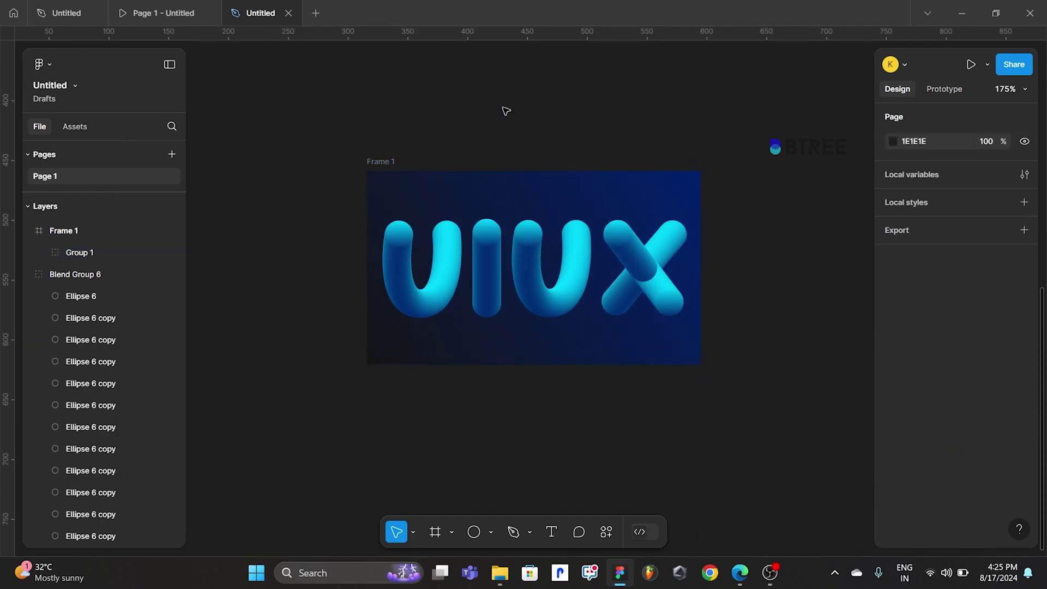
pyautogui.click(381, 161)
# Present Frame 1 scaled to fill the view, then switch to OBS Studio
pyautogui.click(971, 64)
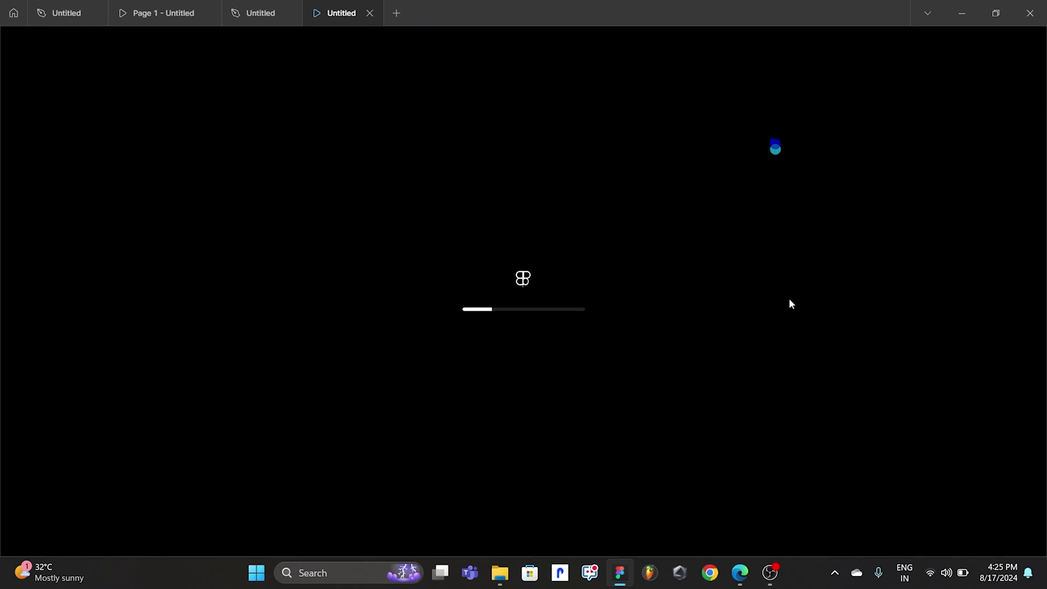
pyautogui.click(997, 43)
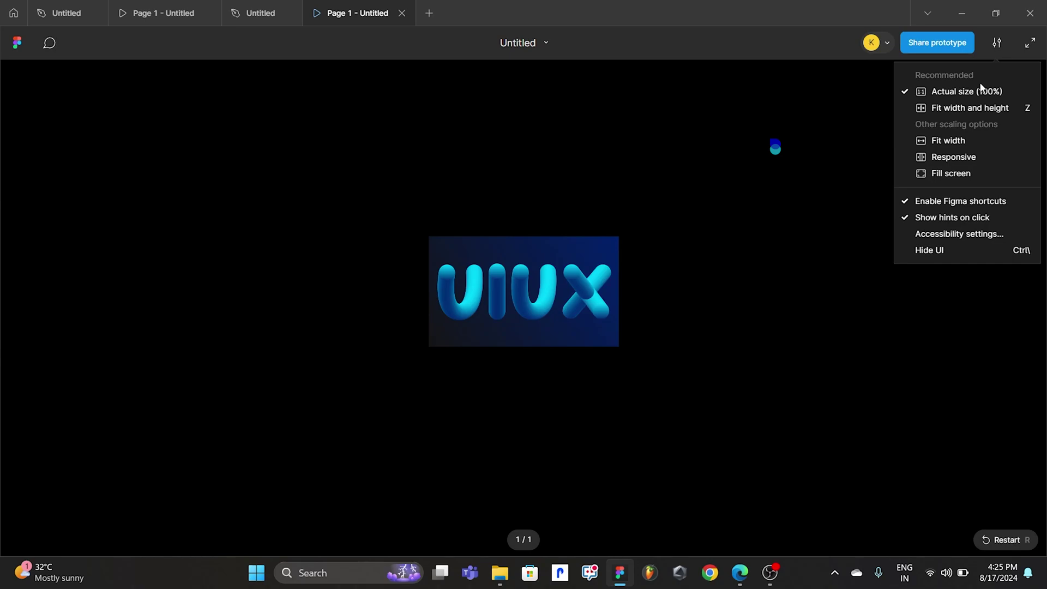
pyautogui.click(943, 105)
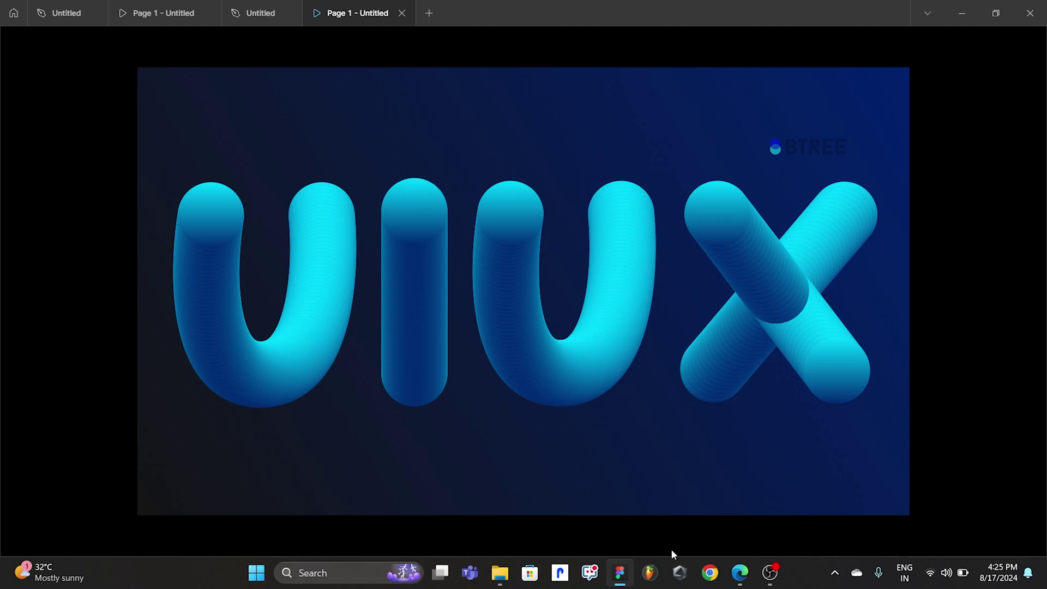
pyautogui.click(769, 573)
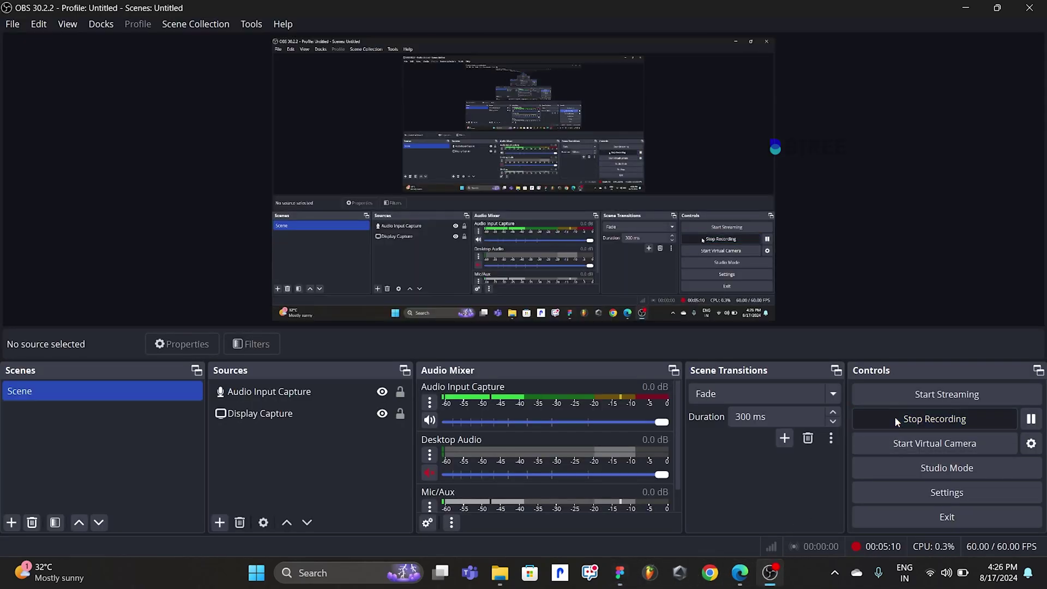